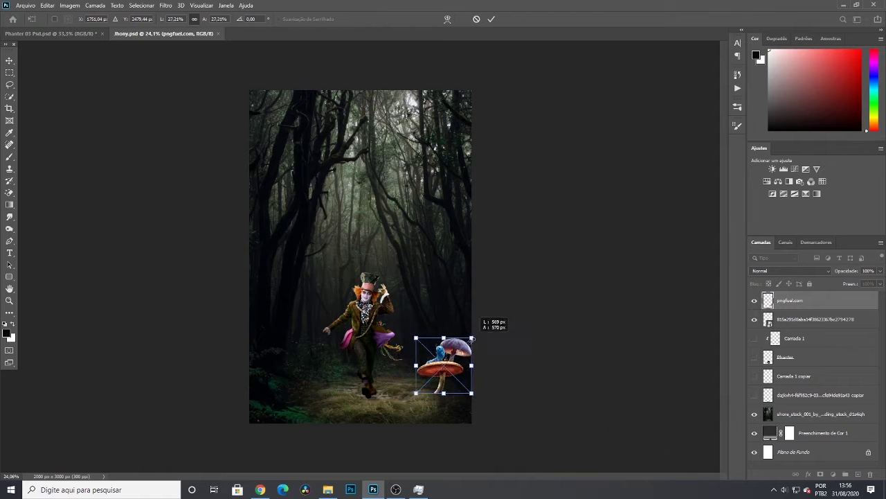
Scale the caterpillar mushroom down to about 16% and stand it on the ground to the right of the hatter
{"action": "scroll", "coordinate": [501, 366], "scroll_direction": "up", "scroll_amount": 3}
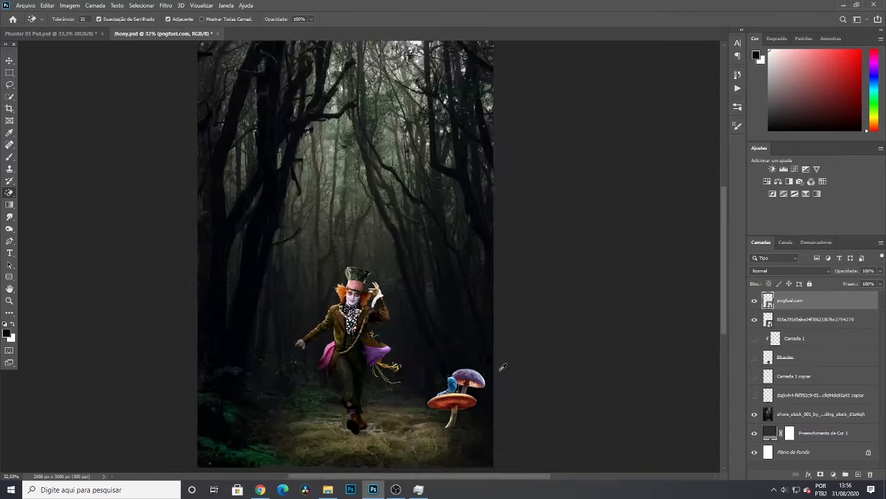
{"action": "left_click_drag", "start_coordinate": [478, 329], "coordinate": [471, 337]}
{"action": "left_click_drag", "start_coordinate": [434, 374], "coordinate": [421, 397]}
{"action": "scroll", "coordinate": [503, 392], "scroll_direction": "up", "scroll_amount": 4}
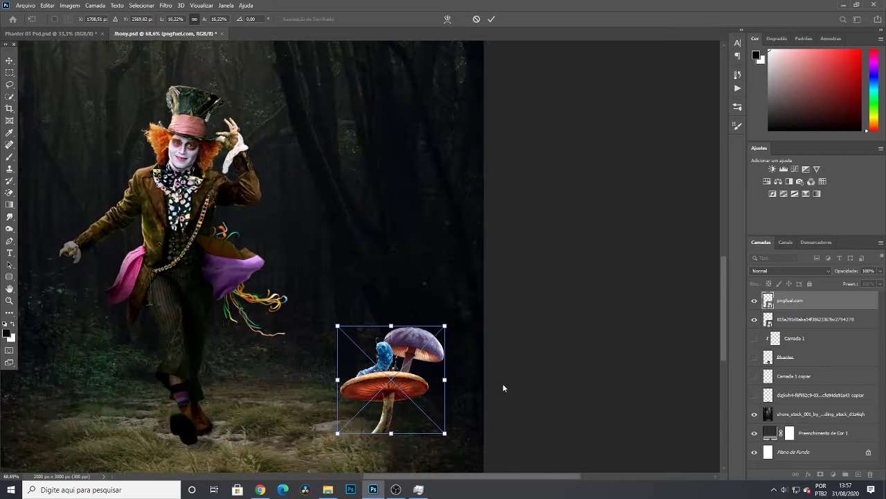
{"action": "key", "text": "Return"}
Add a layer mask to the caterpillar mushroom and brush black over the base of its stem to blend it into the grass
{"action": "left_click", "coordinate": [796, 303]}
{"action": "left_click", "coordinate": [821, 474]}
{"action": "left_click", "coordinate": [9, 157]}
{"action": "left_click", "coordinate": [12, 324]}
{"action": "left_click_drag", "start_coordinate": [339, 392], "coordinate": [259, 389]}
{"action": "left_click_drag", "start_coordinate": [353, 432], "coordinate": [403, 443]}
{"action": "scroll", "coordinate": [408, 451], "scroll_direction": "down", "scroll_amount": 5}
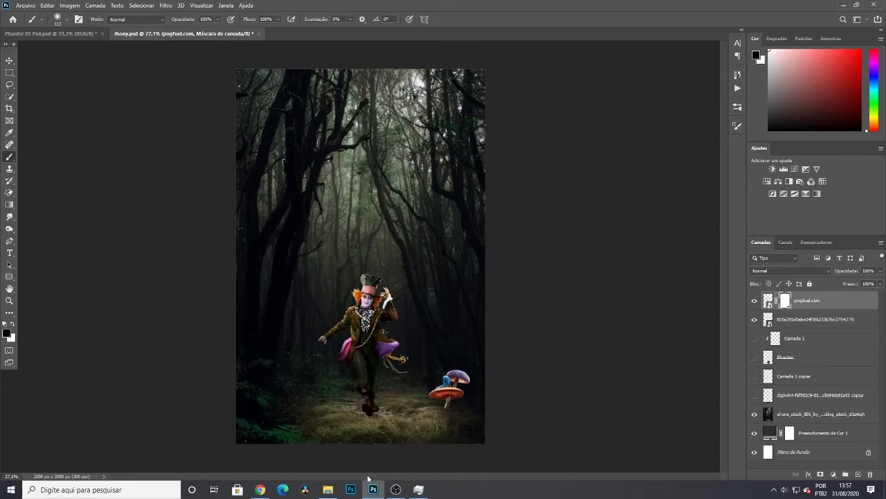
Place the teal mushroom image pngfuel.com (13) near the forest's lower-left edge at about 52% scale and mask its layer
{"action": "left_click", "coordinate": [328, 489]}
{"action": "left_click_drag", "start_coordinate": [131, 294], "coordinate": [388, 277]}
{"action": "left_click_drag", "start_coordinate": [360, 235], "coordinate": [293, 316]}
{"action": "left_click_drag", "start_coordinate": [351, 268], "coordinate": [277, 367]}
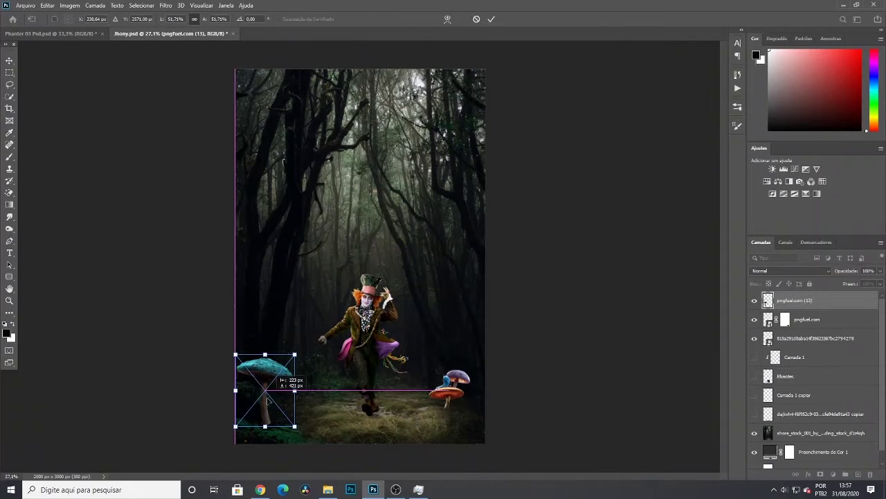
{"action": "key", "text": "Return"}
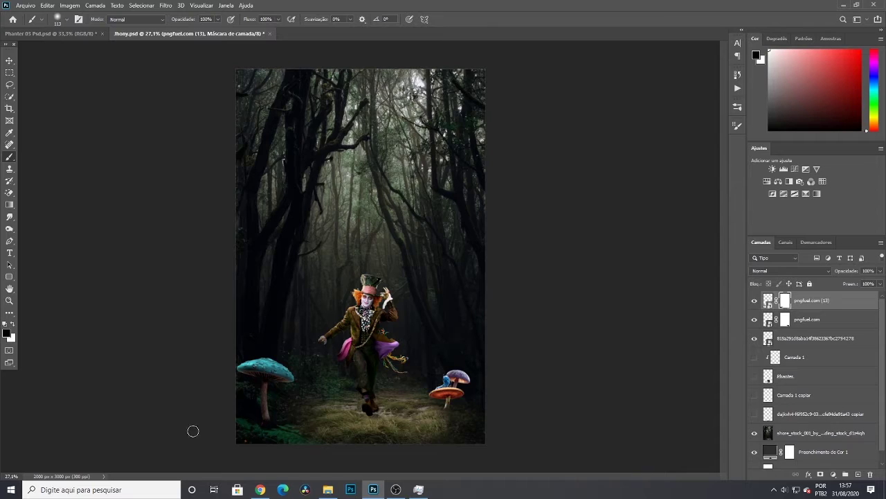
{"action": "scroll", "coordinate": [553, 390], "scroll_direction": "down", "scroll_amount": 3}
{"action": "scroll", "coordinate": [557, 390], "scroll_direction": "up", "scroll_amount": 2}
Place the pink mushroom image pngfuel.com (7) from Imagens usadas between the teal mushroom and the hatter, scaled to about 8%
{"action": "left_click", "coordinate": [261, 490]}
{"action": "left_click", "coordinate": [262, 491]}
{"action": "left_click", "coordinate": [327, 493]}
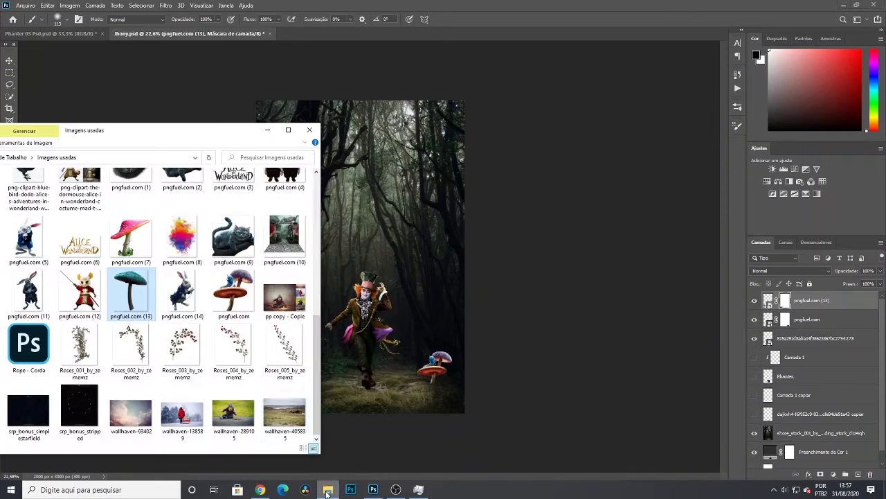
{"action": "left_click_drag", "start_coordinate": [130, 239], "coordinate": [360, 263]}
{"action": "left_click_drag", "start_coordinate": [465, 165], "coordinate": [317, 333]}
{"action": "left_click_drag", "start_coordinate": [334, 317], "coordinate": [322, 325]}
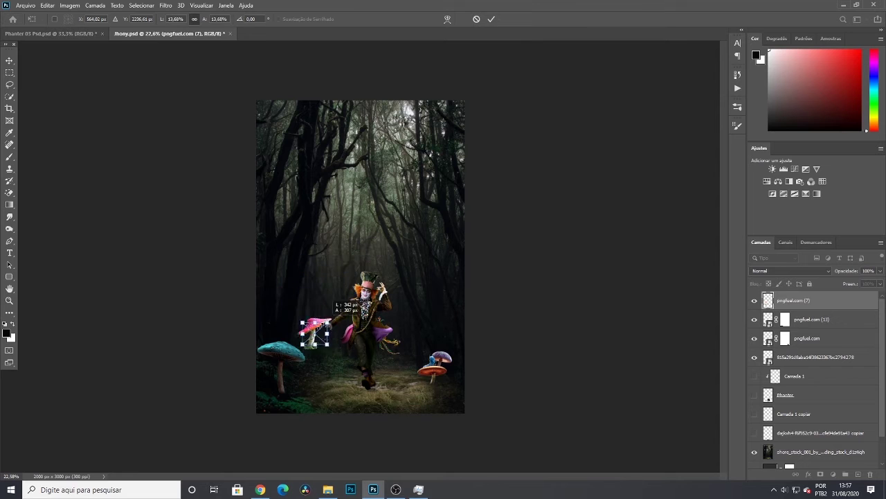
{"action": "key", "text": "Return"}
Move the pink mushroom down and slightly right onto the ground, and add a layer mask to its layer
{"action": "scroll", "coordinate": [346, 315], "scroll_direction": "up", "scroll_amount": 6}
{"action": "key", "text": "ctrl+t"}
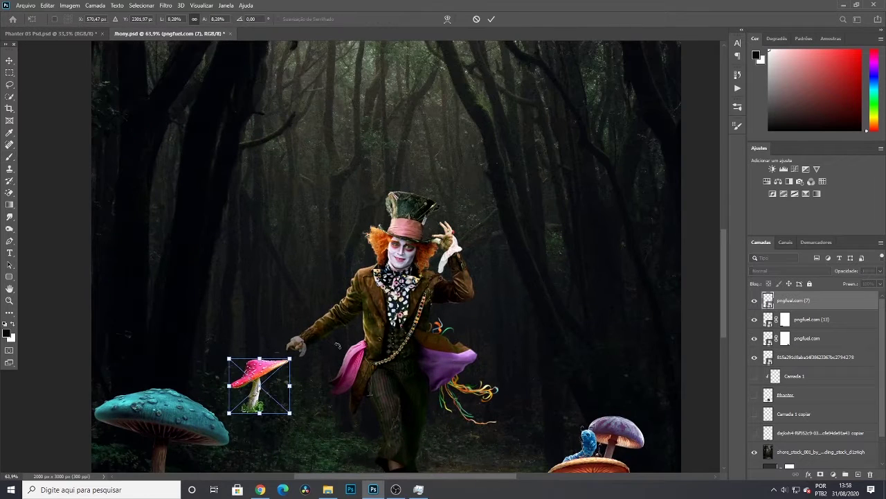
{"action": "scroll", "coordinate": [277, 312], "scroll_direction": "down", "scroll_amount": 2}
{"action": "mouse_move", "coordinate": [263, 294]}
{"action": "left_mouse_down"}
{"action": "mouse_move", "coordinate": [290, 351]}
{"action": "mouse_move", "coordinate": [291, 341]}
{"action": "left_mouse_up"}
{"action": "key", "text": "Return"}
{"action": "key", "text": "b"}
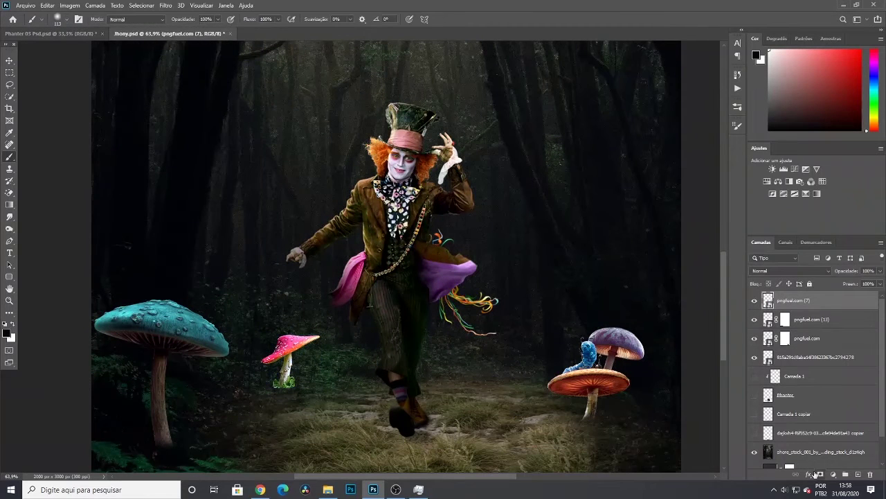
{"action": "key", "text": "ctrl+0"}
Add a Hue/Saturation adjustment clipped to the pink mushroom with Colorize off and lightness set to -25
{"action": "left_click", "coordinate": [833, 474]}
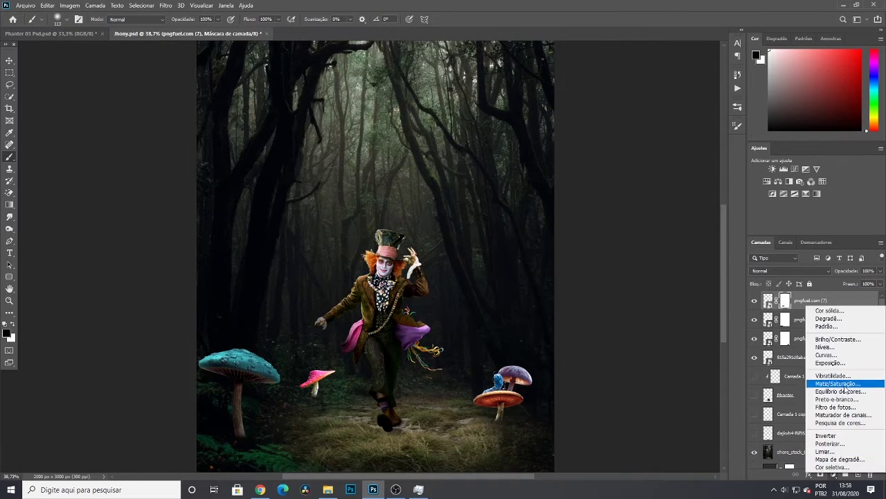
{"action": "left_click", "coordinate": [827, 385]}
{"action": "left_click", "coordinate": [731, 326]}
{"action": "left_click", "coordinate": [744, 326]}
{"action": "left_click", "coordinate": [744, 325]}
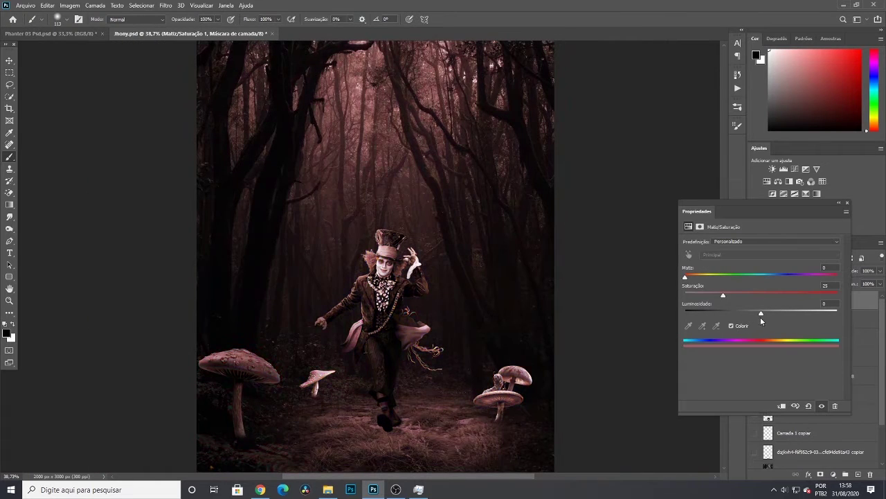
{"action": "left_click", "coordinate": [744, 326]}
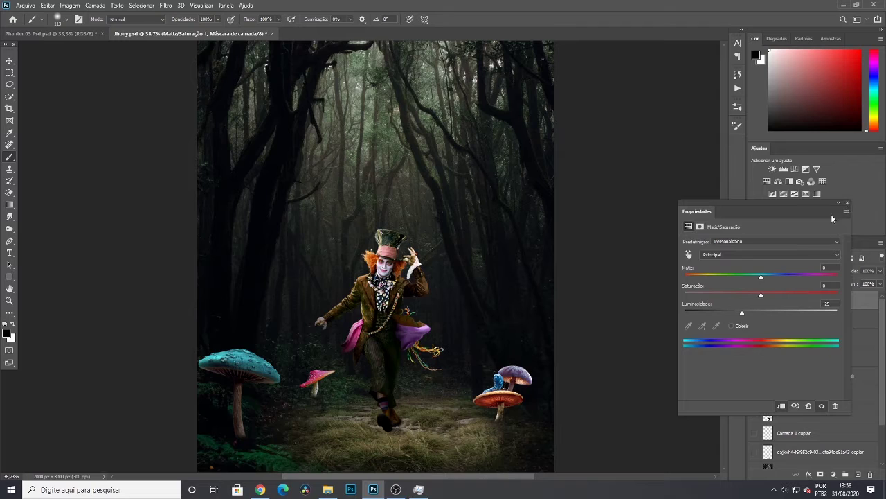
{"action": "left_click", "coordinate": [847, 203]}
Place the sword-wielding mouse image pngfuel.com (12) from the Imagens usadas folder into the composition
{"action": "scroll", "coordinate": [615, 297], "scroll_direction": "down", "scroll_amount": 3}
{"action": "left_click", "coordinate": [327, 489]}
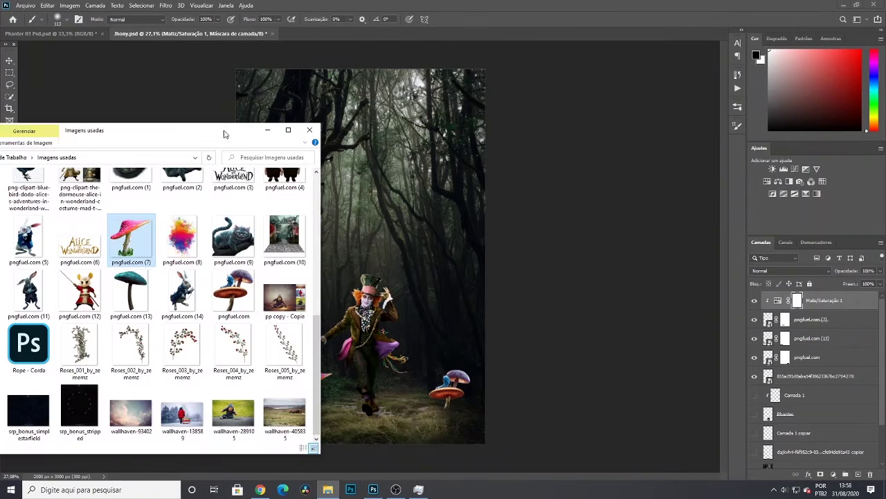
{"action": "left_click_drag", "start_coordinate": [223, 134], "coordinate": [270, 129]}
{"action": "left_click_drag", "start_coordinate": [136, 292], "coordinate": [412, 360]}
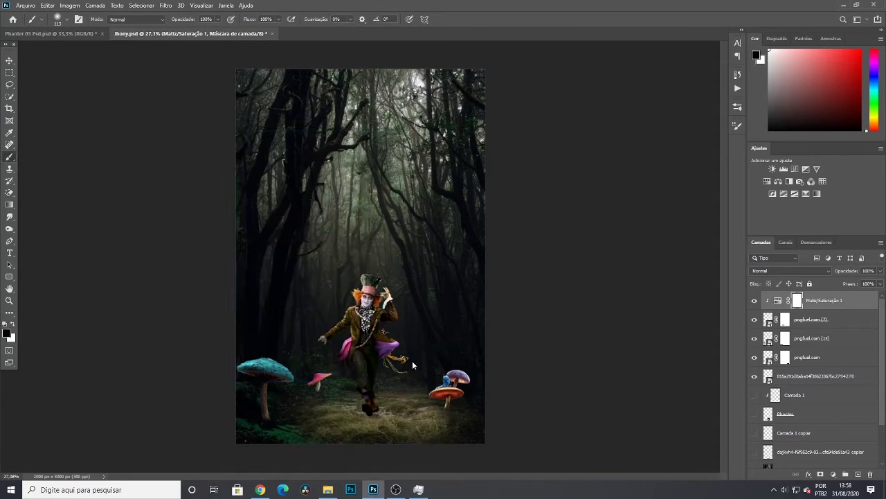
Group the three mushroom layers with the Hue/Saturation adjustment and name the group Cogumelos
{"action": "left_click", "coordinate": [818, 324]}
{"action": "left_click", "coordinate": [824, 341], "text": "ctrl"}
{"action": "left_click", "coordinate": [829, 359], "text": "ctrl"}
{"action": "left_click", "coordinate": [831, 379], "text": "ctrl"}
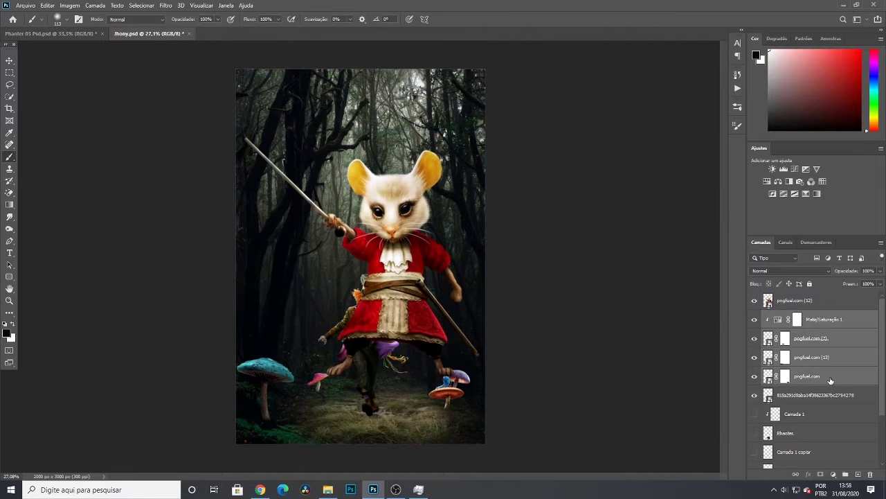
{"action": "key", "text": "ctrl+g"}
{"action": "double_click", "coordinate": [791, 315]}
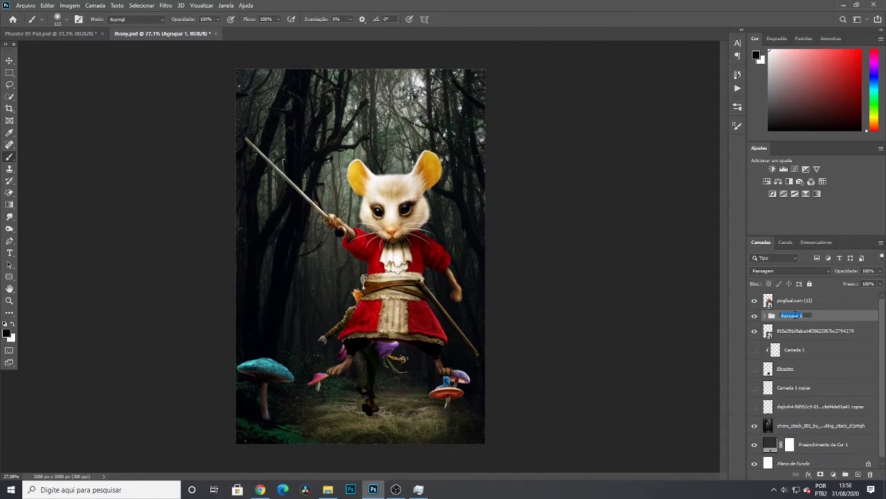
Scale the mouse down to about 9.6% and stand it on the ground just left of the caterpillar mushroom
{"action": "left_click", "coordinate": [790, 304]}
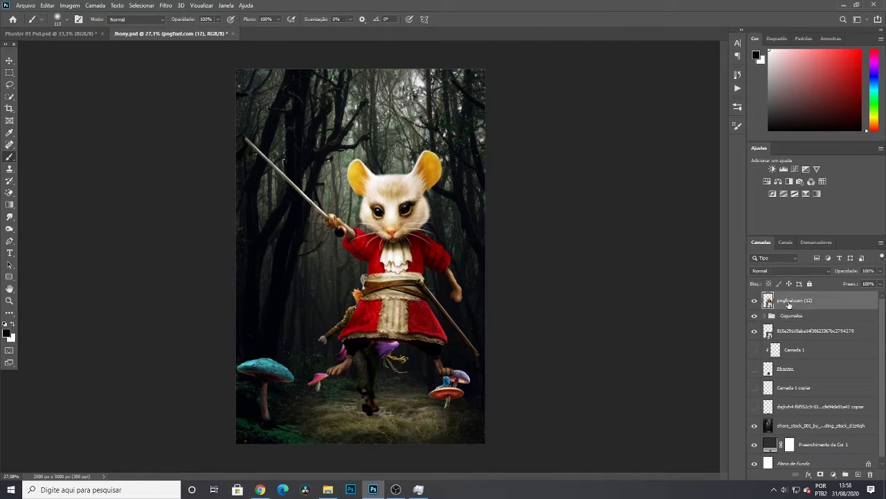
{"action": "key", "text": "ctrl+t"}
{"action": "left_click_drag", "start_coordinate": [484, 131], "coordinate": [381, 236]}
{"action": "left_click_drag", "start_coordinate": [372, 262], "coordinate": [415, 398]}
{"action": "scroll", "coordinate": [477, 372], "scroll_direction": "up", "scroll_amount": 4}
{"action": "mouse_move", "coordinate": [377, 375]}
{"action": "left_mouse_down"}
{"action": "mouse_move", "coordinate": [388, 384]}
{"action": "mouse_move", "coordinate": [387, 374]}
{"action": "left_mouse_up"}
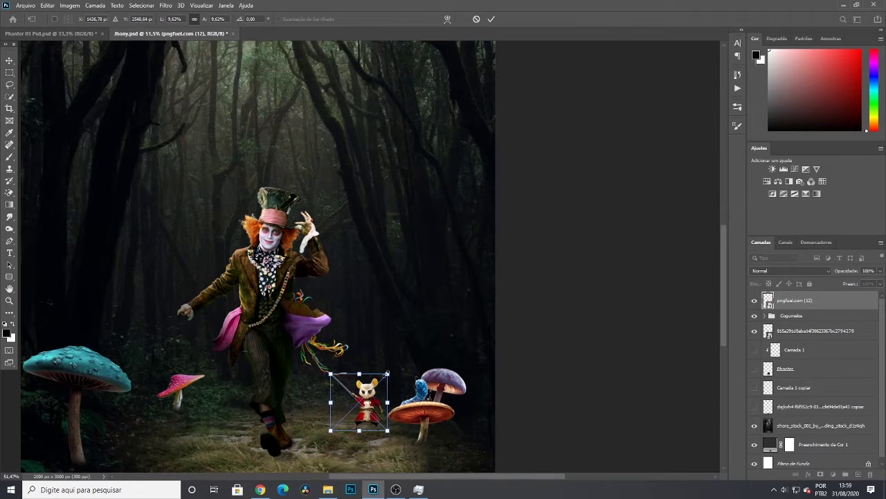
{"action": "key", "text": "Return"}
{"action": "scroll", "coordinate": [587, 402], "scroll_direction": "down", "scroll_amount": 3}
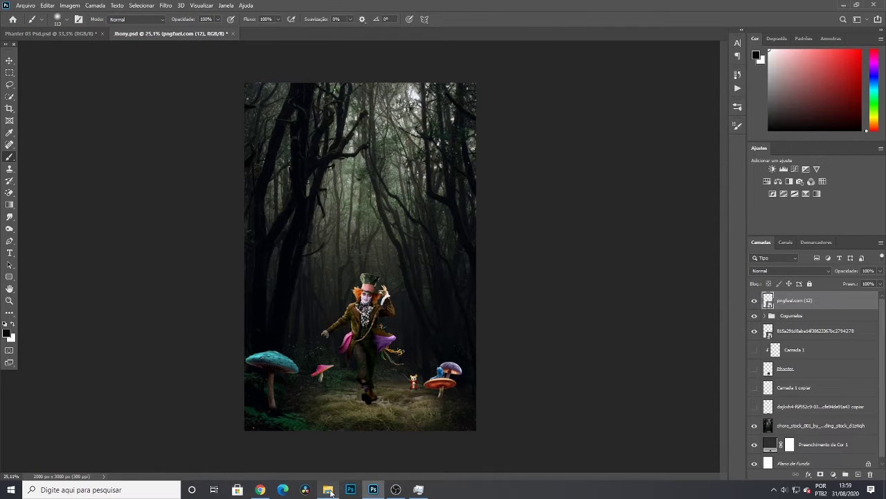
Compare the rabbit images and place pngfuel.com (14) in front of the pink mushroom at about 12.7% scale
{"action": "left_click", "coordinate": [329, 490]}
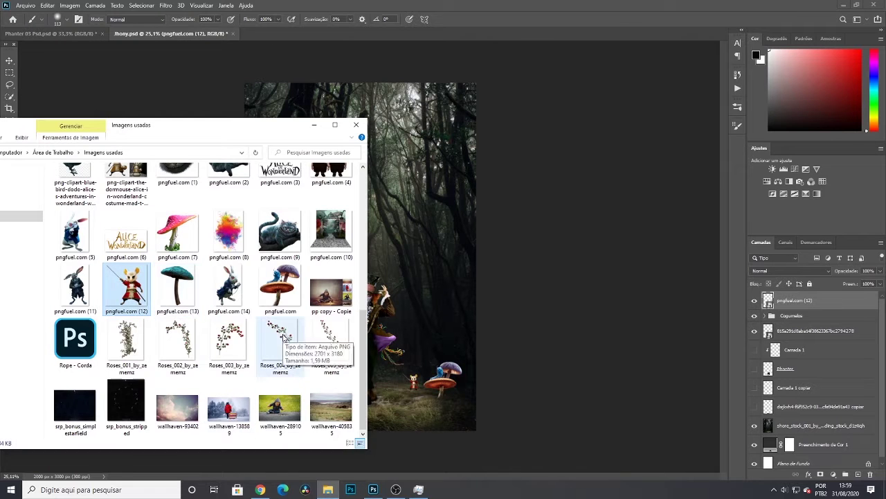
{"action": "double_click", "coordinate": [76, 233]}
{"action": "left_click", "coordinate": [876, 6]}
{"action": "double_click", "coordinate": [229, 287]}
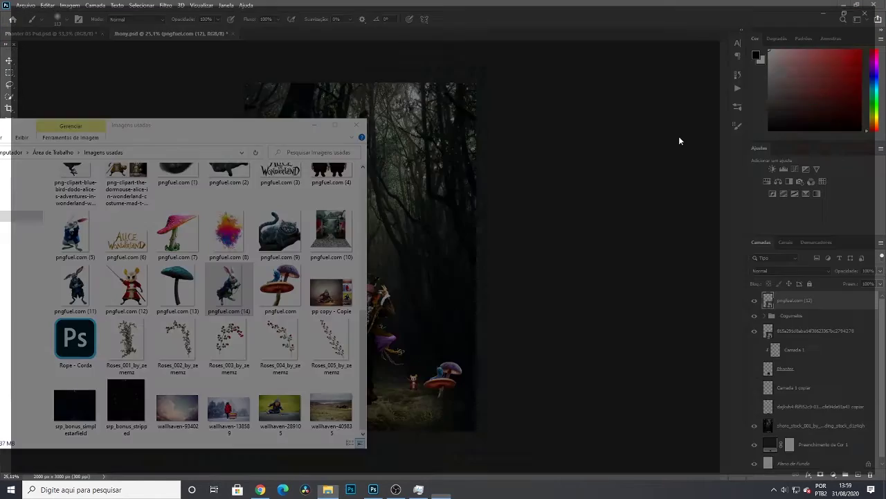
{"action": "left_click", "coordinate": [876, 5]}
{"action": "left_click_drag", "start_coordinate": [230, 287], "coordinate": [447, 228]}
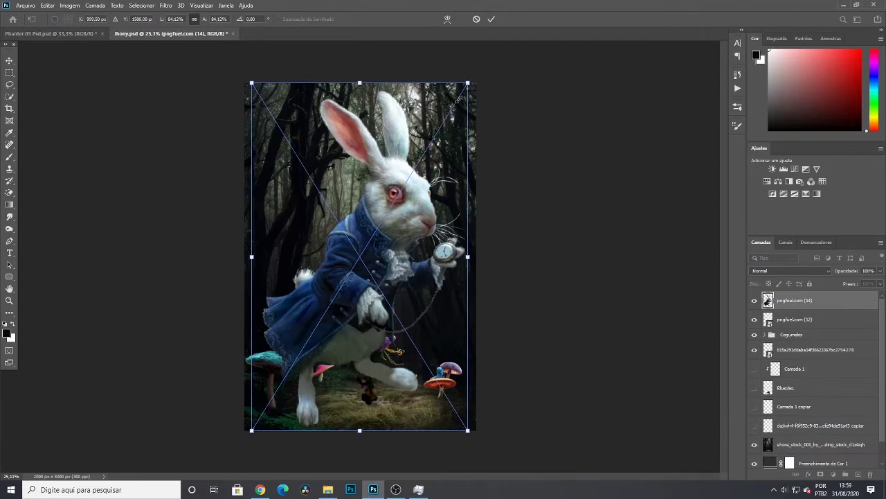
{"action": "left_click_drag", "start_coordinate": [468, 82], "coordinate": [385, 215]}
{"action": "left_click_drag", "start_coordinate": [365, 262], "coordinate": [338, 397]}
{"action": "left_click_drag", "start_coordinate": [357, 351], "coordinate": [347, 365]}
{"action": "left_click_drag", "start_coordinate": [333, 387], "coordinate": [317, 400]}
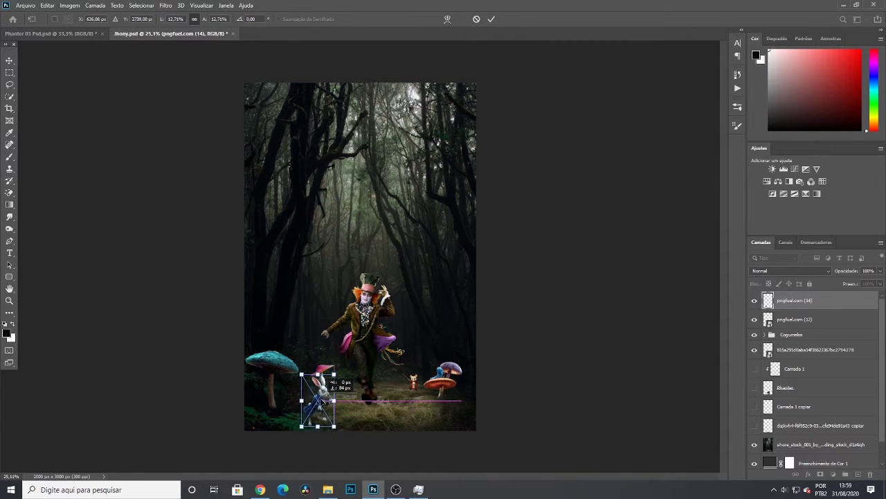
{"action": "key", "text": "Return"}
Rasterize the rabbit layer and rename it Habbit
{"action": "scroll", "coordinate": [320, 390], "scroll_direction": "up", "scroll_amount": 7}
{"action": "left_click", "coordinate": [9, 62]}
{"action": "right_click", "coordinate": [815, 305]}
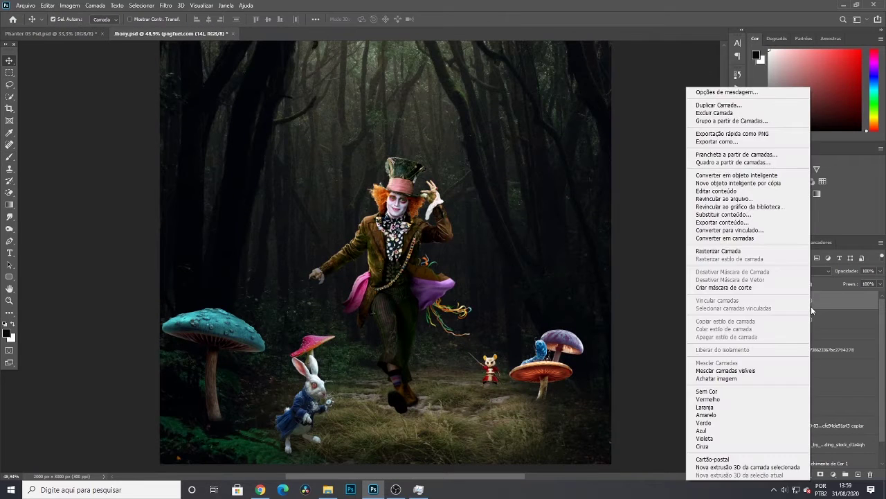
{"action": "left_click", "coordinate": [762, 251]}
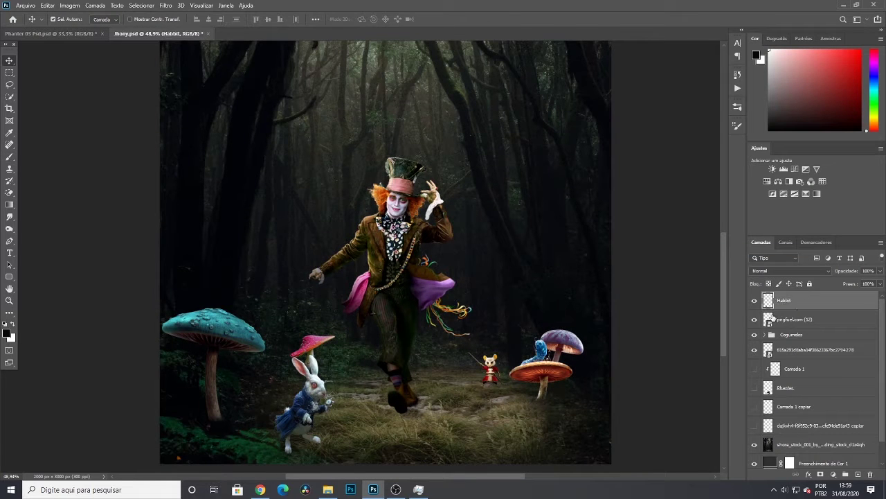
Rename the mouse layer Rat and the hatter layer Chapeleiro Maluco
{"action": "double_click", "coordinate": [789, 320]}
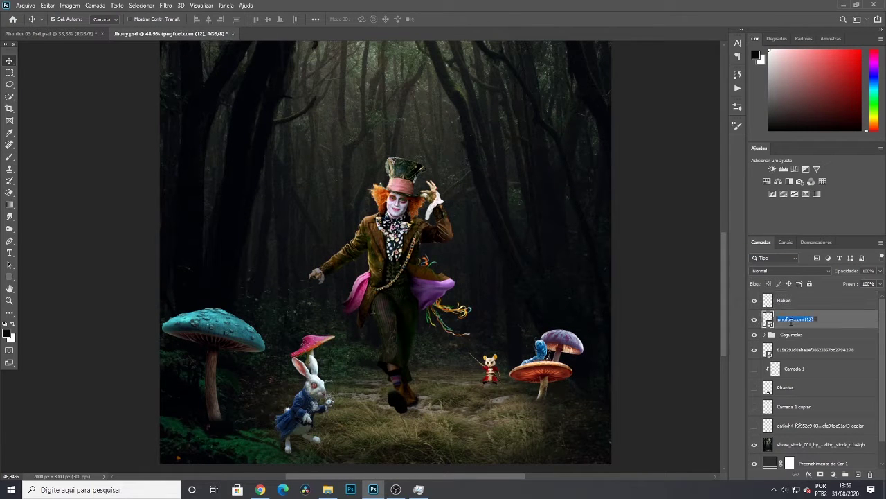
{"action": "double_click", "coordinate": [815, 350]}
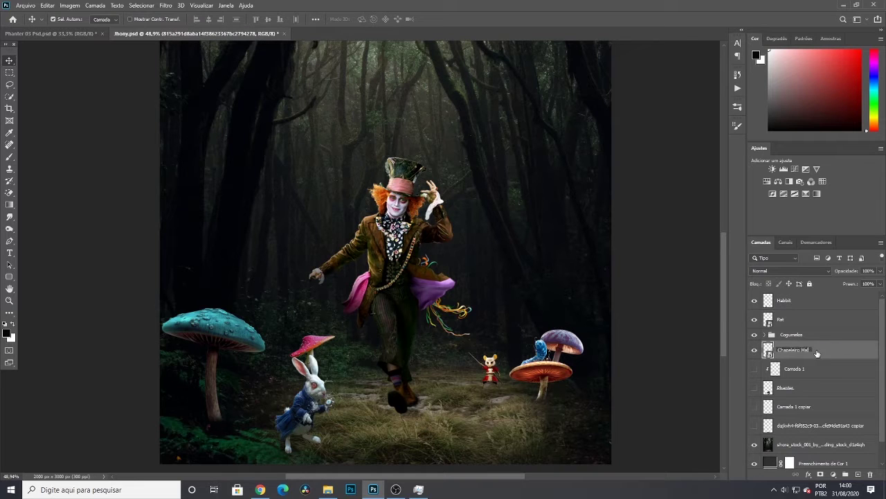
{"action": "scroll", "coordinate": [540, 392], "scroll_direction": "down", "scroll_amount": 1}
Slightly adjust the rabbit's position and size in front of the pink mushroom with a free transform
{"action": "key", "text": "ctrl+t"}
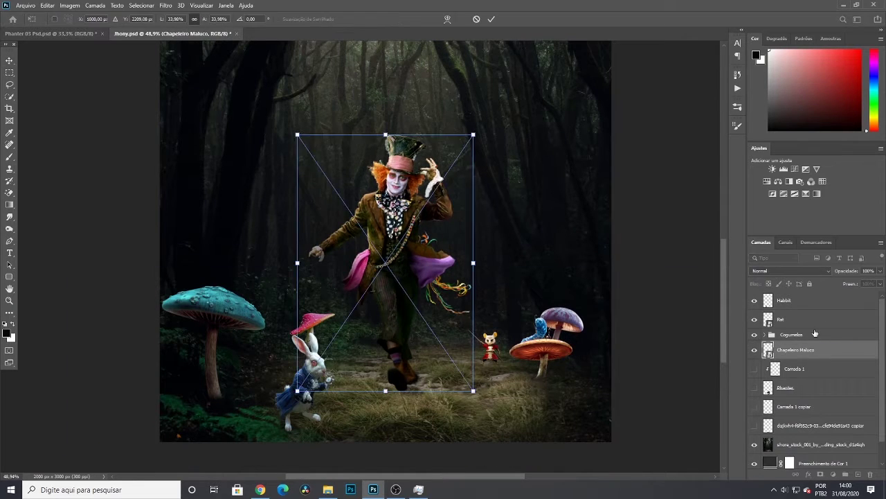
{"action": "left_click", "coordinate": [820, 304]}
{"action": "key", "text": "ctrl+t"}
{"action": "left_click_drag", "start_coordinate": [303, 378], "coordinate": [311, 376]}
{"action": "mouse_move", "coordinate": [345, 330]}
{"action": "left_mouse_down"}
{"action": "mouse_move", "coordinate": [339, 336]}
{"action": "mouse_move", "coordinate": [345, 328]}
{"action": "left_mouse_up"}
{"action": "scroll", "coordinate": [345, 327], "scroll_direction": "up", "scroll_amount": 1}
{"action": "key", "text": "Return"}
{"action": "scroll", "coordinate": [550, 361], "scroll_direction": "down", "scroll_amount": 9}
{"action": "scroll", "coordinate": [535, 363], "scroll_direction": "down", "scroll_amount": 2}
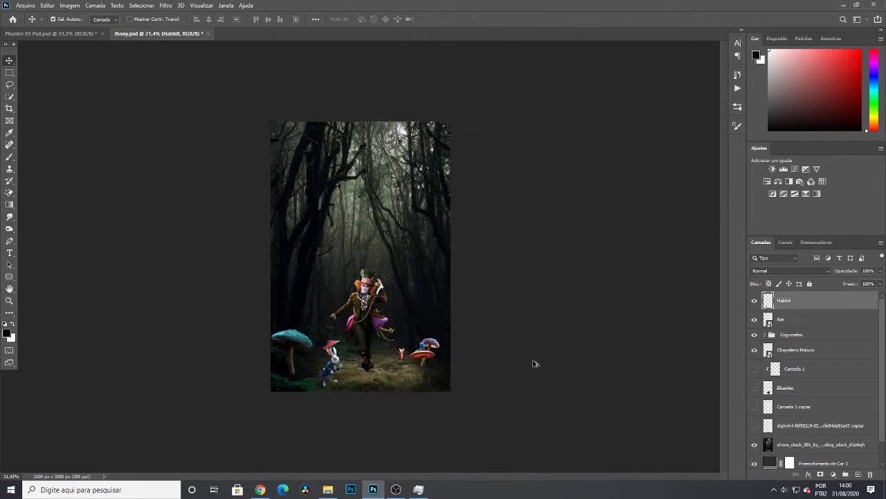
Place the Cheshire cat image pngfuel.com (9) from the image folder and scale it down to about 16%
{"action": "scroll", "coordinate": [534, 364], "scroll_direction": "up", "scroll_amount": 3}
{"action": "left_click", "coordinate": [328, 490]}
{"action": "double_click", "coordinate": [75, 287]}
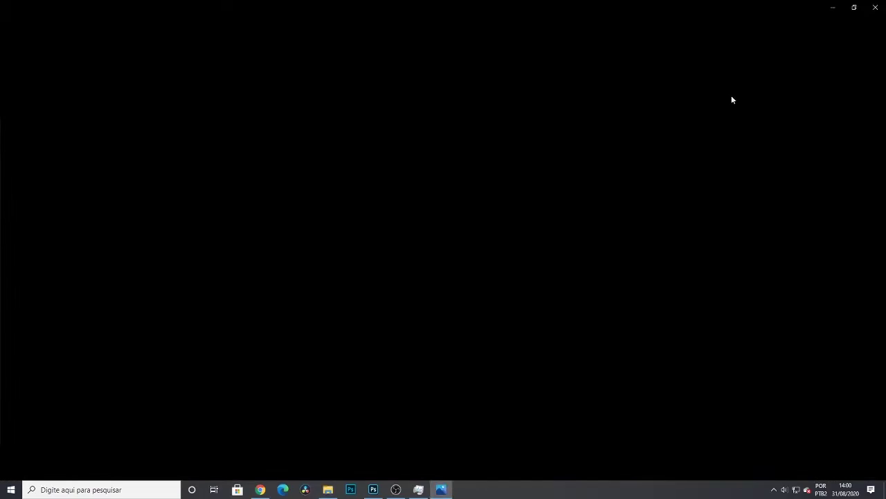
{"action": "left_click", "coordinate": [880, 6]}
{"action": "left_click_drag", "start_coordinate": [293, 230], "coordinate": [416, 277]}
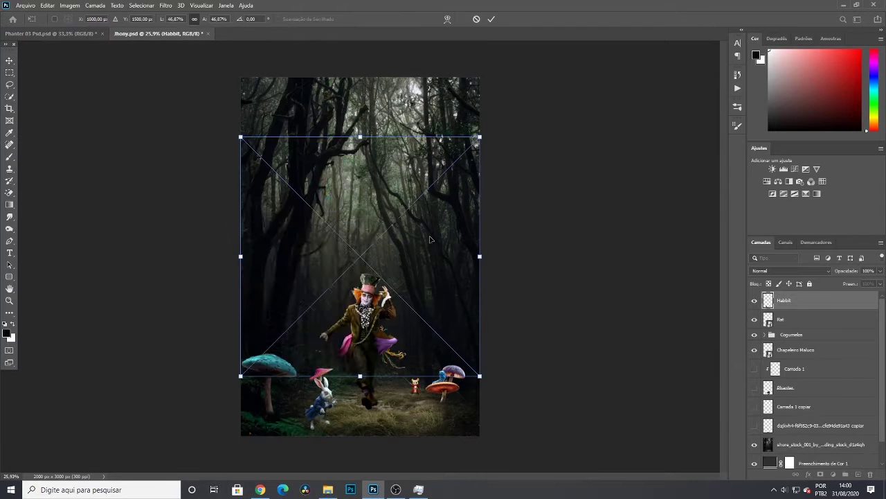
{"action": "left_click_drag", "start_coordinate": [480, 140], "coordinate": [379, 190]}
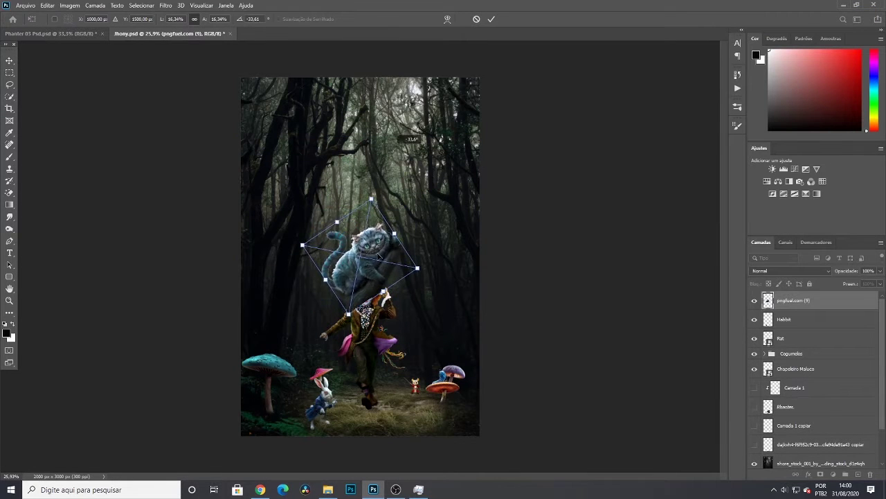
Move the tilted cat up to the tree trunk at the forest's left edge and shrink it to about 10%
{"action": "left_click_drag", "start_coordinate": [374, 265], "coordinate": [276, 208]}
{"action": "left_click_drag", "start_coordinate": [274, 144], "coordinate": [271, 163]}
{"action": "left_click_drag", "start_coordinate": [303, 205], "coordinate": [310, 187]}
{"action": "scroll", "coordinate": [284, 210], "scroll_direction": "up", "scroll_amount": 5}
{"action": "key", "text": "Return"}
Refine the cat's tilt and position against the left tree trunk and reduce its scale to about 8.2%
{"action": "left_click_drag", "start_coordinate": [242, 182], "coordinate": [269, 199]}
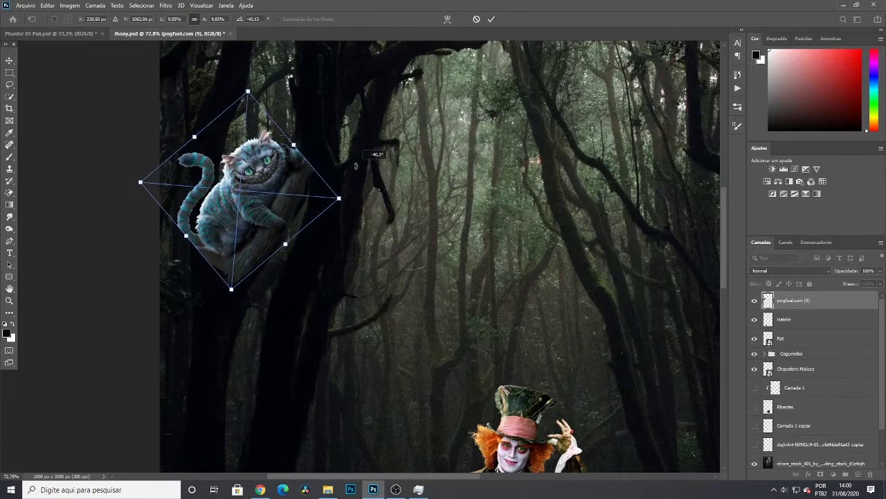
{"action": "left_click_drag", "start_coordinate": [340, 184], "coordinate": [328, 190]}
{"action": "mouse_move", "coordinate": [288, 207]}
{"action": "left_mouse_down"}
{"action": "mouse_move", "coordinate": [291, 213]}
{"action": "mouse_move", "coordinate": [296, 201]}
{"action": "left_mouse_up"}
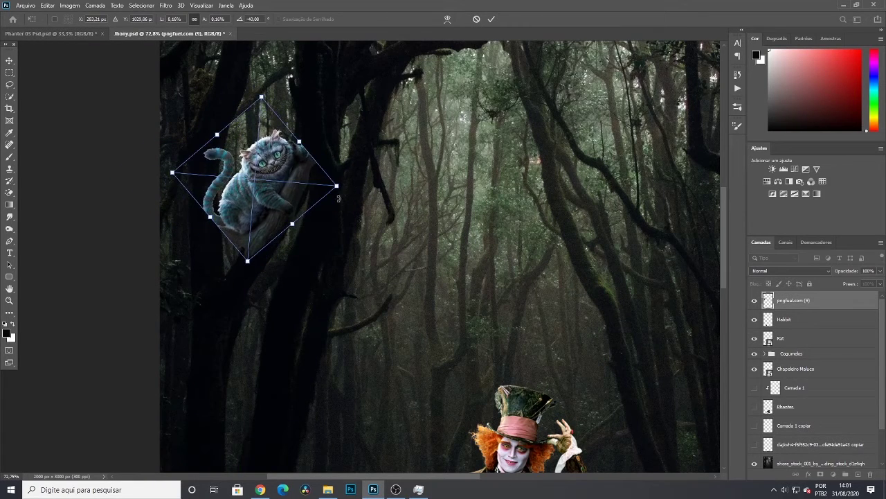
{"action": "left_click_drag", "start_coordinate": [352, 177], "coordinate": [351, 171]}
{"action": "left_click_drag", "start_coordinate": [290, 196], "coordinate": [286, 211]}
{"action": "key", "text": "Return"}
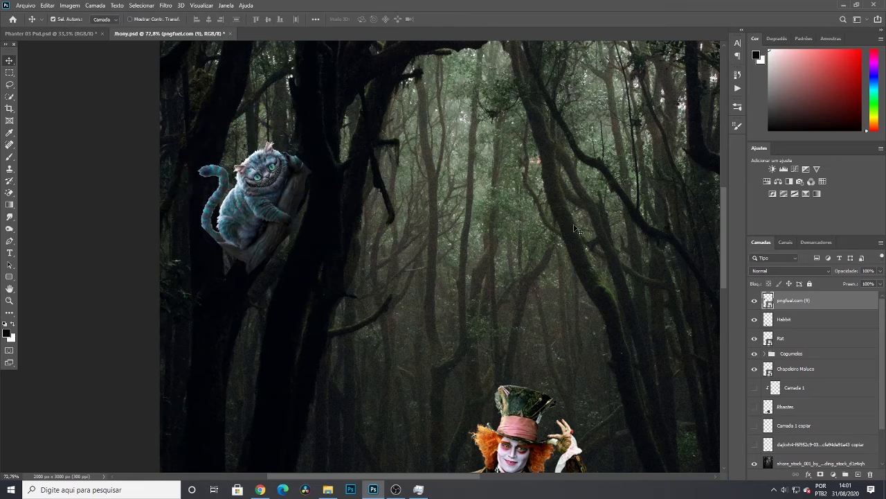
Add a layer mask to the Cheshire cat pngfuel.com (9) and paint out the piece of branch beneath its body
{"action": "left_click", "coordinate": [820, 474]}
{"action": "scroll", "coordinate": [311, 201], "scroll_direction": "up", "scroll_amount": 5}
{"action": "key", "text": "b"}
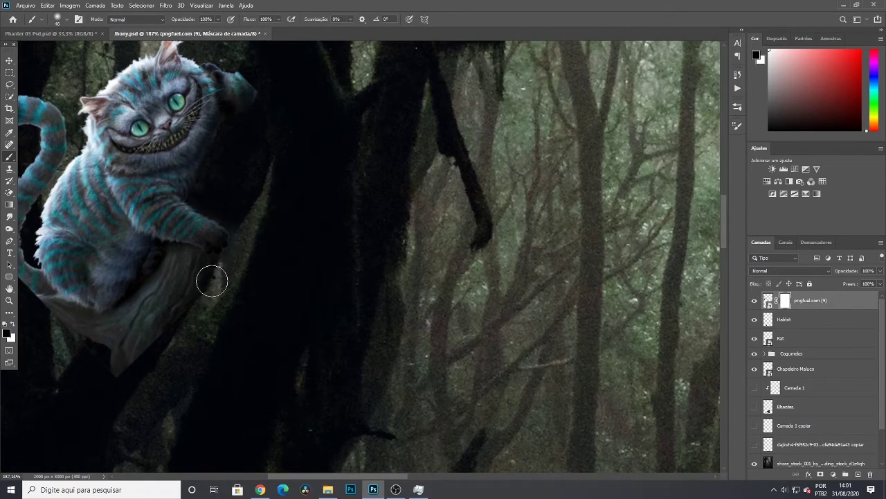
{"action": "mouse_move", "coordinate": [160, 295]}
{"action": "left_mouse_down"}
{"action": "mouse_move", "coordinate": [181, 304]}
{"action": "mouse_move", "coordinate": [190, 262]}
{"action": "left_mouse_up"}
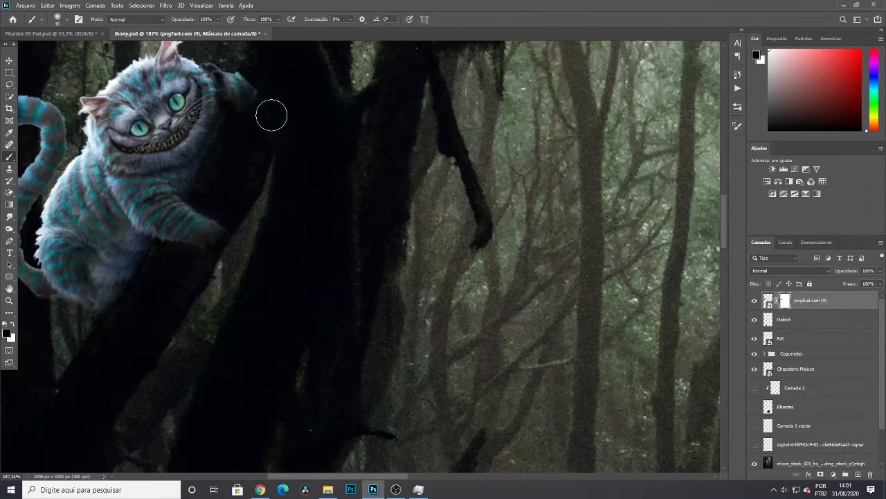
{"action": "scroll", "coordinate": [264, 80], "scroll_direction": "down", "scroll_amount": 4}
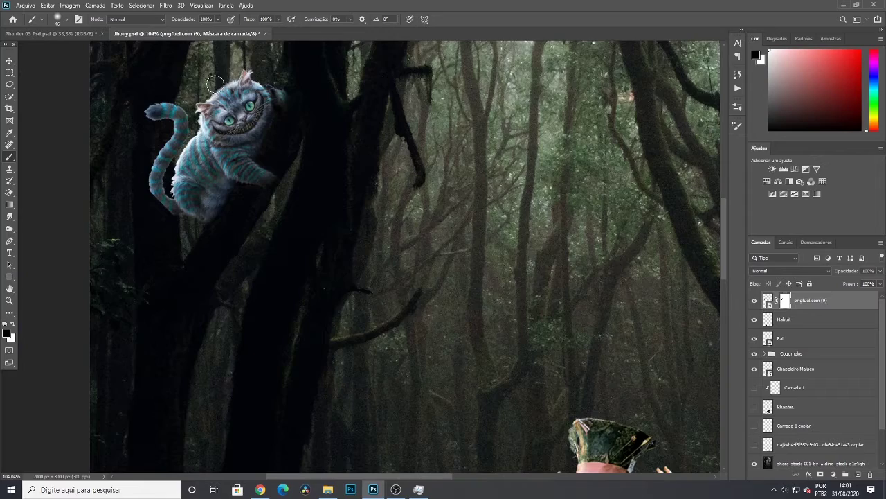
{"action": "scroll", "coordinate": [262, 162], "scroll_direction": "down", "scroll_amount": 6}
{"action": "scroll", "coordinate": [290, 180], "scroll_direction": "up", "scroll_amount": 3}
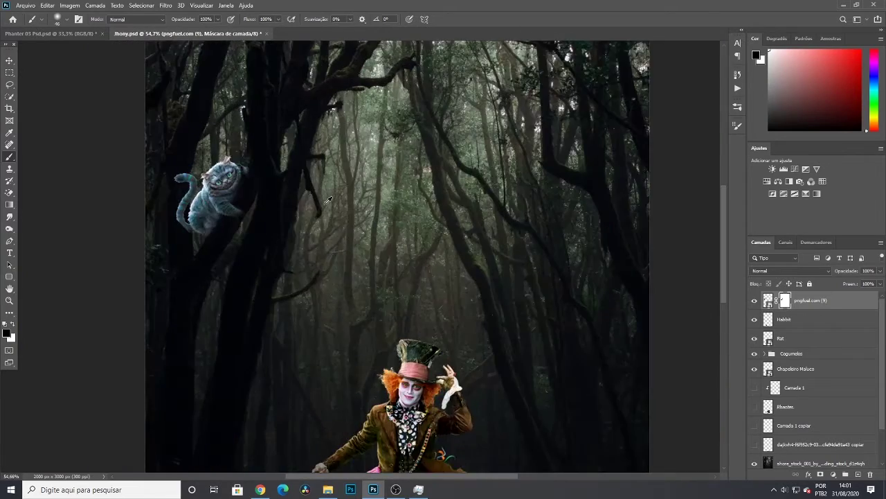
{"action": "scroll", "coordinate": [310, 200], "scroll_direction": "down", "scroll_amount": 3}
{"action": "scroll", "coordinate": [310, 199], "scroll_direction": "up", "scroll_amount": 3}
{"action": "scroll", "coordinate": [415, 221], "scroll_direction": "down", "scroll_amount": 5}
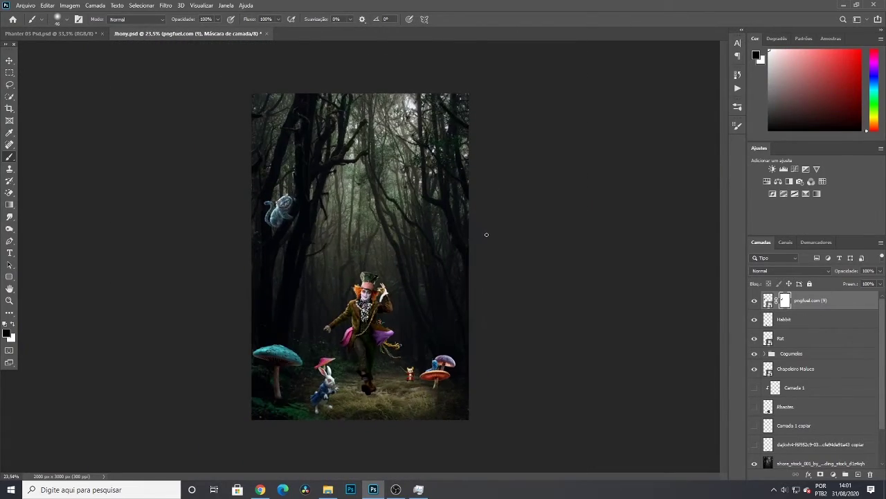
Place the twins image pngfuel.com (4) from the image folder beside the Mad Hatter at about 39% scale
{"action": "left_click", "coordinate": [321, 494]}
{"action": "scroll", "coordinate": [246, 313], "scroll_direction": "up", "scroll_amount": 5}
{"action": "scroll", "coordinate": [247, 312], "scroll_direction": "down", "scroll_amount": 3}
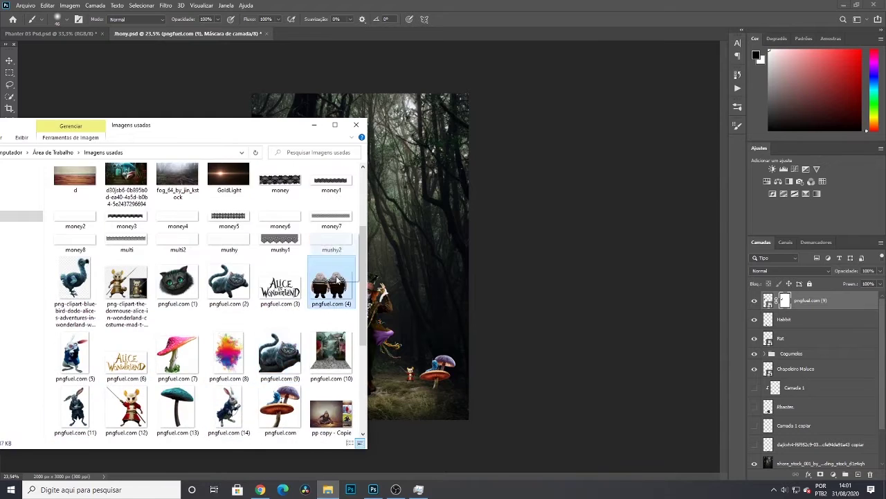
{"action": "left_click_drag", "start_coordinate": [331, 284], "coordinate": [424, 350]}
{"action": "scroll", "coordinate": [424, 350], "scroll_direction": "up", "scroll_amount": 3}
{"action": "scroll", "coordinate": [425, 350], "scroll_direction": "down", "scroll_amount": 1}
{"action": "key", "text": "Return"}
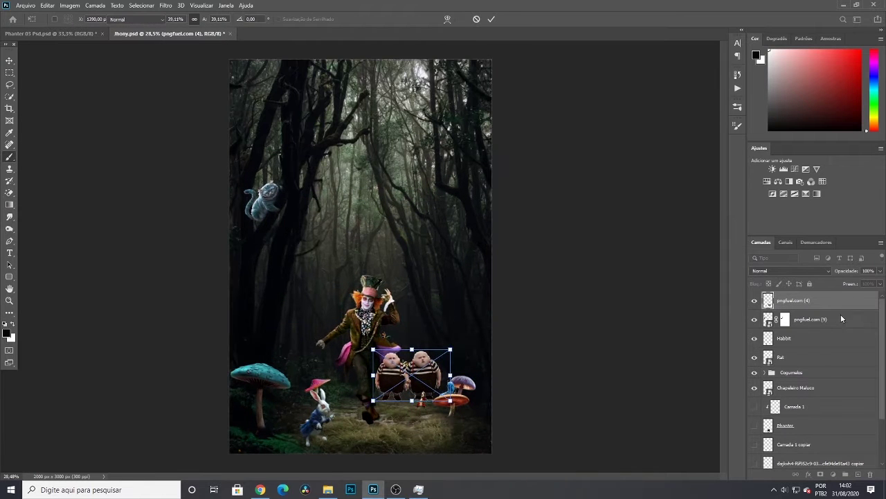
Move the twins next to the Hatter's coat and reorder their layer below Chapeleiro Maluco
{"action": "left_click_drag", "start_coordinate": [840, 307], "coordinate": [840, 365]}
{"action": "key", "text": "ctrl+t"}
{"action": "scroll", "coordinate": [442, 369], "scroll_direction": "up", "scroll_amount": 6}
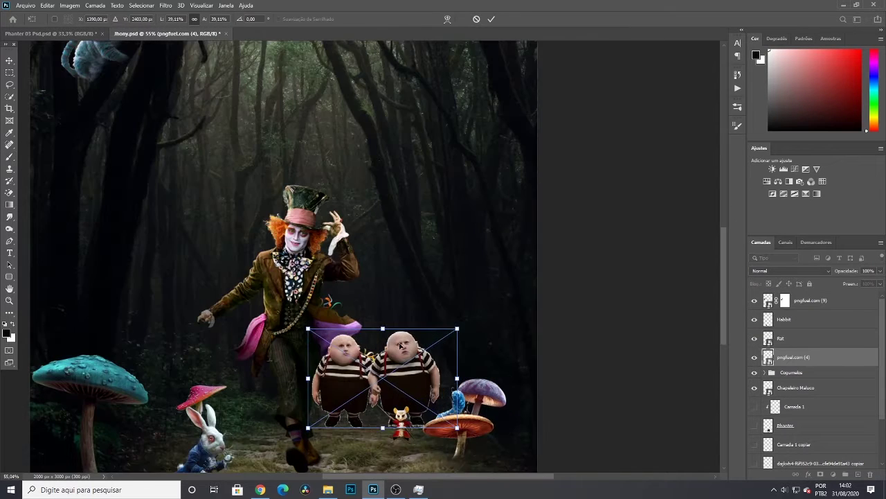
{"action": "left_click_drag", "start_coordinate": [356, 358], "coordinate": [391, 346]}
{"action": "key", "text": "Return"}
{"action": "left_click_drag", "start_coordinate": [836, 360], "coordinate": [833, 397]}
{"action": "key", "text": "ctrl+t"}
Scale the twins down to about 32% and position them behind the Hatter, near the rat
{"action": "key", "text": "ctrl+t"}
{"action": "left_click_drag", "start_coordinate": [489, 315], "coordinate": [466, 333]}
{"action": "left_click_drag", "start_coordinate": [440, 371], "coordinate": [397, 383]}
{"action": "left_click_drag", "start_coordinate": [422, 347], "coordinate": [439, 334]}
{"action": "key", "text": "Return"}
{"action": "scroll", "coordinate": [594, 345], "scroll_direction": "down", "scroll_amount": 6}
{"action": "scroll", "coordinate": [594, 345], "scroll_direction": "up", "scroll_amount": 5}
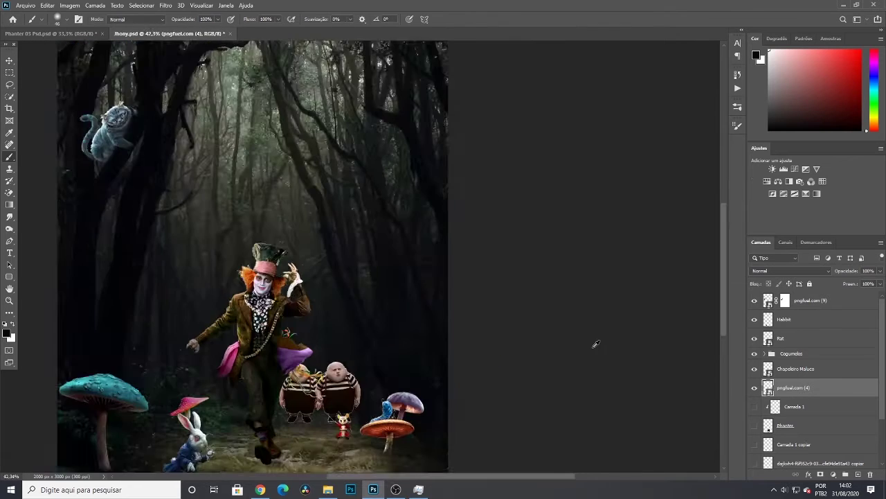
{"action": "scroll", "coordinate": [594, 345], "scroll_direction": "down", "scroll_amount": 2}
Try the twins lower down beside the orange mushroom, then delete their layer pngfuel.com (4)
{"action": "key", "text": "ctrl+t"}
{"action": "left_click_drag", "start_coordinate": [394, 382], "coordinate": [420, 428]}
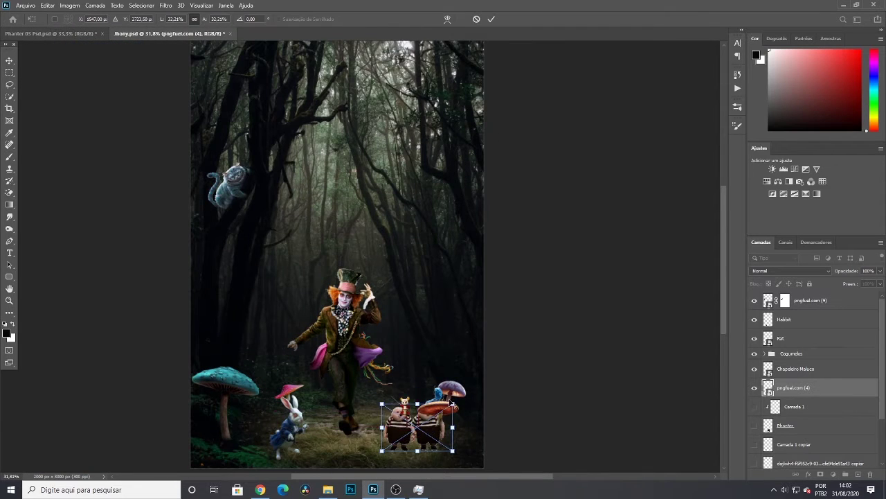
{"action": "left_click_drag", "start_coordinate": [453, 403], "coordinate": [479, 371]}
{"action": "key", "text": "Escape"}
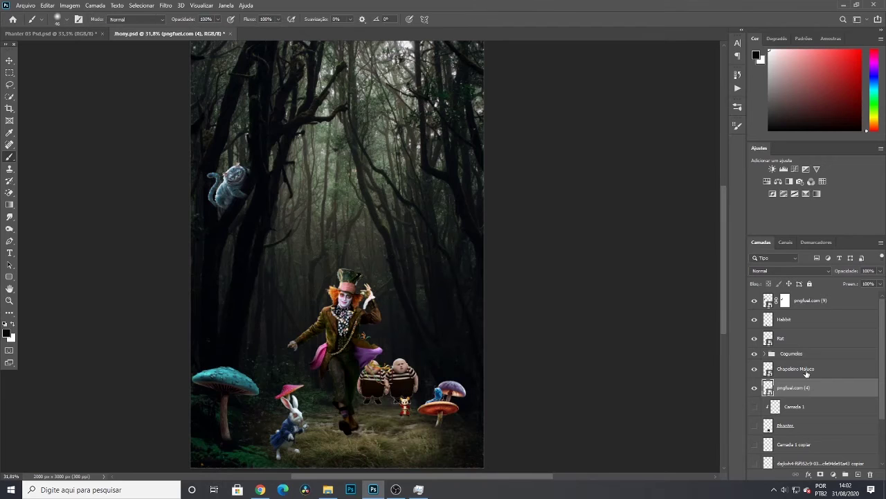
{"action": "key", "text": "Delete"}
{"action": "left_click", "coordinate": [327, 489]}
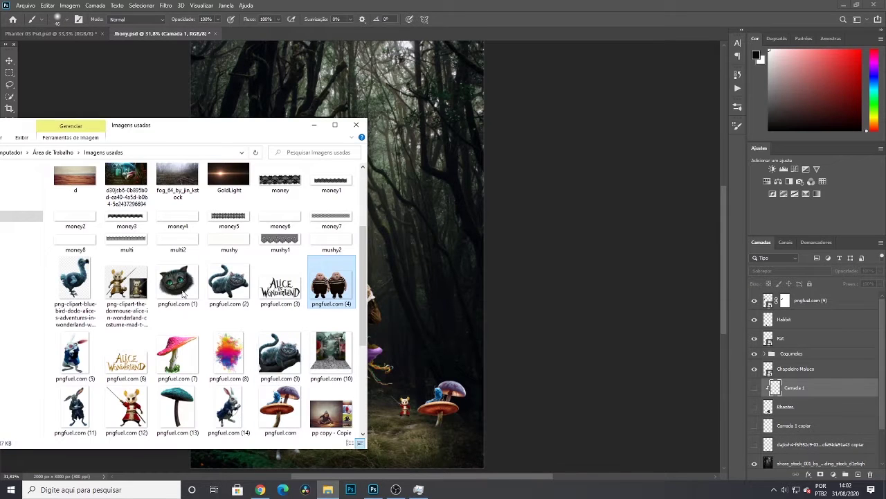
{"action": "left_click", "coordinate": [126, 284]}
{"action": "double_click", "coordinate": [242, 296]}
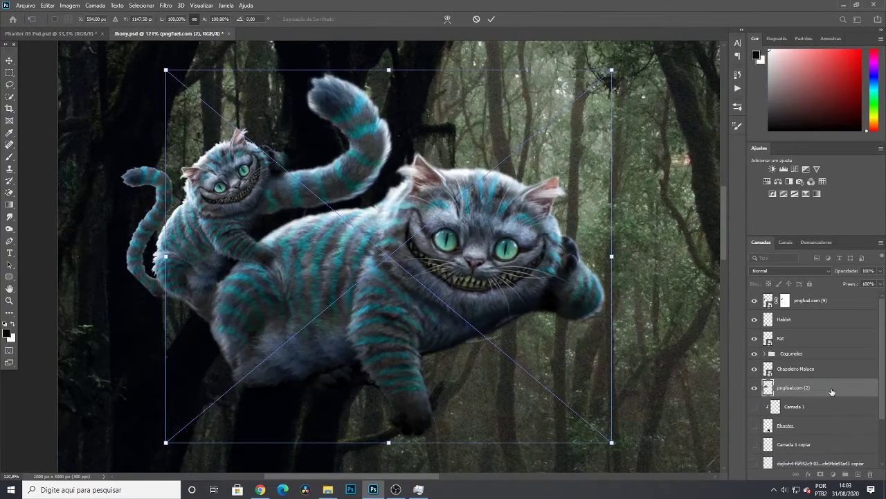
{"action": "key", "text": "Return"}
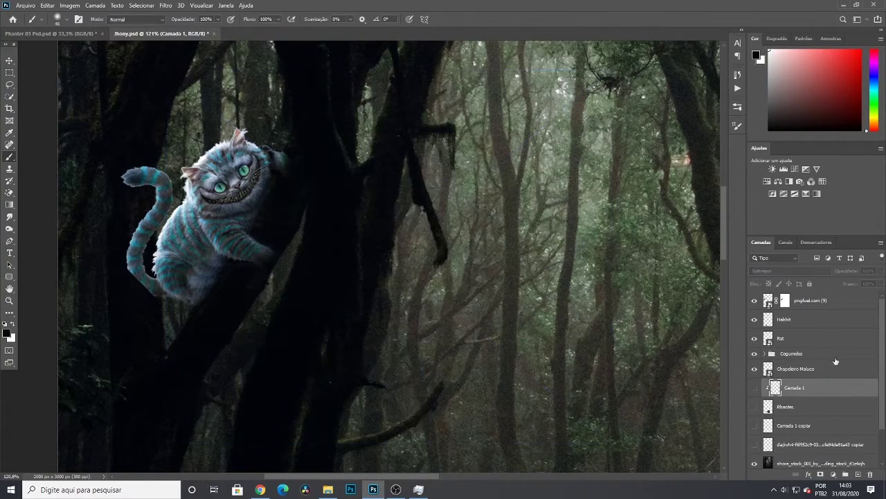
Place the cat image pngfuel.com (2) above the old cat, scale it to about 44%, tilt it, and delete the pngfuel.com (9) layer
{"action": "left_click", "coordinate": [775, 306]}
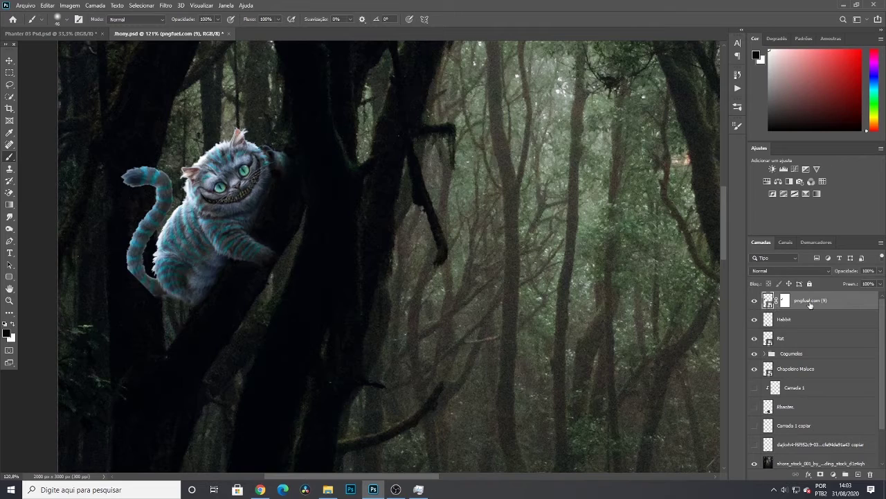
{"action": "left_click", "coordinate": [327, 489]}
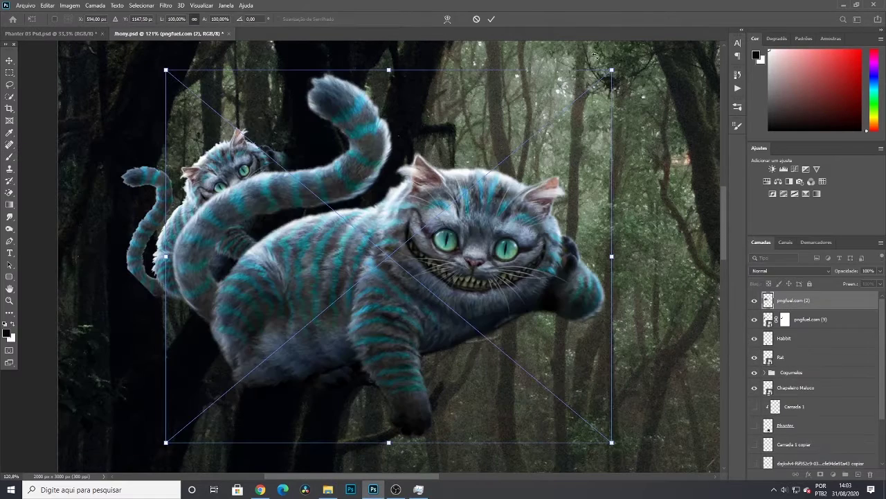
{"action": "left_click_drag", "start_coordinate": [613, 66], "coordinate": [465, 142]}
{"action": "left_click_drag", "start_coordinate": [442, 205], "coordinate": [298, 211]}
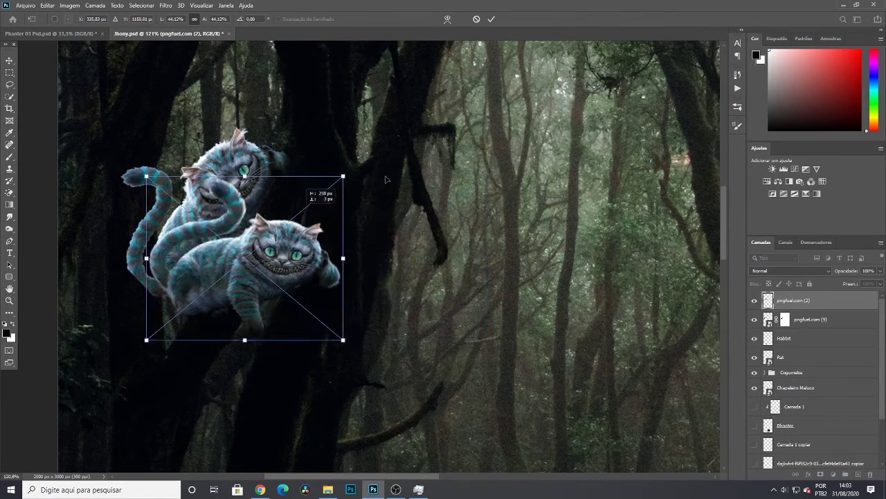
{"action": "left_click_drag", "start_coordinate": [385, 180], "coordinate": [337, 68]}
{"action": "key", "text": "Return"}
{"action": "left_click", "coordinate": [801, 326]}
{"action": "key", "text": "Delete"}
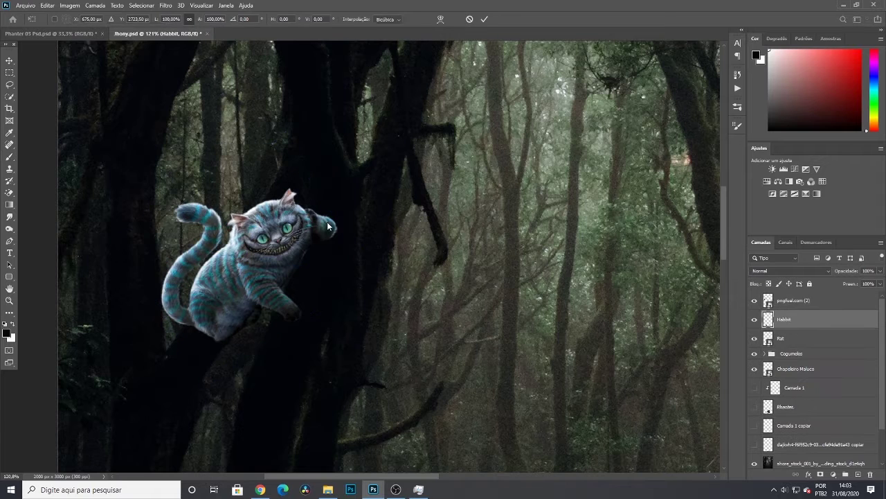
Scale the new cat to about 38%, rotate it to about -44°, and position it on the leaning tree trunk
{"action": "left_click", "coordinate": [807, 304]}
{"action": "key", "text": "ctrl+t"}
{"action": "mouse_move", "coordinate": [417, 176]}
{"action": "left_mouse_down"}
{"action": "mouse_move", "coordinate": [395, 143]}
{"action": "mouse_move", "coordinate": [414, 169]}
{"action": "left_mouse_up"}
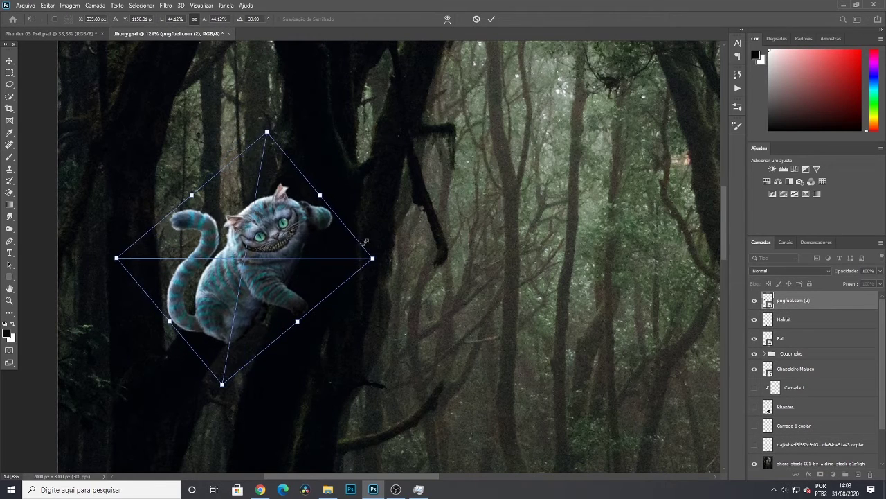
{"action": "left_click_drag", "start_coordinate": [372, 257], "coordinate": [281, 252]}
{"action": "left_click_drag", "start_coordinate": [324, 228], "coordinate": [345, 210]}
{"action": "left_click_drag", "start_coordinate": [276, 259], "coordinate": [268, 259]}
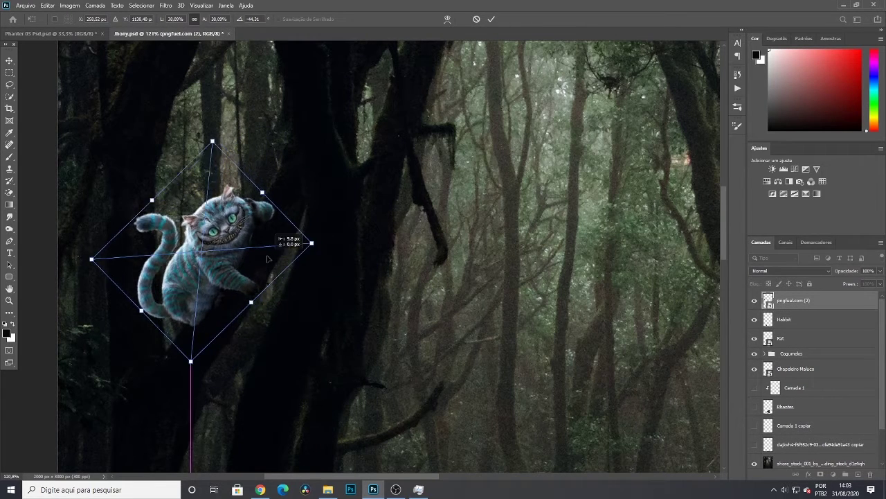
{"action": "key", "text": "Return"}
Add a layer mask to the new cat and blend its edges into the trunk with a brush at 32% opacity
{"action": "key", "text": "b"}
{"action": "left_click", "coordinate": [821, 474]}
{"action": "scroll", "coordinate": [222, 276], "scroll_direction": "up", "scroll_amount": 3}
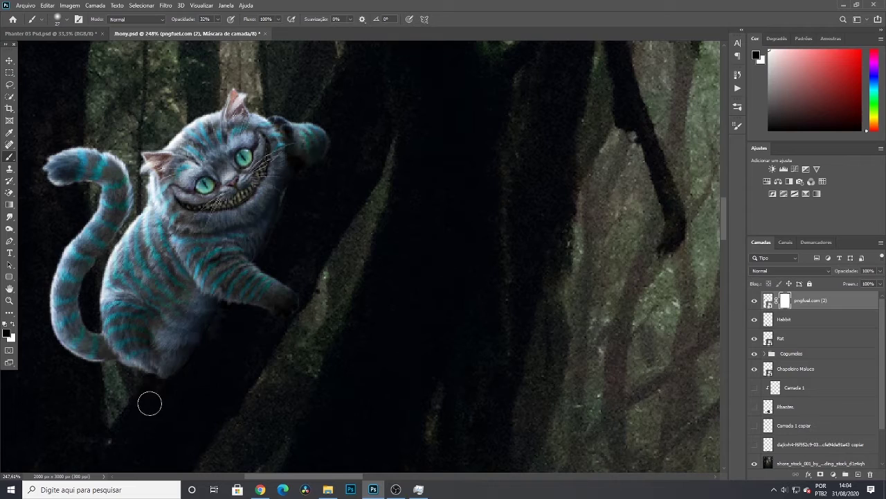
{"action": "scroll", "coordinate": [395, 316], "scroll_direction": "down", "scroll_amount": 1}
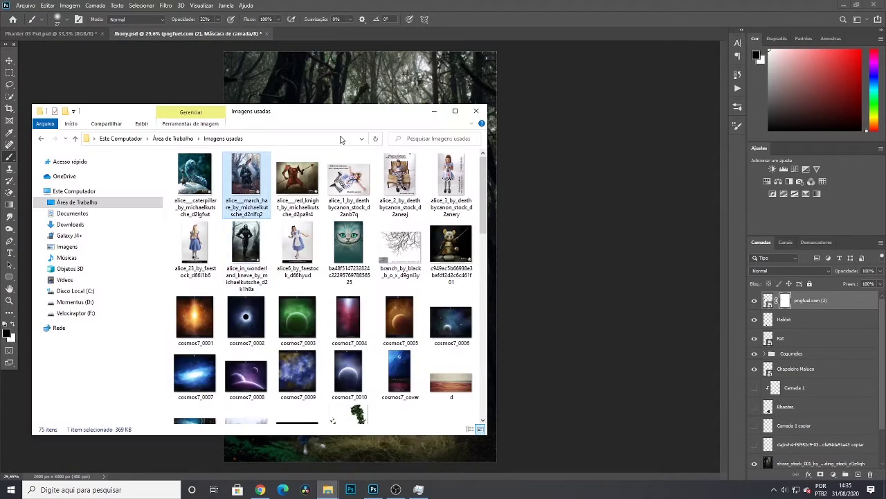
Open the alice__march_hare image and trace a Pen path from the hare's face down the left side of its coat
{"action": "key", "text": "Return"}
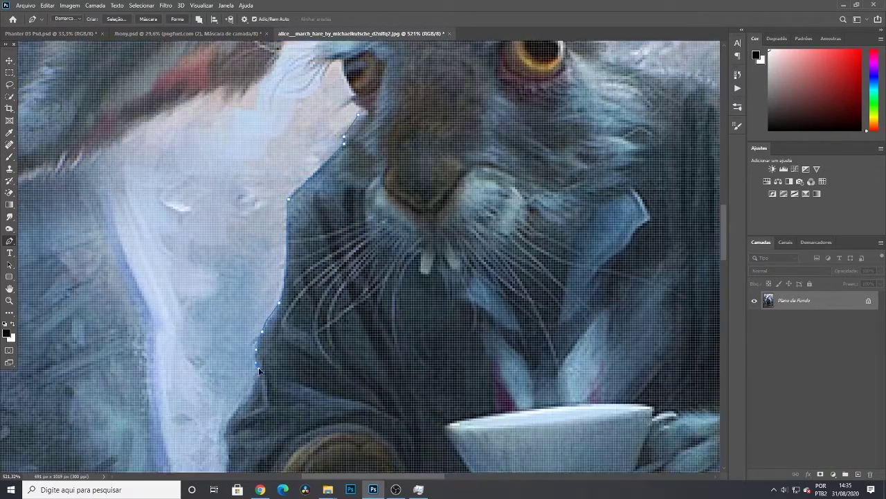
{"action": "scroll", "coordinate": [259, 371], "scroll_direction": "down", "scroll_amount": 4}
{"action": "left_click", "coordinate": [251, 452]}
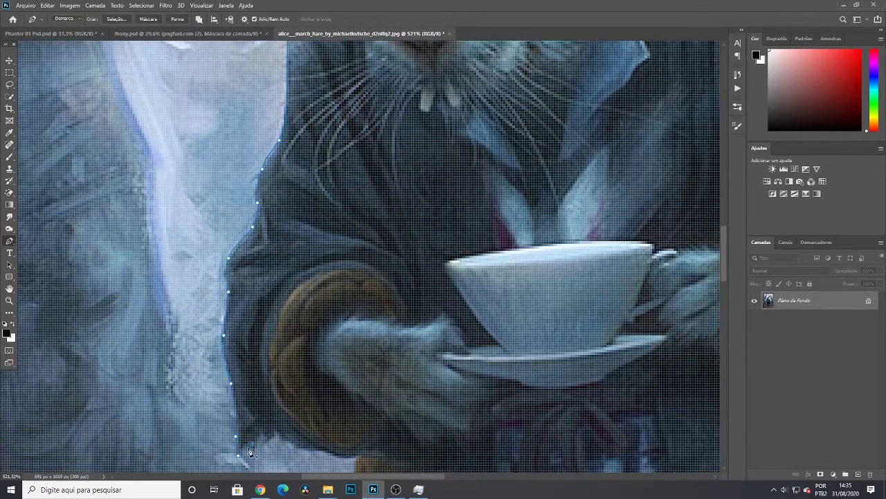
{"action": "left_click", "coordinate": [309, 457]}
{"action": "scroll", "coordinate": [309, 457], "scroll_direction": "down", "scroll_amount": 2}
{"action": "scroll", "coordinate": [353, 416], "scroll_direction": "down", "scroll_amount": 8}
{"action": "left_click", "coordinate": [353, 411]}
Continue the Pen path down the hare's left trouser leg and around its left foot
{"action": "scroll", "coordinate": [354, 409], "scroll_direction": "down", "scroll_amount": 7}
{"action": "left_click", "coordinate": [447, 307]}
{"action": "scroll", "coordinate": [371, 392], "scroll_direction": "down", "scroll_amount": 4}
{"action": "left_click", "coordinate": [353, 275]}
{"action": "left_click", "coordinate": [240, 409]}
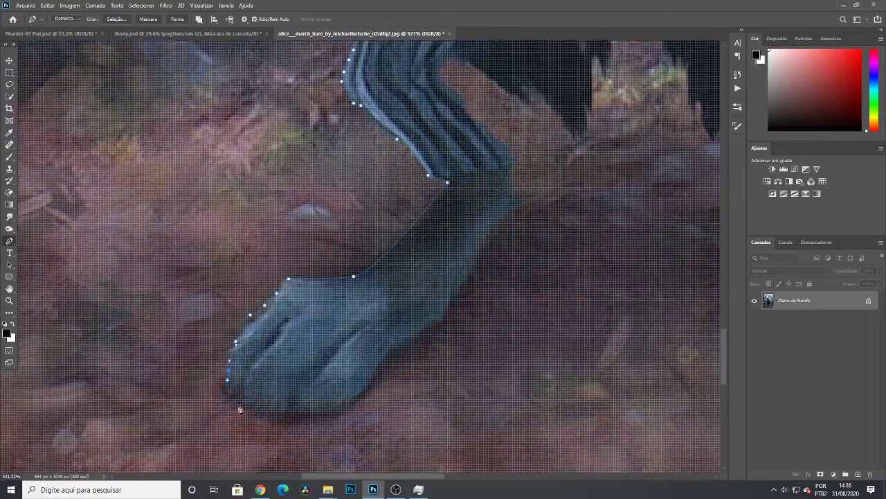
{"action": "left_click", "coordinate": [378, 362]}
{"action": "scroll", "coordinate": [427, 332], "scroll_direction": "up", "scroll_amount": 6}
{"action": "left_click", "coordinate": [455, 233]}
Trace the ragged coat hem between the hare's legs and down the inner edge of the right trouser leg
{"action": "scroll", "coordinate": [424, 403], "scroll_direction": "right", "scroll_amount": 6}
{"action": "left_click", "coordinate": [479, 59]}
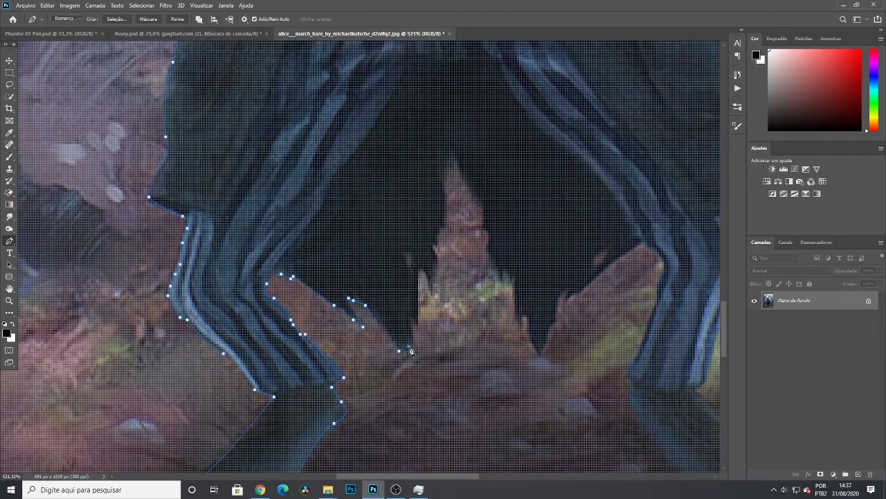
{"action": "left_click", "coordinate": [608, 264]}
{"action": "left_click", "coordinate": [644, 240]}
{"action": "left_click", "coordinate": [664, 259]}
{"action": "left_click", "coordinate": [653, 293]}
{"action": "left_click", "coordinate": [637, 357]}
{"action": "left_click", "coordinate": [628, 393]}
Extend the Pen path around the hare's right foot and back up to the trouser cuff
{"action": "scroll", "coordinate": [629, 396], "scroll_direction": "down", "scroll_amount": 4}
{"action": "scroll", "coordinate": [629, 396], "scroll_direction": "right", "scroll_amount": 8}
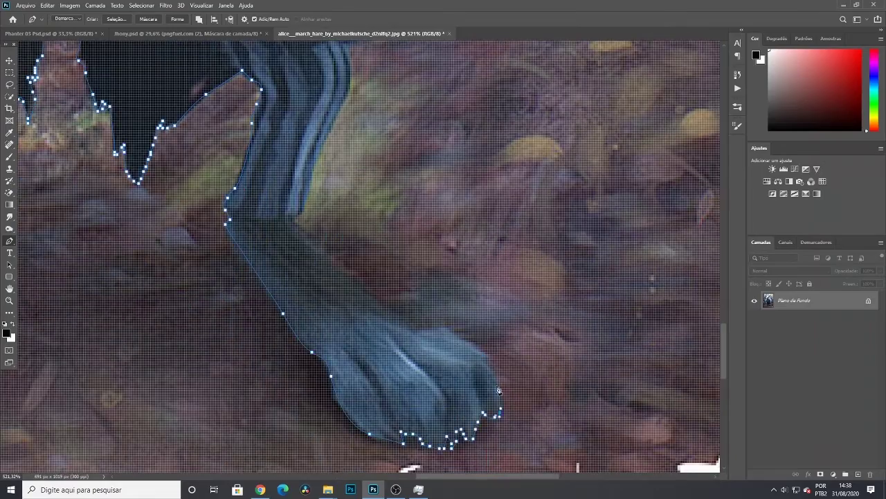
{"action": "left_click", "coordinate": [490, 358]}
{"action": "scroll", "coordinate": [305, 208], "scroll_direction": "up", "scroll_amount": 4}
{"action": "left_click", "coordinate": [378, 204]}
Trace the Pen path up the right side of the hare's coat, past the sleeve and shoulder to the head
{"action": "scroll", "coordinate": [367, 159], "scroll_direction": "up", "scroll_amount": 7}
{"action": "left_click", "coordinate": [252, 91]}
{"action": "scroll", "coordinate": [252, 90], "scroll_direction": "up", "scroll_amount": 4}
{"action": "scroll", "coordinate": [347, 139], "scroll_direction": "up", "scroll_amount": 4}
{"action": "left_click", "coordinate": [250, 103]}
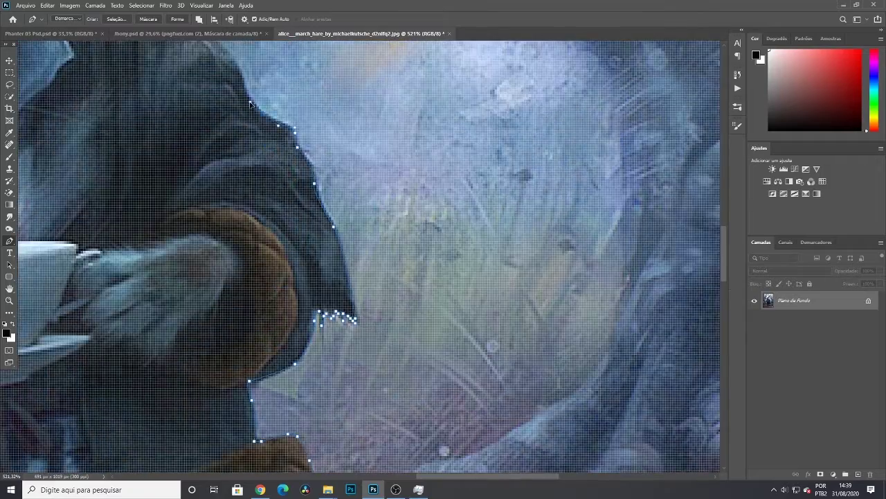
{"action": "scroll", "coordinate": [251, 103], "scroll_direction": "up", "scroll_amount": 6}
{"action": "left_click", "coordinate": [242, 97]}
{"action": "scroll", "coordinate": [242, 99], "scroll_direction": "up", "scroll_amount": 4}
{"action": "left_click", "coordinate": [231, 142]}
Trace the Pen path along the lower edge of the hare's raised ear toward its tip
{"action": "scroll", "coordinate": [221, 111], "scroll_direction": "up", "scroll_amount": 6}
{"action": "scroll", "coordinate": [221, 110], "scroll_direction": "left", "scroll_amount": 6}
{"action": "scroll", "coordinate": [443, 243], "scroll_direction": "up", "scroll_amount": 4}
{"action": "left_click_drag", "start_coordinate": [446, 363], "coordinate": [483, 337]}
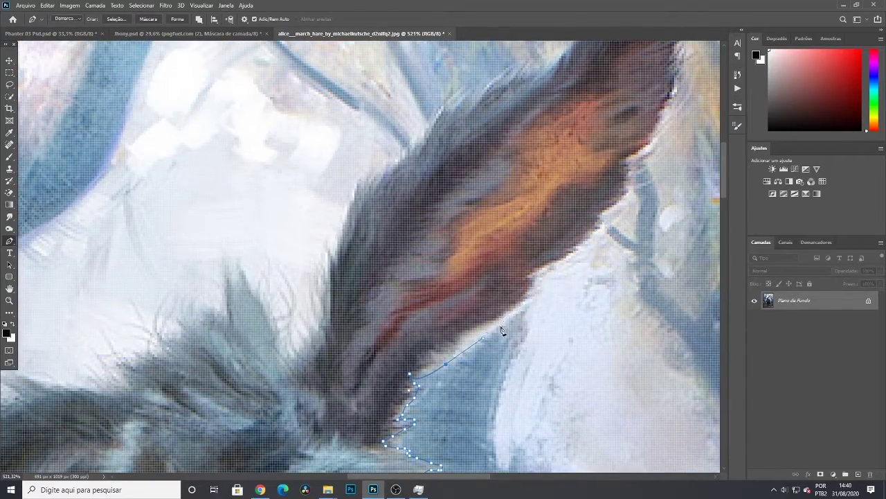
{"action": "left_click", "coordinate": [540, 297]}
{"action": "left_click", "coordinate": [600, 237]}
{"action": "left_click", "coordinate": [656, 142]}
{"action": "scroll", "coordinate": [658, 132], "scroll_direction": "up", "scroll_amount": 4}
Finish the outline around the hare's head and ears and mask out the image background
{"action": "left_click", "coordinate": [440, 212]}
{"action": "scroll", "coordinate": [332, 277], "scroll_direction": "down", "scroll_amount": 7}
{"action": "left_click", "coordinate": [235, 143]}
{"action": "scroll", "coordinate": [52, 398], "scroll_direction": "down", "scroll_amount": 4}
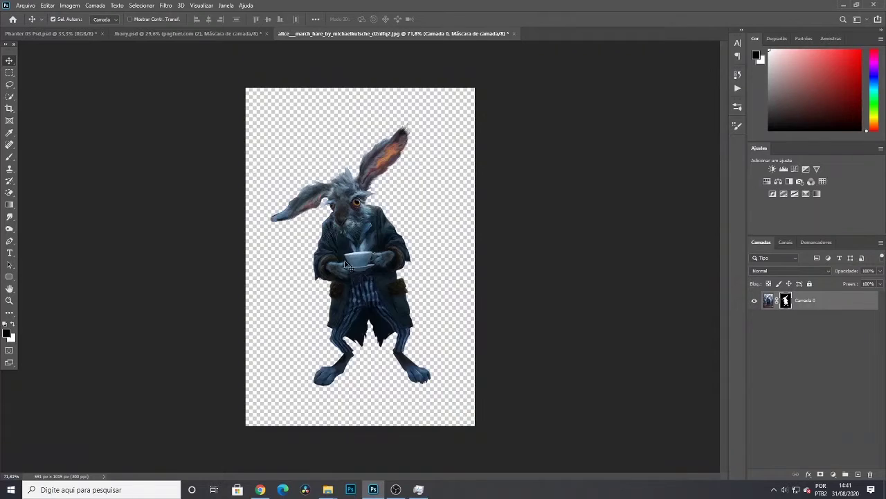
Bring the masked hare into the Jhony.psd composite and delete the old Habbit layer
{"action": "left_click_drag", "start_coordinate": [346, 264], "coordinate": [391, 399]}
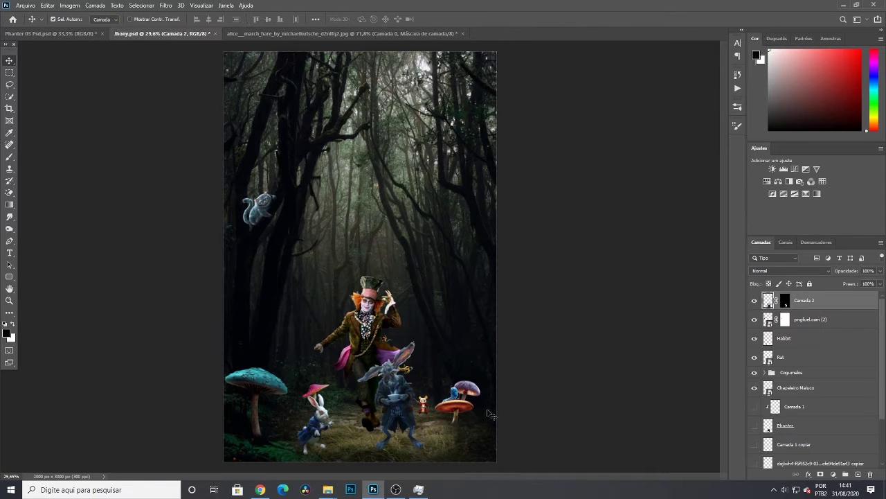
{"action": "left_click", "coordinate": [785, 339]}
{"action": "key", "text": "Delete"}
{"action": "key", "text": "ctrl+t"}
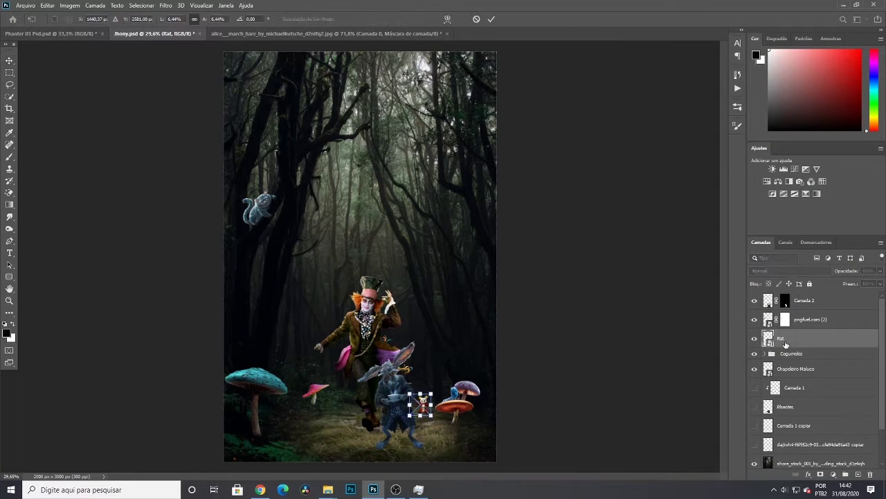
{"action": "key", "text": "Return"}
Apply the layer mask of the hare layer Camada 2 permanently
{"action": "left_click", "coordinate": [802, 303]}
{"action": "right_click", "coordinate": [786, 306]}
{"action": "left_click", "coordinate": [786, 332]}
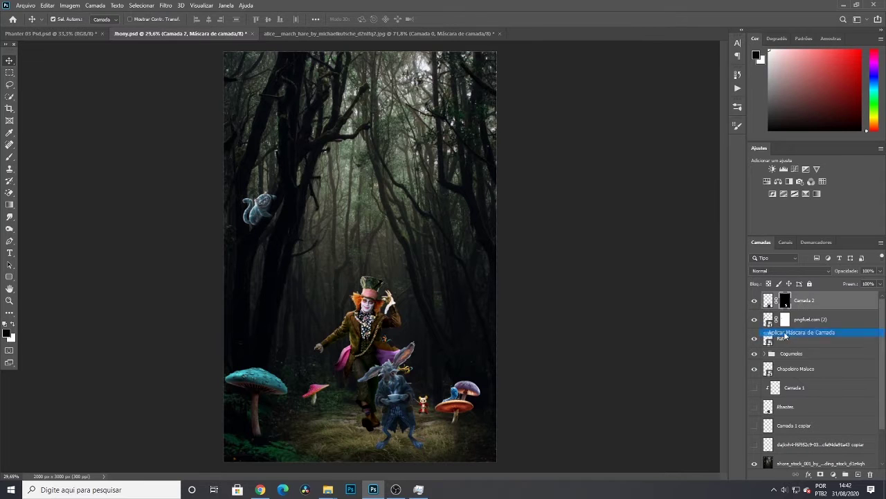
Shrink the hare with a free transform and place it in front of the pink mushroom beside the Hatter
{"action": "key", "text": "ctrl+t"}
{"action": "left_click_drag", "start_coordinate": [425, 342], "coordinate": [414, 359]}
{"action": "left_click_drag", "start_coordinate": [385, 392], "coordinate": [403, 424]}
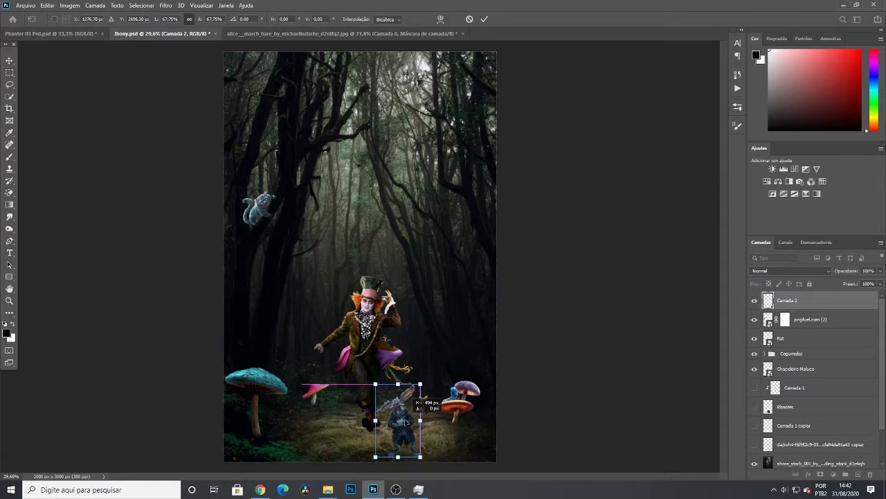
{"action": "left_click_drag", "start_coordinate": [419, 384], "coordinate": [425, 374]}
{"action": "left_click_drag", "start_coordinate": [404, 423], "coordinate": [332, 416]}
{"action": "key", "text": "Return"}
Scale the hare down slightly with another free transform and nudge it left over the small pink mushroom
{"action": "scroll", "coordinate": [437, 411], "scroll_direction": "up", "scroll_amount": 5}
{"action": "scroll", "coordinate": [457, 385], "scroll_direction": "down", "scroll_amount": 3}
{"action": "key", "text": "ctrl+t"}
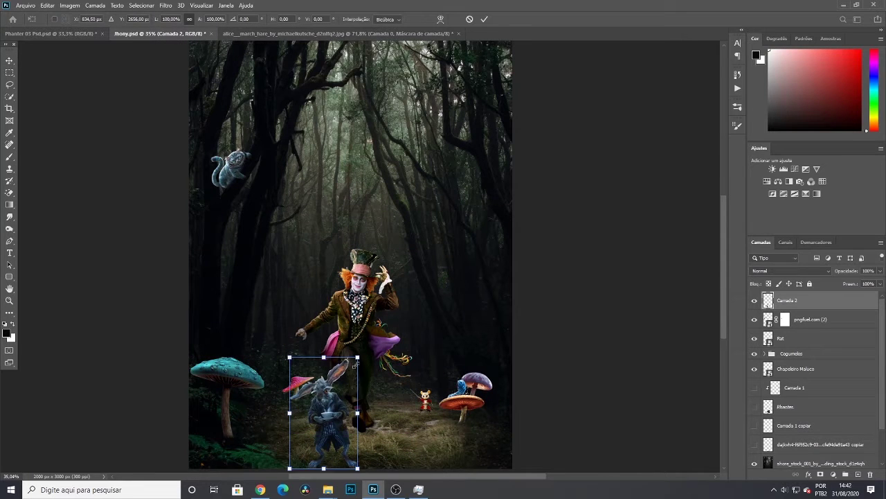
{"action": "left_click_drag", "start_coordinate": [357, 362], "coordinate": [350, 372]}
{"action": "mouse_move", "coordinate": [332, 413]}
{"action": "left_mouse_down"}
{"action": "mouse_move", "coordinate": [292, 413]}
{"action": "mouse_move", "coordinate": [336, 407]}
{"action": "mouse_move", "coordinate": [324, 415]}
{"action": "left_mouse_up"}
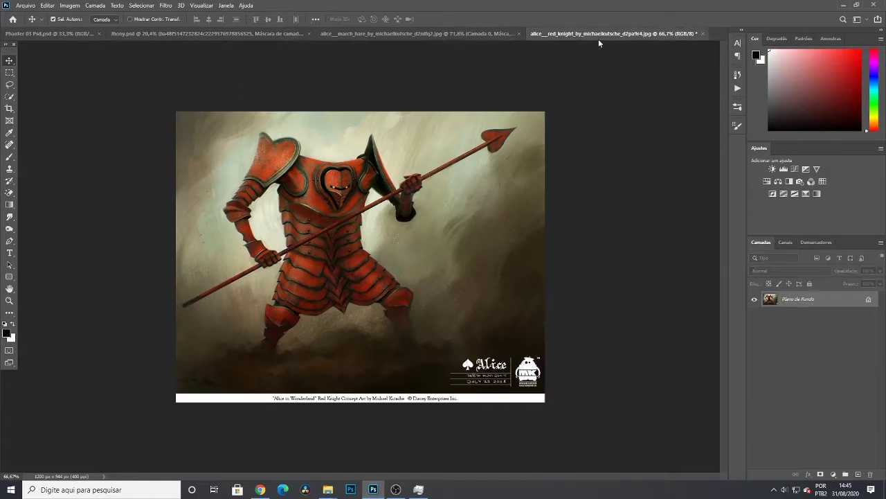
Trace a Pen path in the Red Knight image along the left skirt plates, knee guard, shin and foot
{"action": "key", "text": "p"}
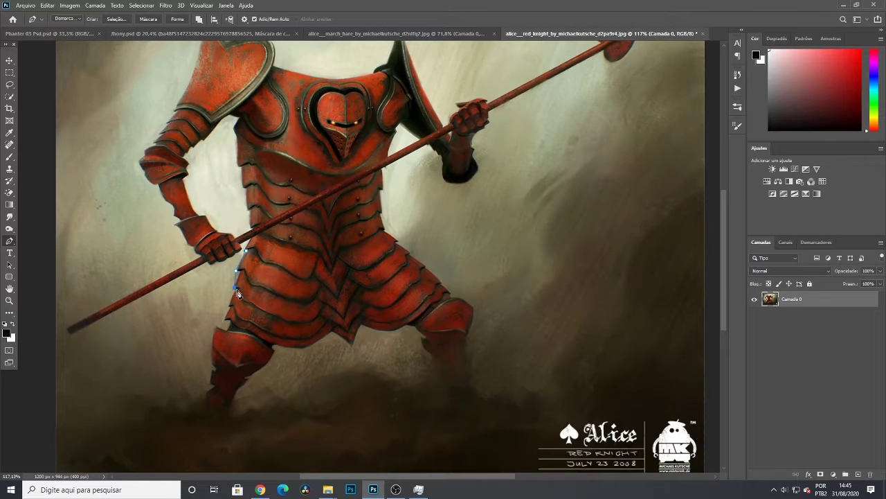
{"action": "scroll", "coordinate": [236, 294], "scroll_direction": "up", "scroll_amount": 3}
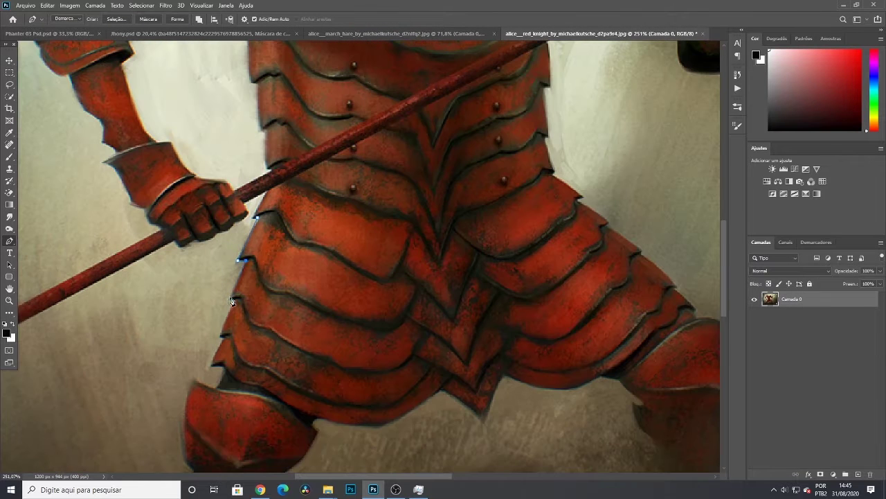
{"action": "scroll", "coordinate": [195, 384], "scroll_direction": "down", "scroll_amount": 3}
{"action": "left_click", "coordinate": [183, 334]}
{"action": "left_click", "coordinate": [188, 360]}
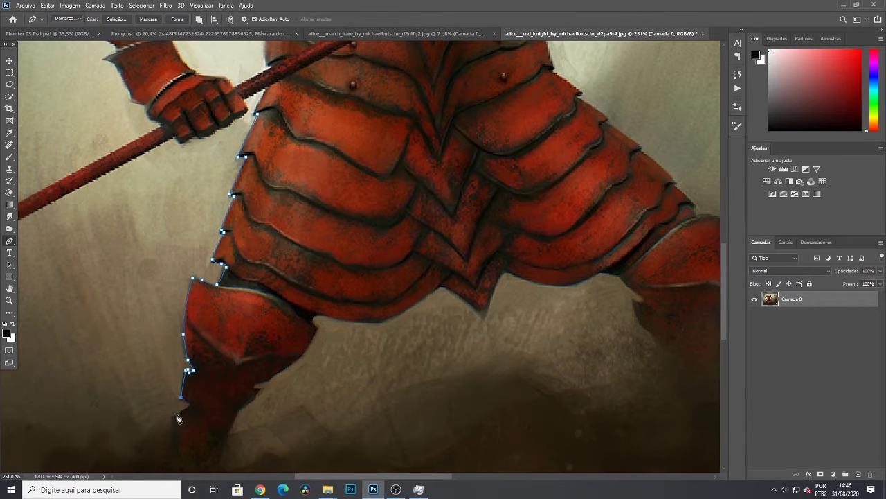
{"action": "left_click", "coordinate": [190, 405]}
{"action": "left_click", "coordinate": [174, 417]}
{"action": "left_click", "coordinate": [174, 442]}
{"action": "scroll", "coordinate": [174, 443], "scroll_direction": "down", "scroll_amount": 3}
{"action": "left_click", "coordinate": [173, 333]}
{"action": "left_click_drag", "start_coordinate": [131, 353], "coordinate": [115, 359]}
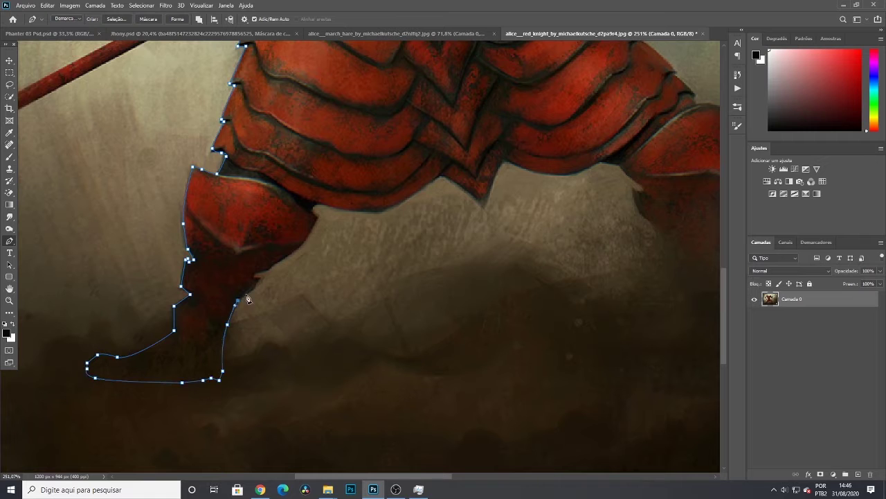
Continue the path along the underside of the skirt armor and down the inner edge of the right leg
{"action": "left_click", "coordinate": [481, 206]}
{"action": "left_click_drag", "start_coordinate": [504, 162], "coordinate": [516, 147]}
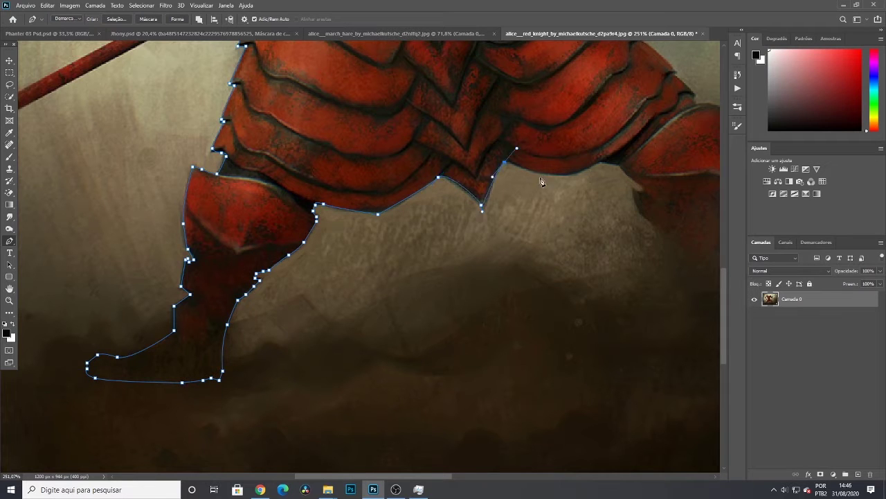
{"action": "left_click", "coordinate": [638, 211]}
{"action": "scroll", "coordinate": [640, 208], "scroll_direction": "down", "scroll_amount": 1}
{"action": "left_click_drag", "start_coordinate": [650, 225], "coordinate": [346, 339]}
{"action": "left_click_drag", "start_coordinate": [380, 387], "coordinate": [385, 409]}
{"action": "left_click", "coordinate": [377, 429]}
{"action": "left_click", "coordinate": [373, 446]}
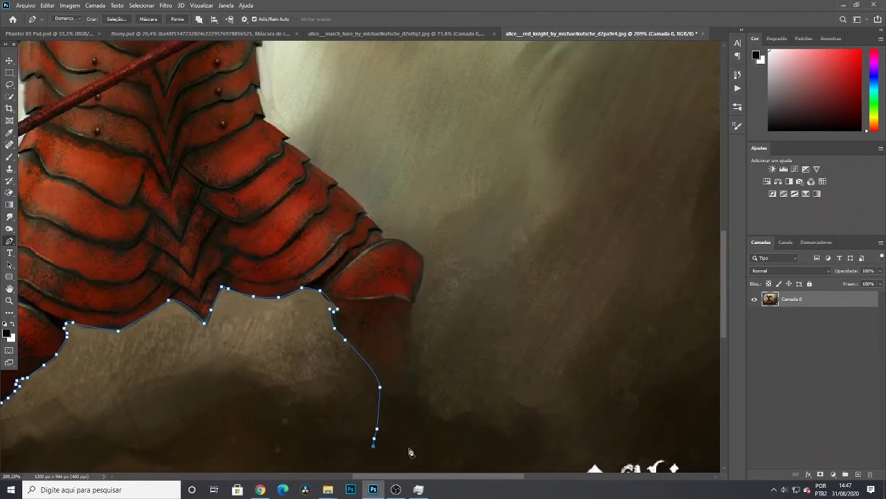
Carry the path around the right foot and up the leg's outer edge to the knee guard
{"action": "left_click_drag", "start_coordinate": [444, 454], "coordinate": [471, 453]}
{"action": "left_click", "coordinate": [482, 448]}
{"action": "scroll", "coordinate": [440, 360], "scroll_direction": "down", "scroll_amount": 5}
{"action": "scroll", "coordinate": [415, 301], "scroll_direction": "up", "scroll_amount": 6}
{"action": "left_click", "coordinate": [467, 332]}
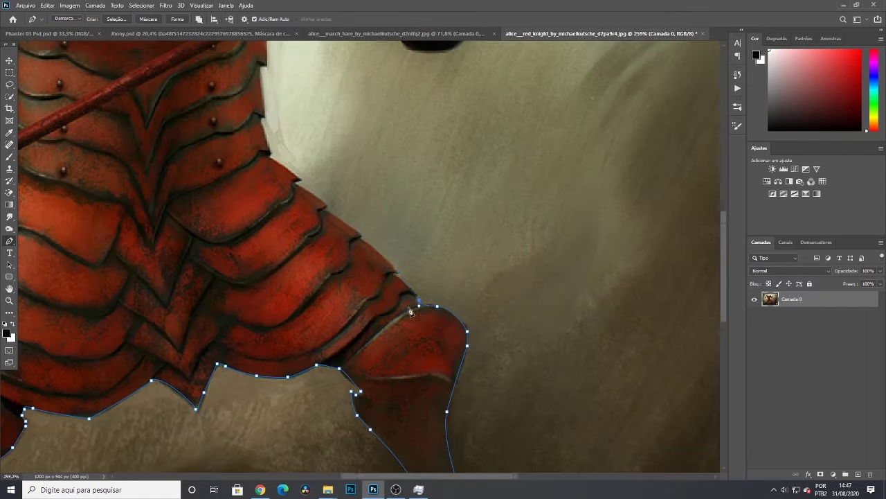
Outline the right skirt plates up the hip and along the side of the torso
{"action": "left_click", "coordinate": [398, 273]}
{"action": "left_click", "coordinate": [361, 235]}
{"action": "left_click", "coordinate": [299, 180]}
{"action": "scroll", "coordinate": [298, 183], "scroll_direction": "up", "scroll_amount": 1}
{"action": "left_click", "coordinate": [269, 223]}
{"action": "left_click", "coordinate": [265, 85]}
Extend the path past the spear shaft and along the underside of the right arm
{"action": "scroll", "coordinate": [265, 87], "scroll_direction": "up", "scroll_amount": 1}
{"action": "left_click", "coordinate": [364, 77]}
{"action": "left_click", "coordinate": [371, 76]}
{"action": "left_click", "coordinate": [380, 90]}
{"action": "left_click", "coordinate": [388, 98]}
{"action": "left_click", "coordinate": [397, 100]}
{"action": "left_click", "coordinate": [400, 116]}
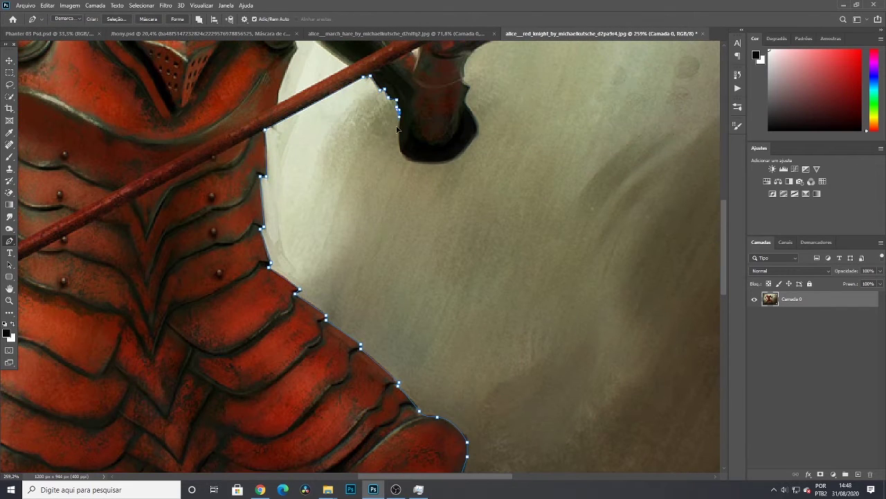
Outline the right forearm and hand, and follow the lower edge of the spear shaft to its head
{"action": "scroll", "coordinate": [466, 84], "scroll_direction": "up", "scroll_amount": 3}
{"action": "left_click", "coordinate": [463, 182]}
{"action": "left_click", "coordinate": [500, 121]}
{"action": "scroll", "coordinate": [501, 123], "scroll_direction": "up", "scroll_amount": 3}
{"action": "scroll", "coordinate": [501, 123], "scroll_direction": "right", "scroll_amount": 5}
{"action": "left_click", "coordinate": [407, 102]}
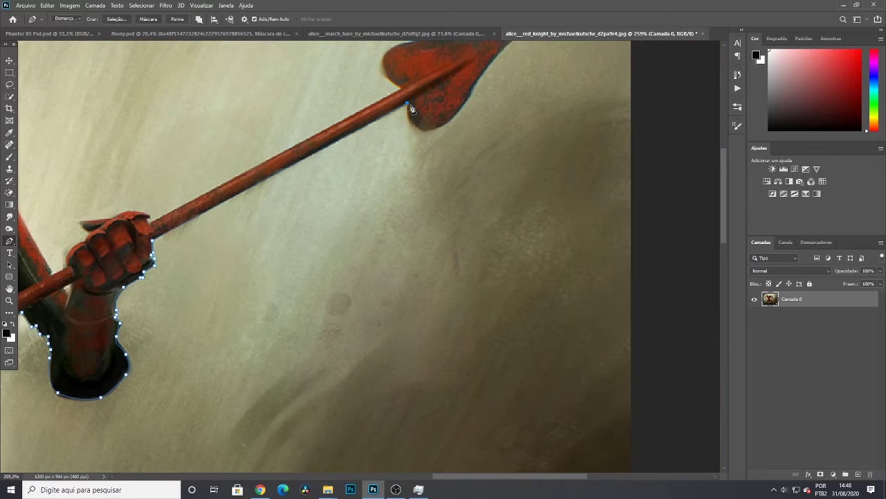
Trace the path around the heart-shaped spearhead and its tip
{"action": "left_click", "coordinate": [456, 115]}
{"action": "scroll", "coordinate": [471, 97], "scroll_direction": "up", "scroll_amount": 1}
{"action": "left_click", "coordinate": [520, 79]}
{"action": "left_click_drag", "start_coordinate": [402, 86], "coordinate": [392, 94]}
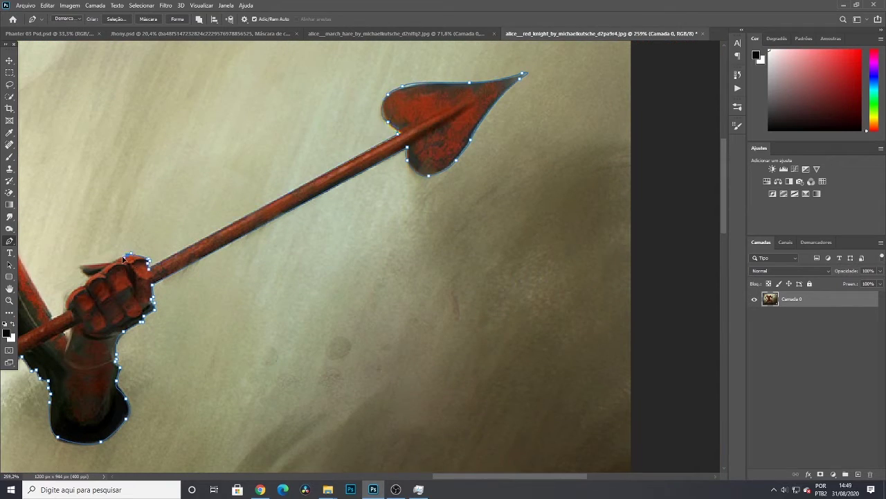
Outline the top of the right hand, the pointed shoulder plate and the knight's neckline
{"action": "scroll", "coordinate": [68, 309], "scroll_direction": "up", "scroll_amount": 4}
{"action": "left_click", "coordinate": [115, 212]}
{"action": "scroll", "coordinate": [115, 212], "scroll_direction": "down", "scroll_amount": 5}
{"action": "left_click", "coordinate": [83, 185]}
{"action": "left_click", "coordinate": [49, 91]}
{"action": "left_click", "coordinate": [41, 94]}
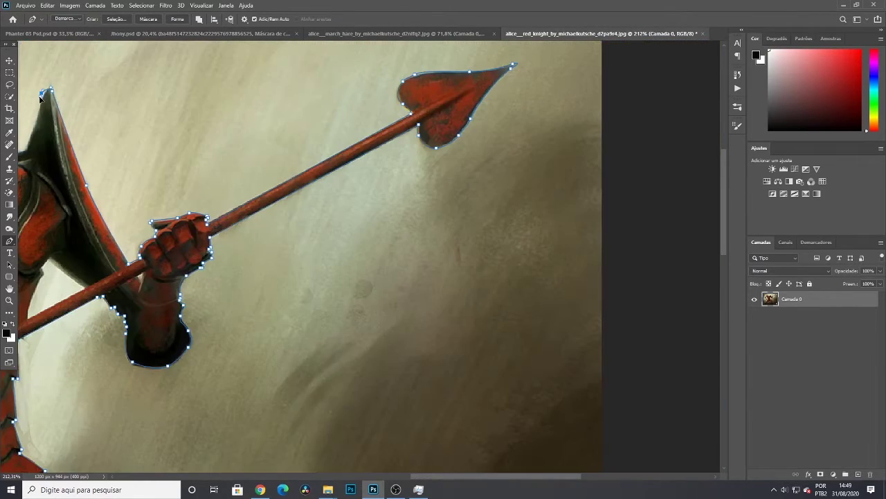
{"action": "left_click", "coordinate": [28, 146]}
{"action": "left_click_drag", "start_coordinate": [494, 476], "coordinate": [347, 460]}
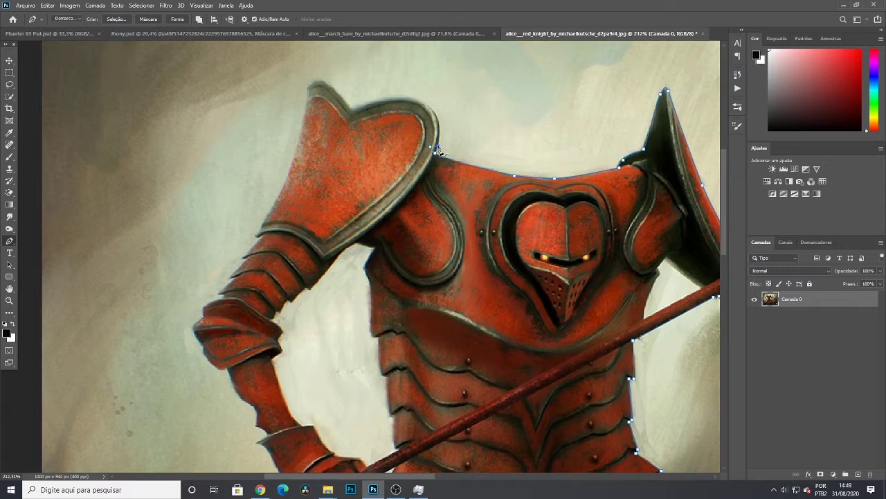
Trace the path around the large left shoulder plate down to the upper arm plates
{"action": "left_click", "coordinate": [426, 103]}
{"action": "left_click", "coordinate": [367, 102]}
{"action": "left_click", "coordinate": [350, 111]}
{"action": "left_click", "coordinate": [335, 92]}
{"action": "left_click", "coordinate": [277, 200]}
{"action": "left_click", "coordinate": [258, 235]}
{"action": "left_click", "coordinate": [243, 256]}
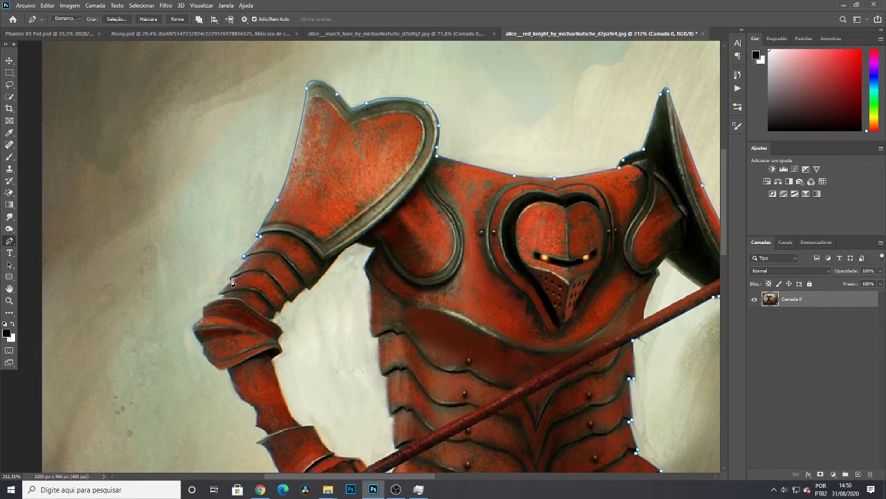
Outline the left arm and the lower end of the spear to bring the path back under the left hand
{"action": "scroll", "coordinate": [196, 337], "scroll_direction": "down", "scroll_amount": 2}
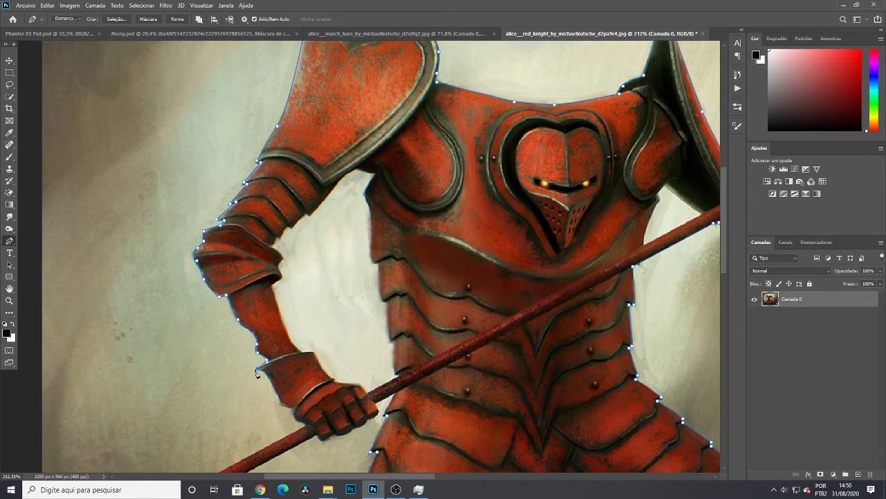
{"action": "scroll", "coordinate": [310, 428], "scroll_direction": "left", "scroll_amount": 3}
{"action": "scroll", "coordinate": [309, 429], "scroll_direction": "down", "scroll_amount": 4}
{"action": "left_click", "coordinate": [218, 416]}
{"action": "left_click", "coordinate": [477, 298]}
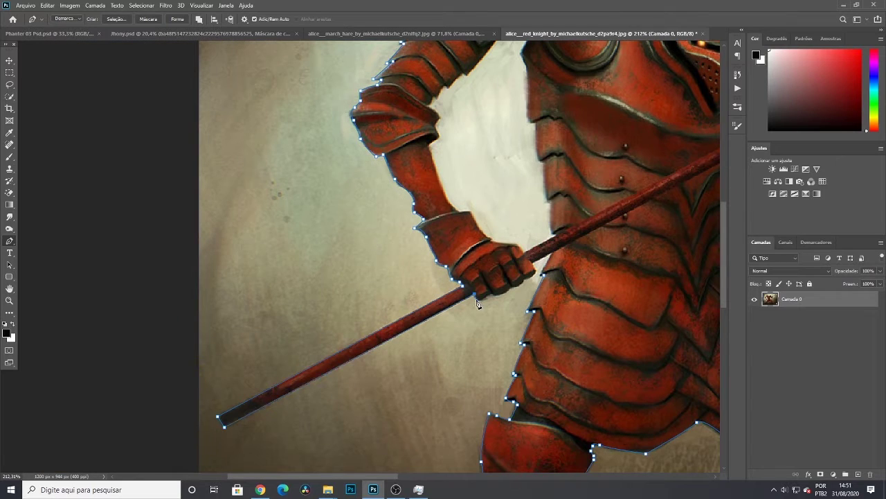
Convert the knight's path to a selection and add a layer mask that hides the background
{"action": "key", "text": "ctrl+Return"}
{"action": "scroll", "coordinate": [542, 277], "scroll_direction": "down", "scroll_amount": 10}
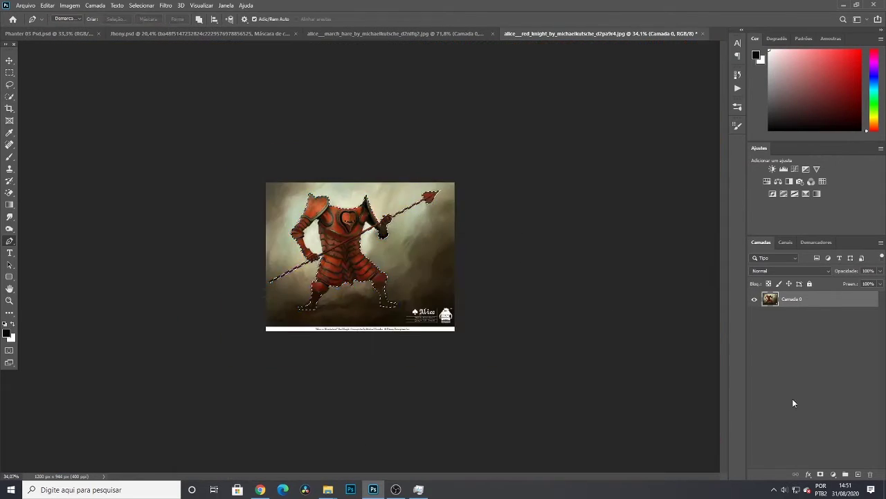
{"action": "left_click", "coordinate": [820, 474]}
Outline the gap between the left arm and torso, convert it to a selection and delete the background inside
{"action": "scroll", "coordinate": [310, 263], "scroll_direction": "up", "scroll_amount": 8}
{"action": "left_click", "coordinate": [250, 121]}
{"action": "left_click", "coordinate": [263, 125]}
{"action": "left_click", "coordinate": [254, 138]}
{"action": "left_click", "coordinate": [257, 147]}
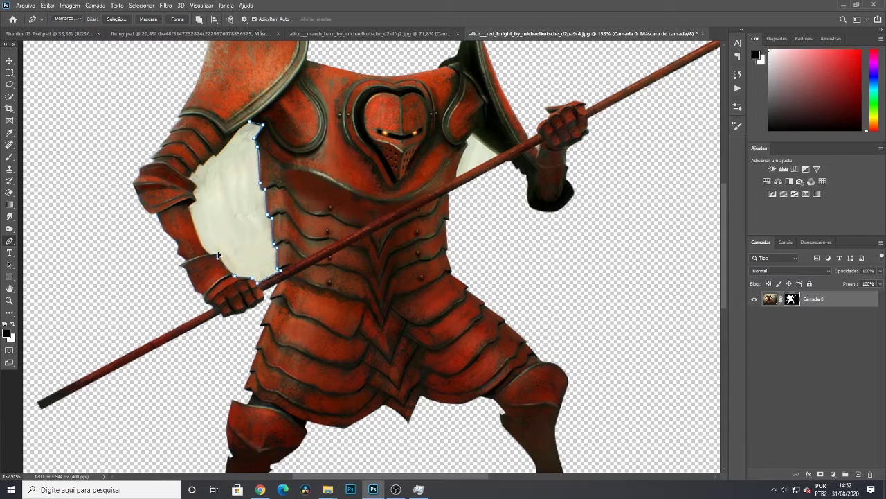
{"action": "left_click", "coordinate": [211, 156]}
{"action": "right_click", "coordinate": [242, 189]}
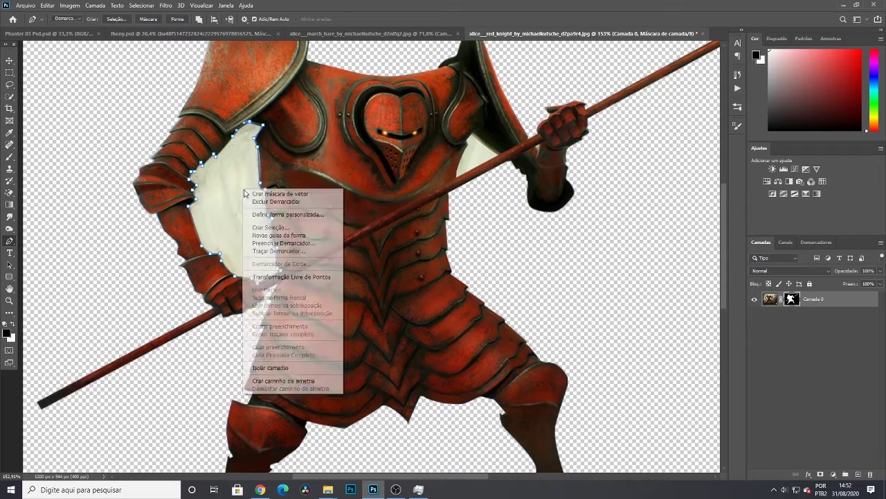
{"action": "left_click", "coordinate": [267, 226]}
{"action": "key", "text": "Return"}
{"action": "left_click", "coordinate": [770, 298]}
{"action": "key", "text": "Delete"}
Cut out the small background gap between the torso, right arm and spear, and clear the selection
{"action": "scroll", "coordinate": [485, 111], "scroll_direction": "up", "scroll_amount": 6}
{"action": "left_click", "coordinate": [462, 153]}
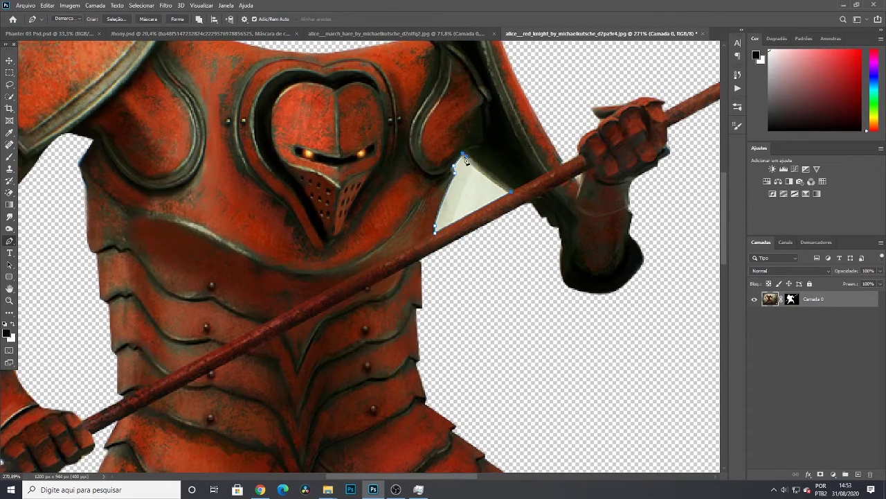
{"action": "key", "text": "Return"}
{"action": "key", "text": "Delete"}
{"action": "key", "text": "ctrl+d"}
Bring the masked Red Knight into the Jhony.psd composite and place its layer beneath Chapeleiro Maluco
{"action": "scroll", "coordinate": [475, 242], "scroll_direction": "down", "scroll_amount": 10}
{"action": "key", "text": "v"}
{"action": "left_click_drag", "start_coordinate": [326, 206], "coordinate": [491, 305]}
{"action": "left_click_drag", "start_coordinate": [847, 304], "coordinate": [849, 409]}
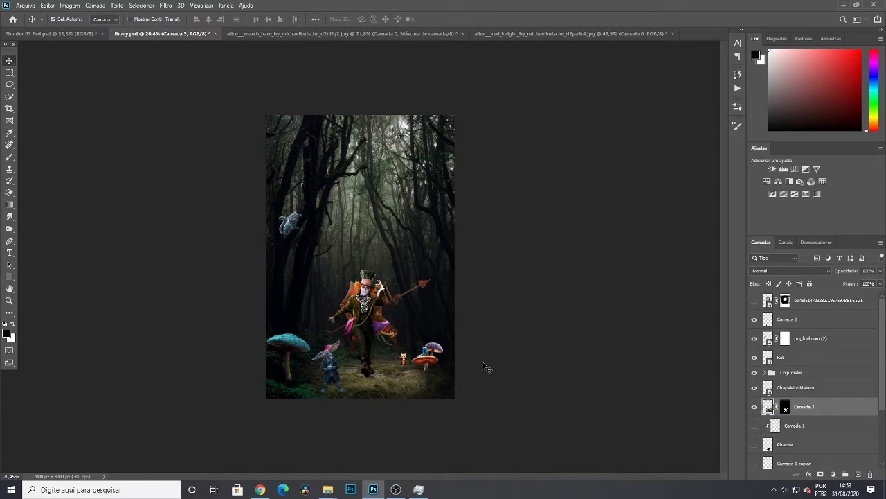
Scale the Red Knight to about 82% and place it to the left of the Hatter, partly behind him
{"action": "key", "text": "ctrl+t"}
{"action": "key", "text": "ctrl+plus"}
{"action": "left_click_drag", "start_coordinate": [496, 284], "coordinate": [550, 242]}
{"action": "key", "text": "ctrl+minus"}
{"action": "scroll", "coordinate": [483, 289], "scroll_direction": "down", "scroll_amount": 2}
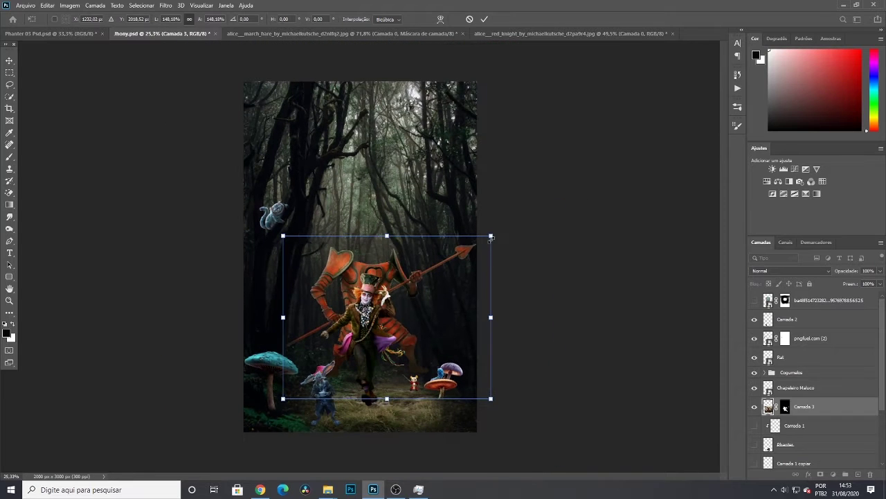
{"action": "left_click_drag", "start_coordinate": [491, 237], "coordinate": [464, 258]}
{"action": "left_click_drag", "start_coordinate": [432, 317], "coordinate": [401, 312]}
{"action": "left_click_drag", "start_coordinate": [428, 250], "coordinate": [385, 282]}
{"action": "key", "text": "Return"}
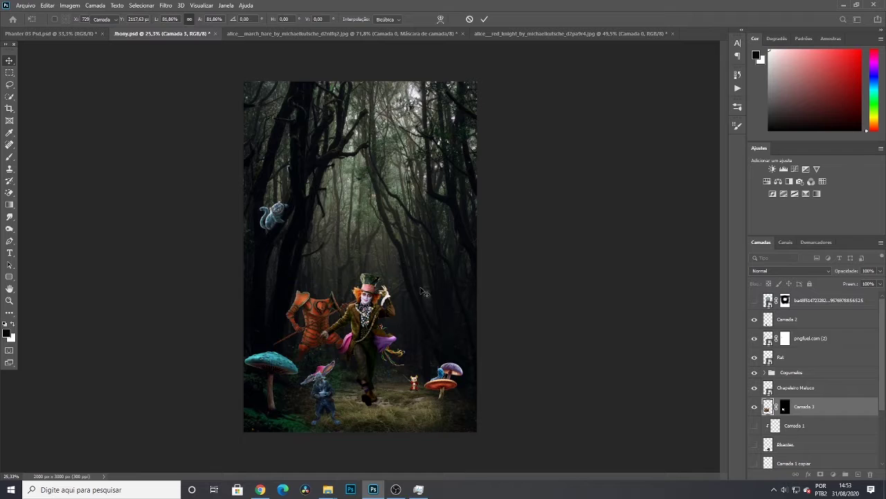
Shrink the Red Knight a little more and shift it further left, above the teal mushroom
{"action": "scroll", "coordinate": [483, 265], "scroll_direction": "down", "scroll_amount": 4}
{"action": "scroll", "coordinate": [492, 267], "scroll_direction": "up", "scroll_amount": 5}
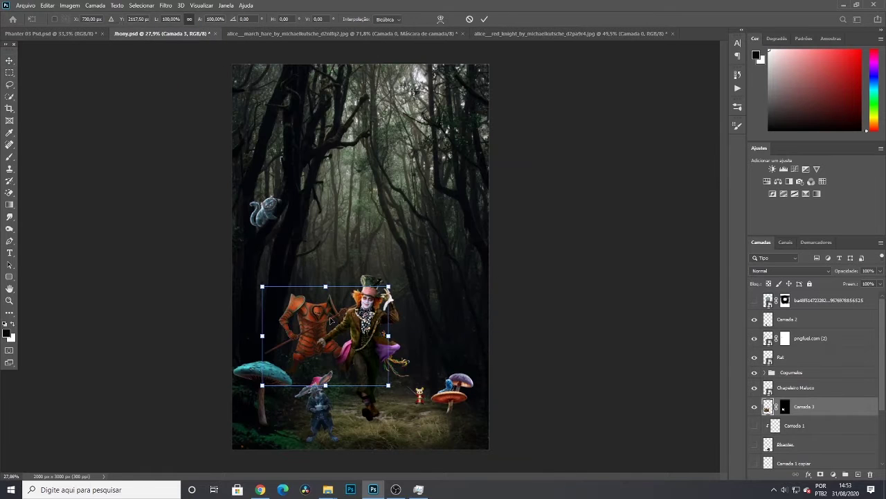
{"action": "key", "text": "ctrl+minus"}
{"action": "key", "text": "ctrl+plus"}
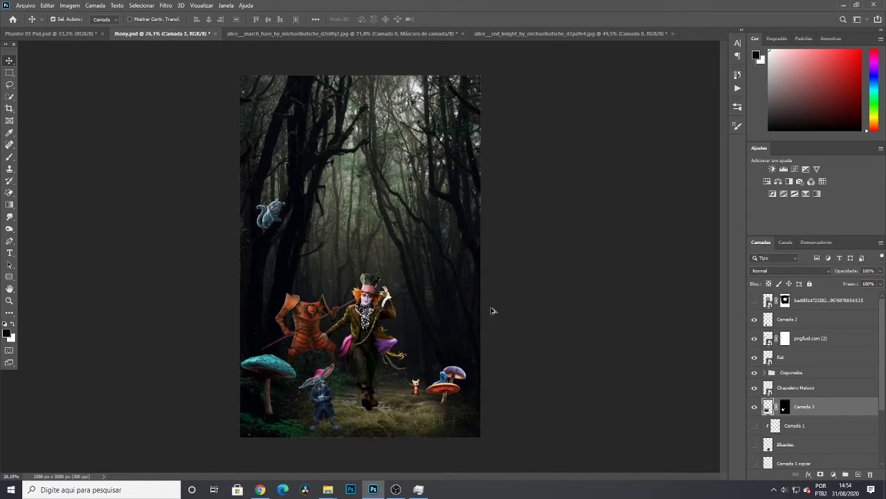
{"action": "key", "text": "ctrl+t"}
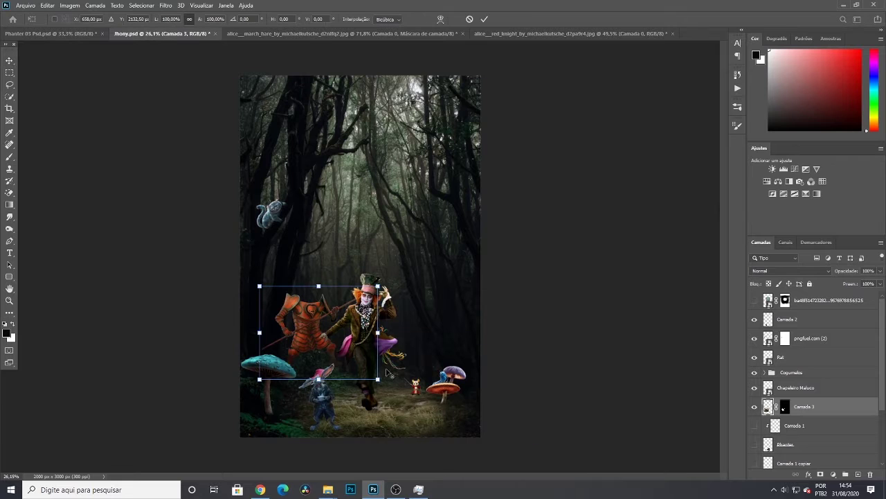
{"action": "left_click_drag", "start_coordinate": [378, 286], "coordinate": [372, 291]}
{"action": "left_click_drag", "start_coordinate": [332, 320], "coordinate": [316, 324]}
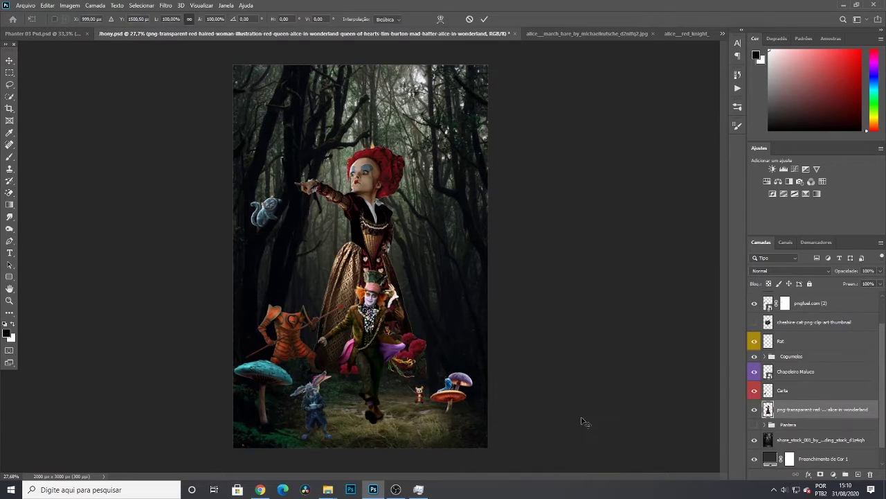
Scale the Red Queen to about 33% and place her to the right of the Hatter, behind the orange mushroom
{"action": "left_click_drag", "start_coordinate": [399, 300], "coordinate": [411, 312]}
{"action": "left_click_drag", "start_coordinate": [439, 153], "coordinate": [461, 293]}
{"action": "left_click_drag", "start_coordinate": [441, 335], "coordinate": [444, 319]}
{"action": "mouse_move", "coordinate": [461, 277]}
{"action": "left_mouse_down"}
{"action": "mouse_move", "coordinate": [443, 330]}
{"action": "mouse_move", "coordinate": [425, 329]}
{"action": "mouse_move", "coordinate": [443, 329]}
{"action": "left_mouse_up"}
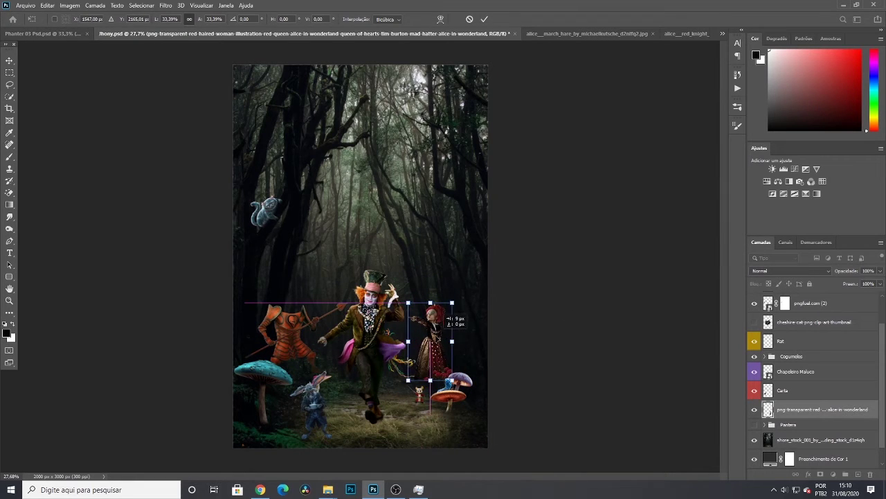
{"action": "key", "text": "Return"}
{"action": "key", "text": "Return"}
{"action": "scroll", "coordinate": [471, 325], "scroll_direction": "up", "scroll_amount": 3}
{"action": "scroll", "coordinate": [471, 325], "scroll_direction": "down", "scroll_amount": 3}
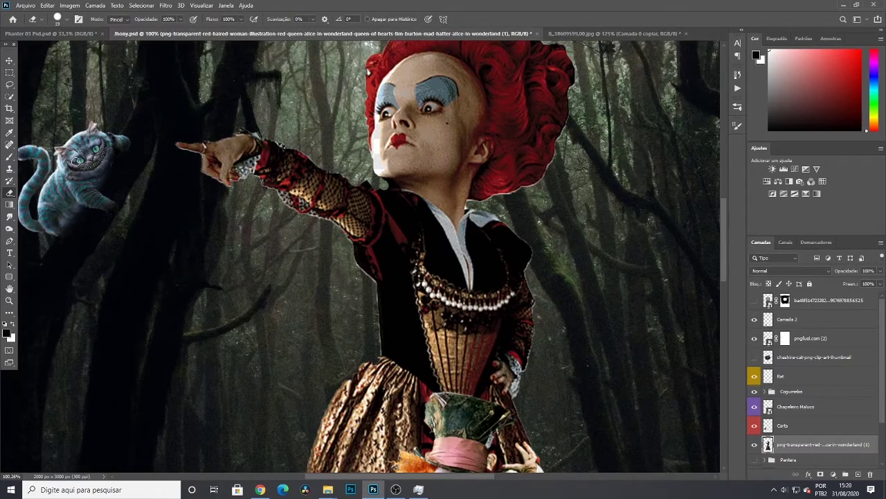
Try to cover the pale patch on the Red Queen's jaw with the Clone Stamp
{"action": "scroll", "coordinate": [382, 141], "scroll_direction": "up", "scroll_amount": 2}
{"action": "mouse_move", "coordinate": [383, 133]}
{"action": "left_mouse_down"}
{"action": "mouse_move", "coordinate": [379, 188]}
{"action": "mouse_move", "coordinate": [390, 196]}
{"action": "mouse_move", "coordinate": [375, 182]}
{"action": "left_mouse_up"}
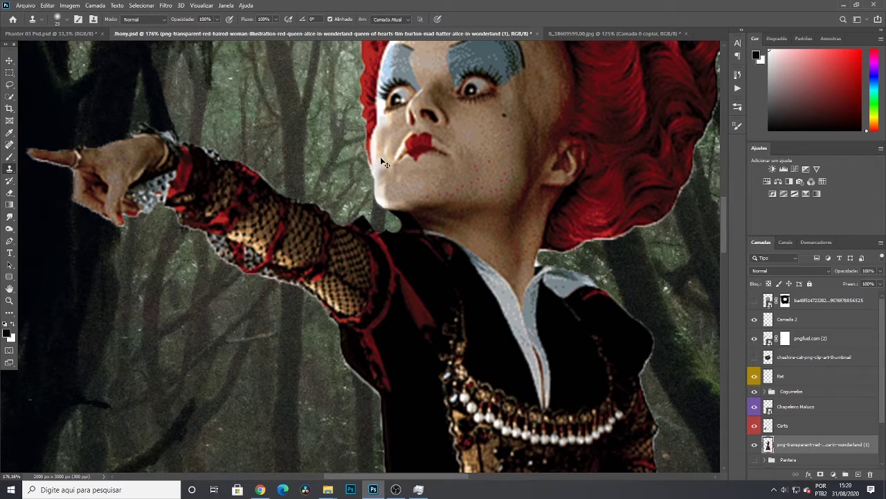
{"action": "key", "text": "ctrl+z"}
{"action": "key", "text": "ctrl+z"}
{"action": "key", "text": "ctrl+z"}
Clone skin over the pale patch on the Red Queen's cheek and jaw with the Clone Stamp
{"action": "scroll", "coordinate": [391, 130], "scroll_direction": "up", "scroll_amount": 2}
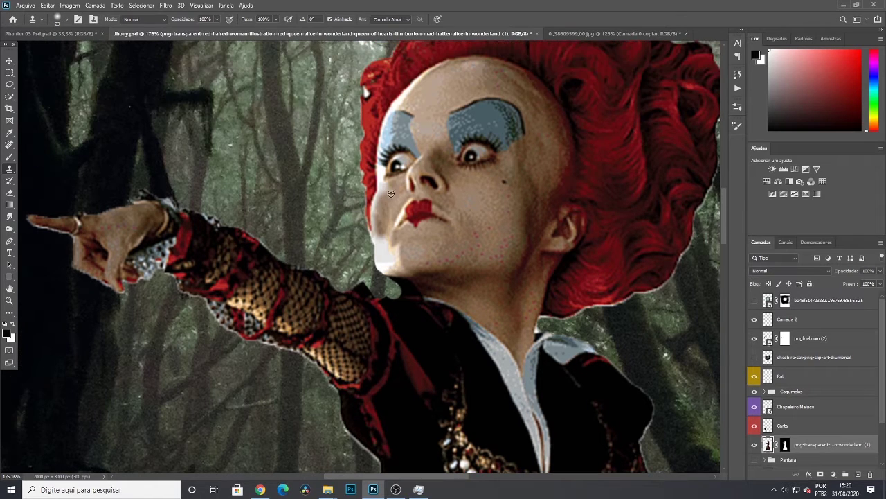
{"action": "mouse_move", "coordinate": [391, 187]}
{"action": "left_mouse_down"}
{"action": "mouse_move", "coordinate": [376, 212]}
{"action": "mouse_move", "coordinate": [383, 249]}
{"action": "mouse_move", "coordinate": [387, 200]}
{"action": "mouse_move", "coordinate": [378, 219]}
{"action": "mouse_move", "coordinate": [386, 230]}
{"action": "mouse_move", "coordinate": [394, 262]}
{"action": "left_mouse_up"}
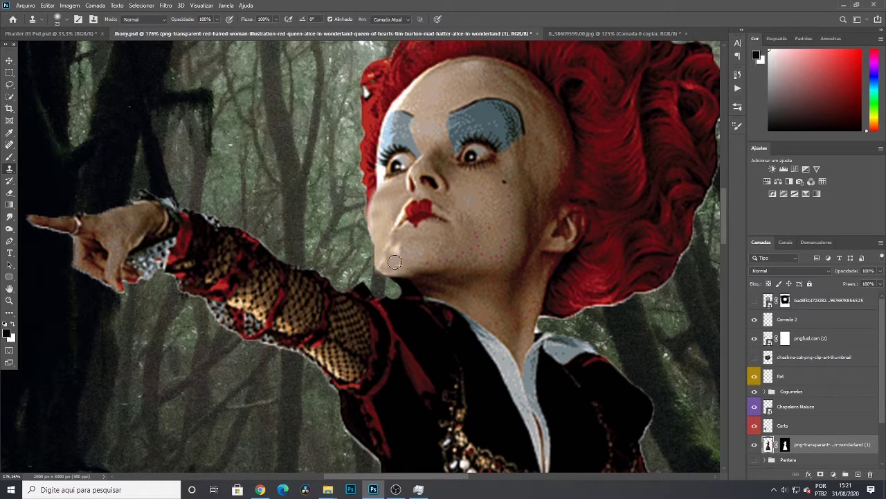
{"action": "scroll", "coordinate": [476, 222], "scroll_direction": "down", "scroll_amount": 5}
{"action": "scroll", "coordinate": [473, 221], "scroll_direction": "up", "scroll_amount": 7}
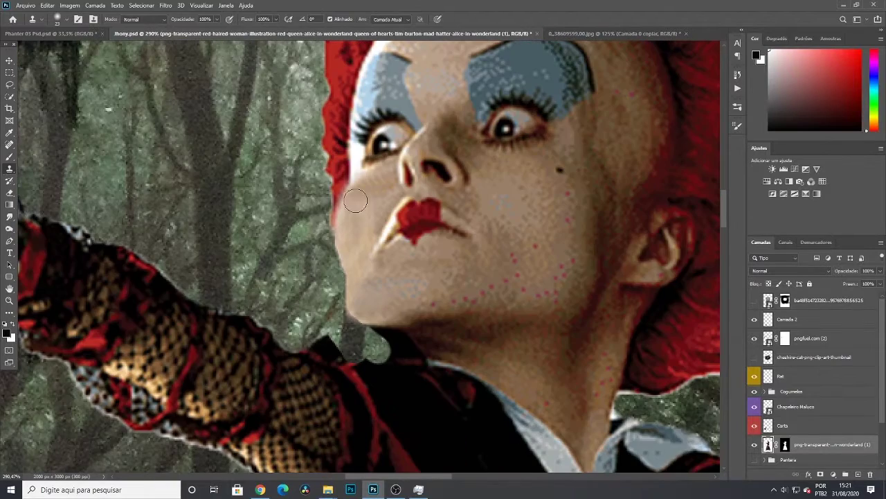
Clone skin with a smaller Clone Stamp brush over the white strip below and beside the Red Queen's far eye
{"action": "scroll", "coordinate": [363, 167], "scroll_direction": "up", "scroll_amount": 1}
{"action": "scroll", "coordinate": [363, 109], "scroll_direction": "up", "scroll_amount": 3}
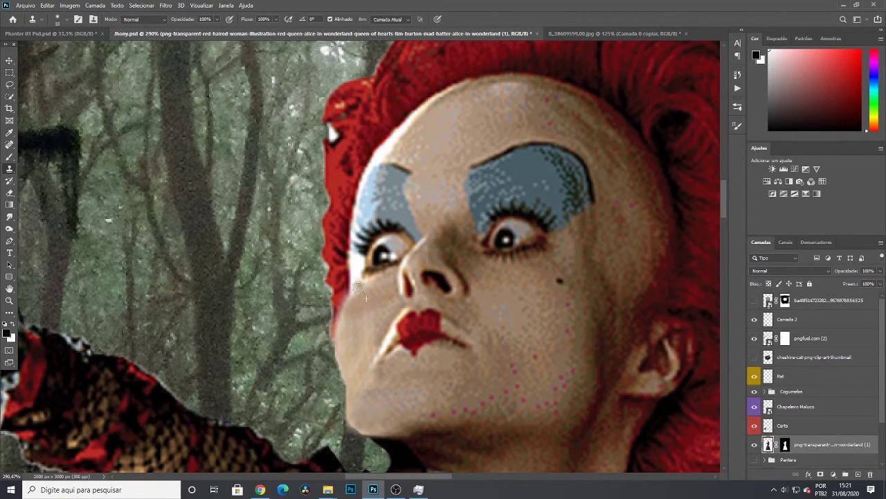
{"action": "left_click_drag", "start_coordinate": [359, 262], "coordinate": [350, 253]}
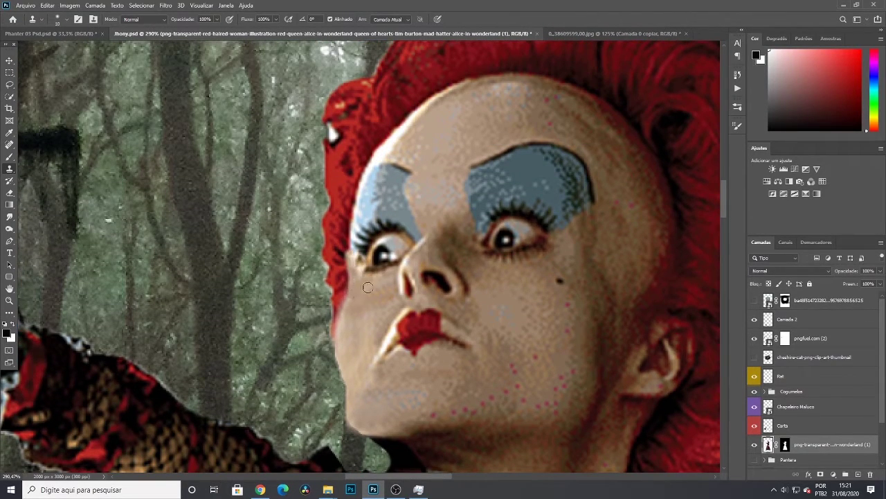
{"action": "scroll", "coordinate": [342, 254], "scroll_direction": "down", "scroll_amount": 8}
{"action": "scroll", "coordinate": [372, 297], "scroll_direction": "up", "scroll_amount": 8}
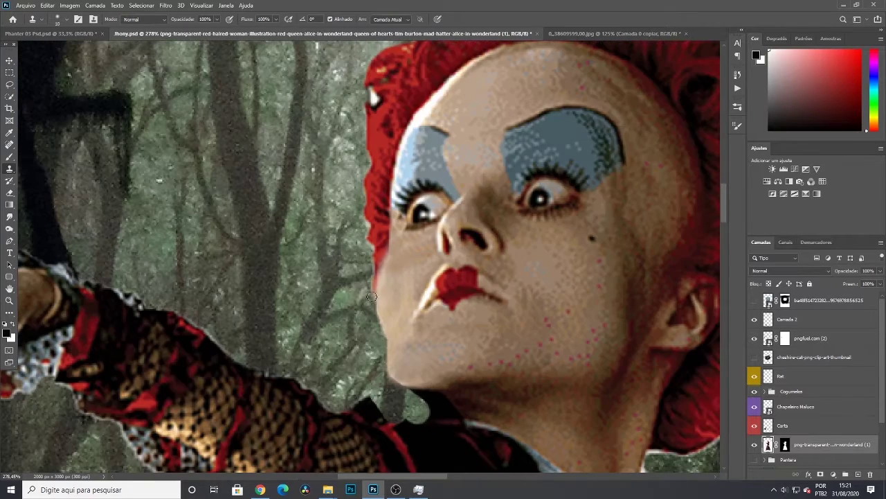
{"action": "scroll", "coordinate": [455, 326], "scroll_direction": "down", "scroll_amount": 8}
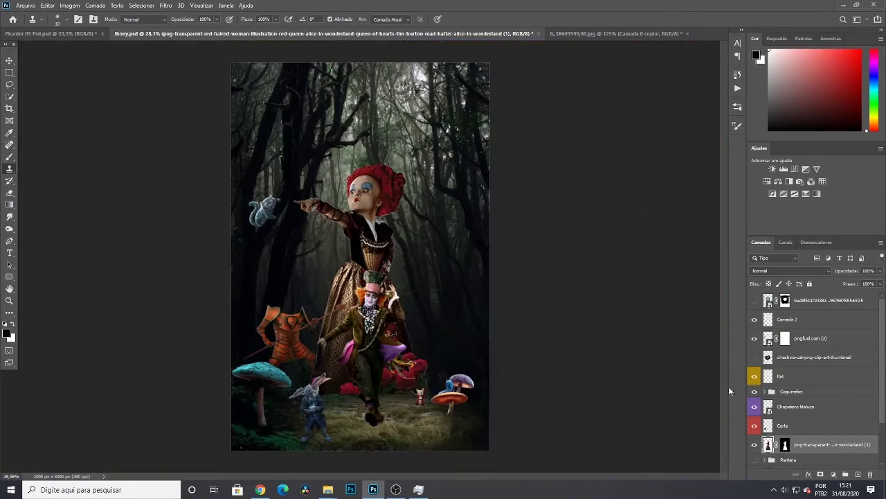
Apply the Red Queen's existing layer mask and add a fresh white mask to her layer
{"action": "right_click", "coordinate": [786, 445]}
{"action": "left_click", "coordinate": [801, 385]}
{"action": "left_click", "coordinate": [820, 475]}
Paint black on the mask with a small brush to remove the light fringe along the Red Queen's torso beneath the outstretched arm
{"action": "key", "text": "b"}
{"action": "scroll", "coordinate": [327, 257], "scroll_direction": "up", "scroll_amount": 5}
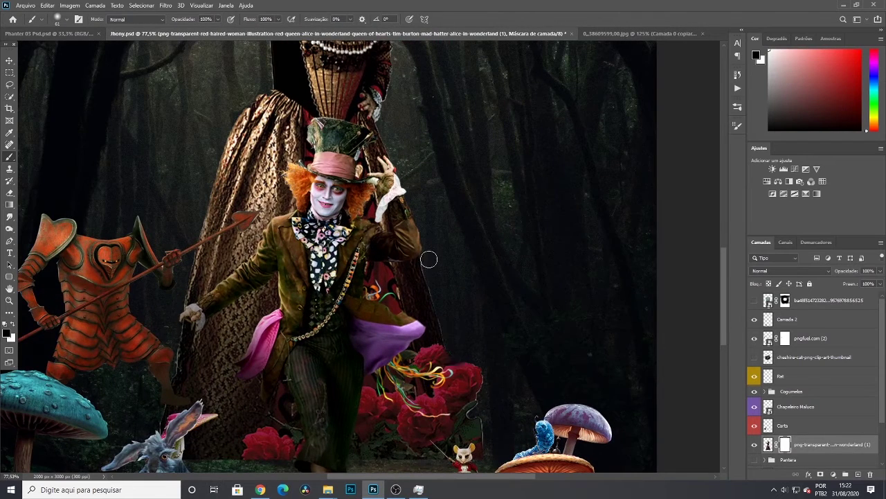
{"action": "right_click", "coordinate": [432, 266], "text": "alt"}
{"action": "scroll", "coordinate": [169, 140], "scroll_direction": "up", "scroll_amount": 5}
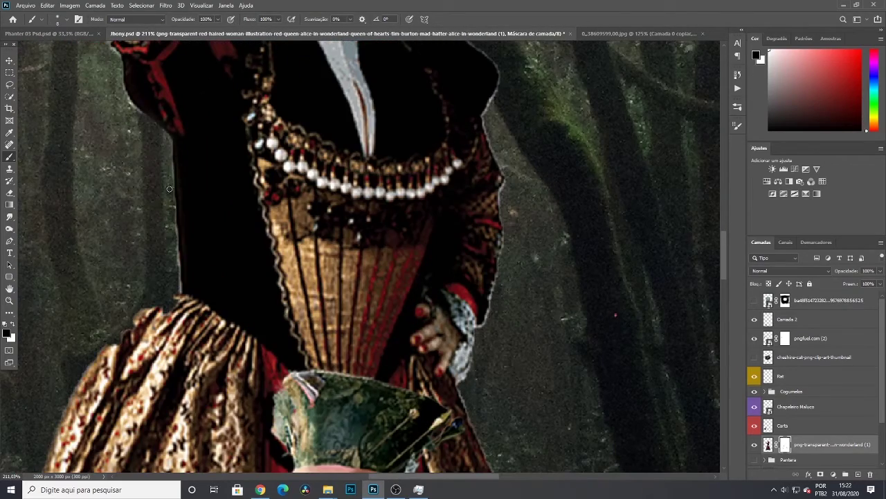
{"action": "left_click_drag", "start_coordinate": [170, 189], "coordinate": [178, 274]}
{"action": "key", "text": "ctrl+z"}
{"action": "left_click_drag", "start_coordinate": [170, 151], "coordinate": [176, 262]}
{"action": "scroll", "coordinate": [208, 191], "scroll_direction": "up", "scroll_amount": 3}
{"action": "left_click_drag", "start_coordinate": [143, 130], "coordinate": [160, 389]}
{"action": "scroll", "coordinate": [164, 277], "scroll_direction": "down", "scroll_amount": 5}
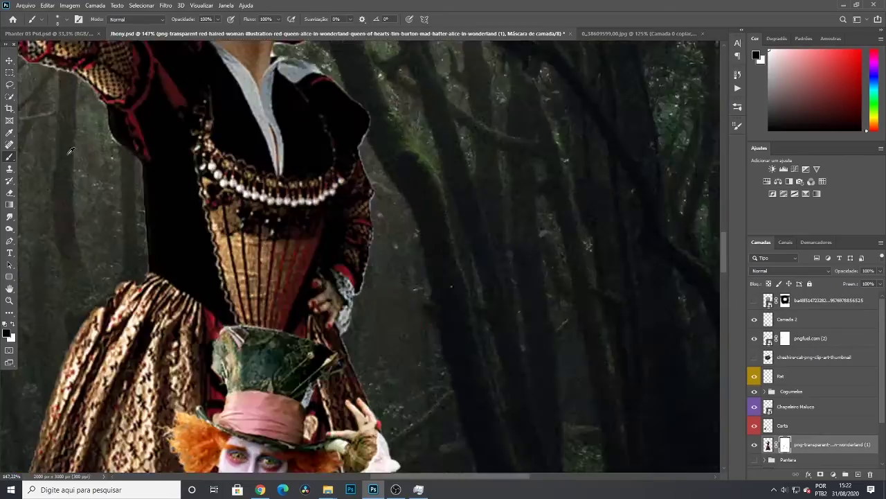
Mask out the light fringe along the underside of the Red Queen's outstretched upper arm
{"action": "scroll", "coordinate": [118, 125], "scroll_direction": "up", "scroll_amount": 5}
{"action": "left_click_drag", "start_coordinate": [180, 152], "coordinate": [139, 54]}
{"action": "scroll", "coordinate": [152, 243], "scroll_direction": "down", "scroll_amount": 5}
{"action": "scroll", "coordinate": [114, 179], "scroll_direction": "up", "scroll_amount": 5}
{"action": "left_click_drag", "start_coordinate": [115, 178], "coordinate": [243, 254]}
Mask out the light fringe under the Red Queen's forearm and lace cuff
{"action": "scroll", "coordinate": [244, 255], "scroll_direction": "left", "scroll_amount": 10}
{"action": "mouse_move", "coordinate": [638, 193]}
{"action": "left_mouse_down"}
{"action": "mouse_move", "coordinate": [489, 150]}
{"action": "mouse_move", "coordinate": [452, 104]}
{"action": "left_mouse_up"}
{"action": "scroll", "coordinate": [447, 101], "scroll_direction": "up", "scroll_amount": 5}
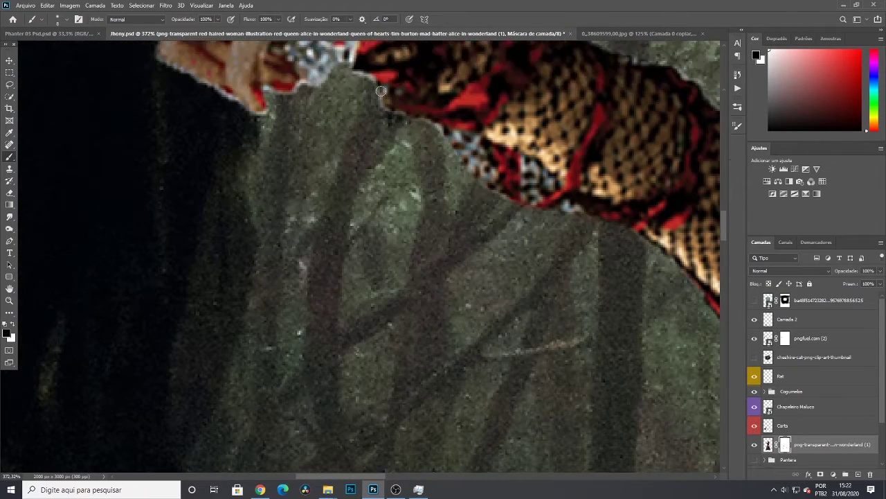
{"action": "left_click_drag", "start_coordinate": [405, 181], "coordinate": [320, 145]}
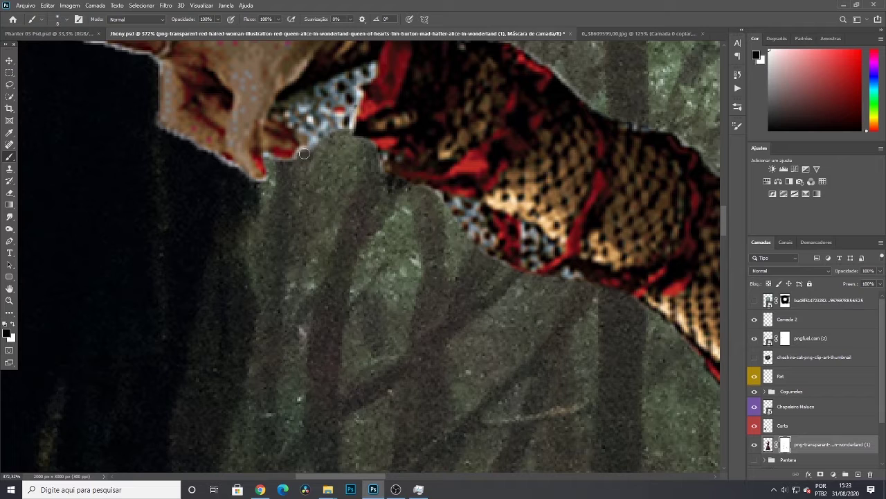
Mask out the light fringe around the Red Queen's pointing hand and along the sleeve's upper edge
{"action": "scroll", "coordinate": [138, 131], "scroll_direction": "up", "scroll_amount": 3}
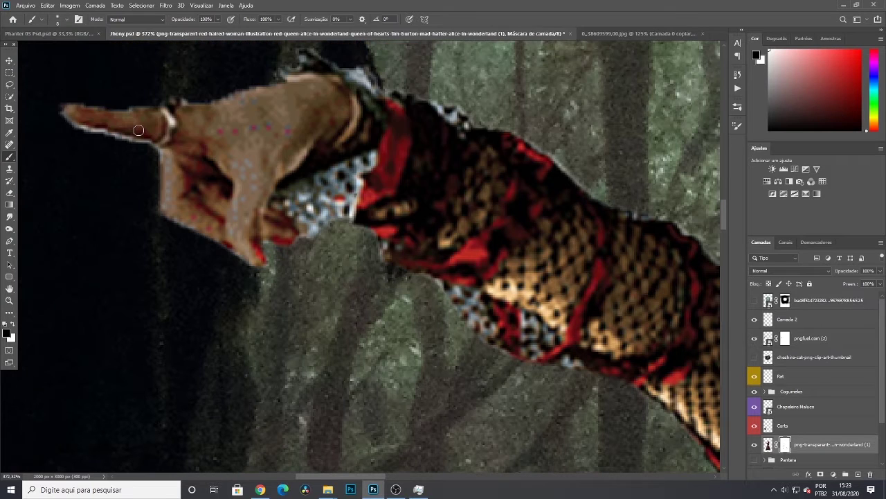
{"action": "left_click_drag", "start_coordinate": [138, 131], "coordinate": [146, 146]}
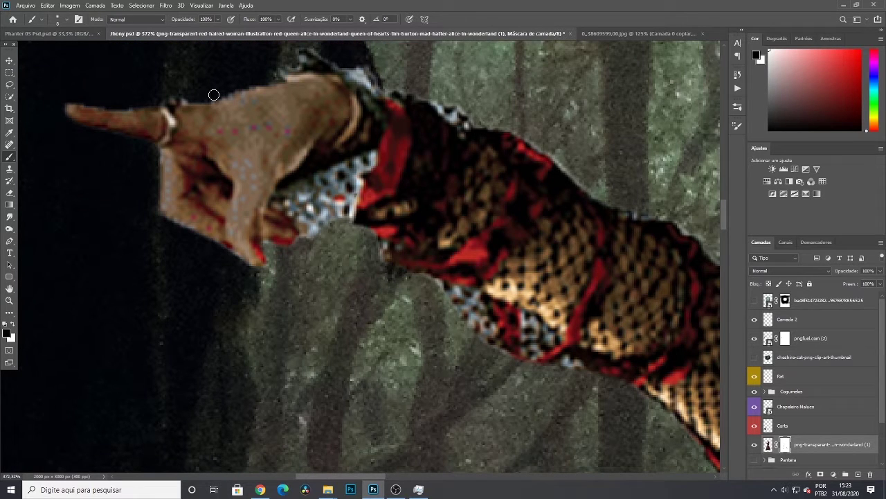
{"action": "scroll", "coordinate": [362, 138], "scroll_direction": "up", "scroll_amount": 3}
{"action": "mouse_move", "coordinate": [362, 139]}
{"action": "left_mouse_down"}
{"action": "mouse_move", "coordinate": [372, 163]}
{"action": "mouse_move", "coordinate": [346, 143]}
{"action": "mouse_move", "coordinate": [465, 201]}
{"action": "left_mouse_up"}
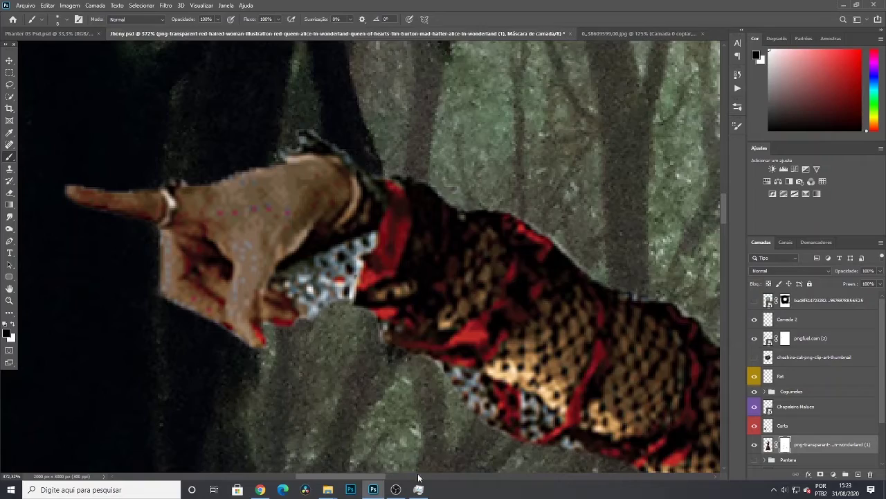
{"action": "scroll", "coordinate": [465, 201], "scroll_direction": "right", "scroll_amount": 4}
{"action": "left_click_drag", "start_coordinate": [233, 215], "coordinate": [343, 293]}
{"action": "scroll", "coordinate": [559, 274], "scroll_direction": "down", "scroll_amount": 9}
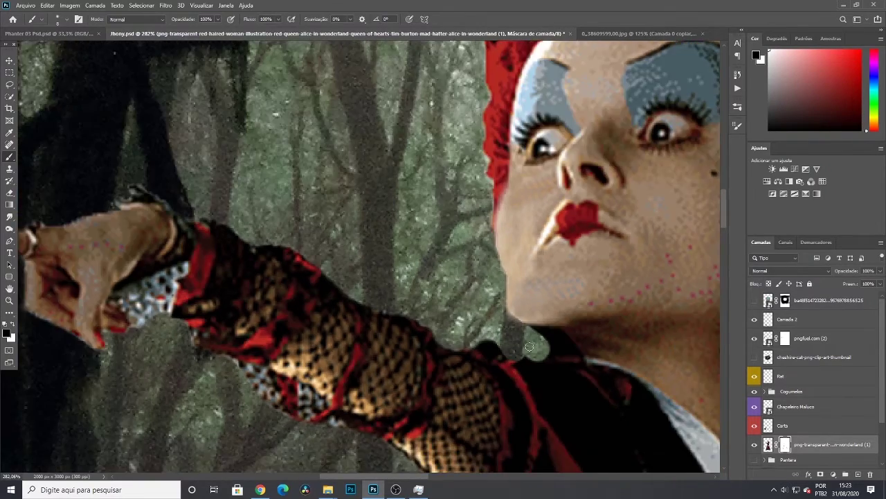
Mask out the light fringe under the Red Queen's chin and hair and down her shoulder and bent arm
{"action": "scroll", "coordinate": [610, 349], "scroll_direction": "up", "scroll_amount": 6}
{"action": "left_click_drag", "start_coordinate": [587, 305], "coordinate": [490, 335]}
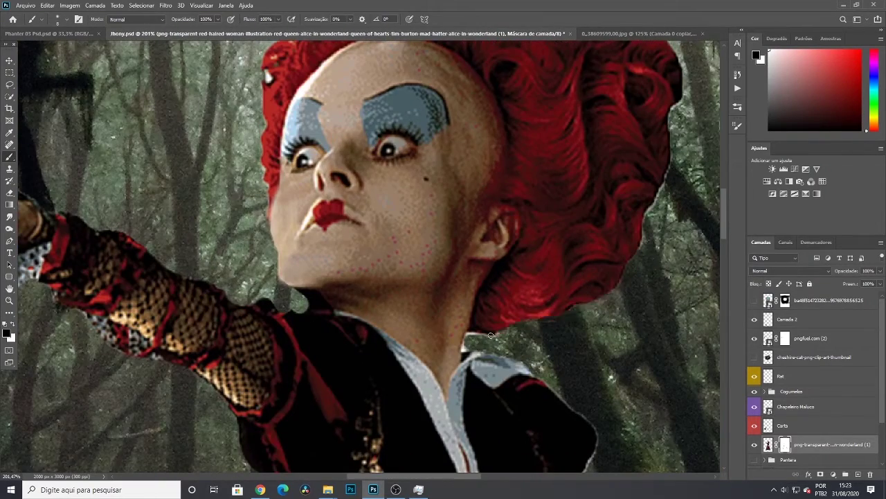
{"action": "scroll", "coordinate": [671, 160], "scroll_direction": "down", "scroll_amount": 3}
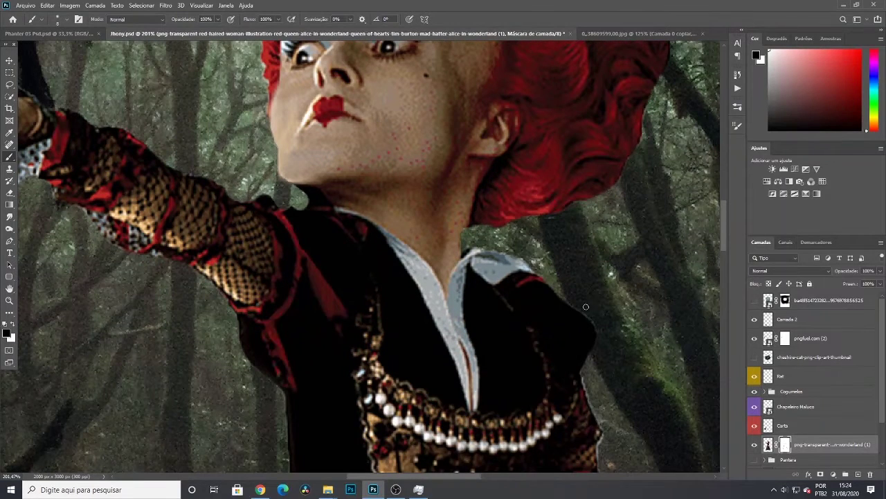
{"action": "scroll", "coordinate": [583, 169], "scroll_direction": "down", "scroll_amount": 6}
{"action": "scroll", "coordinate": [592, 333], "scroll_direction": "down", "scroll_amount": 8}
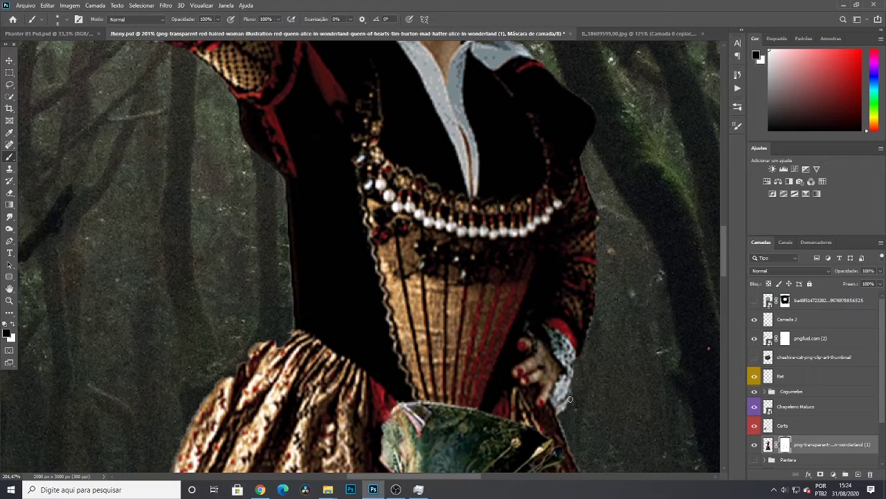
{"action": "scroll", "coordinate": [653, 368], "scroll_direction": "down", "scroll_amount": 5}
{"action": "scroll", "coordinate": [651, 372], "scroll_direction": "down", "scroll_amount": 2}
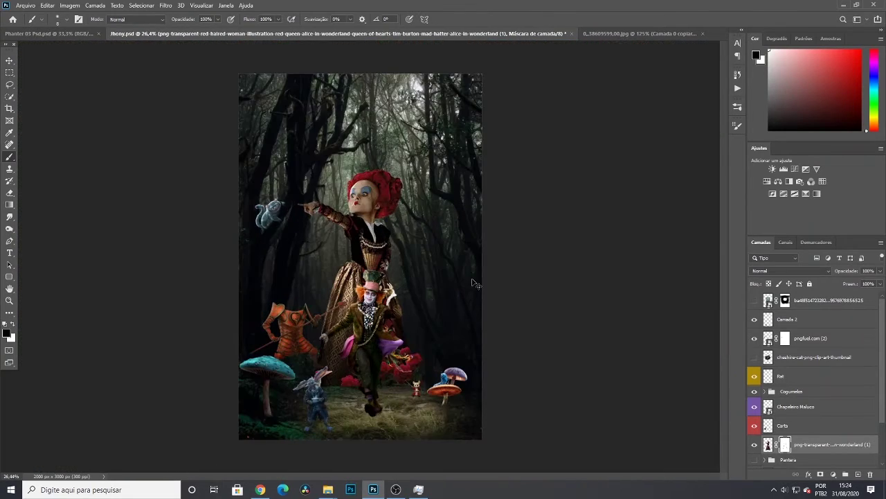
Scale the Red Queen down and place her to the right of the Hatter, behind the orange mushroom
{"action": "key", "text": "ctrl+t"}
{"action": "left_click_drag", "start_coordinate": [422, 166], "coordinate": [383, 236]}
{"action": "mouse_move", "coordinate": [369, 268]}
{"action": "left_mouse_down"}
{"action": "mouse_move", "coordinate": [427, 334]}
{"action": "mouse_move", "coordinate": [443, 325]}
{"action": "left_mouse_up"}
{"action": "key", "text": "Return"}
Mask out the light fringe along the outer edge and crown of the Red Queen's hair
{"action": "key", "text": "b"}
{"action": "scroll", "coordinate": [423, 320], "scroll_direction": "up", "scroll_amount": 5}
{"action": "scroll", "coordinate": [446, 329], "scroll_direction": "up", "scroll_amount": 4}
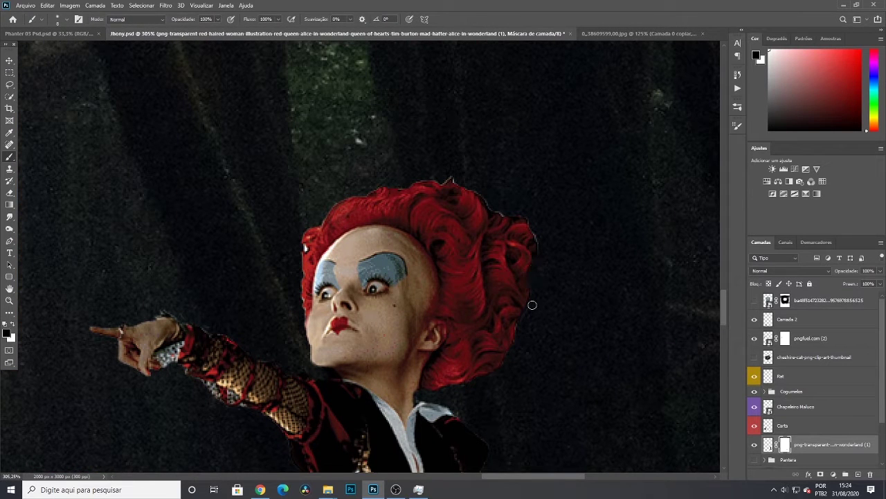
{"action": "left_click_drag", "start_coordinate": [532, 304], "coordinate": [454, 178]}
{"action": "scroll", "coordinate": [293, 282], "scroll_direction": "down", "scroll_amount": 10}
{"action": "scroll", "coordinate": [443, 282], "scroll_direction": "up", "scroll_amount": 1}
Add a clipped Hue/Saturation adjustment to the Red Queen with saturation -10 and lightness -9
{"action": "left_click", "coordinate": [768, 445]}
{"action": "left_click", "coordinate": [833, 475]}
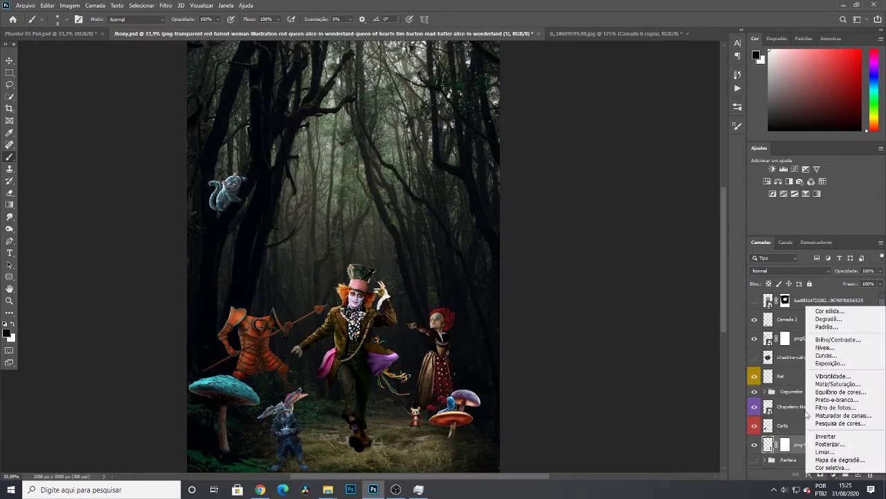
{"action": "left_click", "coordinate": [831, 383]}
{"action": "key", "text": "ctrl+alt+g"}
{"action": "left_click_drag", "start_coordinate": [762, 315], "coordinate": [754, 314]}
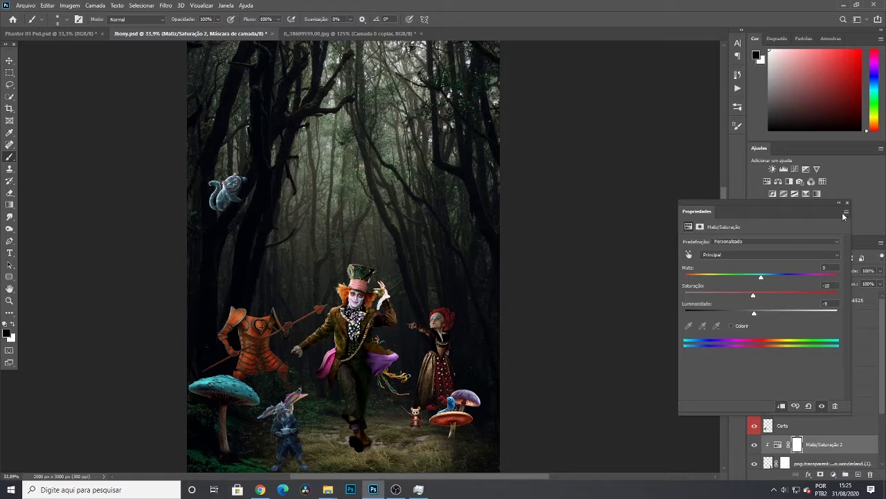
{"action": "left_click", "coordinate": [846, 202]}
Add a clipped Hue/Saturation adjustment to the Red Knight's Carta layer with saturation +5 and lightness -14, shifting the hue slightly toward red
{"action": "left_click", "coordinate": [817, 426]}
{"action": "left_click", "coordinate": [833, 475]}
{"action": "left_click", "coordinate": [831, 383]}
{"action": "key", "text": "ctrl+alt+g"}
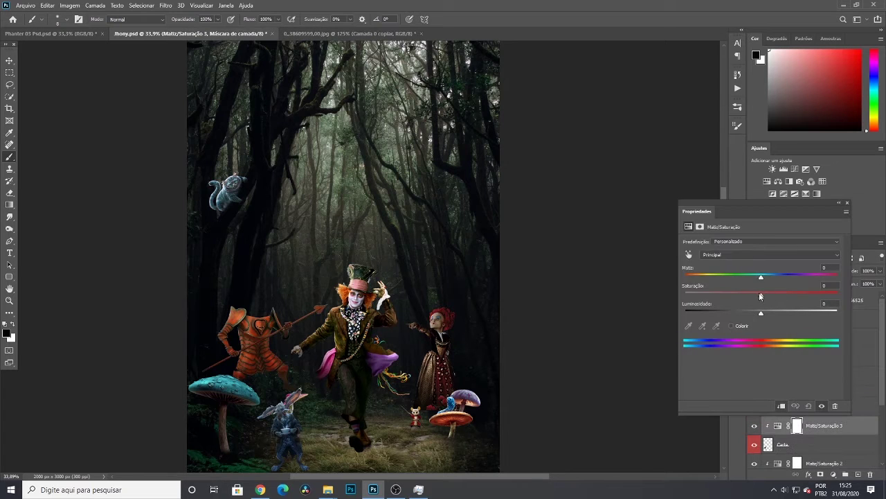
{"action": "left_click", "coordinate": [847, 202]}
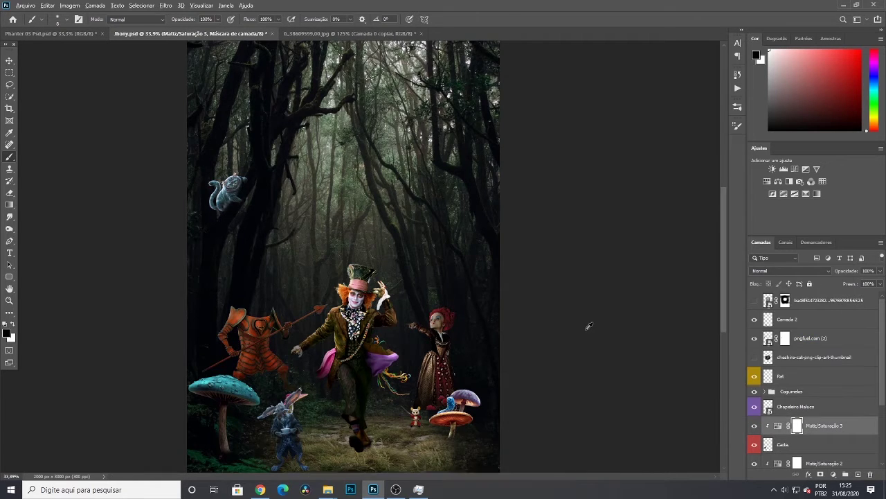
{"action": "double_click", "coordinate": [778, 425]}
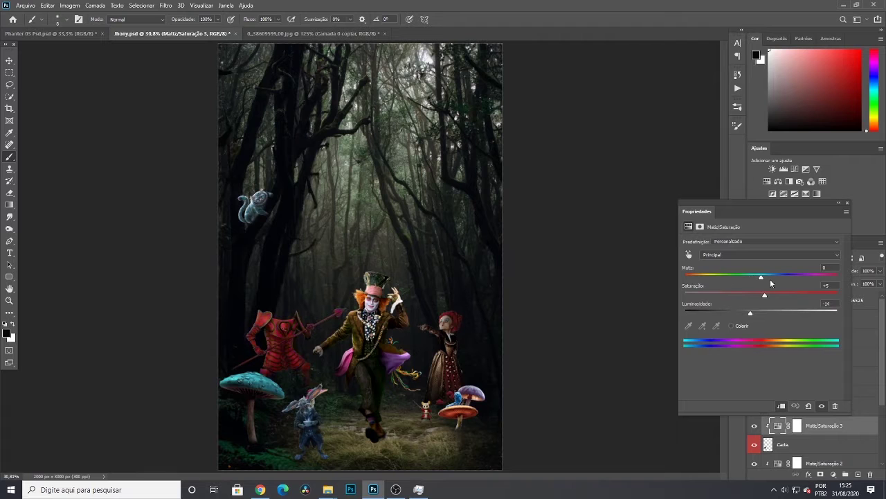
{"action": "left_click_drag", "start_coordinate": [760, 277], "coordinate": [748, 277]}
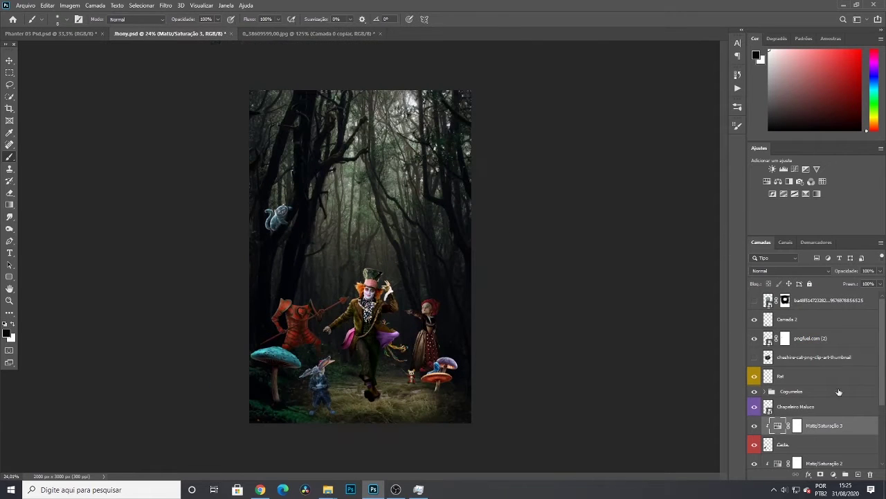
Add a clipped Hue/Saturation adjustment to the Hatter's layer with saturation -9 and slightly lower lightness
{"action": "left_click", "coordinate": [833, 474]}
{"action": "left_click", "coordinate": [771, 356]}
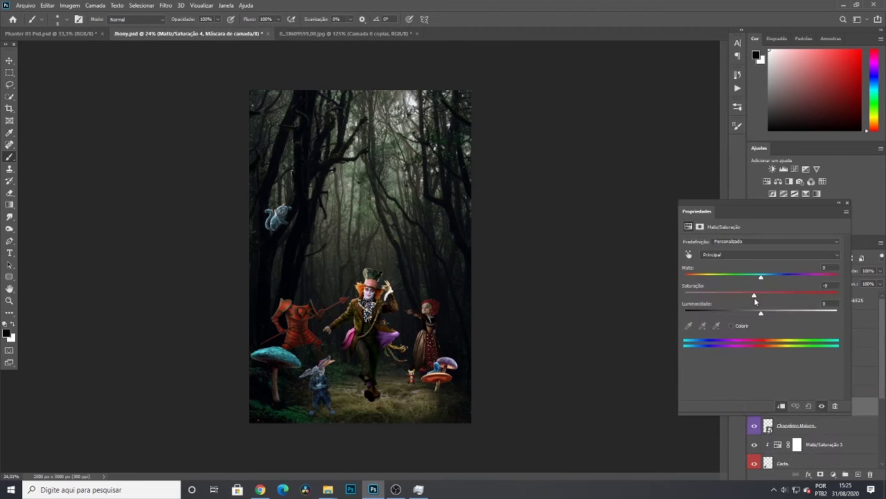
{"action": "left_click_drag", "start_coordinate": [761, 312], "coordinate": [753, 313]}
Add a clipped Hue/Saturation adjustment to the Rat layer with saturation -12 and lightness -10
{"action": "left_click", "coordinate": [833, 474]}
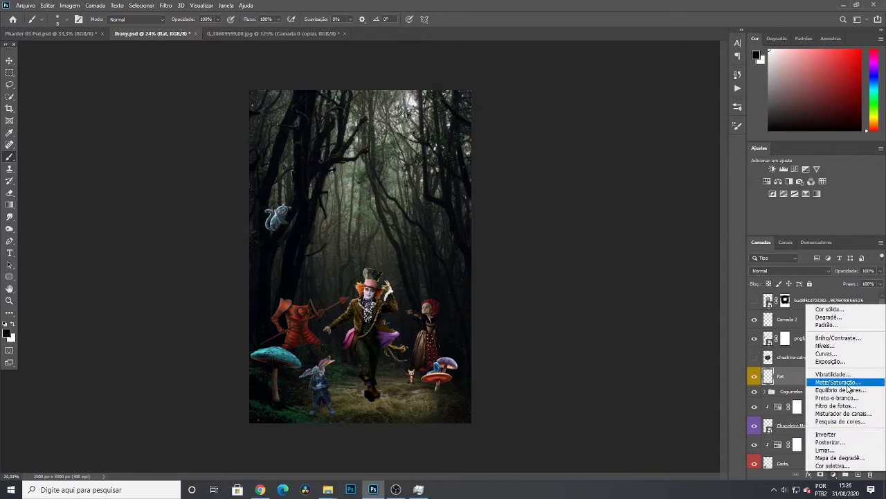
{"action": "left_click", "coordinate": [782, 387]}
{"action": "left_click_drag", "start_coordinate": [802, 296], "coordinate": [753, 300]}
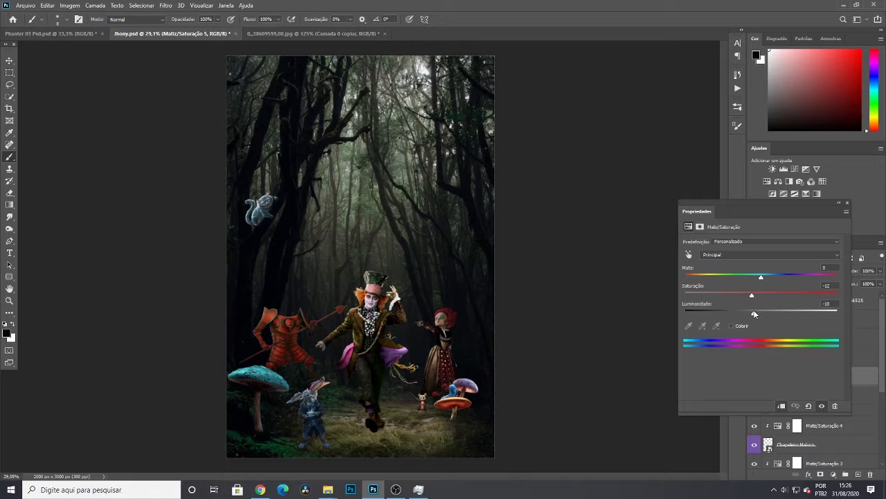
{"action": "left_click", "coordinate": [847, 203]}
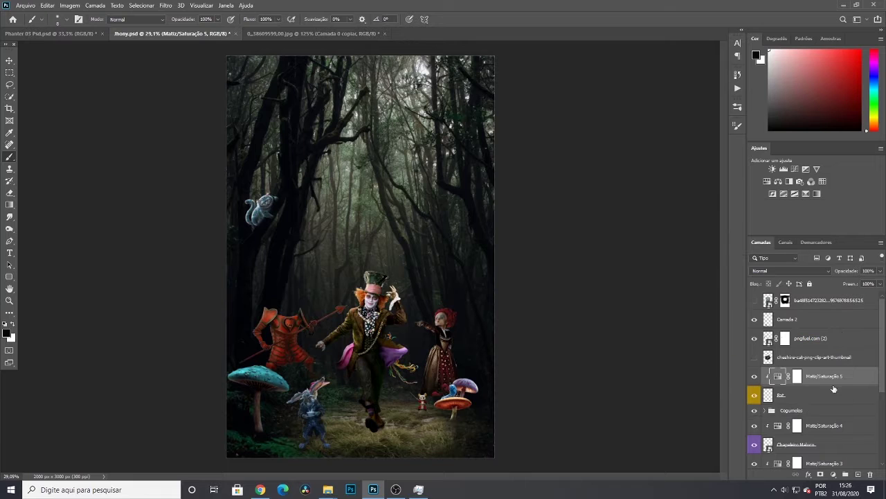
Rename the layer Camada 2 as Rabbit and give it a blue colour label
{"action": "left_click", "coordinate": [791, 320]}
{"action": "double_click", "coordinate": [791, 320]}
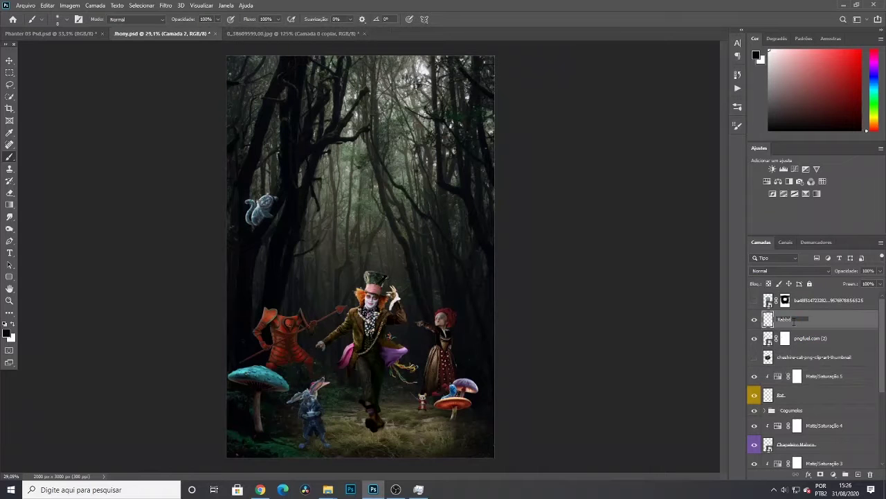
{"action": "type", "text": "Rabbit"}
{"action": "key", "text": "Return"}
{"action": "right_click", "coordinate": [781, 321]}
{"action": "left_click", "coordinate": [723, 432]}
Add a clipped Hue/Saturation adjustment to the Rabbit, lowering saturation and lightness and raising the hue slightly
{"action": "left_click", "coordinate": [833, 474]}
{"action": "left_click", "coordinate": [833, 376]}
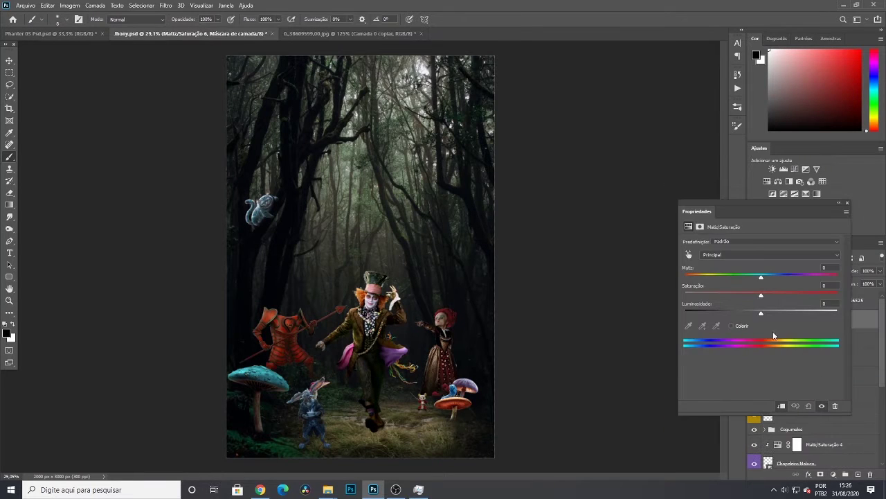
{"action": "scroll", "coordinate": [382, 368], "scroll_direction": "up", "scroll_amount": 5}
{"action": "scroll", "coordinate": [381, 368], "scroll_direction": "down", "scroll_amount": 2}
{"action": "left_click_drag", "start_coordinate": [738, 296], "coordinate": [746, 296]}
{"action": "mouse_move", "coordinate": [762, 314]}
{"action": "left_mouse_down"}
{"action": "mouse_move", "coordinate": [771, 314]}
{"action": "mouse_move", "coordinate": [754, 315]}
{"action": "left_mouse_up"}
{"action": "left_click_drag", "start_coordinate": [762, 278], "coordinate": [768, 278]}
{"action": "left_click", "coordinate": [848, 203]}
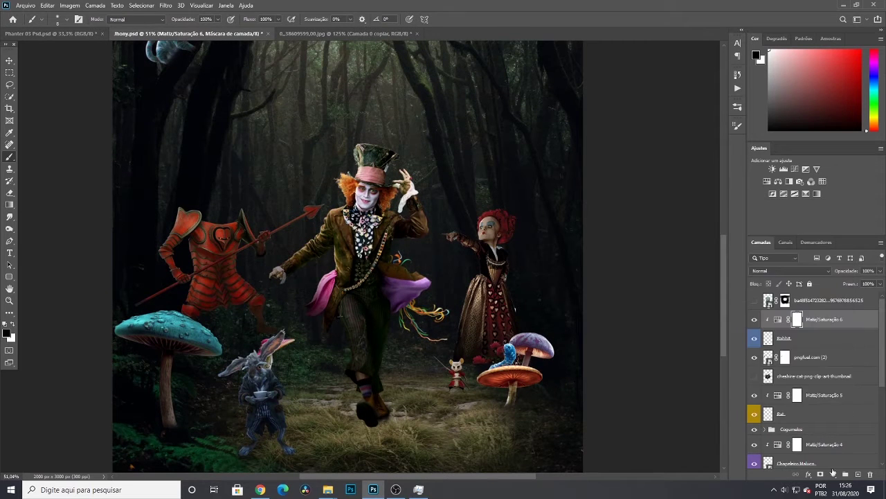
Add a clipped Color Balance adjustment to the Rabbit with midtones shifted +9 toward blue, and compare it on and off
{"action": "left_click", "coordinate": [833, 475]}
{"action": "left_click", "coordinate": [833, 385]}
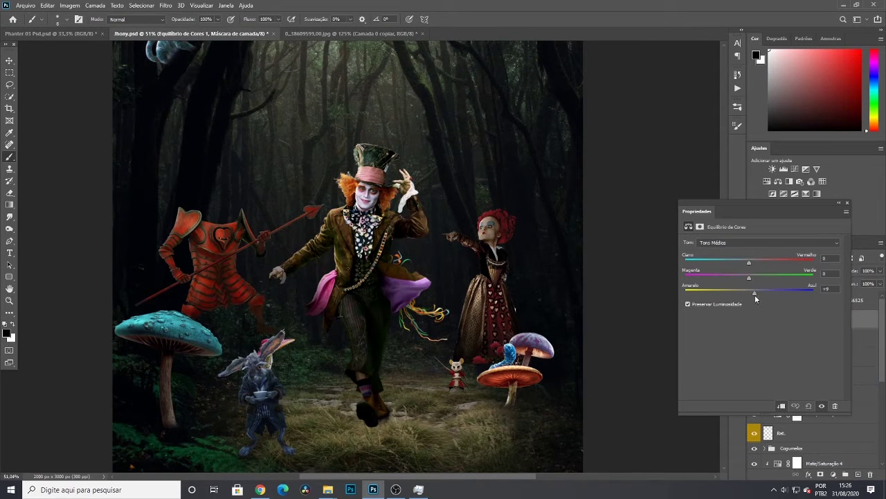
{"action": "left_click", "coordinate": [848, 203]}
{"action": "scroll", "coordinate": [637, 356], "scroll_direction": "down", "scroll_amount": 8}
{"action": "scroll", "coordinate": [637, 355], "scroll_direction": "up", "scroll_amount": 3}
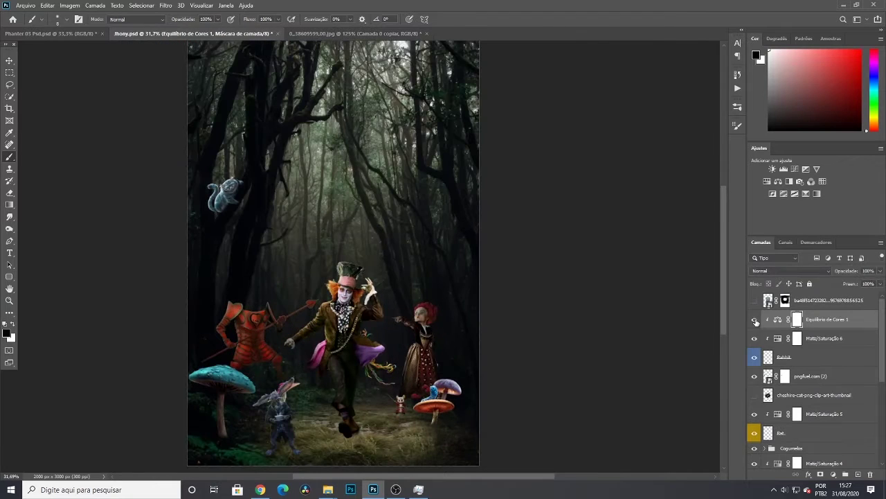
{"action": "left_click", "coordinate": [754, 319]}
{"action": "left_click", "coordinate": [754, 319]}
{"action": "scroll", "coordinate": [584, 328], "scroll_direction": "down", "scroll_amount": 3}
{"action": "scroll", "coordinate": [583, 328], "scroll_direction": "up", "scroll_amount": 3}
{"action": "scroll", "coordinate": [583, 328], "scroll_direction": "down", "scroll_amount": 2}
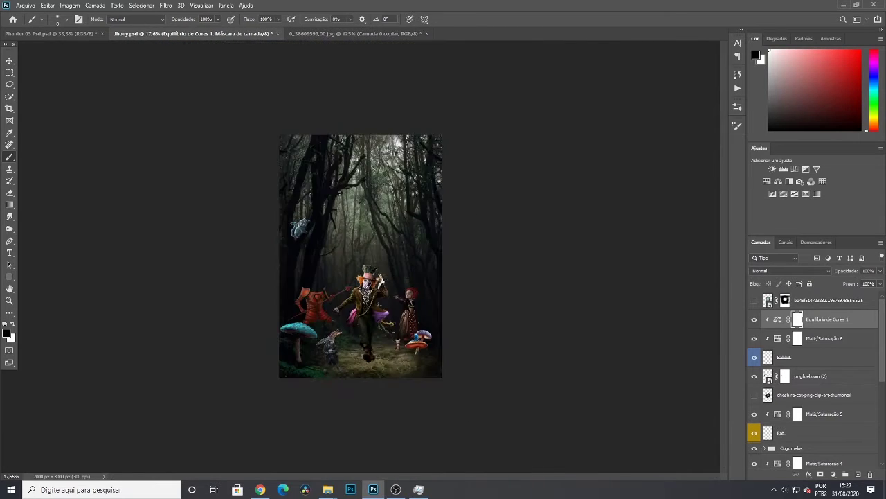
{"action": "scroll", "coordinate": [555, 299], "scroll_direction": "up", "scroll_amount": 2}
{"action": "scroll", "coordinate": [555, 298], "scroll_direction": "down", "scroll_amount": 1}
{"action": "scroll", "coordinate": [783, 402], "scroll_direction": "down", "scroll_amount": 1}
Move the Rat slightly farther from the orange mushroom, closer to the Hatter
{"action": "left_click", "coordinate": [783, 396]}
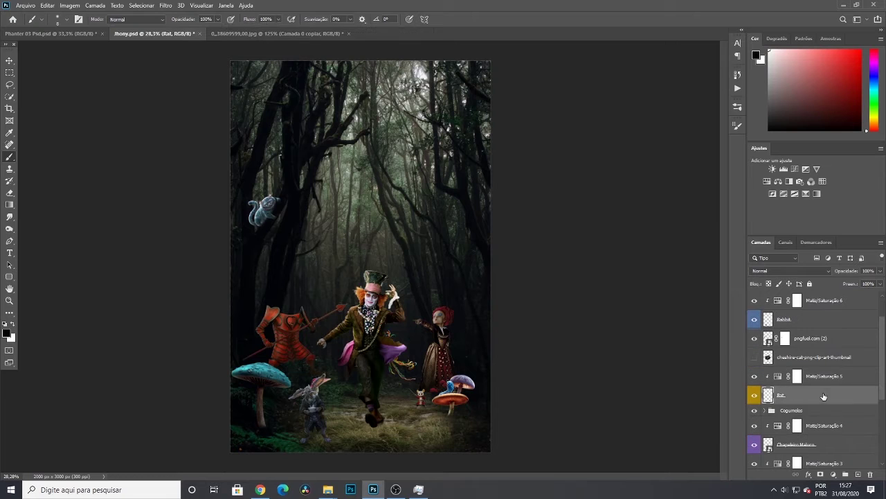
{"action": "key", "text": "ctrl+t"}
{"action": "scroll", "coordinate": [404, 389], "scroll_direction": "up", "scroll_amount": 2}
{"action": "left_click_drag", "start_coordinate": [424, 408], "coordinate": [427, 451]}
{"action": "key", "text": "Return"}
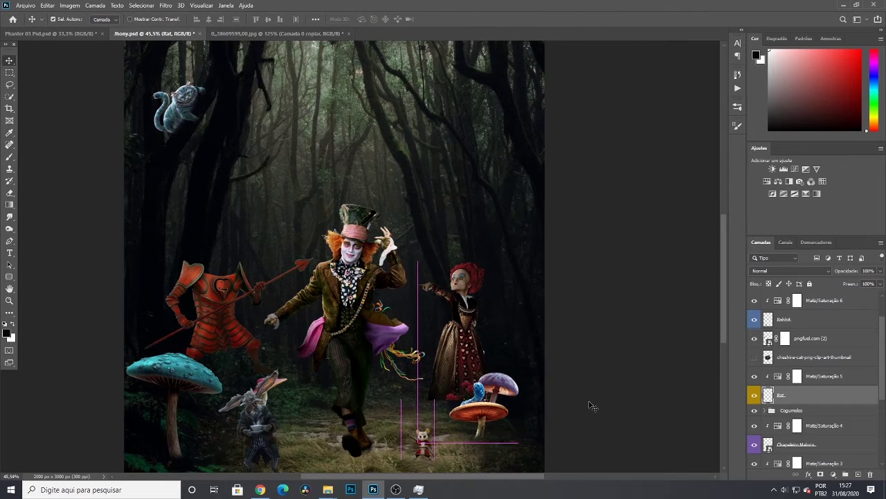
{"action": "scroll", "coordinate": [616, 394], "scroll_direction": "down", "scroll_amount": 2}
{"action": "scroll", "coordinate": [615, 394], "scroll_direction": "up", "scroll_amount": 2}
{"action": "scroll", "coordinate": [526, 417], "scroll_direction": "down", "scroll_amount": 4}
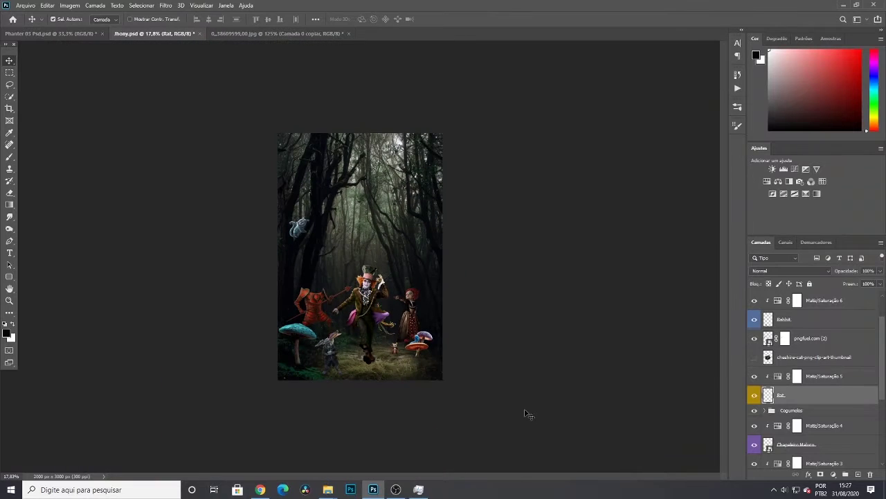
{"action": "scroll", "coordinate": [488, 304], "scroll_direction": "up", "scroll_amount": 2}
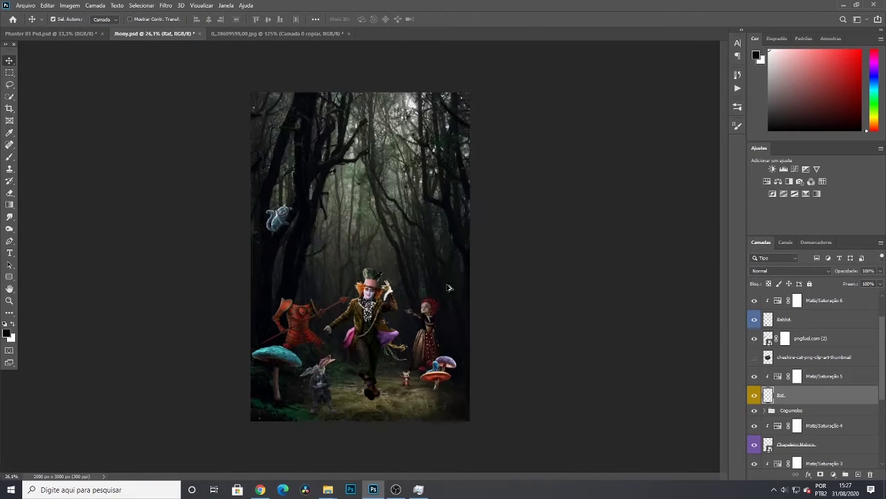
Compare the scene with individual character layers such as Rabbit and Carta hidden and shown
{"action": "left_click", "coordinate": [754, 319]}
{"action": "left_click", "coordinate": [754, 319]}
{"action": "left_click", "coordinate": [754, 319]}
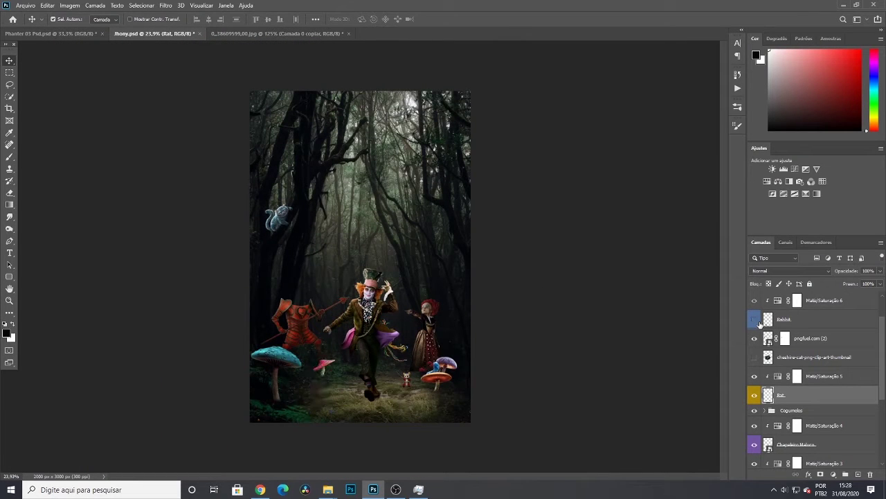
{"action": "left_click", "coordinate": [754, 319]}
{"action": "scroll", "coordinate": [754, 346], "scroll_direction": "down", "scroll_amount": 1}
{"action": "left_click", "coordinate": [755, 406]}
{"action": "left_click", "coordinate": [755, 407]}
{"action": "left_click", "coordinate": [755, 444]}
{"action": "scroll", "coordinate": [754, 443], "scroll_direction": "down", "scroll_amount": 1}
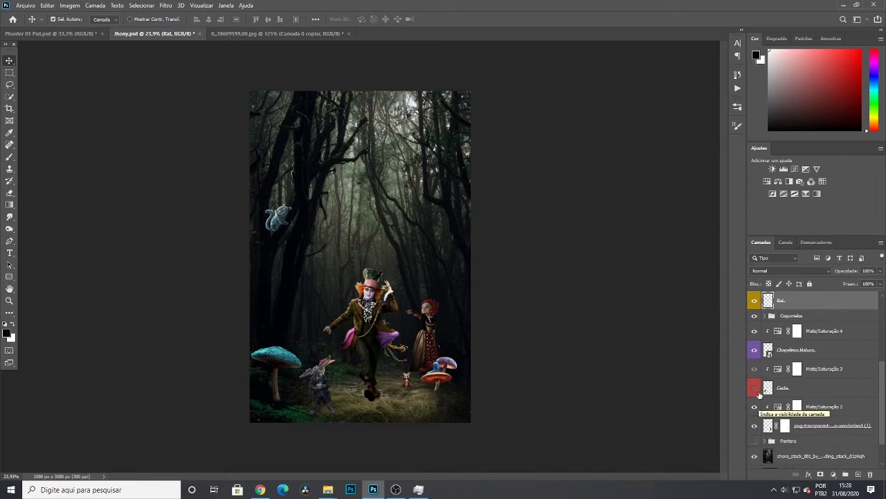
{"action": "left_click", "coordinate": [754, 389]}
{"action": "left_click", "coordinate": [755, 389]}
Rename the Red Queen's layer as Rainha Cabeçuda and give it a red colour label
{"action": "scroll", "coordinate": [761, 412], "scroll_direction": "down", "scroll_amount": 1}
{"action": "double_click", "coordinate": [799, 390]}
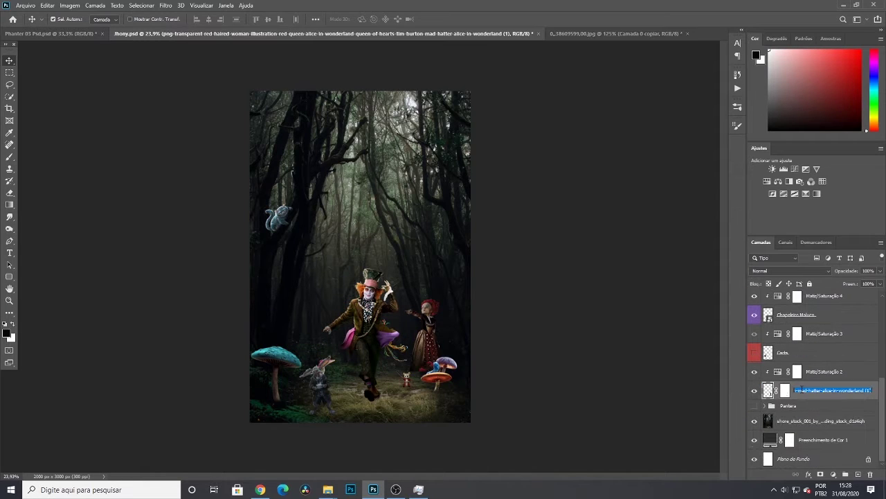
{"action": "type", "text": "Rainha"}
{"action": "type", "text": " Cabeçuda"}
{"action": "key", "text": "Return"}
{"action": "right_click", "coordinate": [802, 391]}
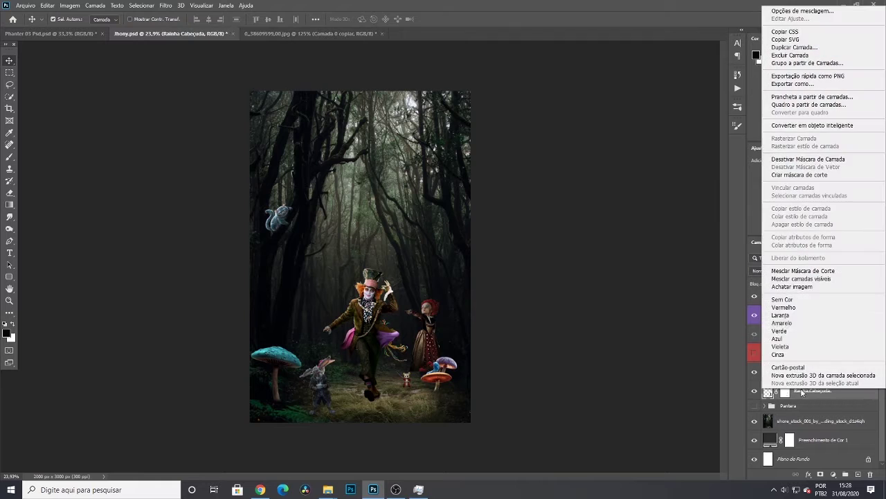
{"action": "left_click", "coordinate": [777, 308]}
Compare the scene with and without the Rainha Cabeçuda layer, and show it and Carta again
{"action": "left_click", "coordinate": [754, 390]}
{"action": "scroll", "coordinate": [658, 370], "scroll_direction": "up", "scroll_amount": 1}
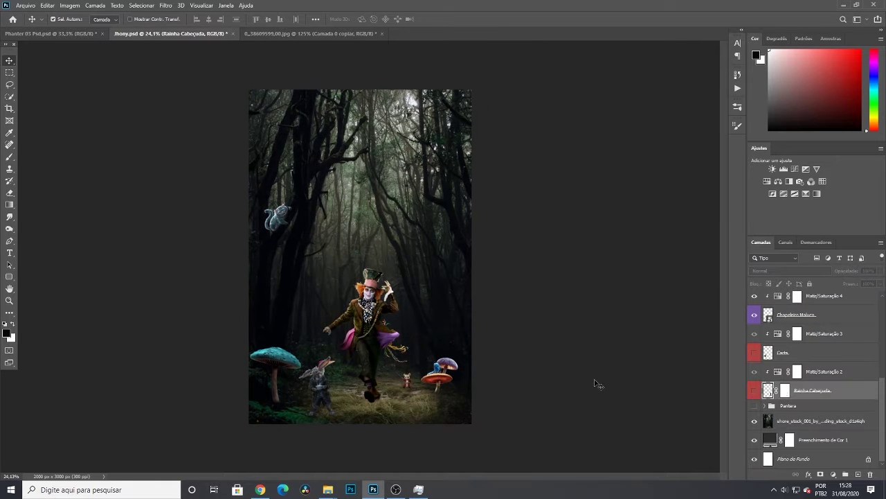
{"action": "scroll", "coordinate": [547, 388], "scroll_direction": "up", "scroll_amount": 3}
{"action": "scroll", "coordinate": [630, 392], "scroll_direction": "down", "scroll_amount": 5}
{"action": "left_click", "coordinate": [756, 391]}
{"action": "left_click", "coordinate": [755, 391]}
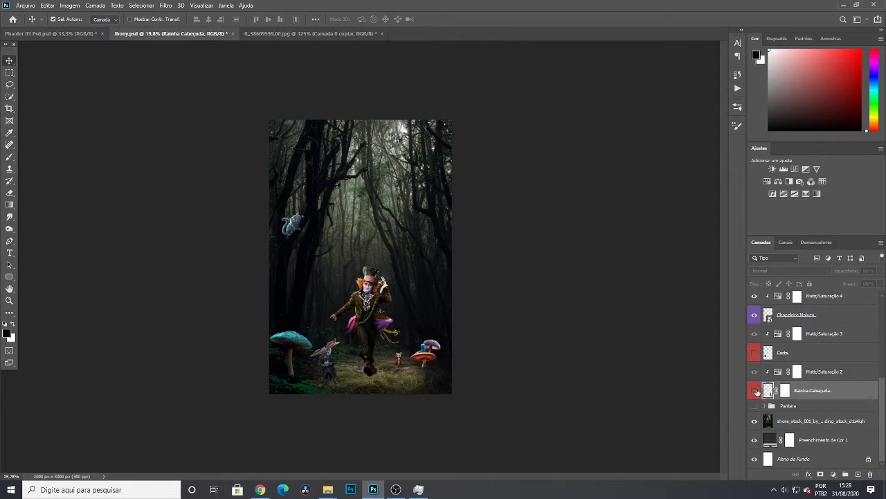
{"action": "left_click_drag", "start_coordinate": [754, 390], "coordinate": [755, 353]}
Compare the Rat with and without its clipped Hue/Saturation adjustment
{"action": "scroll", "coordinate": [778, 337], "scroll_direction": "up", "scroll_amount": 3}
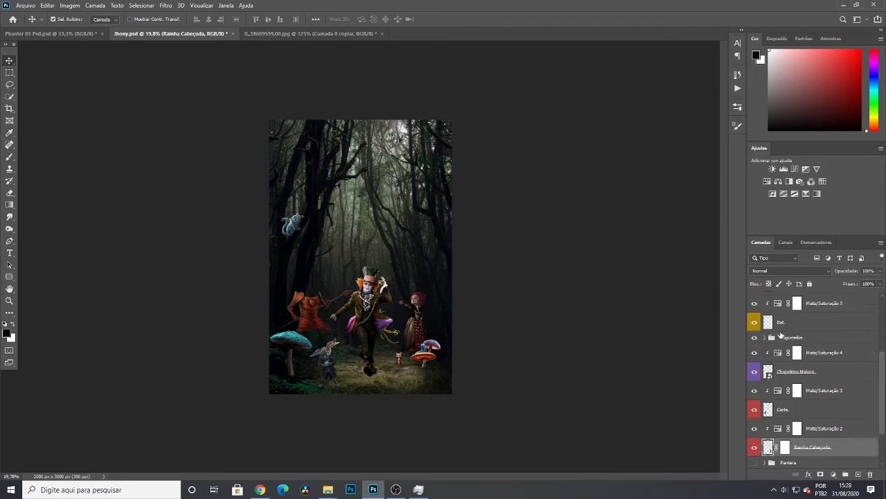
{"action": "left_click", "coordinate": [755, 301]}
{"action": "left_click", "coordinate": [755, 301]}
{"action": "left_click", "coordinate": [755, 302]}
{"action": "left_click", "coordinate": [755, 301]}
{"action": "scroll", "coordinate": [477, 368], "scroll_direction": "up", "scroll_amount": 5}
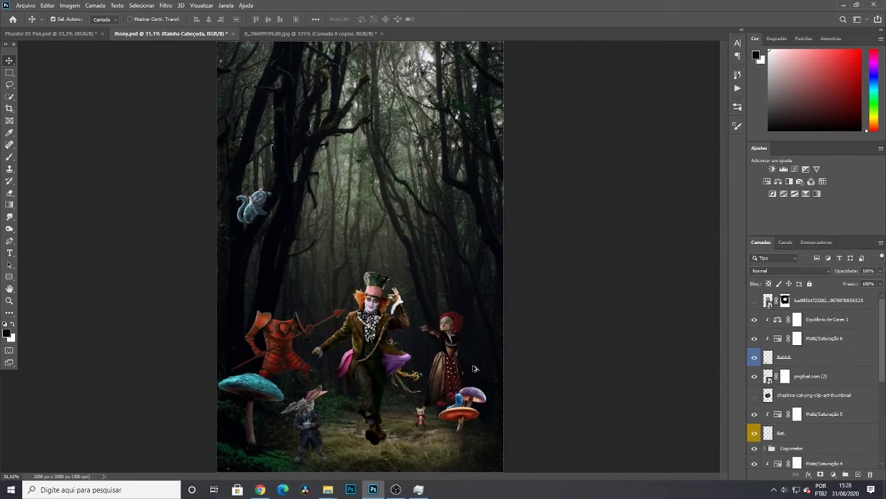
{"action": "scroll", "coordinate": [781, 386], "scroll_direction": "down", "scroll_amount": 2}
Add a layer mask to the Rat and blend its feet into the grass with a black brush at 44% opacity
{"action": "left_click", "coordinate": [795, 381]}
{"action": "left_click", "coordinate": [821, 474]}
{"action": "scroll", "coordinate": [460, 432], "scroll_direction": "up", "scroll_amount": 9}
{"action": "left_click", "coordinate": [10, 157]}
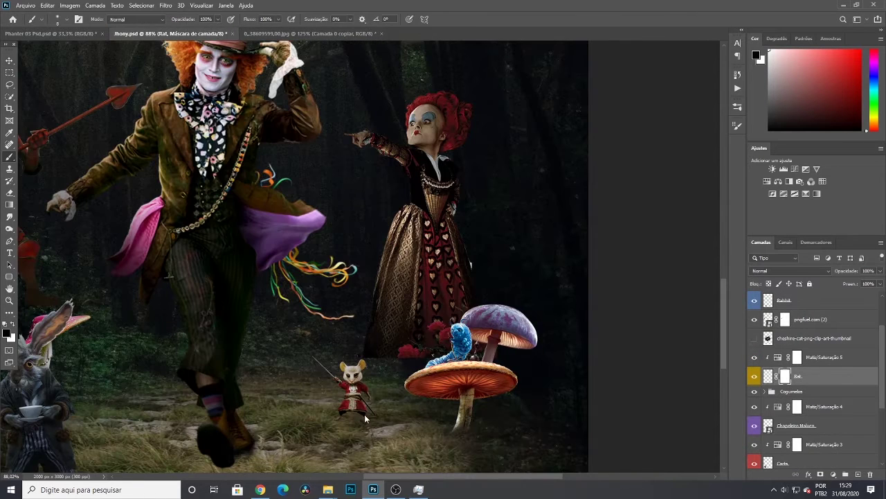
{"action": "scroll", "coordinate": [347, 395], "scroll_direction": "up", "scroll_amount": 4}
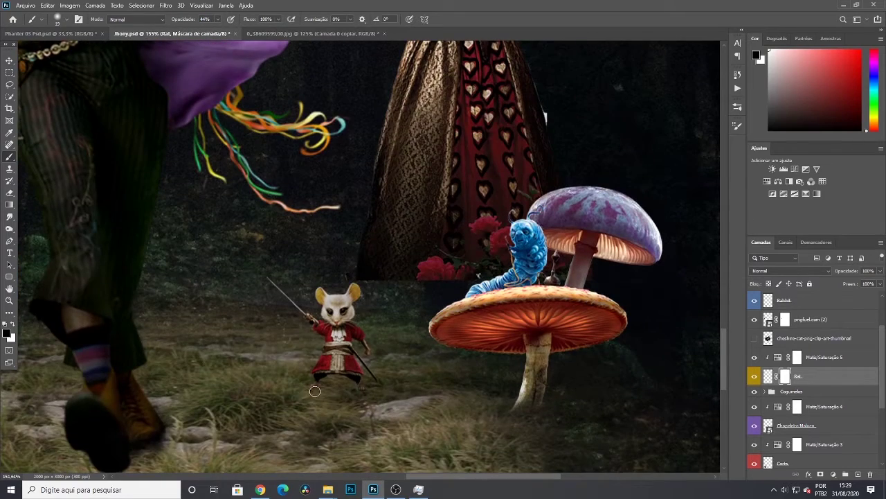
{"action": "scroll", "coordinate": [378, 414], "scroll_direction": "down", "scroll_amount": 4}
{"action": "scroll", "coordinate": [805, 419], "scroll_direction": "up", "scroll_amount": 2}
Add a layer mask to the Rabbit and fade its feet into the grass with a larger soft brush at 44% opacity
{"action": "left_click", "coordinate": [802, 339]}
{"action": "left_click", "coordinate": [821, 474]}
{"action": "scroll", "coordinate": [120, 418], "scroll_direction": "down", "scroll_amount": 3}
{"action": "left_click_drag", "start_coordinate": [435, 477], "coordinate": [307, 476]}
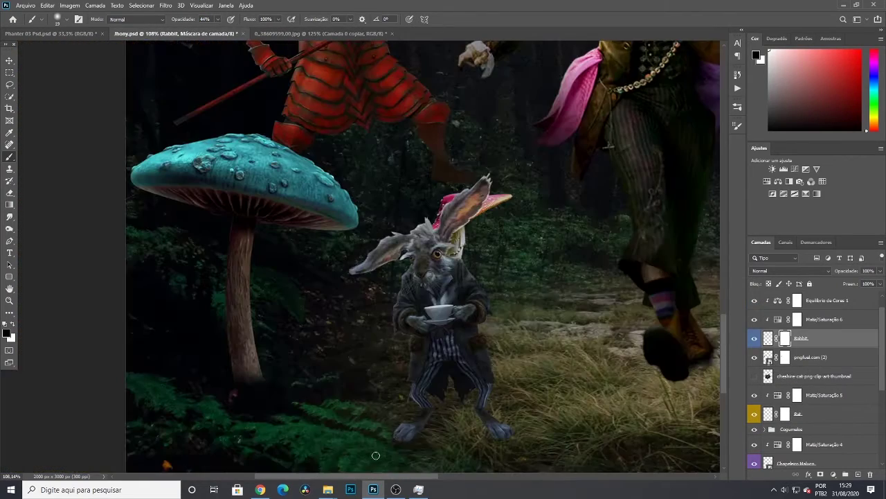
{"action": "left_click_drag", "start_coordinate": [376, 455], "coordinate": [523, 445], "text": "alt"}
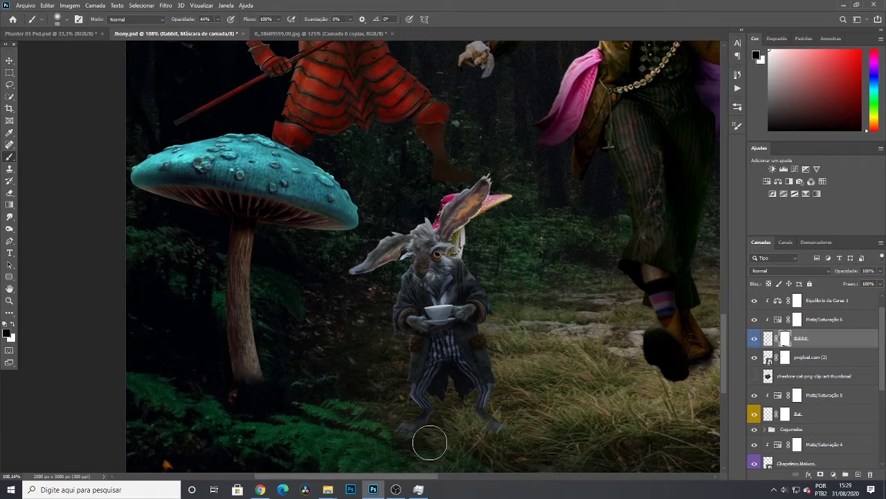
{"action": "scroll", "coordinate": [511, 437], "scroll_direction": "down", "scroll_amount": 5}
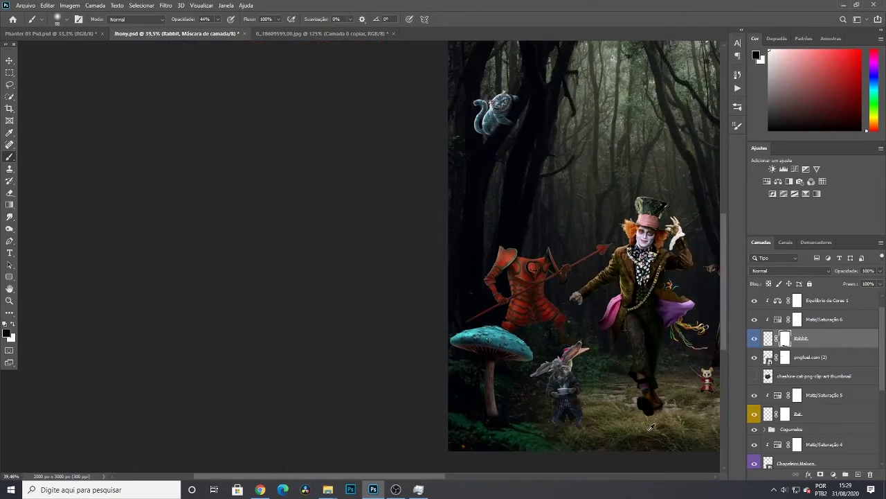
Paint on the Rainha Cabeçuda layer mask to fade the hem of her dress into the dark ground
{"action": "scroll", "coordinate": [585, 407], "scroll_direction": "up", "scroll_amount": 4}
{"action": "left_click_drag", "start_coordinate": [418, 476], "coordinate": [492, 478]}
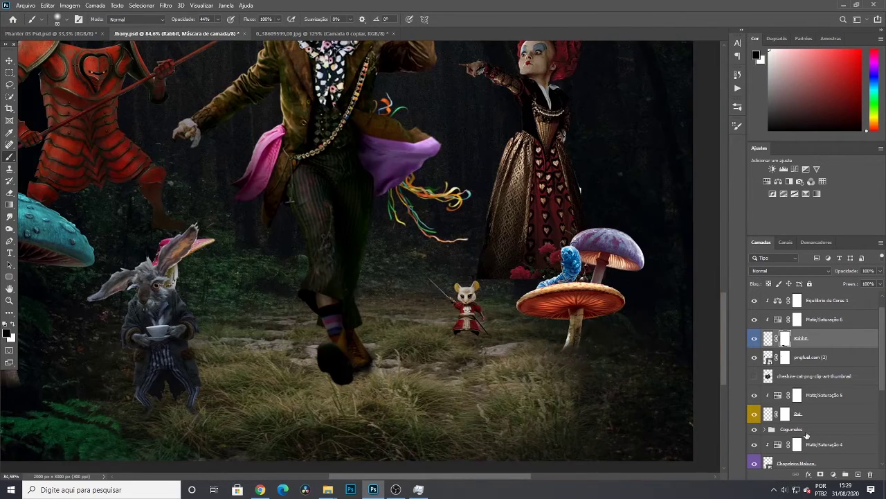
{"action": "scroll", "coordinate": [806, 436], "scroll_direction": "down", "scroll_amount": 3}
{"action": "left_click", "coordinate": [805, 407]}
{"action": "left_click", "coordinate": [785, 406]}
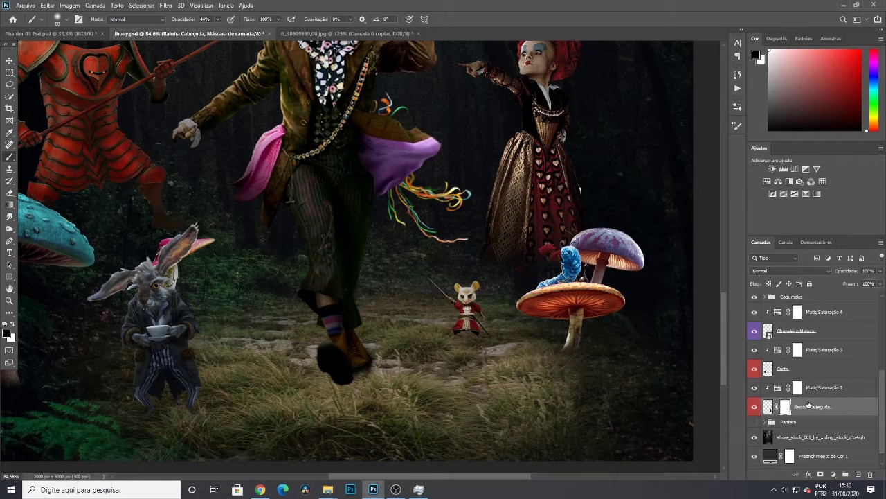
Add a layer mask to Carta and move the red card knight down behind the blue mushroom
{"action": "left_click", "coordinate": [807, 371]}
{"action": "left_click", "coordinate": [820, 474]}
{"action": "left_click_drag", "start_coordinate": [455, 476], "coordinate": [359, 476]}
{"action": "scroll", "coordinate": [508, 231], "scroll_direction": "down", "scroll_amount": 3}
{"action": "key", "text": "ctrl+t"}
{"action": "mouse_move", "coordinate": [475, 192]}
{"action": "left_mouse_down"}
{"action": "mouse_move", "coordinate": [505, 253]}
{"action": "mouse_move", "coordinate": [451, 251]}
{"action": "left_mouse_up"}
{"action": "key", "text": "Return"}
Brush on the Carta layer mask to fade the knight's feet into the dark undergrowth
{"action": "key", "text": "b"}
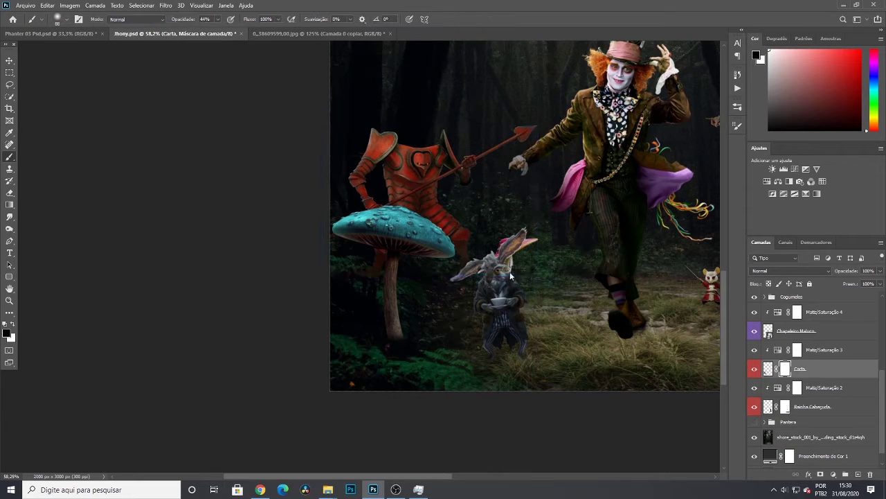
{"action": "scroll", "coordinate": [451, 277], "scroll_direction": "up", "scroll_amount": 3}
{"action": "scroll", "coordinate": [554, 255], "scroll_direction": "down", "scroll_amount": 5}
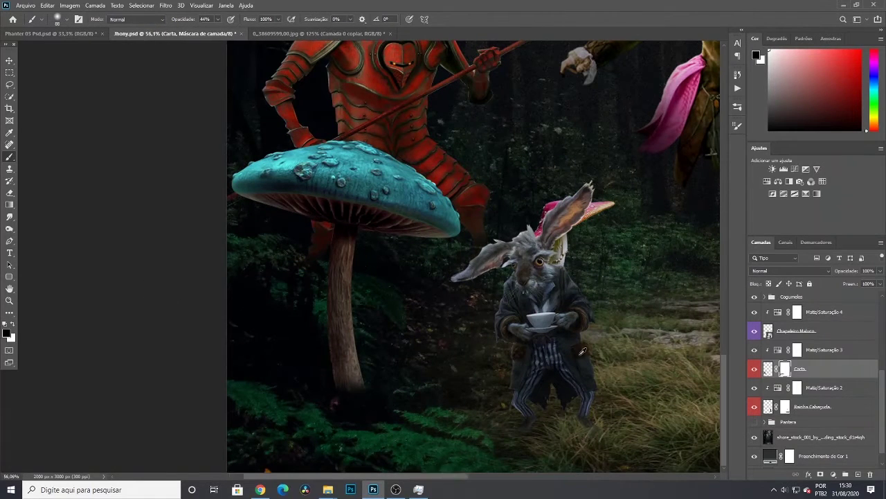
Enlarge the card knight and fine-tune its position behind the blue mushroom at the edge of the scene
{"action": "key", "text": "ctrl+t"}
{"action": "left_click_drag", "start_coordinate": [328, 316], "coordinate": [360, 289]}
{"action": "mouse_move", "coordinate": [335, 336]}
{"action": "left_mouse_down"}
{"action": "mouse_move", "coordinate": [414, 326]}
{"action": "mouse_move", "coordinate": [330, 338]}
{"action": "left_mouse_up"}
{"action": "key", "text": "Return"}
{"action": "key", "text": "b"}
{"action": "scroll", "coordinate": [350, 370], "scroll_direction": "up", "scroll_amount": 5}
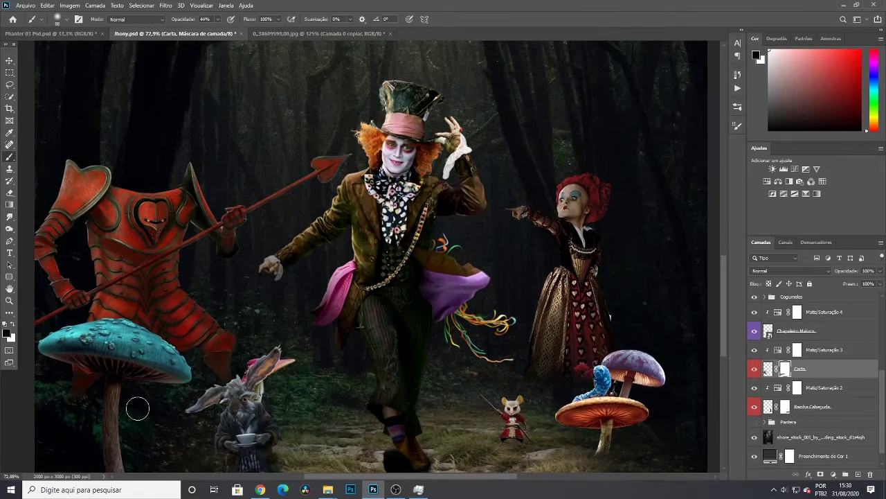
{"action": "scroll", "coordinate": [333, 391], "scroll_direction": "down", "scroll_amount": 5}
{"action": "key", "text": "ctrl+t"}
{"action": "left_click_drag", "start_coordinate": [235, 333], "coordinate": [238, 333]}
{"action": "key", "text": "Return"}
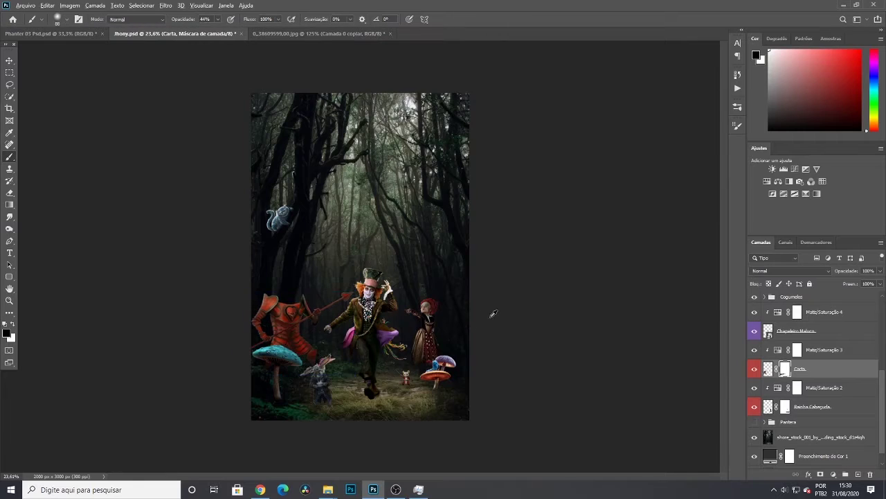
Erase the light fringe around the card knight's hand, torso and spear on the Carta layer
{"action": "scroll", "coordinate": [519, 310], "scroll_direction": "up", "scroll_amount": 2}
{"action": "scroll", "coordinate": [257, 338], "scroll_direction": "up", "scroll_amount": 8}
{"action": "left_click", "coordinate": [768, 369]}
{"action": "scroll", "coordinate": [326, 298], "scroll_direction": "up", "scroll_amount": 3}
{"action": "key", "text": "e"}
{"action": "left_click_drag", "start_coordinate": [328, 298], "coordinate": [318, 296]}
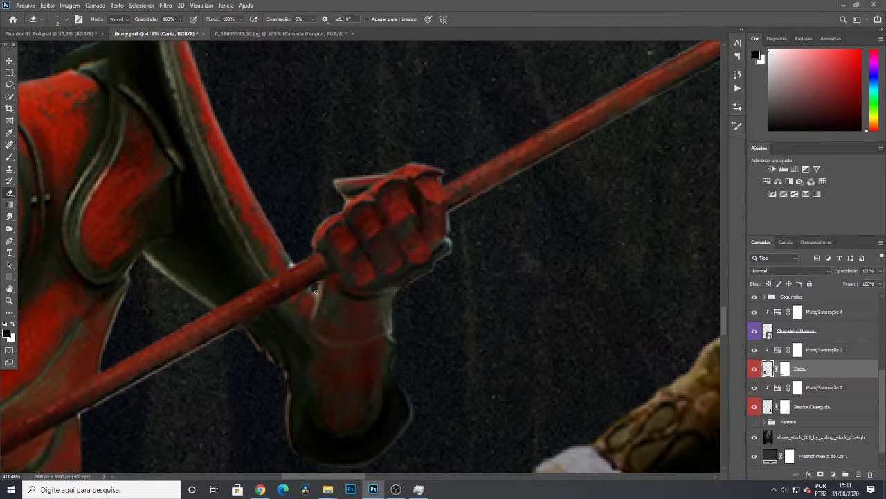
{"action": "scroll", "coordinate": [448, 235], "scroll_direction": "down", "scroll_amount": 4}
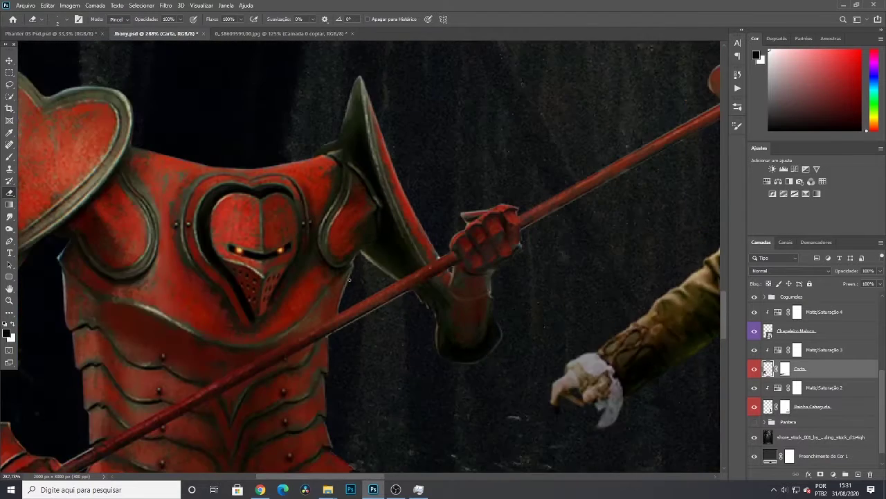
{"action": "scroll", "coordinate": [365, 272], "scroll_direction": "up", "scroll_amount": 3}
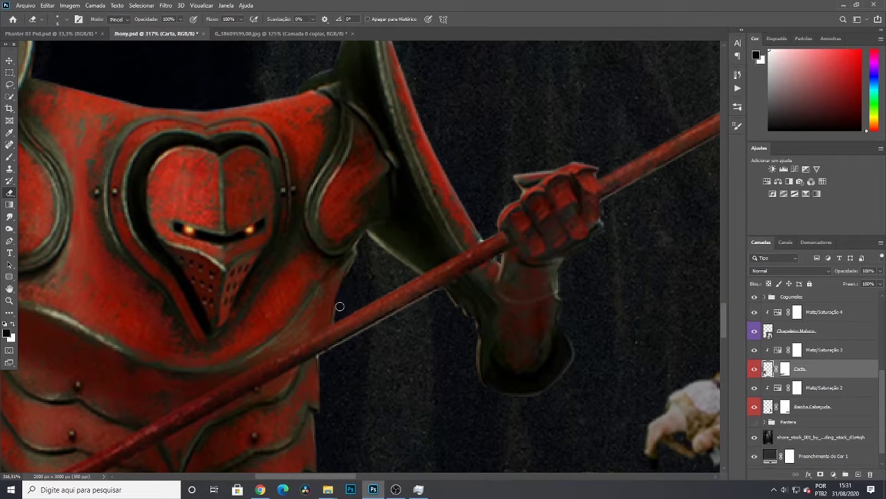
{"action": "left_click_drag", "start_coordinate": [319, 355], "coordinate": [439, 294]}
{"action": "scroll", "coordinate": [415, 369], "scroll_direction": "down", "scroll_amount": 11}
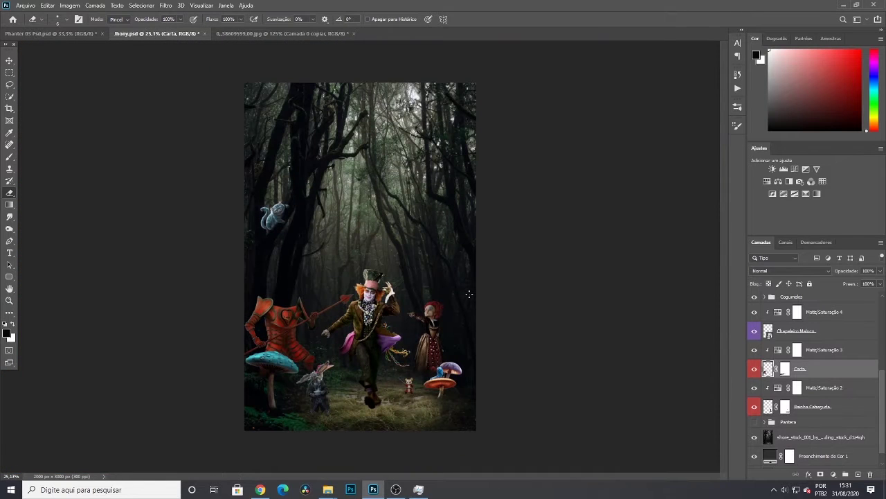
Rename the caterpillar layer in the Cogumelos group as Lagarta Azul and give it a blue colour label
{"action": "scroll", "coordinate": [808, 385], "scroll_direction": "up", "scroll_amount": 5}
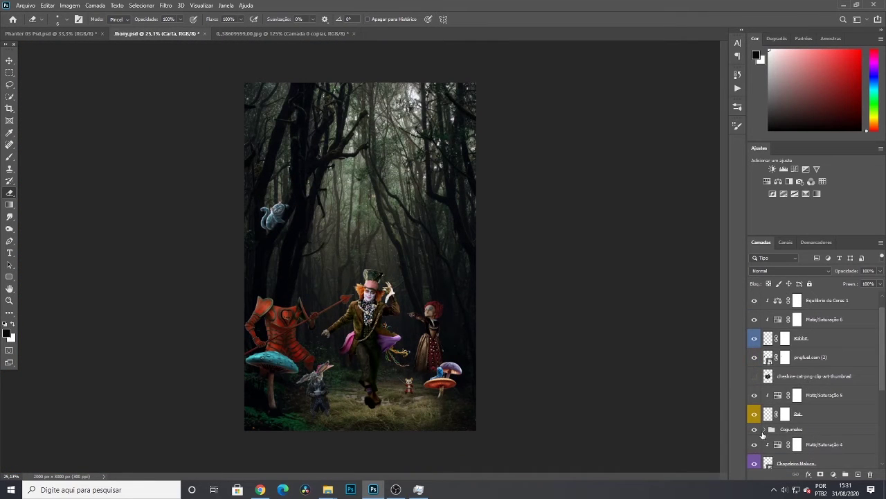
{"action": "left_click", "coordinate": [764, 431]}
{"action": "scroll", "coordinate": [806, 379], "scroll_direction": "down", "scroll_amount": 3}
{"action": "double_click", "coordinate": [814, 368]}
{"action": "type", "text": "Lagarta Az"}
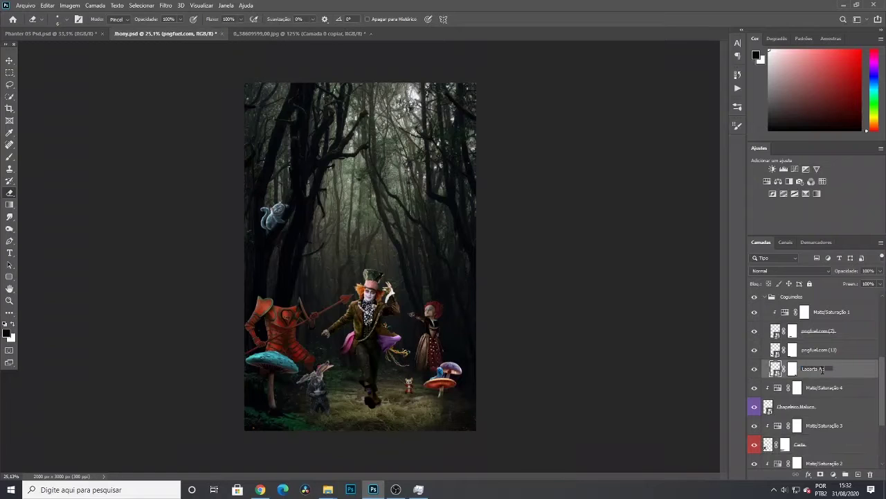
{"action": "type", "text": "ul"}
{"action": "key", "text": "Return"}
{"action": "right_click", "coordinate": [824, 370]}
{"action": "left_click", "coordinate": [782, 430]}
Add clipped Hue/Saturation and Color Balance adjustments above Lagarta Azul, shifting the midtones to red +13 and blue +9
{"action": "left_click", "coordinate": [833, 474]}
{"action": "left_click", "coordinate": [827, 386]}
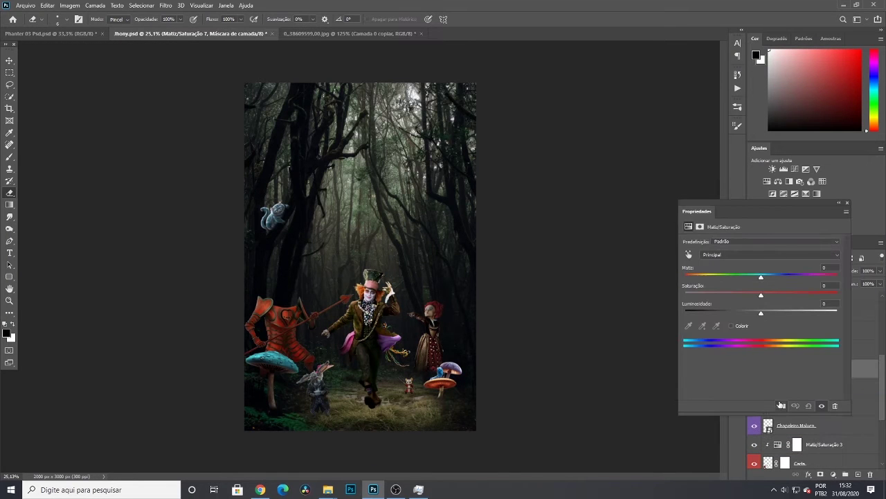
{"action": "left_click", "coordinate": [833, 474]}
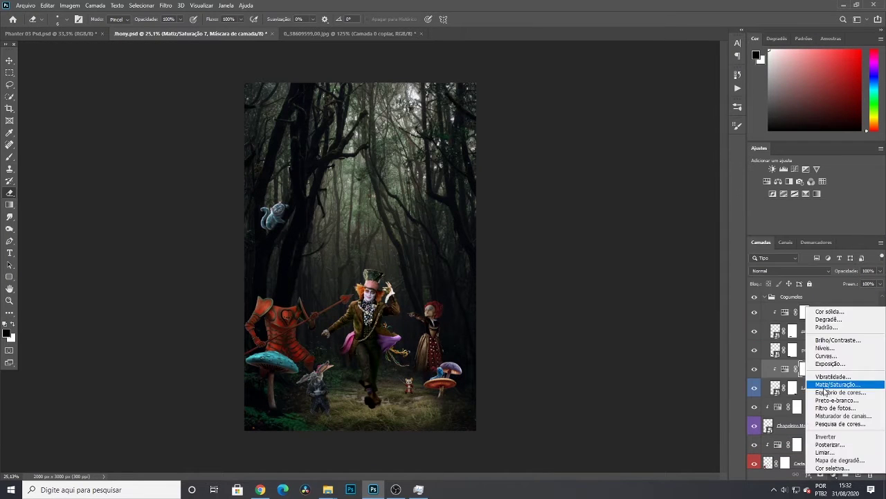
{"action": "left_click", "coordinate": [826, 392]}
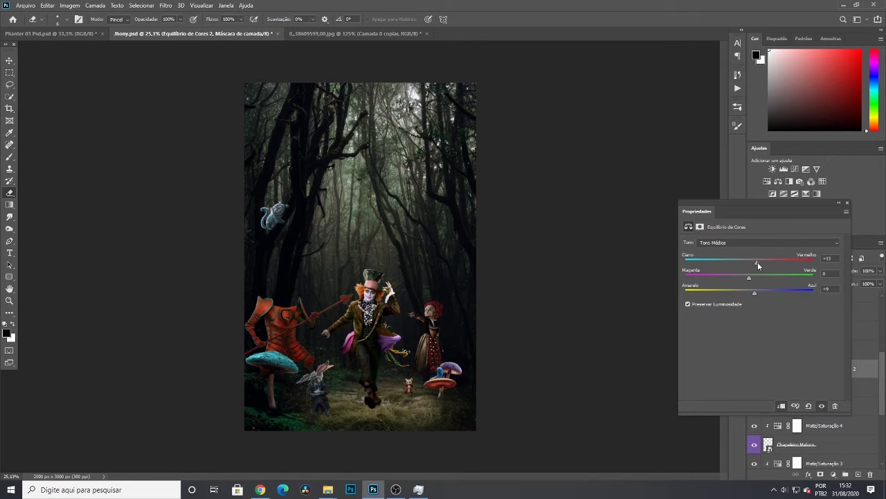
{"action": "left_click", "coordinate": [562, 368]}
{"action": "key", "text": "ctrl+0"}
Add a clipped Hue/Saturation adjustment to the blue mushroom layer pngfuel.com (13) with saturation at -10
{"action": "left_click", "coordinate": [753, 352]}
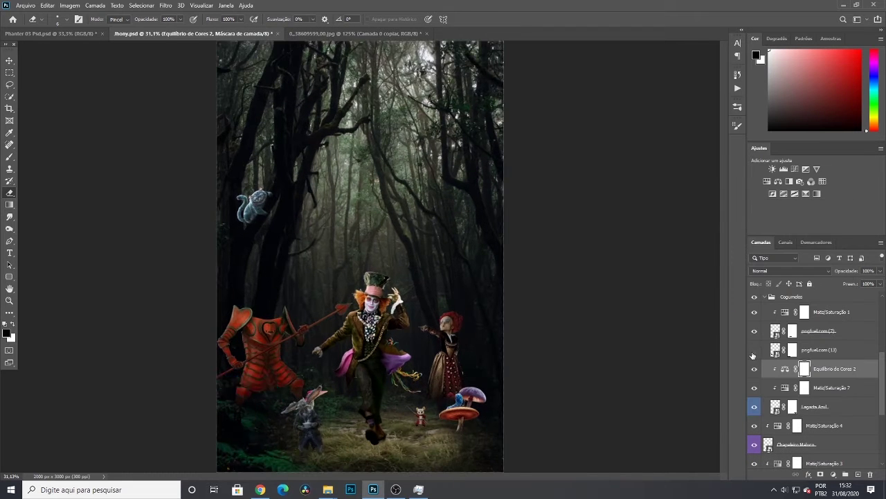
{"action": "left_click", "coordinate": [754, 350]}
{"action": "left_click", "coordinate": [833, 475]}
{"action": "left_click", "coordinate": [792, 392]}
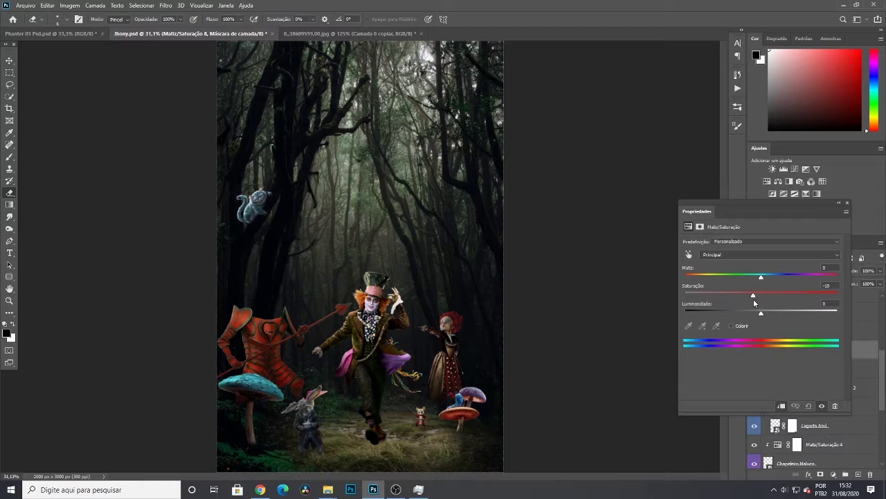
Add a clipped Color Balance adjustment to the blue mushroom, setting midtone red to +13 and shifting it toward blue
{"action": "left_click", "coordinate": [833, 474]}
{"action": "left_click", "coordinate": [826, 392]}
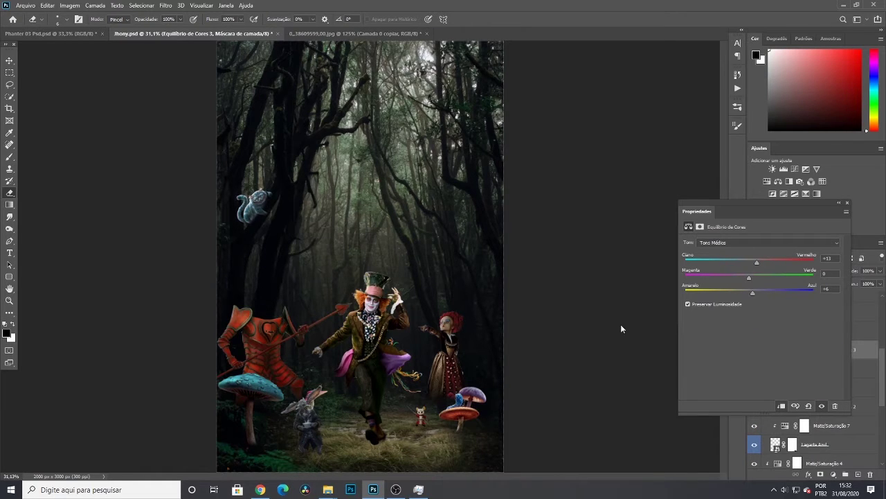
{"action": "scroll", "coordinate": [621, 329], "scroll_direction": "down", "scroll_amount": 3, "text": "alt"}
{"action": "left_click_drag", "start_coordinate": [753, 292], "coordinate": [756, 295]}
{"action": "left_click", "coordinate": [630, 400]}
{"action": "scroll", "coordinate": [630, 400], "scroll_direction": "up", "scroll_amount": 2, "text": "alt"}
Rename the pngfuel.com (2) layer as Cat and give it a green colour label
{"action": "scroll", "coordinate": [826, 401], "scroll_direction": "up", "scroll_amount": 5}
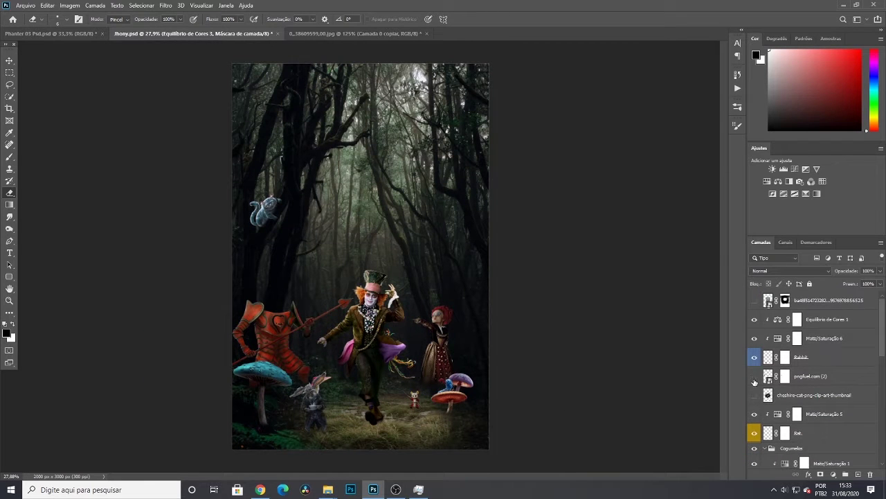
{"action": "right_click", "coordinate": [802, 378]}
{"action": "left_click", "coordinate": [716, 423]}
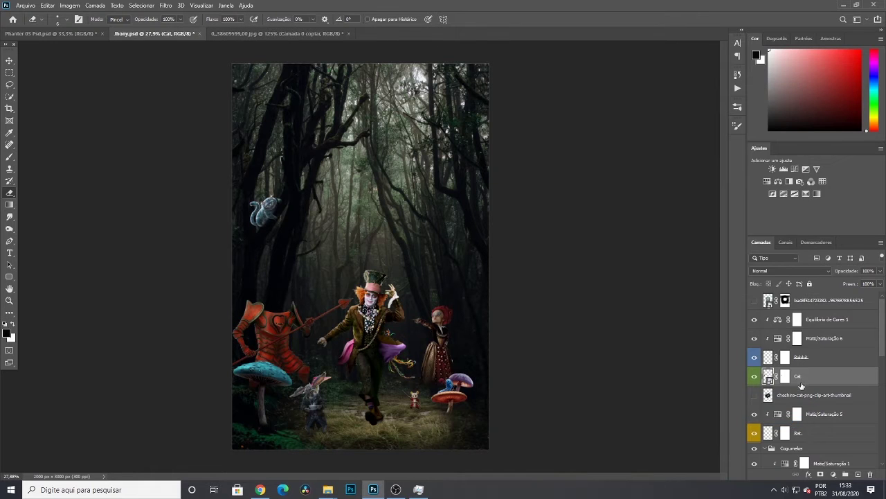
Add a clipped Hue/Saturation adjustment to the Cat layer with saturation at +7 and slightly lower lightness
{"action": "key", "text": "ctrl+u"}
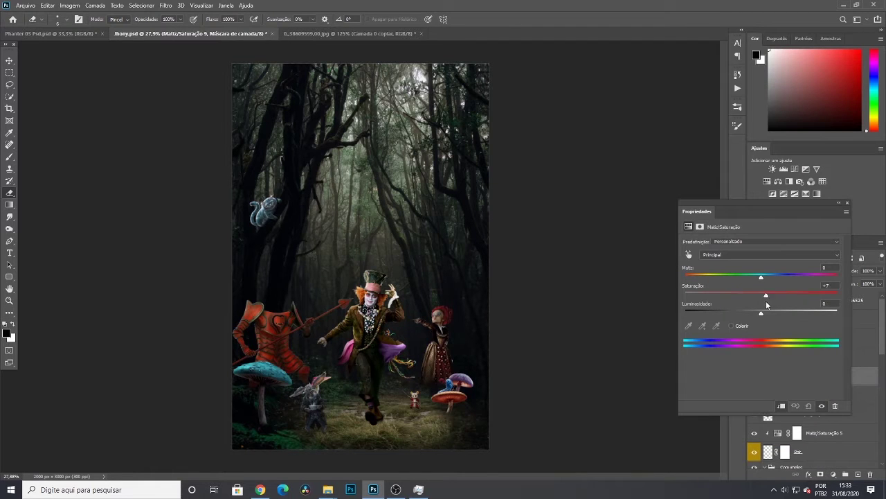
{"action": "left_click_drag", "start_coordinate": [757, 316], "coordinate": [756, 315]}
{"action": "left_click", "coordinate": [847, 203]}
{"action": "scroll", "coordinate": [487, 397], "scroll_direction": "down", "scroll_amount": 2, "text": "alt"}
{"action": "scroll", "coordinate": [558, 407], "scroll_direction": "up", "scroll_amount": 2, "text": "alt"}
Add a mask to the Chapeleiro Maluco layer and brush the Hatter's shoes softly into the grass at 44% opacity
{"action": "scroll", "coordinate": [810, 401], "scroll_direction": "down", "scroll_amount": 4}
{"action": "scroll", "coordinate": [841, 431], "scroll_direction": "down", "scroll_amount": 3}
{"action": "left_click", "coordinate": [785, 369]}
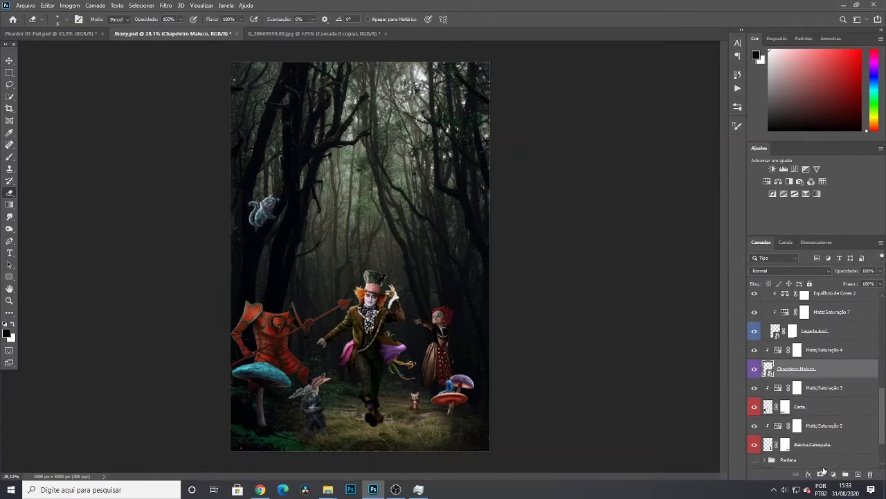
{"action": "key", "text": "b"}
{"action": "scroll", "coordinate": [476, 437], "scroll_direction": "up", "scroll_amount": 3, "text": "alt"}
{"action": "scroll", "coordinate": [476, 437], "scroll_direction": "up", "scroll_amount": 5, "text": "alt"}
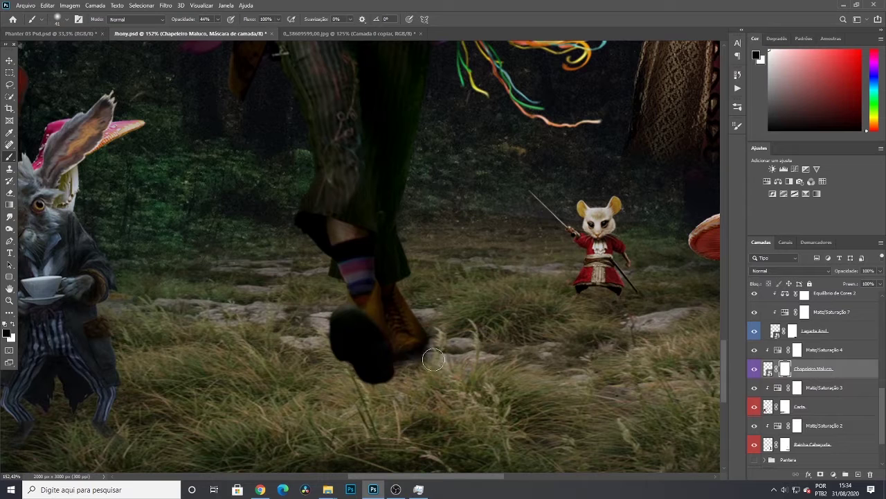
{"action": "scroll", "coordinate": [430, 403], "scroll_direction": "down", "scroll_amount": 6, "text": "alt"}
{"action": "scroll", "coordinate": [429, 402], "scroll_direction": "down", "scroll_amount": 1, "text": "alt"}
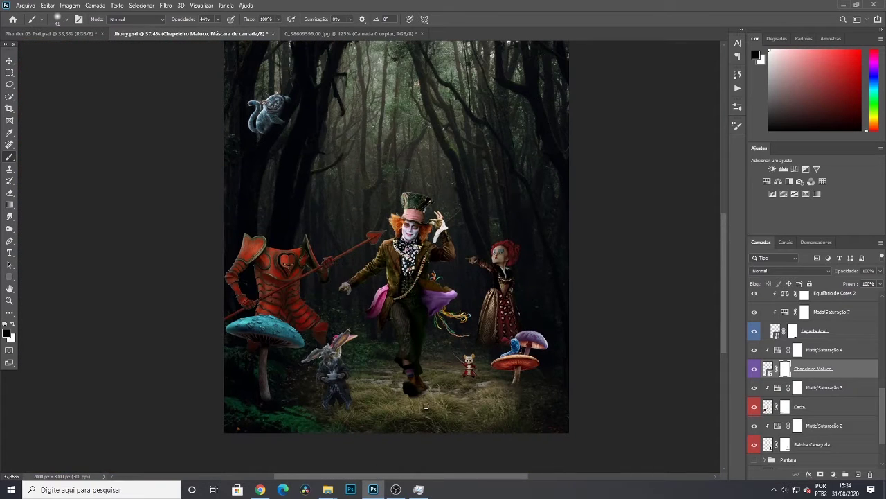
Duplicate the Chapeleiro Maluco layer, place the copy beneath the original and turn it black with Levels
{"action": "key", "text": "ctrl+j"}
{"action": "left_click_drag", "start_coordinate": [842, 372], "coordinate": [842, 397]}
{"action": "key", "text": "ctrl+l"}
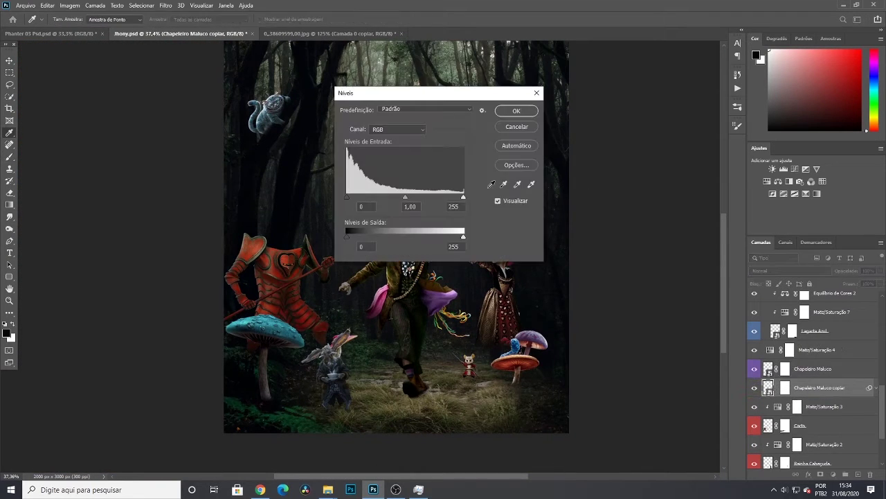
{"action": "left_click", "coordinate": [524, 115]}
Flip and flatten the black Hatter copy into a ground shadow that starts at his shoes
{"action": "key", "text": "ctrl+t"}
{"action": "left_click_drag", "start_coordinate": [400, 193], "coordinate": [376, 454], "text": "ctrl"}
{"action": "scroll", "coordinate": [409, 407], "scroll_direction": "up", "scroll_amount": 4, "text": "alt"}
{"action": "scroll", "coordinate": [416, 403], "scroll_direction": "up", "scroll_amount": 3, "text": "alt"}
{"action": "left_click_drag", "start_coordinate": [417, 411], "coordinate": [437, 380]}
{"action": "key", "text": "Return"}
{"action": "scroll", "coordinate": [437, 381], "scroll_direction": "down", "scroll_amount": 3}
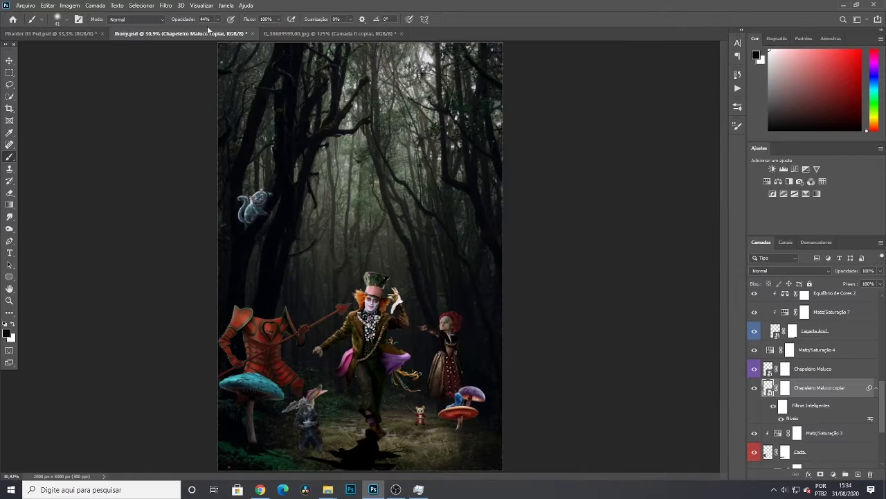
Soften the Hatter's shadow with a Gaussian Blur of about 16 px and lower its layer opacity to 70%
{"action": "left_click", "coordinate": [166, 5]}
{"action": "mouse_move", "coordinate": [181, 110]}
{"action": "left_click", "coordinate": [332, 162]}
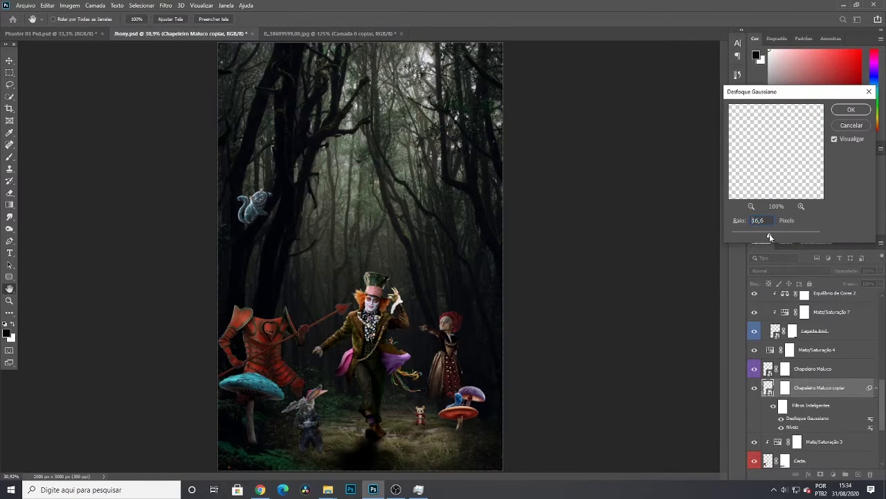
{"action": "left_click_drag", "start_coordinate": [770, 237], "coordinate": [768, 237]}
{"action": "left_click", "coordinate": [851, 109]}
{"action": "left_click_drag", "start_coordinate": [846, 271], "coordinate": [832, 271]}
Reposition and stretch the Hatter's shadow on the grass to about 810 by 427 px
{"action": "scroll", "coordinate": [552, 339], "scroll_direction": "down", "scroll_amount": 3}
{"action": "scroll", "coordinate": [553, 341], "scroll_direction": "up", "scroll_amount": 2}
{"action": "scroll", "coordinate": [415, 385], "scroll_direction": "up", "scroll_amount": 4}
{"action": "key", "text": "ctrl+t"}
{"action": "key", "text": "Return"}
{"action": "scroll", "coordinate": [437, 388], "scroll_direction": "down", "scroll_amount": 1}
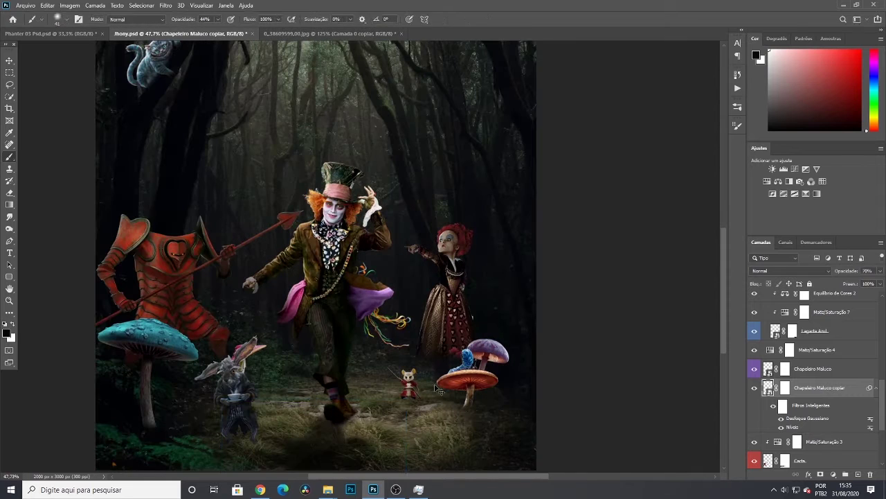
{"action": "key", "text": "ctrl+t"}
{"action": "left_click_drag", "start_coordinate": [338, 429], "coordinate": [314, 422]}
{"action": "scroll", "coordinate": [411, 392], "scroll_direction": "down", "scroll_amount": 4}
{"action": "left_click_drag", "start_coordinate": [361, 445], "coordinate": [361, 452]}
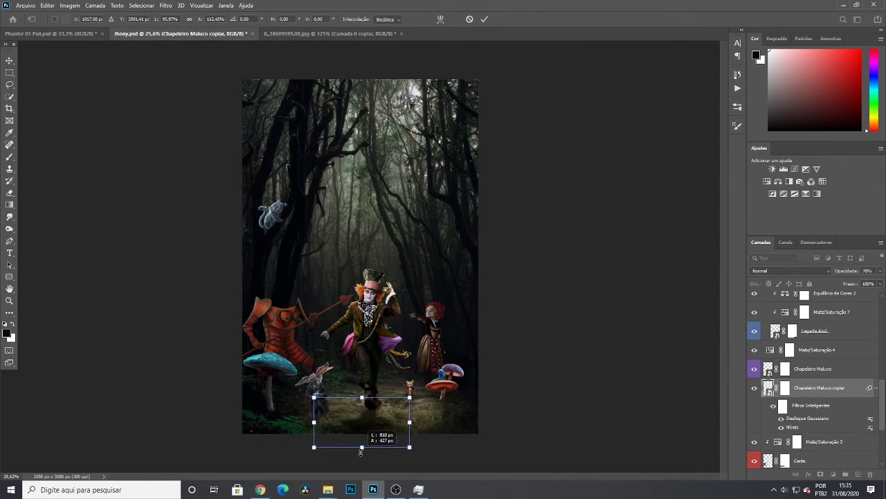
{"action": "key", "text": "Return"}
Clip Matiz/Saturação 4 to Chapeleiro Maluco again and group both with the shadow copy as Chapeleiro
{"action": "left_click", "coordinate": [810, 374]}
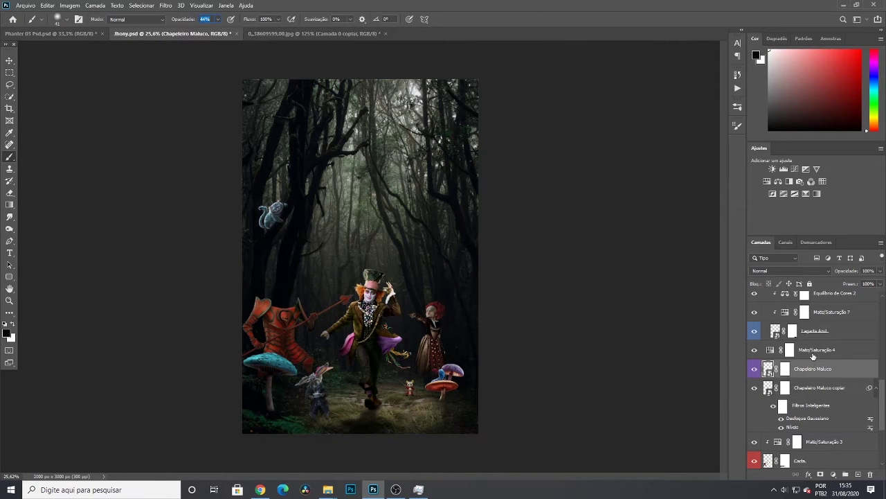
{"action": "left_click", "coordinate": [813, 356], "text": "shift"}
{"action": "key", "text": "ctrl+alt+g"}
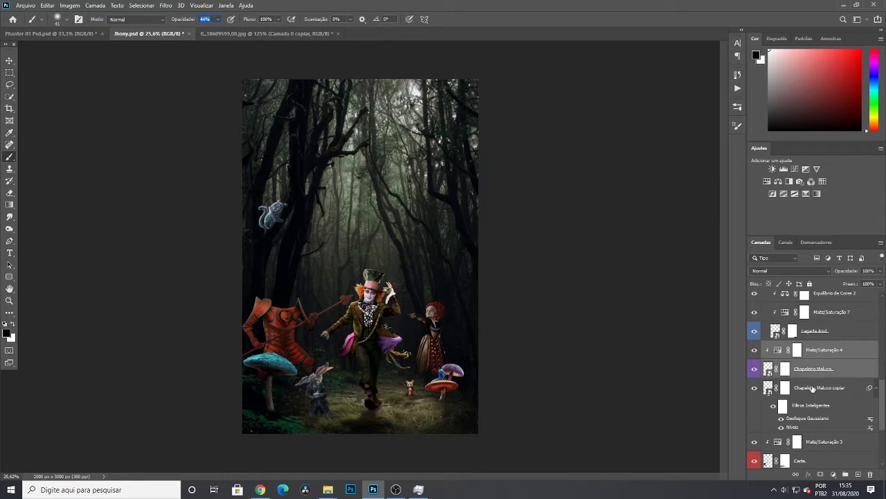
{"action": "left_click", "coordinate": [813, 388], "text": "shift"}
{"action": "key", "text": "ctrl+g"}
{"action": "double_click", "coordinate": [792, 347]}
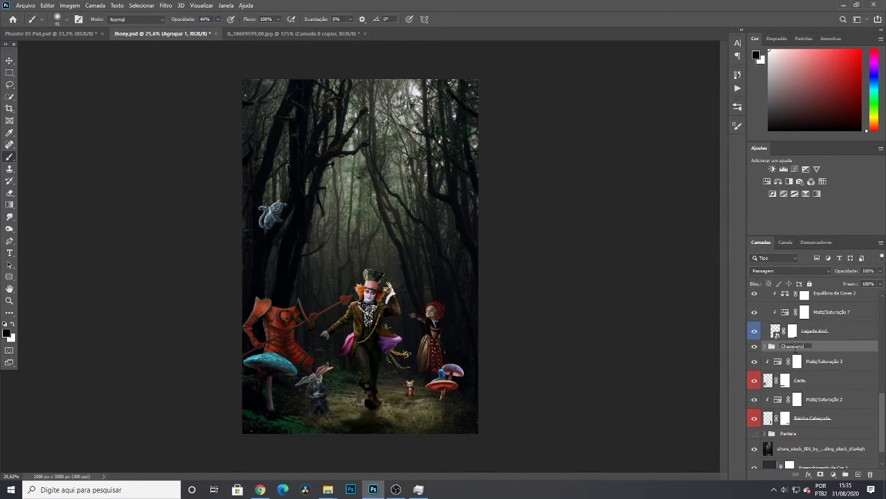
{"action": "type", "text": "Chapeleiro"}
{"action": "key", "text": "Return"}
Group the Carta layer with its Matiz/Saturação 3 adjustment and name the group Carta
{"action": "left_click", "coordinate": [808, 362]}
{"action": "left_click", "coordinate": [807, 381], "text": "shift"}
{"action": "right_click", "coordinate": [813, 380]}
{"action": "left_click", "coordinate": [505, 406]}
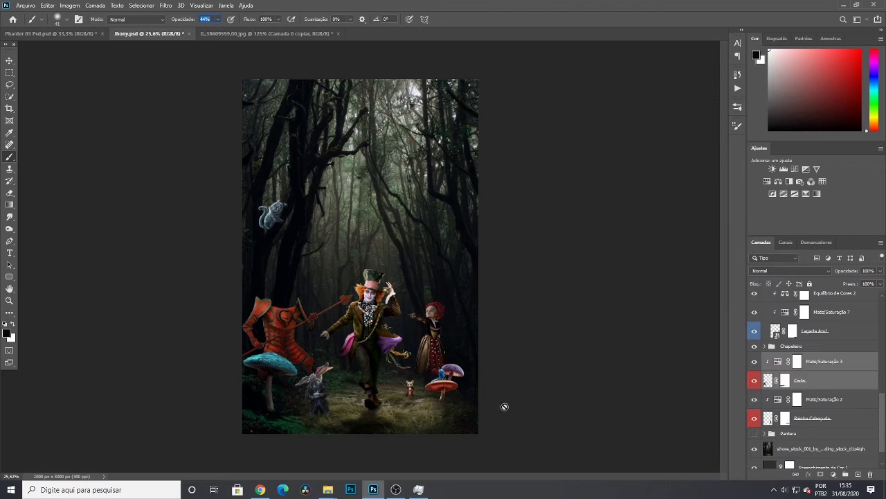
{"action": "key", "text": "ctrl+g"}
{"action": "type", "text": "Carta"}
{"action": "key", "text": "Return"}
{"action": "scroll", "coordinate": [817, 388], "scroll_direction": "up", "scroll_amount": 5}
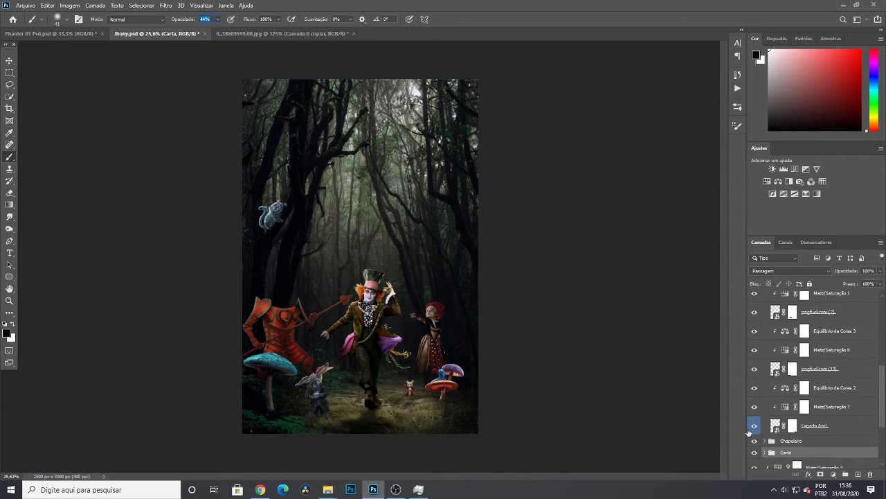
{"action": "left_click", "coordinate": [817, 426]}
{"action": "left_click", "coordinate": [831, 387], "text": "shift"}
{"action": "left_click", "coordinate": [630, 416]}
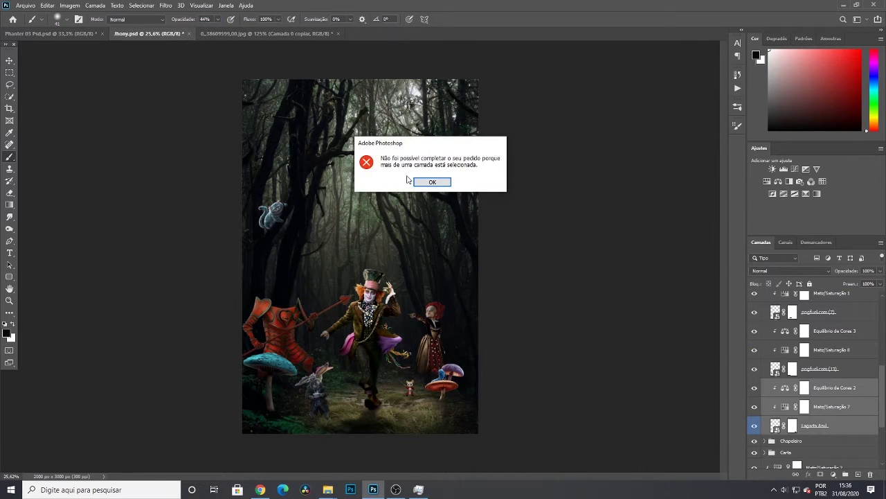
{"action": "left_click", "coordinate": [445, 183]}
{"action": "key", "text": "v"}
Clear the layer selection and collapse the Cogumelos group
{"action": "scroll", "coordinate": [776, 388], "scroll_direction": "up", "scroll_amount": 2}
{"action": "left_click", "coordinate": [707, 390]}
{"action": "left_click", "coordinate": [765, 318]}
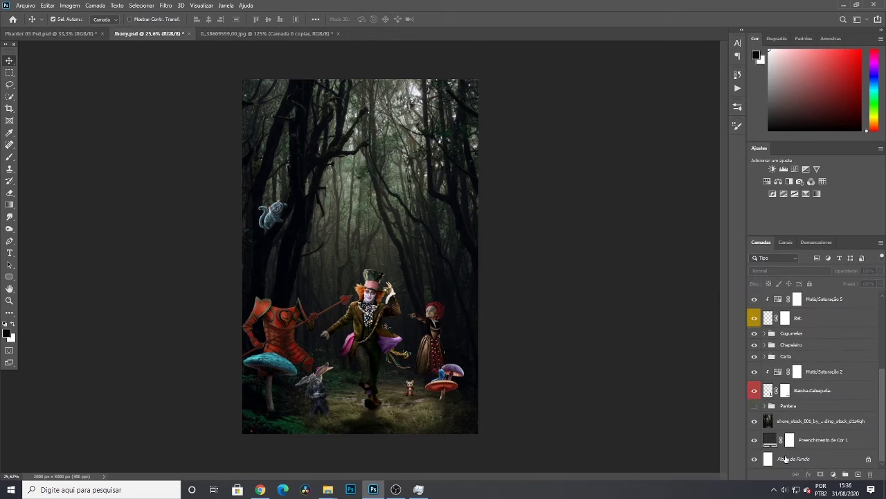
Duplicate the Rainha Cabeçuda layer, place the copy beneath it and keep Matiz/Saturação 2 clipped to the original
{"action": "left_click", "coordinate": [797, 371], "text": "ctrl"}
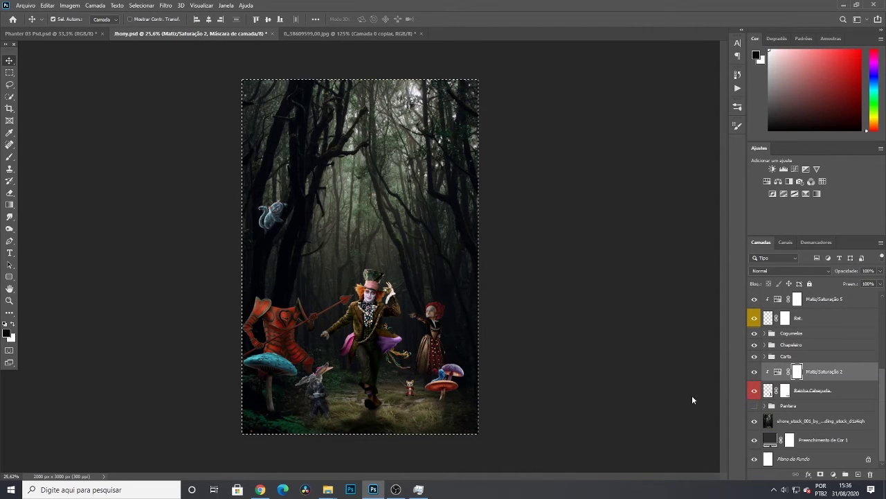
{"action": "left_click", "coordinate": [820, 390]}
{"action": "key", "text": "ctrl+d"}
{"action": "key", "text": "ctrl+j"}
{"action": "left_click_drag", "start_coordinate": [829, 396], "coordinate": [828, 415]}
{"action": "left_click", "coordinate": [805, 381], "text": "alt"}
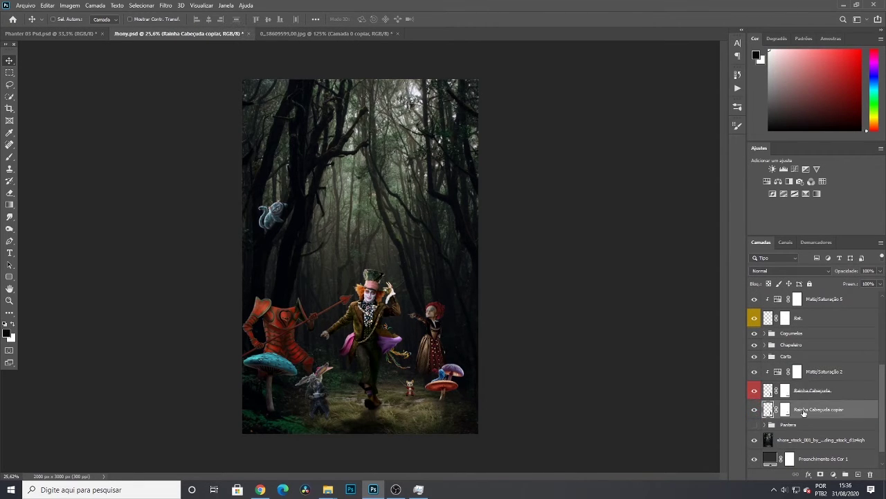
{"action": "key", "text": "ctrl+l"}
{"action": "key", "text": "Escape"}
{"action": "key", "text": "ctrl+t"}
{"action": "left_click_drag", "start_coordinate": [429, 302], "coordinate": [425, 359]}
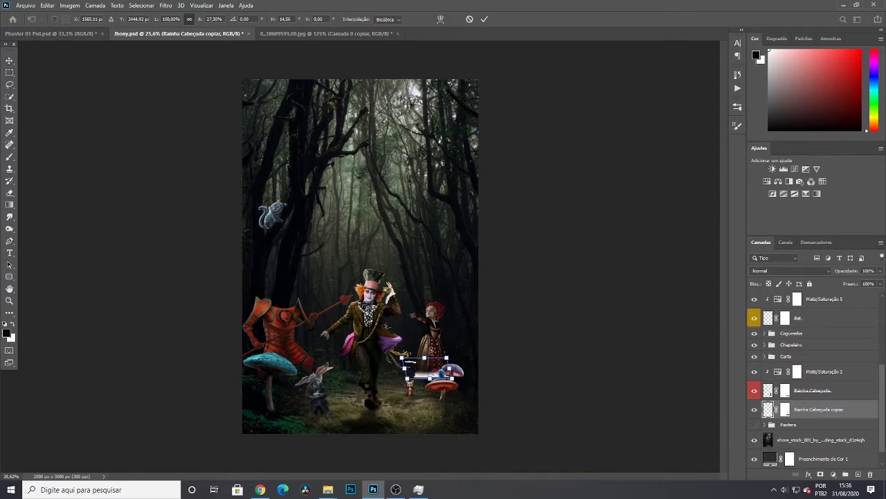
{"action": "key", "text": "ctrl+z"}
{"action": "key", "text": "Escape"}
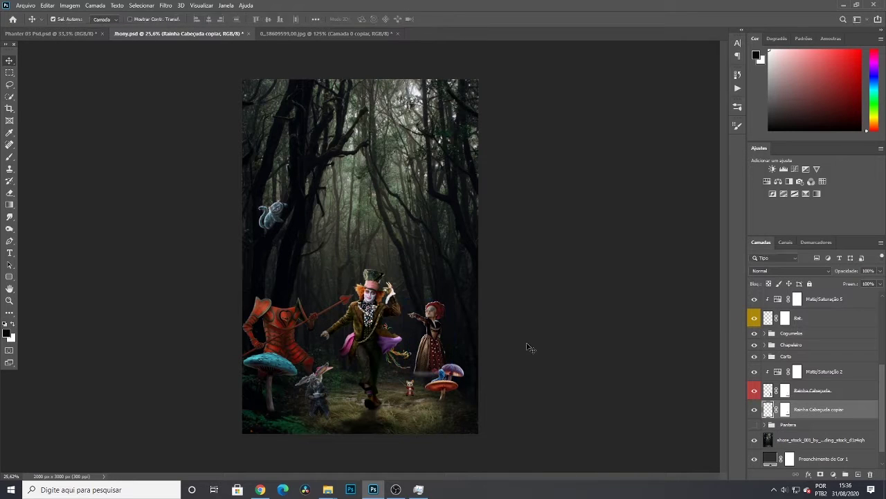
Turn the Rainha Cabeçuda copy black with Levels
{"action": "key", "text": "ctrl+l"}
{"action": "left_click", "coordinate": [737, 166]}
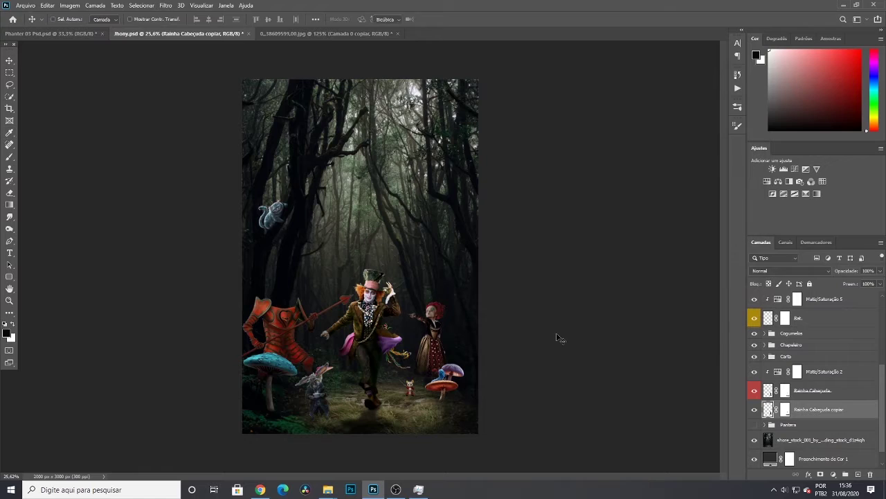
Try to flip the black queen copy into a flat shadow below her dress, and undo the transformation
{"action": "key", "text": "ctrl+t"}
{"action": "left_click_drag", "start_coordinate": [429, 302], "coordinate": [439, 409]}
{"action": "scroll", "coordinate": [425, 330], "scroll_direction": "up", "scroll_amount": 5}
{"action": "scroll", "coordinate": [417, 424], "scroll_direction": "up", "scroll_amount": 8}
{"action": "scroll", "coordinate": [519, 391], "scroll_direction": "down", "scroll_amount": 5}
{"action": "key", "text": "Return"}
{"action": "scroll", "coordinate": [597, 418], "scroll_direction": "down", "scroll_amount": 1}
{"action": "key", "text": "ctrl+t"}
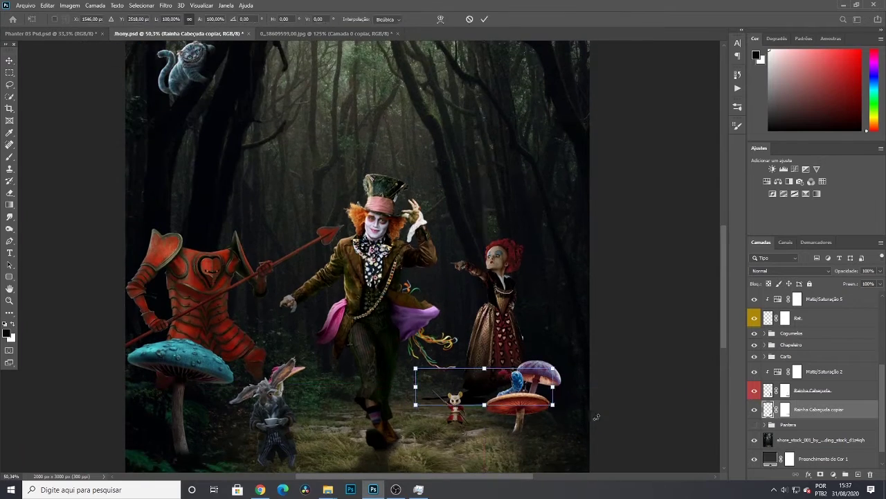
{"action": "scroll", "coordinate": [595, 416], "scroll_direction": "down", "scroll_amount": 2}
{"action": "key", "text": "Escape"}
{"action": "key", "text": "ctrl+z"}
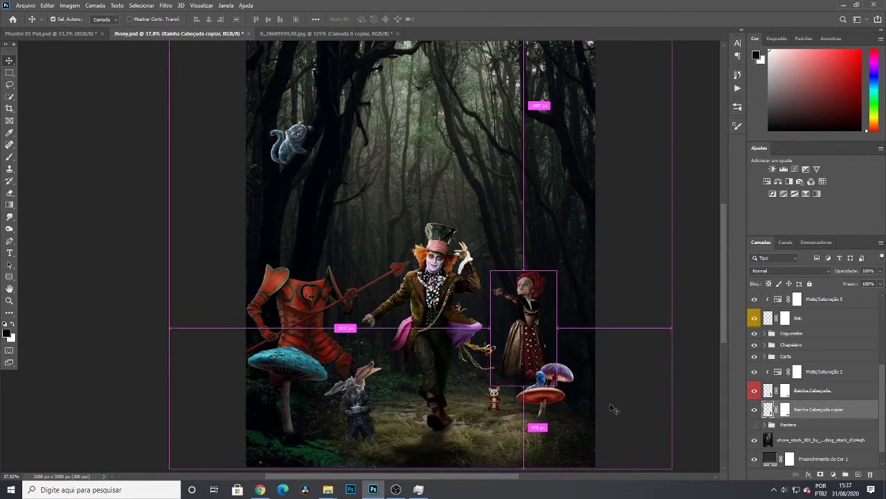
Flip the black queen copy downward and skew it into a flattened ground shadow below her dress
{"action": "key", "text": "ctrl+t"}
{"action": "left_click_drag", "start_coordinate": [523, 270], "coordinate": [513, 407]}
{"action": "scroll", "coordinate": [513, 407], "scroll_direction": "up", "scroll_amount": 10}
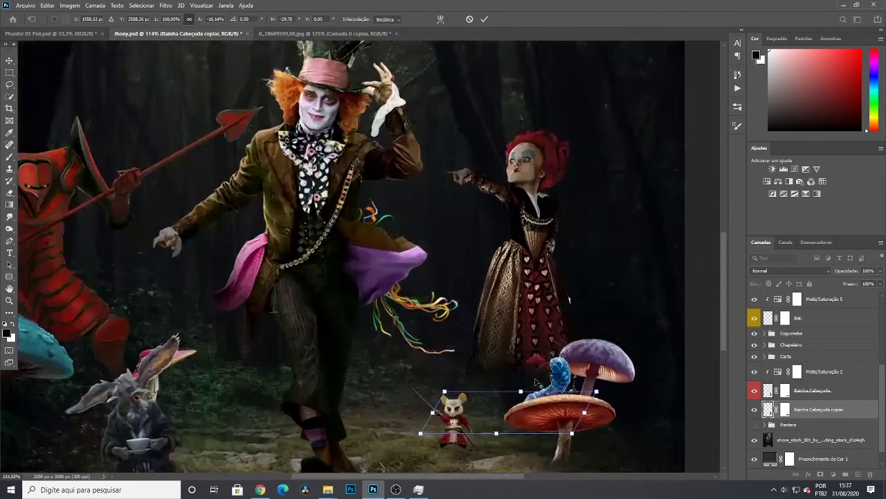
{"action": "key", "text": "Return"}
Soften the queen's ground shadow with a Gaussian Blur
{"action": "left_click", "coordinate": [165, 4]}
{"action": "mouse_move", "coordinate": [194, 105]}
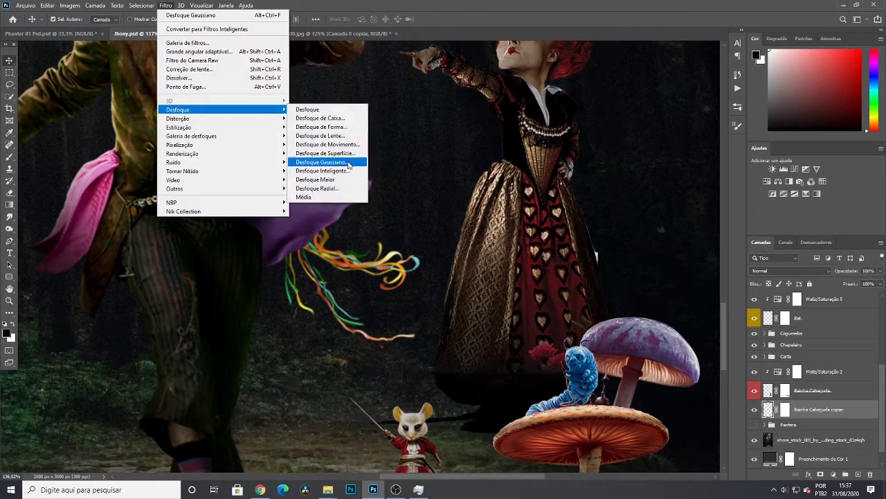
{"action": "left_click", "coordinate": [319, 159]}
{"action": "left_click", "coordinate": [844, 112]}
{"action": "scroll", "coordinate": [472, 403], "scroll_direction": "down", "scroll_amount": 8}
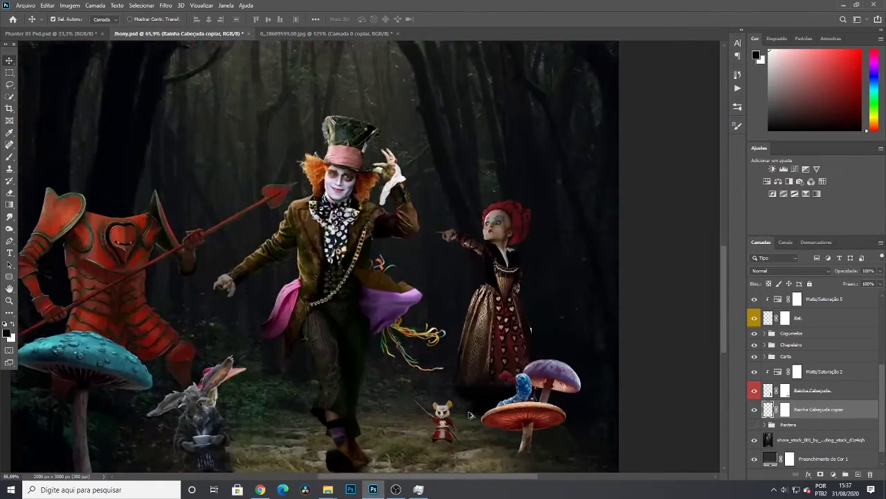
Skew the queen's ground shadow and shift its lower edge, and reduce the shadow layer's opacity to about 55%
{"action": "key", "text": "ctrl+t"}
{"action": "left_click_drag", "start_coordinate": [482, 419], "coordinate": [482, 429]}
{"action": "key", "text": "ctrl+z"}
{"action": "right_click", "coordinate": [495, 409]}
{"action": "left_click", "coordinate": [519, 287]}
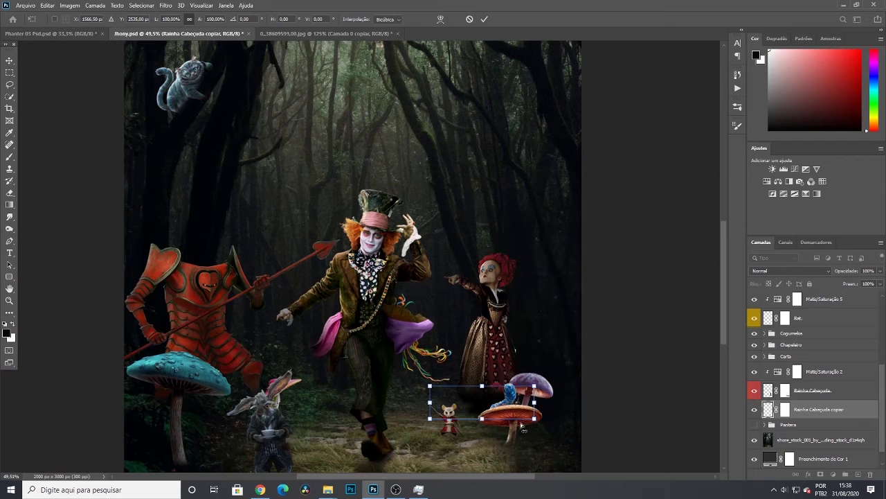
{"action": "left_click_drag", "start_coordinate": [535, 419], "coordinate": [527, 420]}
{"action": "left_click_drag", "start_coordinate": [482, 423], "coordinate": [480, 429]}
{"action": "key", "text": "Return"}
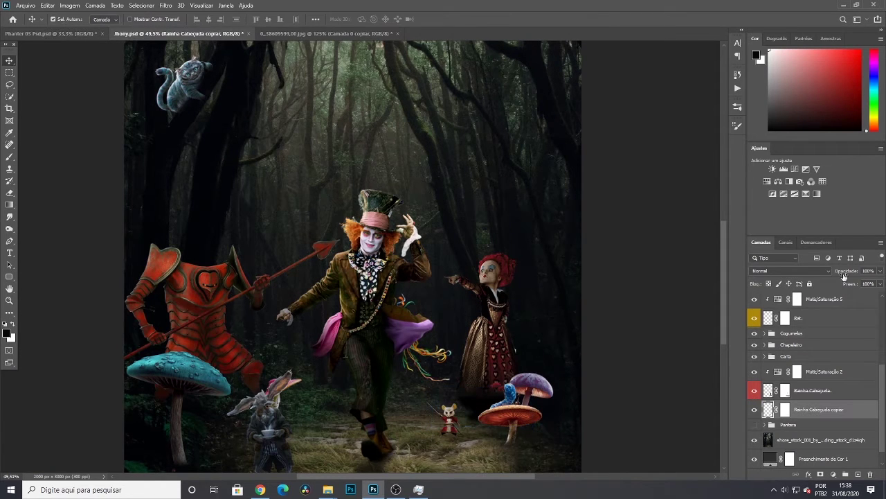
{"action": "scroll", "coordinate": [587, 362], "scroll_direction": "down", "scroll_amount": 2}
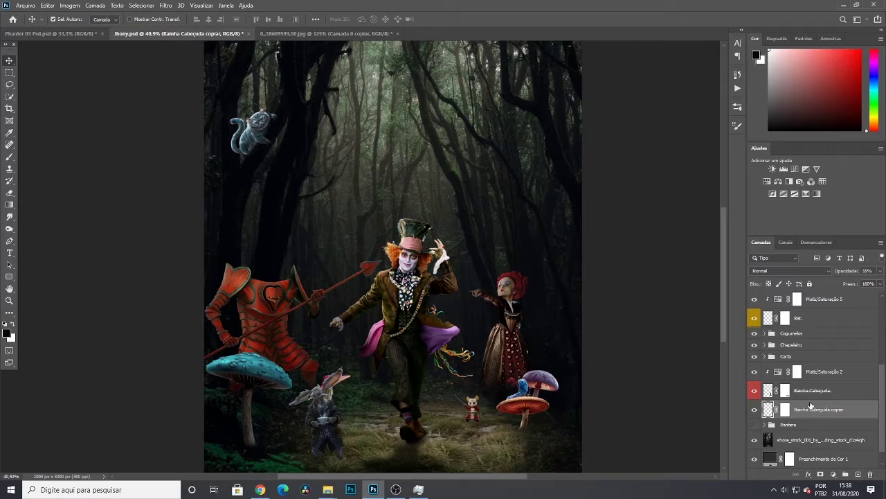
Group the queen, her shadow copy and Matiz/Saturação 2, and name the group Rainha Cabeçuda
{"action": "left_click", "coordinate": [817, 372], "text": "shift"}
{"action": "key", "text": "ctrl+g"}
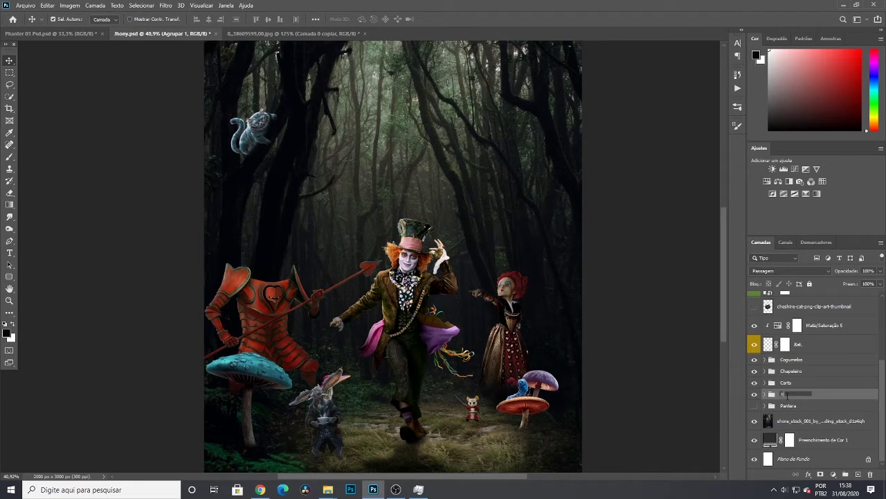
{"action": "type", "text": "Rainha Cabeçuda"}
{"action": "key", "text": "Return"}
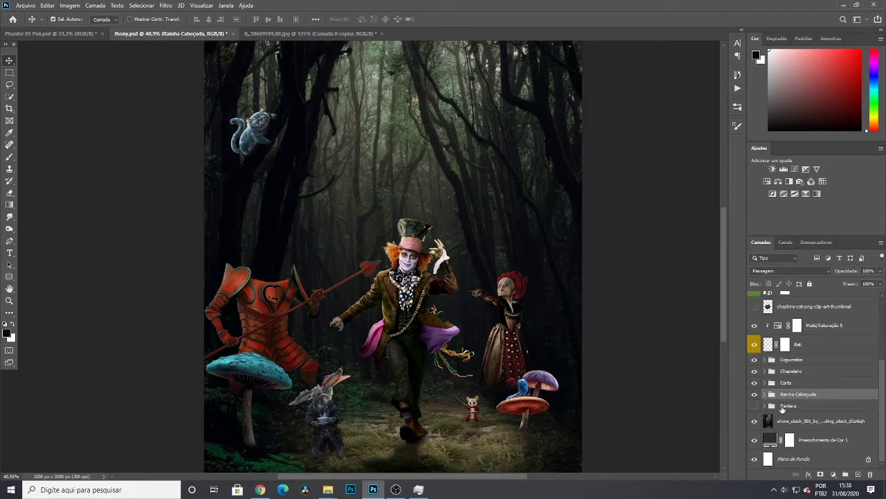
Duplicate the Rat layer, place the copy beneath the original, and turn it black with Levels
{"action": "left_click", "coordinate": [773, 372]}
{"action": "left_click", "coordinate": [775, 361]}
{"action": "scroll", "coordinate": [818, 377], "scroll_direction": "up", "scroll_amount": 2}
{"action": "left_click", "coordinate": [812, 382]}
{"action": "key", "text": "ctrl+j"}
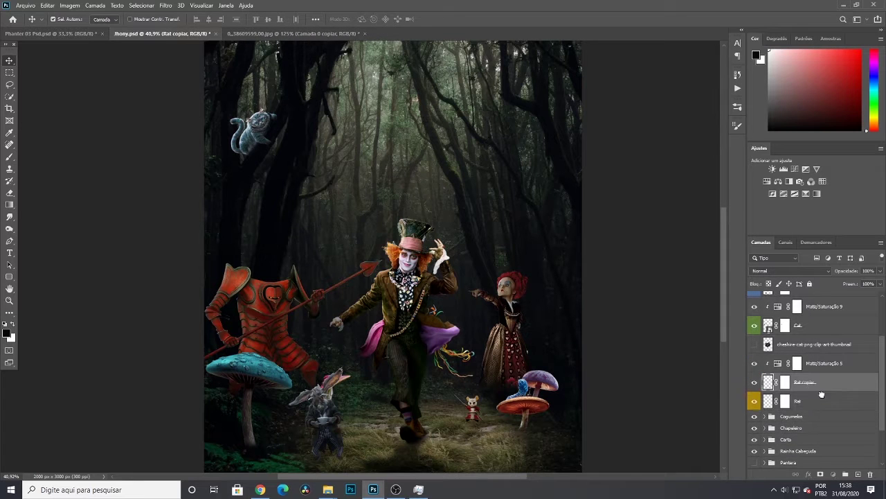
{"action": "left_click_drag", "start_coordinate": [822, 395], "coordinate": [820, 408]}
{"action": "key", "text": "ctrl+l"}
{"action": "key", "text": "Escape"}
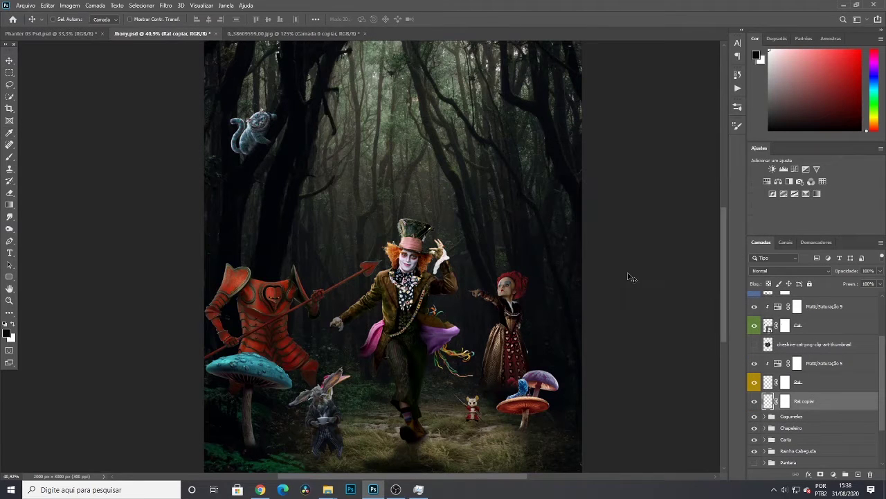
Flip the black rat copy downward and skew it into a flattened ground shadow below the mouse's feet
{"action": "key", "text": "ctrl+t"}
{"action": "left_click_drag", "start_coordinate": [468, 393], "coordinate": [466, 437]}
{"action": "scroll", "coordinate": [524, 433], "scroll_direction": "up", "scroll_amount": 7}
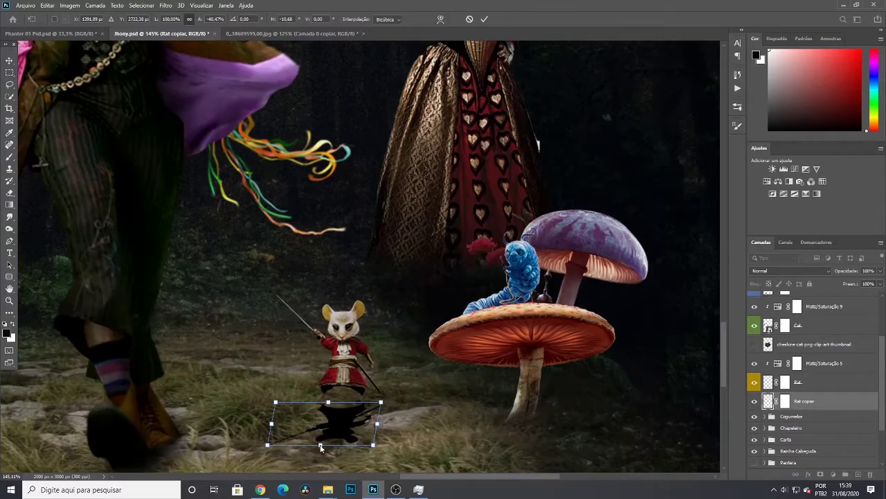
{"action": "left_click_drag", "start_coordinate": [321, 447], "coordinate": [312, 437]}
{"action": "scroll", "coordinate": [339, 403], "scroll_direction": "up", "scroll_amount": 3}
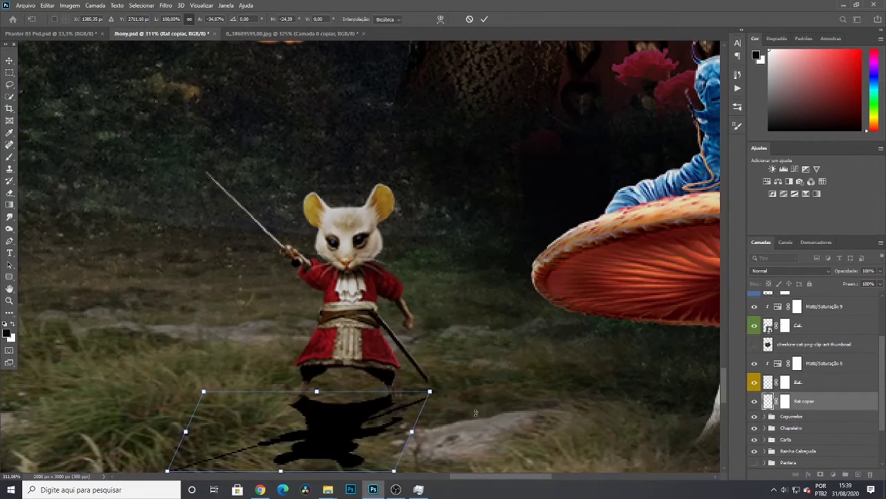
{"action": "left_click_drag", "start_coordinate": [380, 421], "coordinate": [381, 425]}
{"action": "key", "text": "Return"}
Soften the rat's shadow with a Gaussian Blur and reduce its opacity to about 76%
{"action": "scroll", "coordinate": [515, 430], "scroll_direction": "down", "scroll_amount": 8}
{"action": "left_click", "coordinate": [167, 5]}
{"action": "mouse_move", "coordinate": [229, 109]}
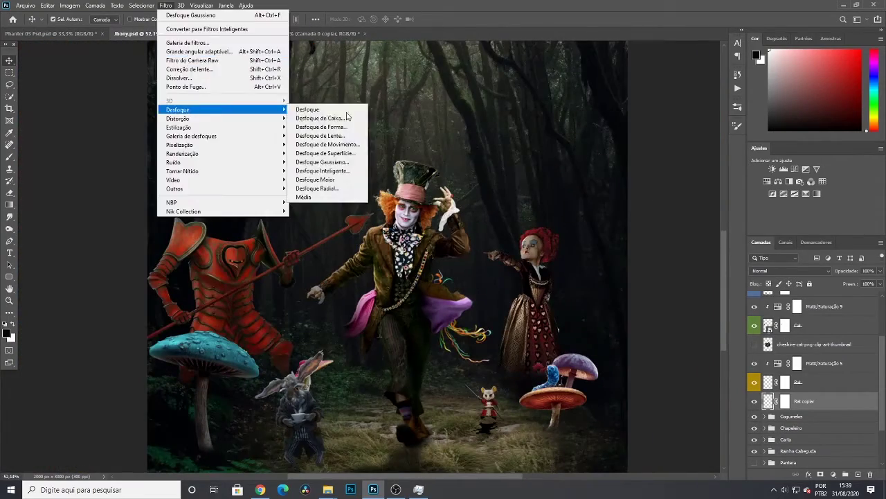
{"action": "left_click", "coordinate": [322, 161]}
{"action": "left_click", "coordinate": [849, 112]}
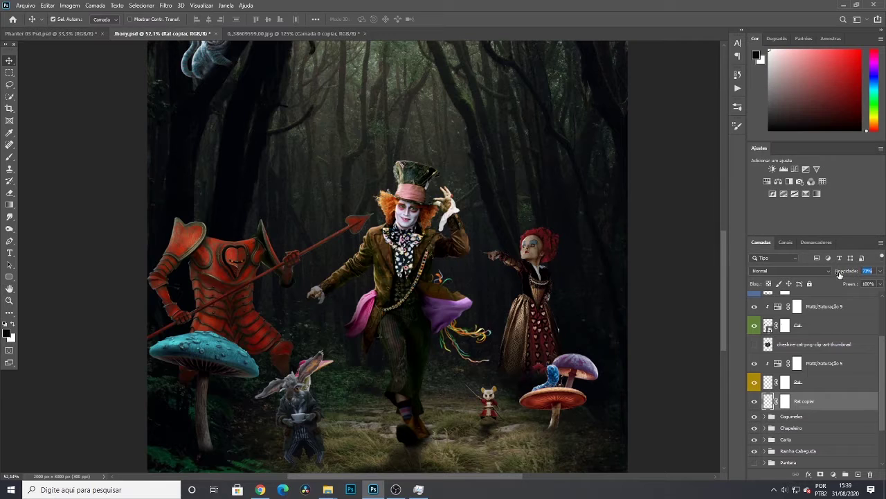
{"action": "left_click_drag", "start_coordinate": [840, 275], "coordinate": [842, 275]}
Skew and slightly squash the rat's blurred shadow to fit the ground under the mouse
{"action": "scroll", "coordinate": [528, 369], "scroll_direction": "down", "scroll_amount": 4}
{"action": "scroll", "coordinate": [540, 372], "scroll_direction": "up", "scroll_amount": 1}
{"action": "key", "text": "ctrl+t"}
{"action": "left_click_drag", "start_coordinate": [392, 413], "coordinate": [394, 415]}
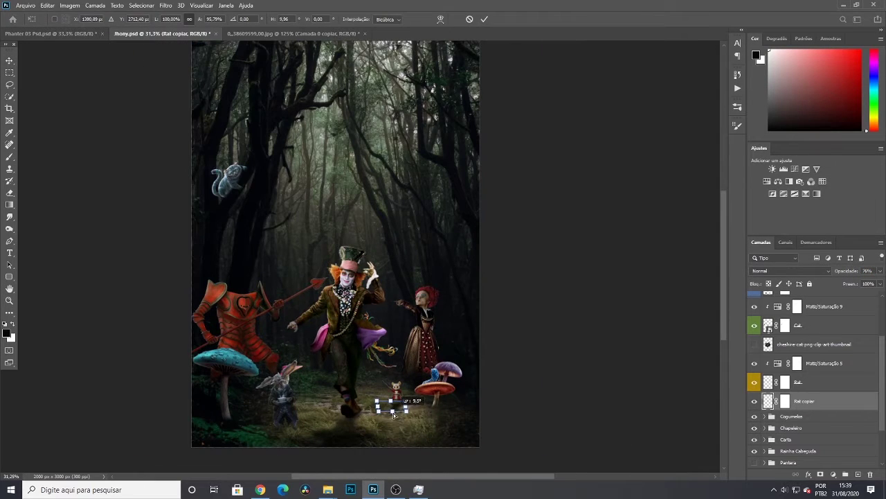
{"action": "key", "text": "Return"}
{"action": "scroll", "coordinate": [573, 409], "scroll_direction": "down", "scroll_amount": 3}
{"action": "scroll", "coordinate": [409, 395], "scroll_direction": "up", "scroll_amount": 6}
{"action": "scroll", "coordinate": [385, 412], "scroll_direction": "down", "scroll_amount": 3}
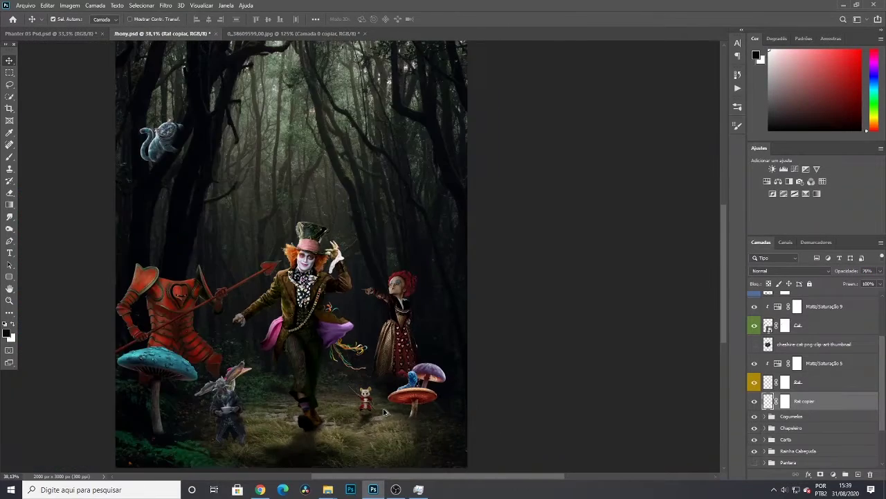
Group the mouse, its shadow copy and Matiz/Saturação 5, and name the group Rat
{"action": "left_click", "coordinate": [810, 363], "text": "shift"}
{"action": "key", "text": "ctrl+g"}
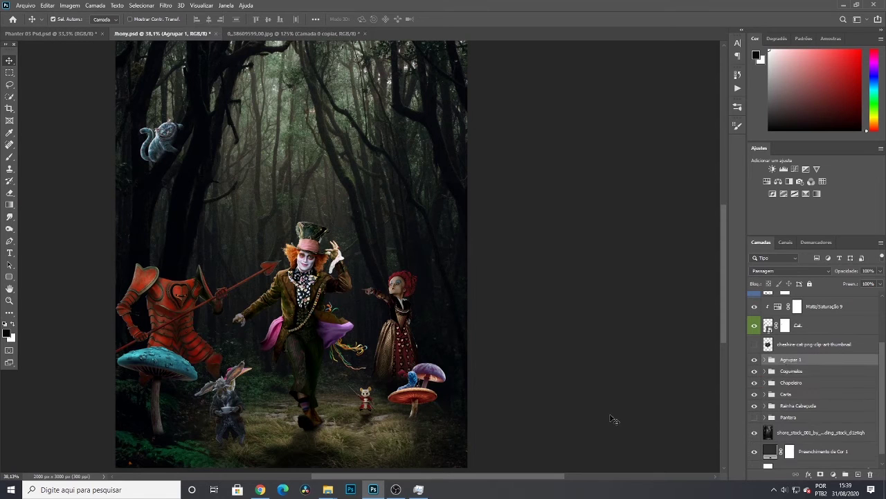
{"action": "type", "text": "at"}
{"action": "key", "text": "Return"}
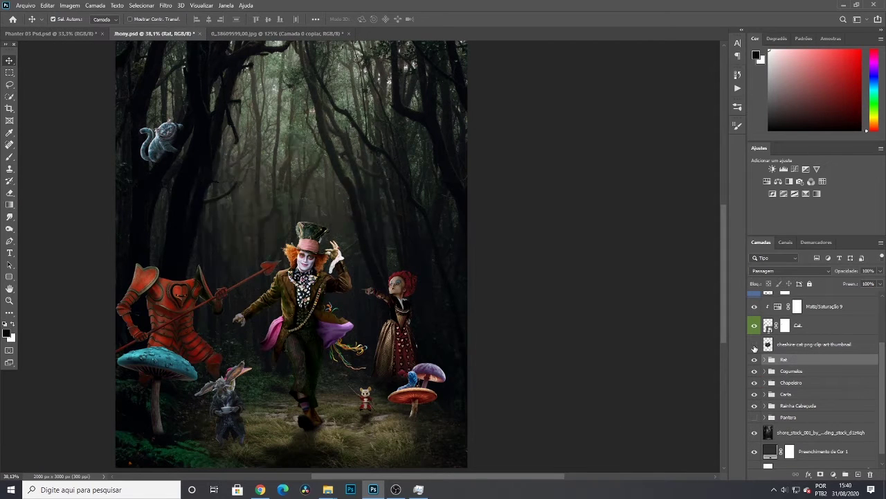
Duplicate the Carta layer inside the Carta group and place the copy beneath the original
{"action": "left_click", "coordinate": [817, 325]}
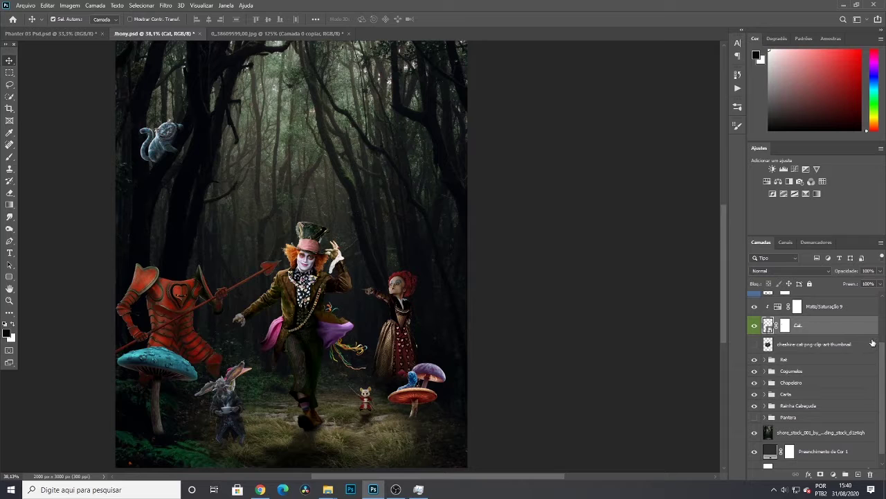
{"action": "scroll", "coordinate": [836, 420], "scroll_direction": "down", "scroll_amount": 1}
{"action": "left_click", "coordinate": [770, 383]}
{"action": "left_click", "coordinate": [765, 383]}
{"action": "left_click", "coordinate": [826, 384]}
{"action": "key", "text": "ctrl+j"}
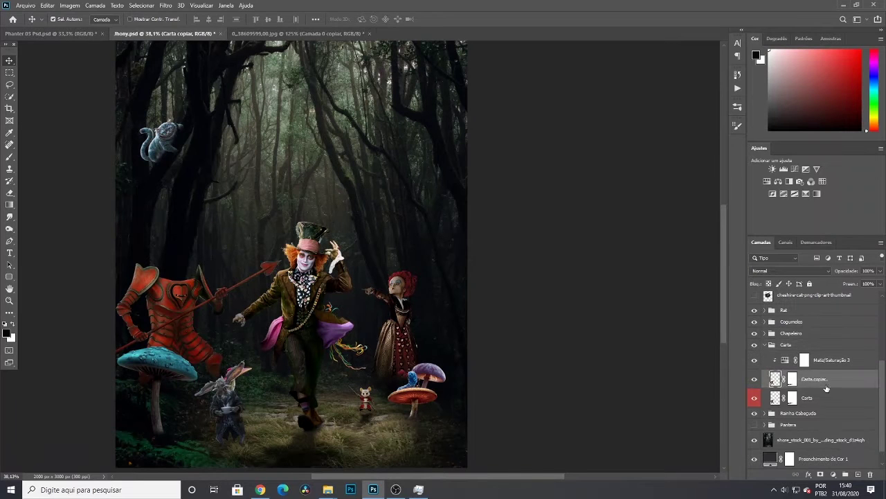
{"action": "left_click_drag", "start_coordinate": [826, 386], "coordinate": [824, 404]}
Turn the Carta copy black with Levels
{"action": "key", "text": "ctrl+0"}
{"action": "left_click", "coordinate": [812, 376]}
{"action": "left_click", "coordinate": [817, 398]}
{"action": "key", "text": "ctrl+l"}
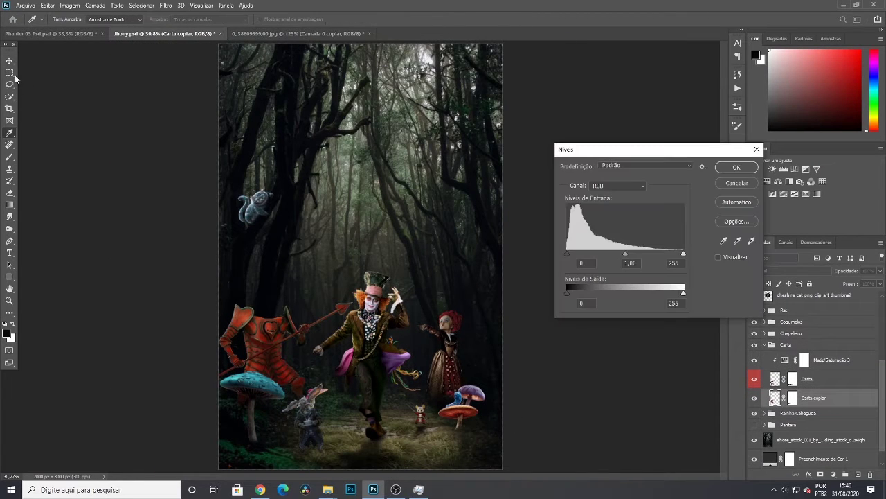
{"action": "key", "text": "Return"}
Flip the black Carta copy downward and skew it into a flattened ground shadow below the red armour
{"action": "key", "text": "ctrl+t"}
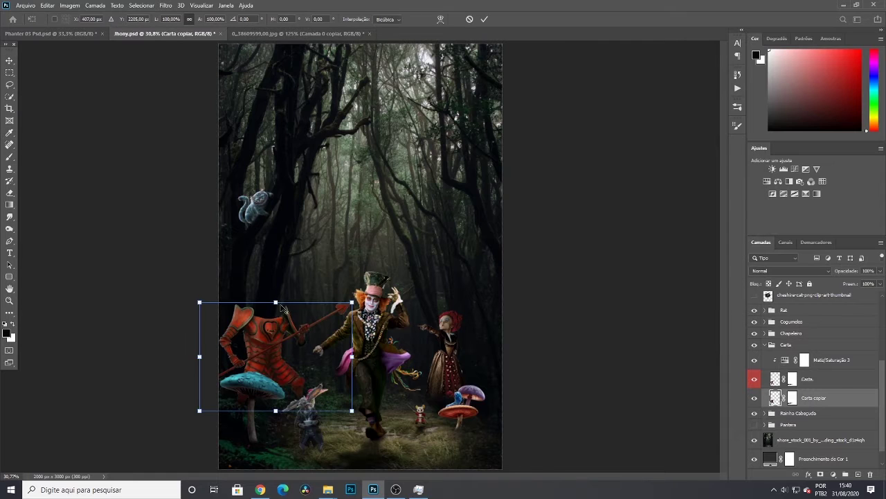
{"action": "left_click_drag", "start_coordinate": [298, 374], "coordinate": [253, 435]}
{"action": "scroll", "coordinate": [262, 413], "scroll_direction": "up", "scroll_amount": 4}
{"action": "left_click_drag", "start_coordinate": [236, 468], "coordinate": [244, 469]}
{"action": "scroll", "coordinate": [432, 376], "scroll_direction": "down", "scroll_amount": 3}
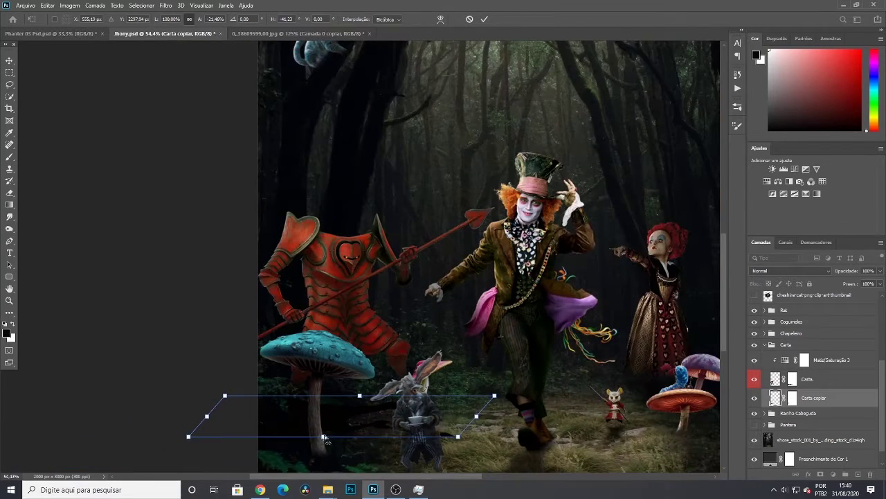
{"action": "left_click_drag", "start_coordinate": [327, 437], "coordinate": [324, 439]}
{"action": "key", "text": "Return"}
Soften the armour's shadow with a Gaussian Blur, reduce its opacity to roughly half, and collapse the Carta group
{"action": "left_click", "coordinate": [165, 5]}
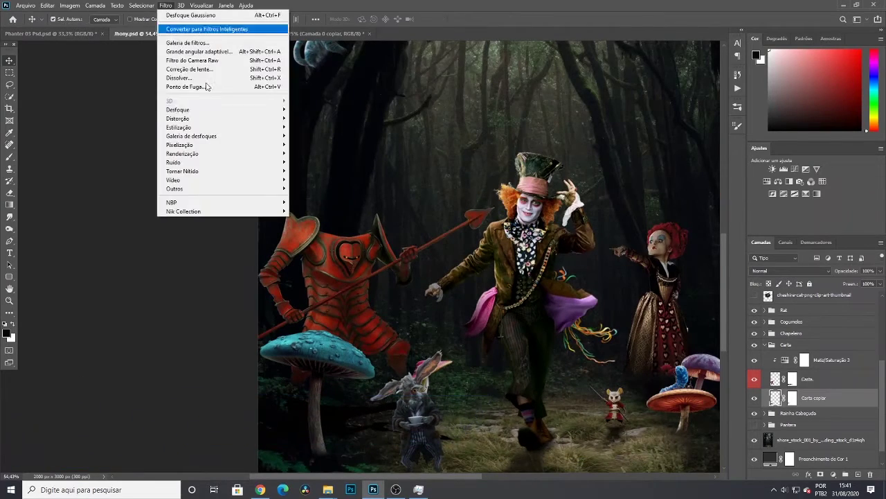
{"action": "mouse_move", "coordinate": [206, 109]}
{"action": "left_click", "coordinate": [322, 162]}
{"action": "left_click_drag", "start_coordinate": [754, 236], "coordinate": [765, 238]}
{"action": "key", "text": "Return"}
{"action": "left_click_drag", "start_coordinate": [850, 272], "coordinate": [829, 272]}
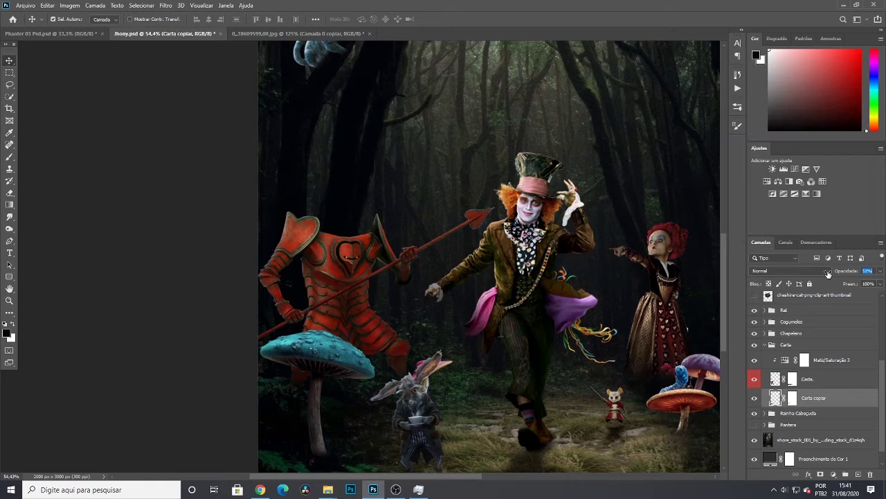
{"action": "scroll", "coordinate": [618, 315], "scroll_direction": "down", "scroll_amount": 6}
{"action": "left_click", "coordinate": [765, 344]}
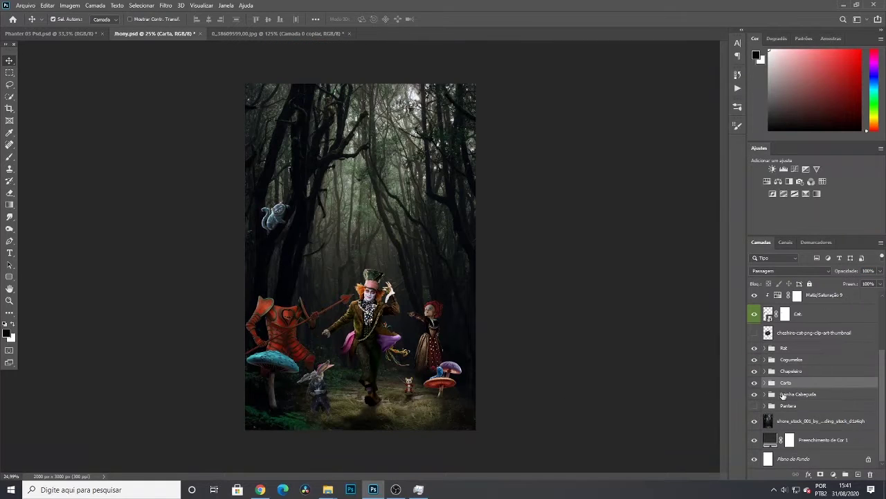
Group the Rabbit layer with Matiz/Saturação 6 and Equilíbrio de Cores 1, and name the group Rabbit
{"action": "scroll", "coordinate": [764, 350], "scroll_direction": "up", "scroll_amount": 3}
{"action": "left_click", "coordinate": [804, 396]}
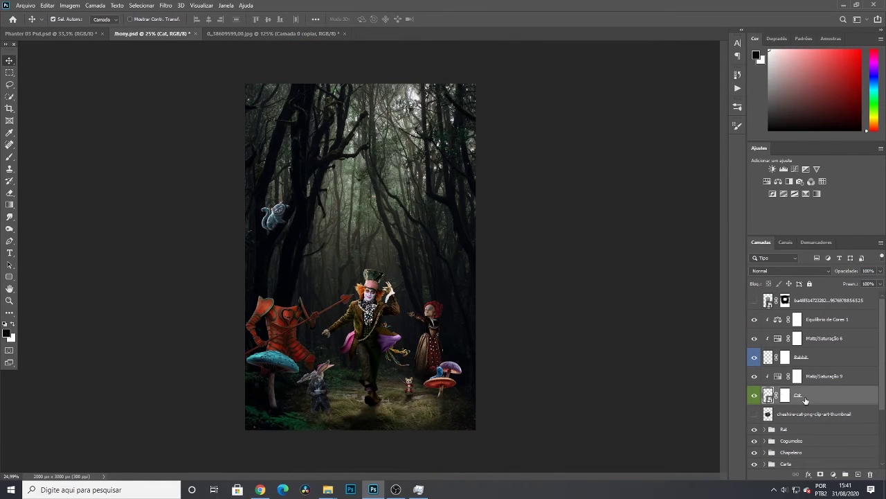
{"action": "left_click", "coordinate": [808, 356]}
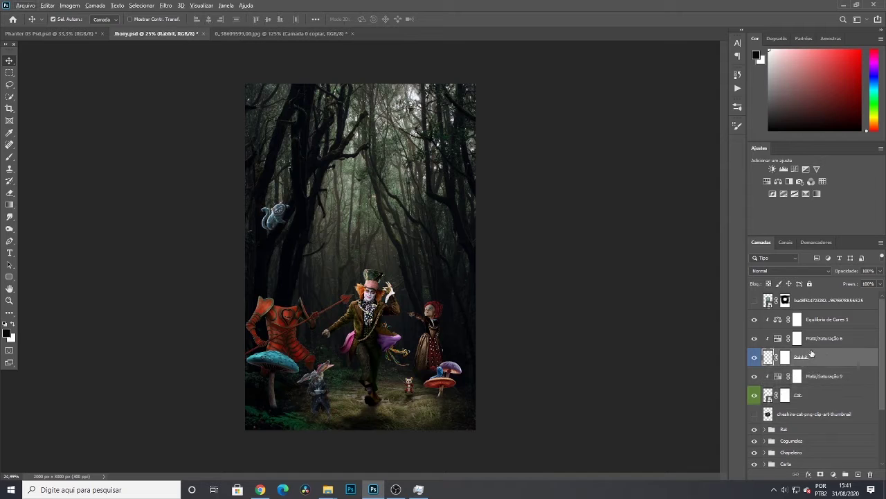
{"action": "left_click", "coordinate": [822, 320], "text": "shift"}
{"action": "key", "text": "ctrl+g"}
{"action": "double_click", "coordinate": [790, 317]}
{"action": "type", "text": "Rabbit"}
{"action": "key", "text": "Return"}
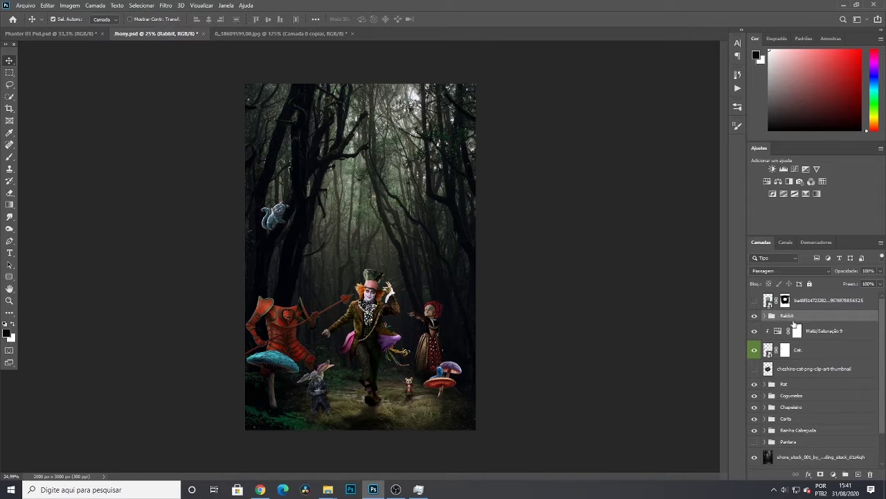
{"action": "left_click", "coordinate": [764, 315]}
{"action": "left_click", "coordinate": [764, 316]}
{"action": "left_click", "coordinate": [765, 315]}
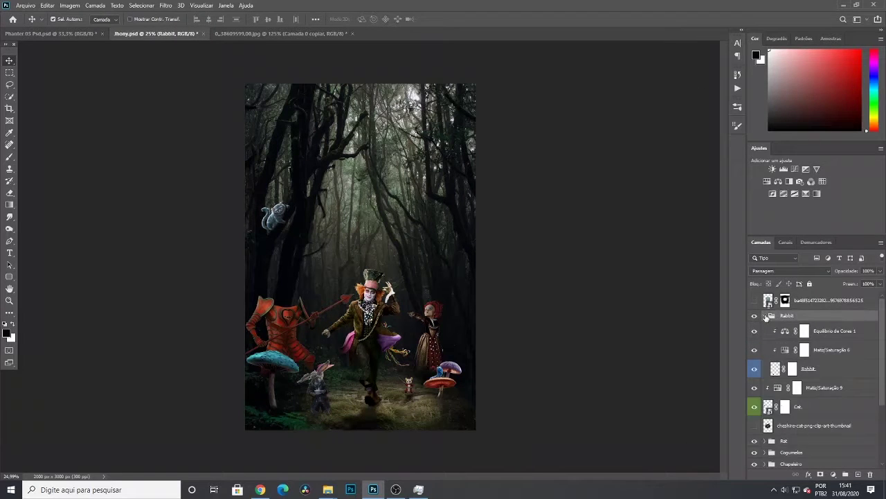
{"action": "left_click", "coordinate": [811, 373]}
{"action": "left_click", "coordinate": [764, 316]}
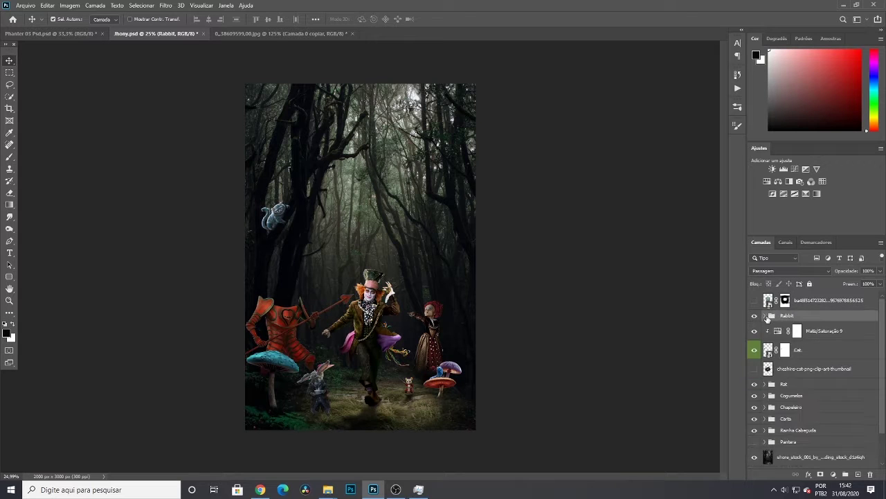
Duplicate the Rabbit layer inside its group, place the copy beneath the original, and turn it black with Levels
{"action": "left_click", "coordinate": [764, 316]}
{"action": "left_click", "coordinate": [827, 373]}
{"action": "key", "text": "ctrl+j"}
{"action": "left_click_drag", "start_coordinate": [829, 378], "coordinate": [815, 391]}
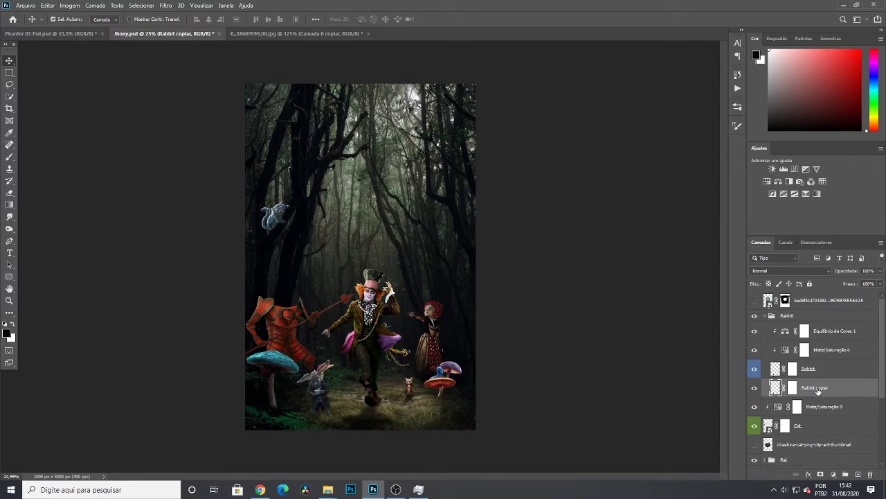
{"action": "key", "text": "ctrl+l"}
{"action": "left_click", "coordinate": [728, 167]}
Flip the black rabbit copy downward and skew it into a flattened shadow below the rabbit's feet
{"action": "key", "text": "ctrl+t"}
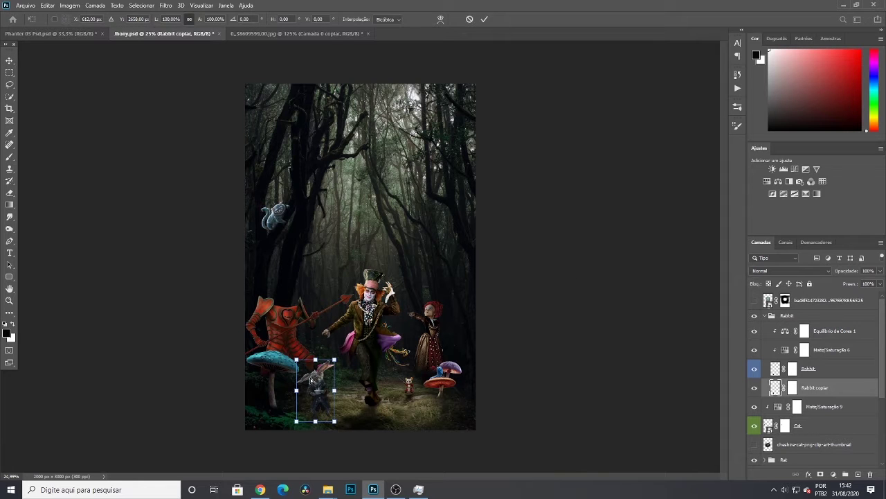
{"action": "left_click_drag", "start_coordinate": [315, 359], "coordinate": [304, 438]}
{"action": "scroll", "coordinate": [304, 436], "scroll_direction": "up", "scroll_amount": 5}
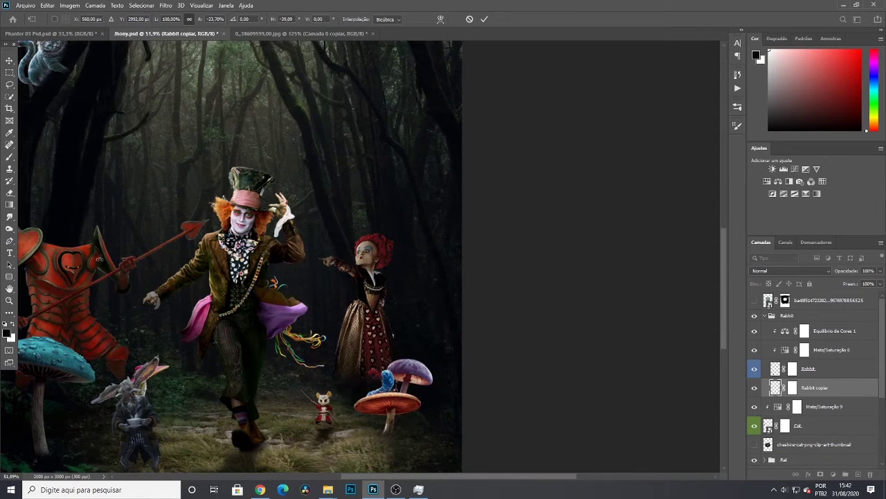
{"action": "key", "text": "Return"}
Reposition the rabbit's flattened shadow so it sits on the ground just below the rabbit
{"action": "scroll", "coordinate": [99, 259], "scroll_direction": "down", "scroll_amount": 3}
{"action": "scroll", "coordinate": [278, 408], "scroll_direction": "up", "scroll_amount": 4}
{"action": "scroll", "coordinate": [291, 409], "scroll_direction": "down", "scroll_amount": 3}
{"action": "key", "text": "ctrl+t"}
{"action": "left_click_drag", "start_coordinate": [341, 395], "coordinate": [366, 400]}
{"action": "left_click_drag", "start_coordinate": [361, 397], "coordinate": [361, 395]}
{"action": "key", "text": "Return"}
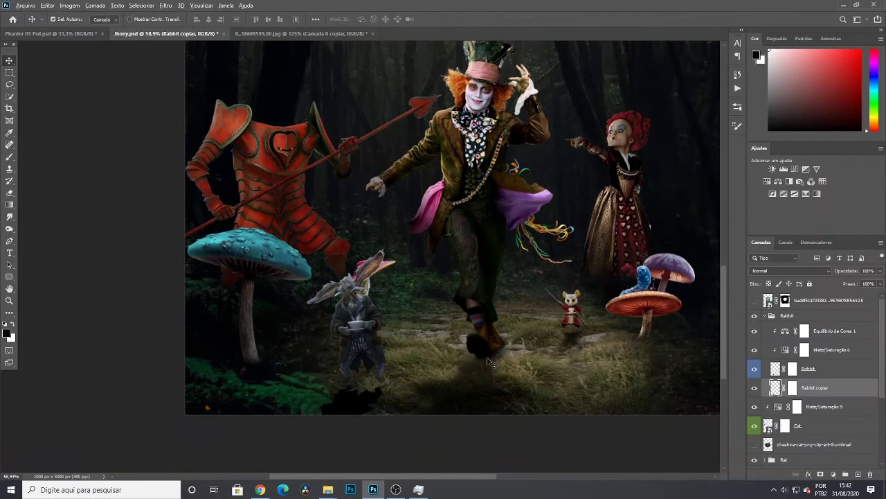
Soften the rabbit's shadow with a Gaussian Blur and reduce its opacity to about 69%
{"action": "key", "text": "ctrl+0"}
{"action": "left_click", "coordinate": [165, 5]}
{"action": "mouse_move", "coordinate": [208, 109]}
{"action": "left_click", "coordinate": [334, 162]}
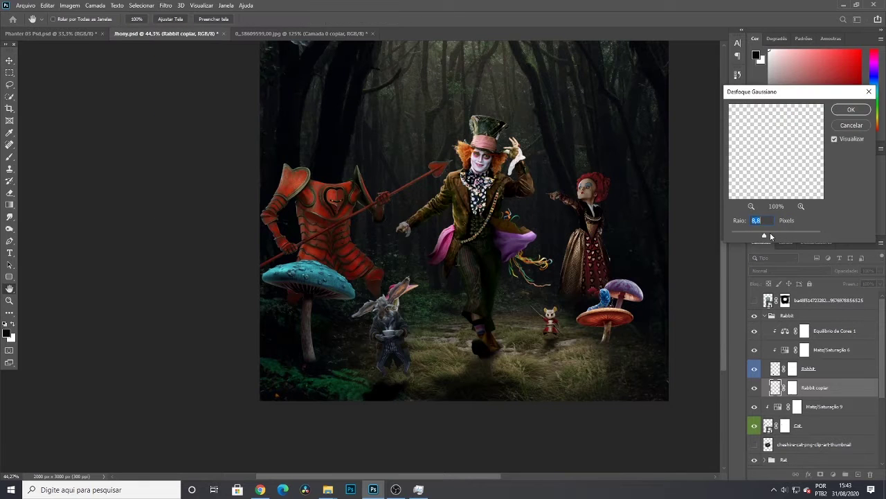
{"action": "left_click", "coordinate": [776, 237]}
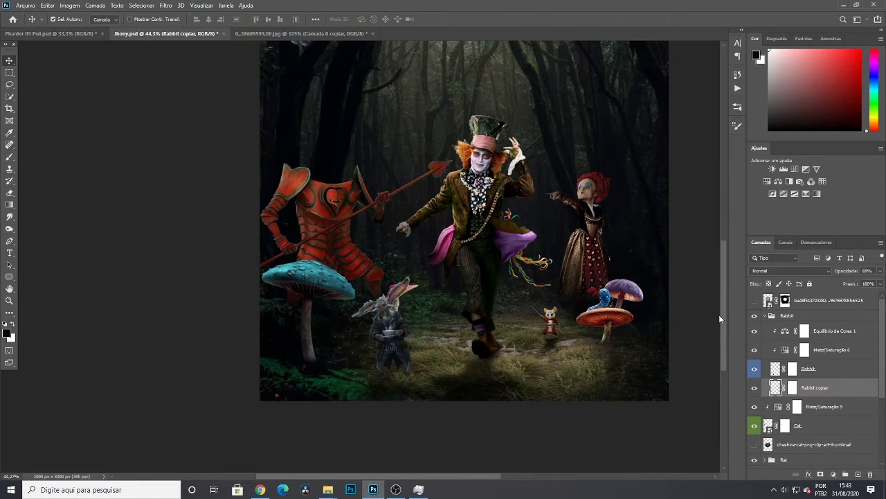
Re-soften the rabbit's flattened shadow with Gaussian Blur and lower its opacity, finishing with the Rabbit group collapsed
{"action": "key", "text": "ctrl+t"}
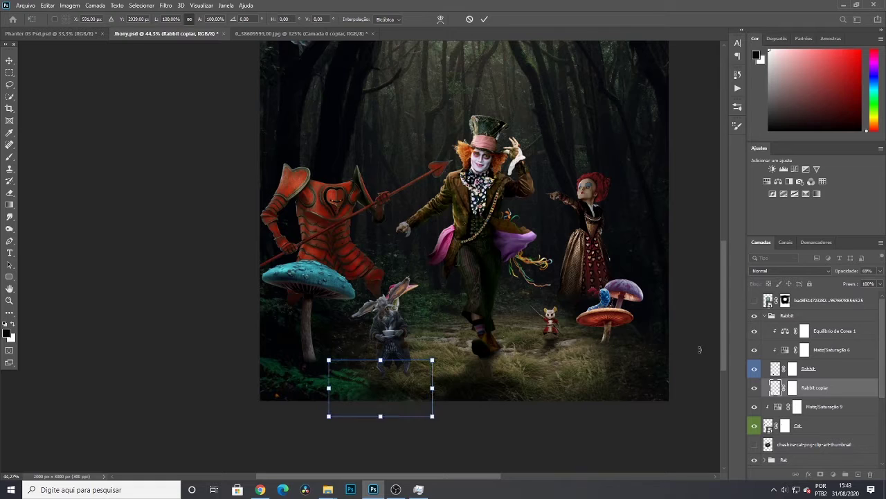
{"action": "key", "text": "Return"}
{"action": "left_click", "coordinate": [166, 6]}
{"action": "mouse_move", "coordinate": [187, 113]}
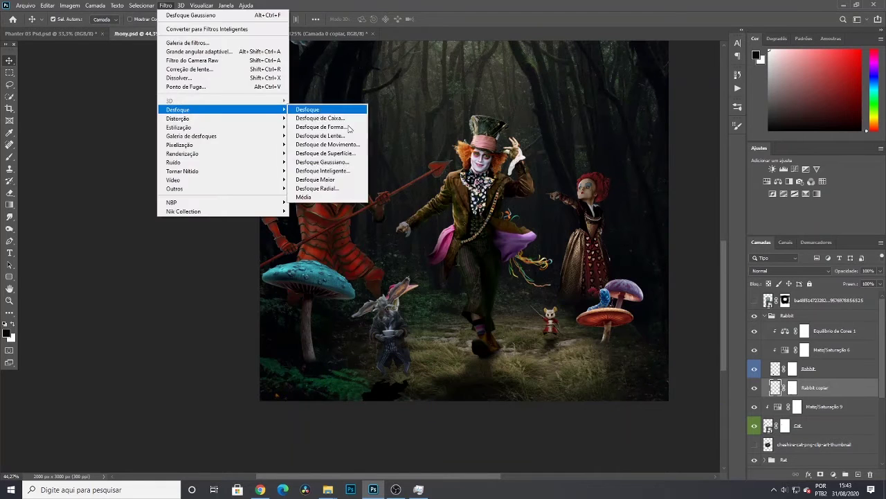
{"action": "left_click", "coordinate": [335, 162]}
{"action": "key", "text": "Return"}
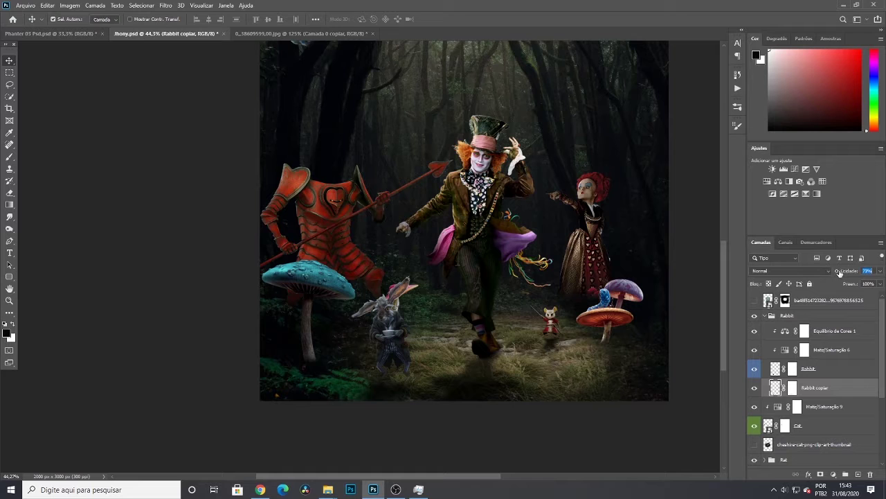
{"action": "scroll", "coordinate": [550, 389], "scroll_direction": "down", "scroll_amount": 2}
{"action": "scroll", "coordinate": [554, 389], "scroll_direction": "up", "scroll_amount": 4}
{"action": "left_click", "coordinate": [764, 315]}
Duplicate the Lagarta Azul layer in the Cogumelos group, place the copy beneath the original, and turn it black with Levels
{"action": "scroll", "coordinate": [794, 342], "scroll_direction": "down", "scroll_amount": 2}
{"action": "scroll", "coordinate": [797, 360], "scroll_direction": "up", "scroll_amount": 2}
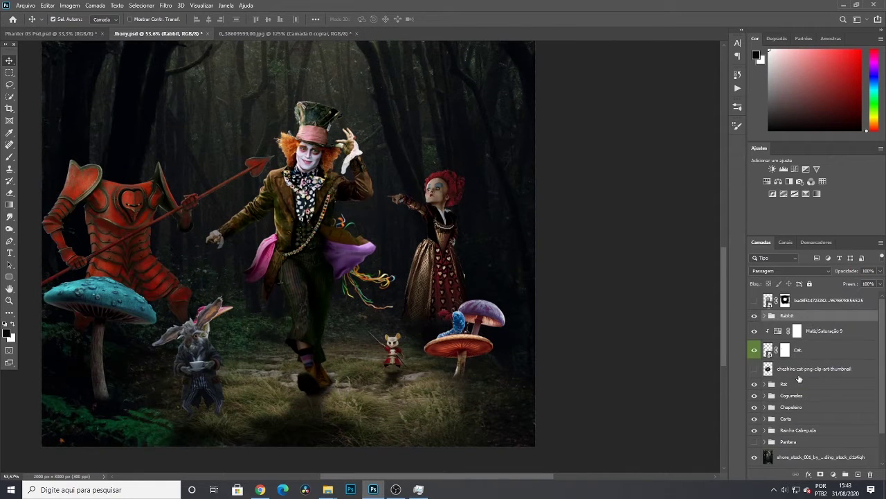
{"action": "scroll", "coordinate": [799, 379], "scroll_direction": "down", "scroll_amount": 2}
{"action": "left_click", "coordinate": [765, 360]}
{"action": "scroll", "coordinate": [786, 391], "scroll_direction": "down", "scroll_amount": 4}
{"action": "left_click", "coordinate": [834, 414]}
{"action": "key", "text": "ctrl+j"}
{"action": "left_click_drag", "start_coordinate": [834, 414], "coordinate": [839, 441]}
{"action": "key", "text": "ctrl+l"}
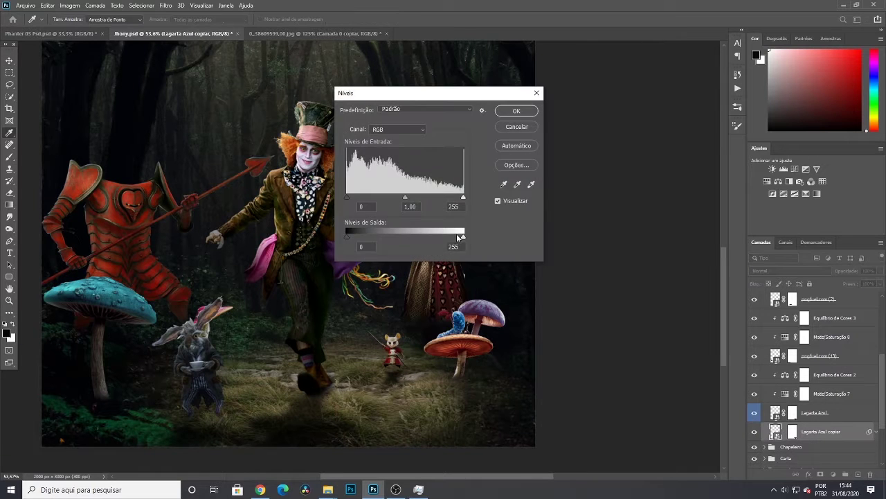
{"action": "key", "text": "Return"}
Flip the black caterpillar-mushroom copy downward, flatten it to about 36% height, and skew it about -16° below the stem
{"action": "key", "text": "ctrl+t"}
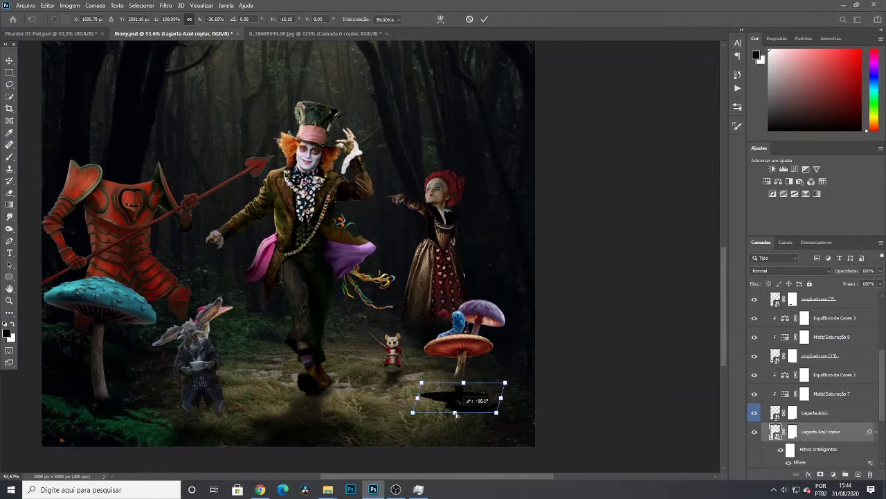
{"action": "left_click_drag", "start_coordinate": [456, 413], "coordinate": [455, 413]}
{"action": "key", "text": "Return"}
Move the mushroom shadow up against the stem's base, skew it horizontally about -38°, and stretch its height to about 112%
{"action": "scroll", "coordinate": [554, 357], "scroll_direction": "up", "scroll_amount": 3}
{"action": "key", "text": "ctrl+t"}
{"action": "left_click_drag", "start_coordinate": [379, 430], "coordinate": [377, 414]}
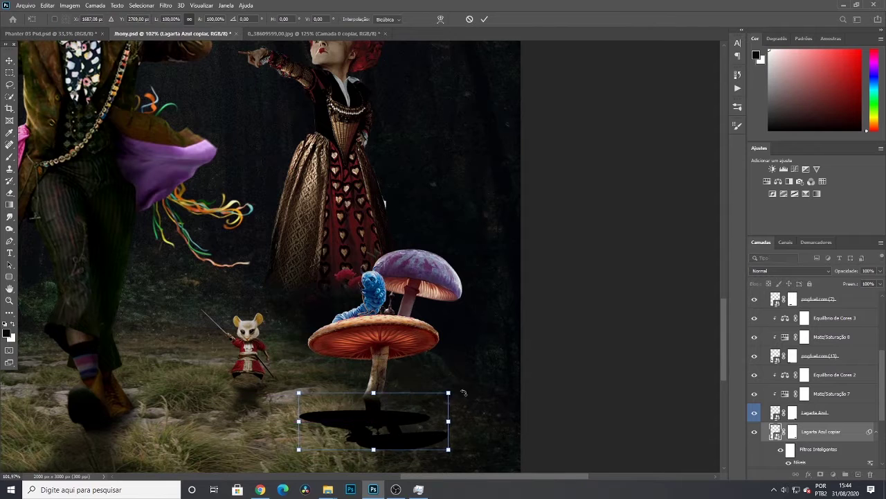
{"action": "left_click_drag", "start_coordinate": [373, 448], "coordinate": [324, 458]}
{"action": "left_click_drag", "start_coordinate": [363, 414], "coordinate": [366, 417]}
{"action": "scroll", "coordinate": [554, 385], "scroll_direction": "down", "scroll_amount": 4}
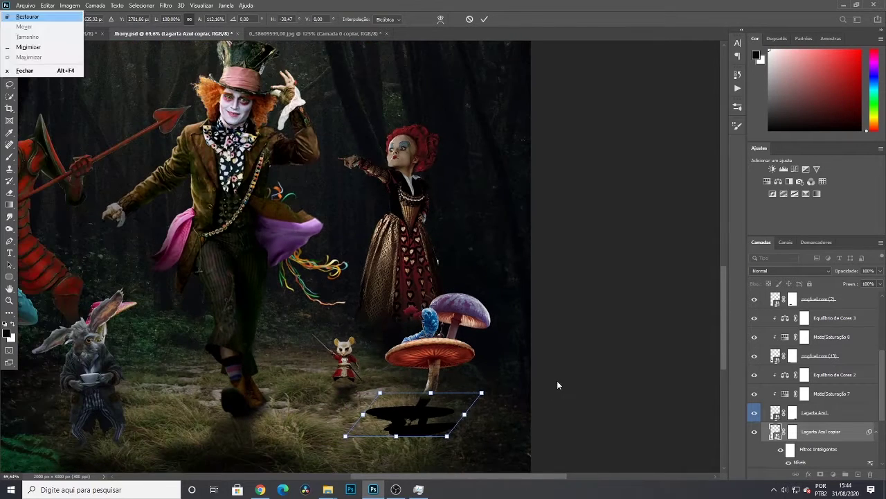
{"action": "key", "text": "Return"}
Soften the caterpillar mushroom's shadow with an 18-pixel Gaussian Blur and reduce its opacity to 80%
{"action": "scroll", "coordinate": [559, 385], "scroll_direction": "down", "scroll_amount": 5}
{"action": "left_click", "coordinate": [164, 6]}
{"action": "mouse_move", "coordinate": [201, 110]}
{"action": "left_click", "coordinate": [322, 164]}
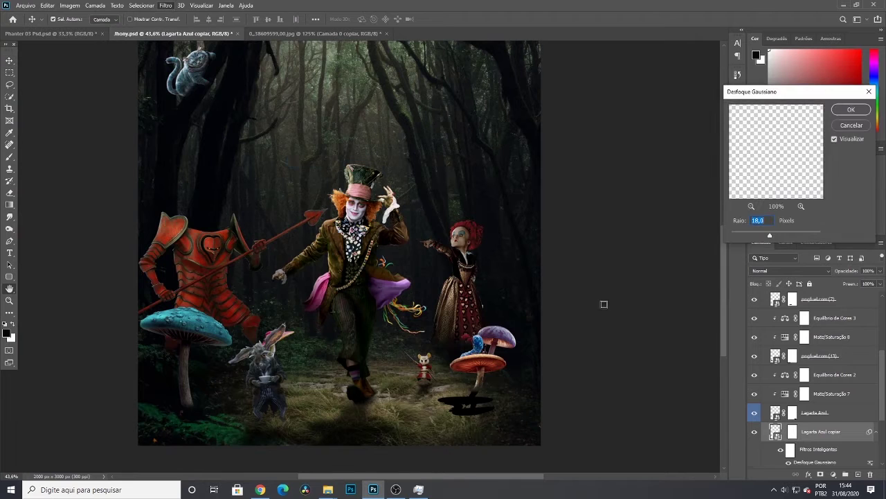
{"action": "left_click", "coordinate": [846, 112]}
{"action": "key", "text": "ctrl+t"}
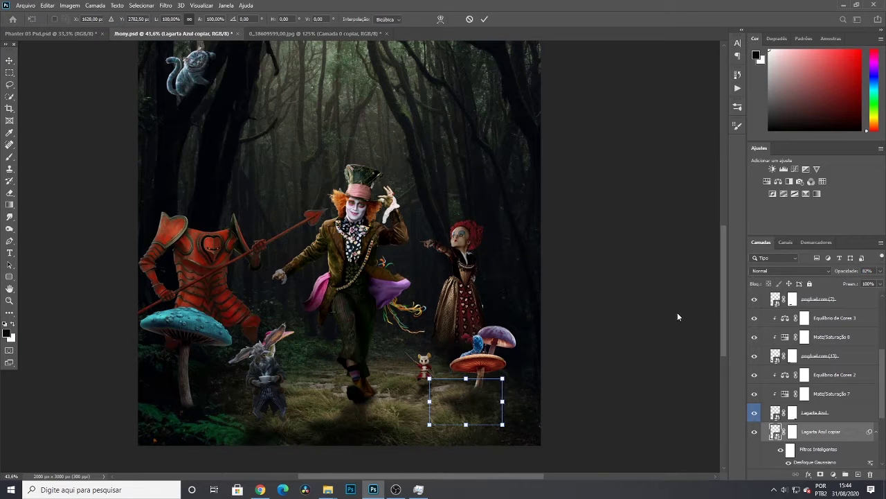
{"action": "key", "text": "Return"}
{"action": "scroll", "coordinate": [600, 377], "scroll_direction": "down", "scroll_amount": 5}
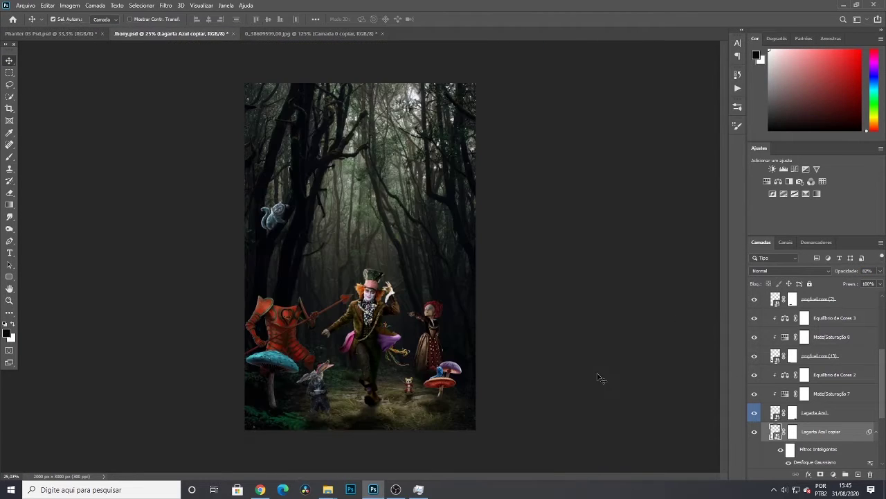
{"action": "scroll", "coordinate": [573, 395], "scroll_direction": "up", "scroll_amount": 2}
{"action": "left_click_drag", "start_coordinate": [844, 274], "coordinate": [842, 274]}
{"action": "scroll", "coordinate": [563, 388], "scroll_direction": "down", "scroll_amount": 2}
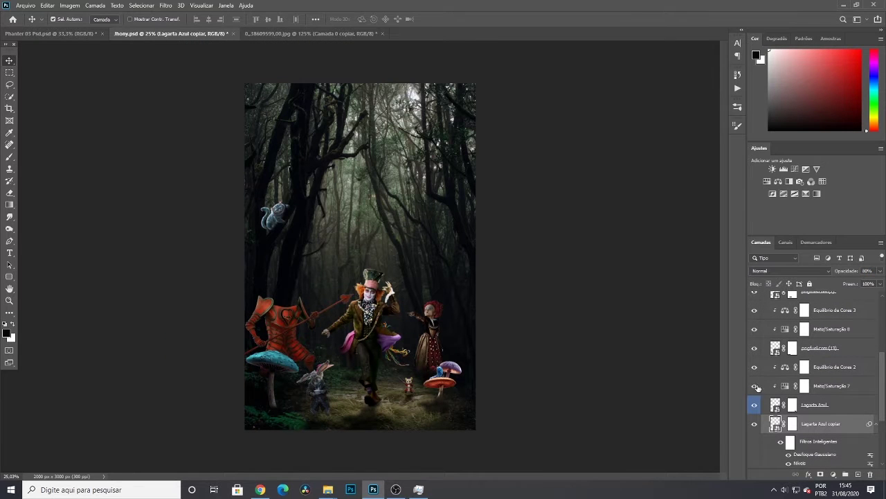
Paint on the pngfuel.com (13) layer mask around the blue mushroom's base with a soft black brush at 29% opacity
{"action": "left_click", "coordinate": [793, 347]}
{"action": "scroll", "coordinate": [274, 415], "scroll_direction": "up", "scroll_amount": 4}
{"action": "left_click", "coordinate": [9, 157]}
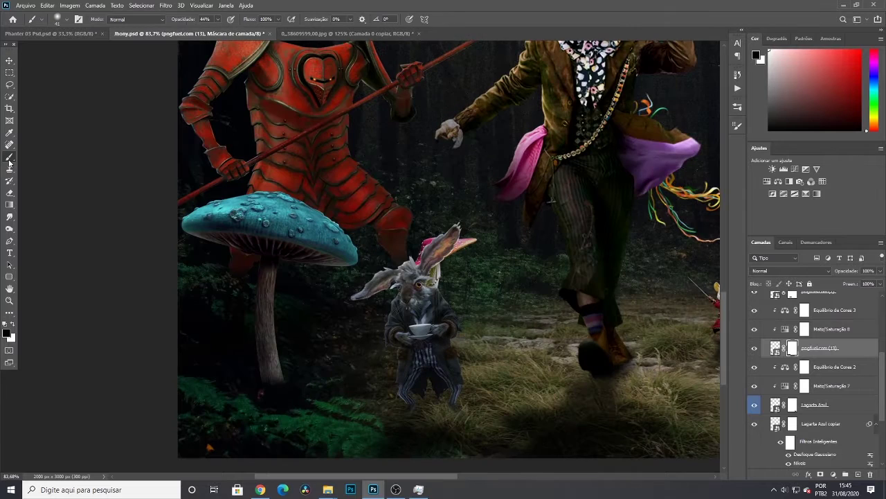
{"action": "scroll", "coordinate": [558, 415], "scroll_direction": "down", "scroll_amount": 5}
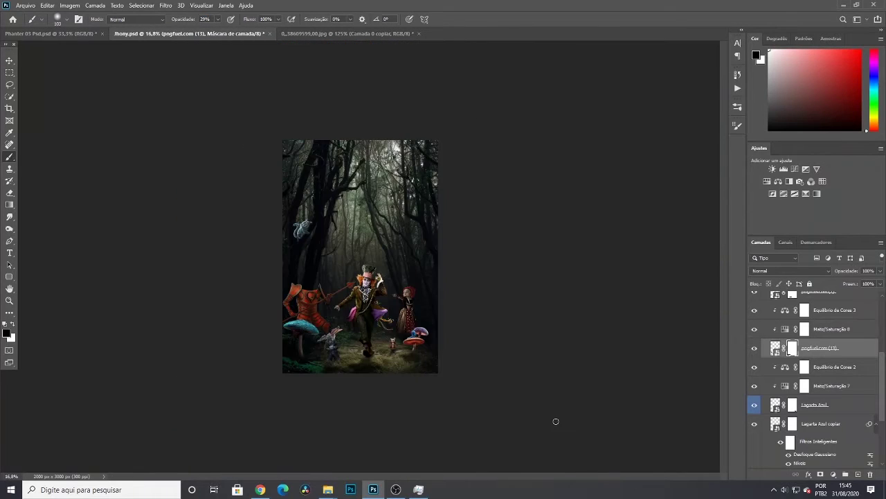
{"action": "scroll", "coordinate": [530, 418], "scroll_direction": "up", "scroll_amount": 5}
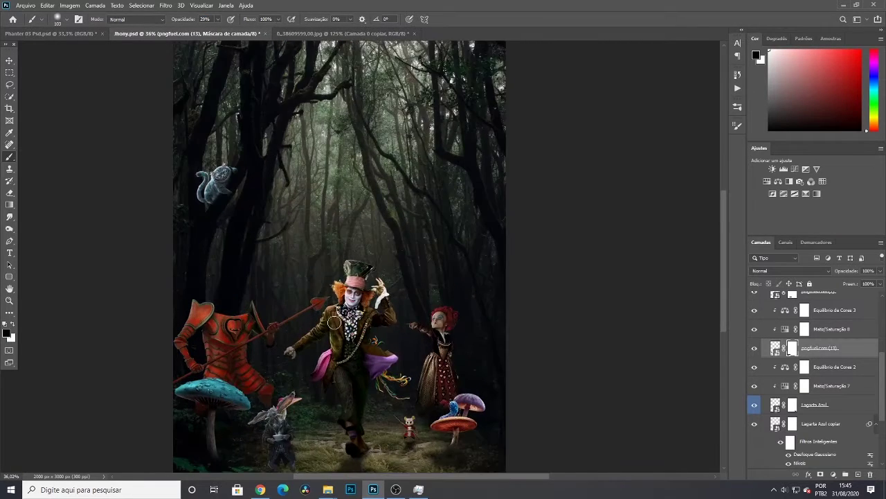
{"action": "scroll", "coordinate": [530, 417], "scroll_direction": "down", "scroll_amount": 3}
{"action": "scroll", "coordinate": [789, 367], "scroll_direction": "up", "scroll_amount": 3}
Add a Curves adjustment clipped to the Rainha Cabeçuda group and raise the highlights slightly
{"action": "left_click", "coordinate": [764, 350]}
{"action": "left_click", "coordinate": [796, 396]}
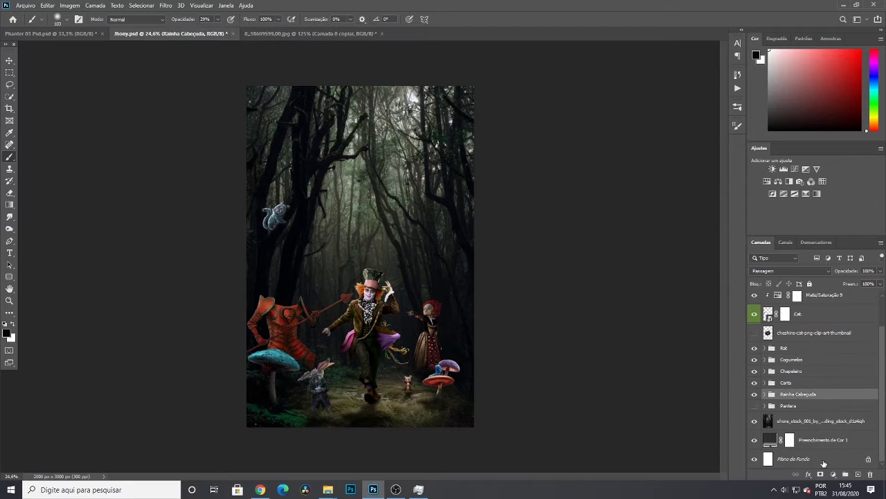
{"action": "left_click", "coordinate": [833, 474]}
{"action": "left_click", "coordinate": [818, 362]}
{"action": "key", "text": "ctrl+z"}
{"action": "mouse_move", "coordinate": [803, 288]}
{"action": "left_mouse_down"}
{"action": "mouse_move", "coordinate": [798, 281]}
{"action": "mouse_move", "coordinate": [795, 293]}
{"action": "left_mouse_up"}
{"action": "left_click", "coordinate": [781, 406]}
{"action": "left_click", "coordinate": [847, 203]}
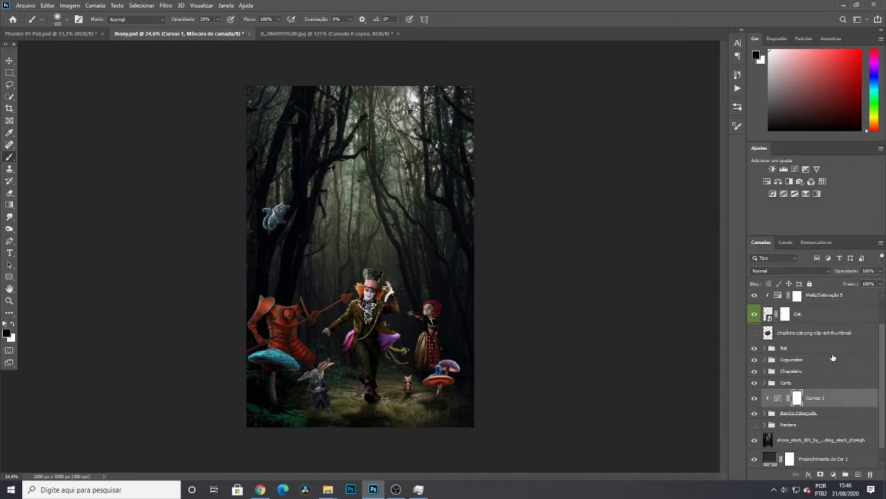
Add a clipped Curves adjustment above the Carta group, raising the highlights and adjusting the shadow point
{"action": "left_click", "coordinate": [799, 382]}
{"action": "left_click", "coordinate": [832, 474]}
{"action": "left_click", "coordinate": [823, 356]}
{"action": "left_click_drag", "start_coordinate": [797, 298], "coordinate": [797, 293]}
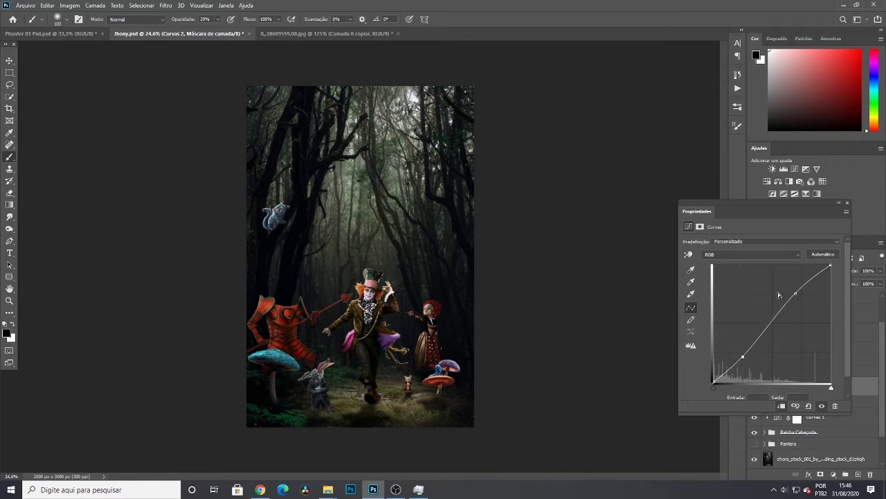
{"action": "left_click_drag", "start_coordinate": [740, 353], "coordinate": [739, 349]}
{"action": "left_click_drag", "start_coordinate": [799, 301], "coordinate": [796, 293]}
{"action": "left_click", "coordinate": [847, 202]}
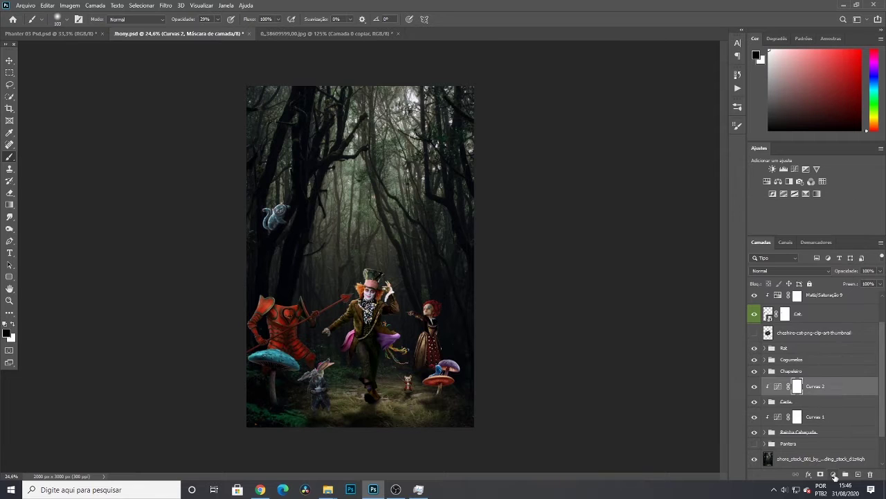
Add a clipped Hue/Saturation adjustment above the card soldier's curves and lower the saturation to about -16
{"action": "left_click", "coordinate": [833, 474]}
{"action": "left_click", "coordinate": [790, 393]}
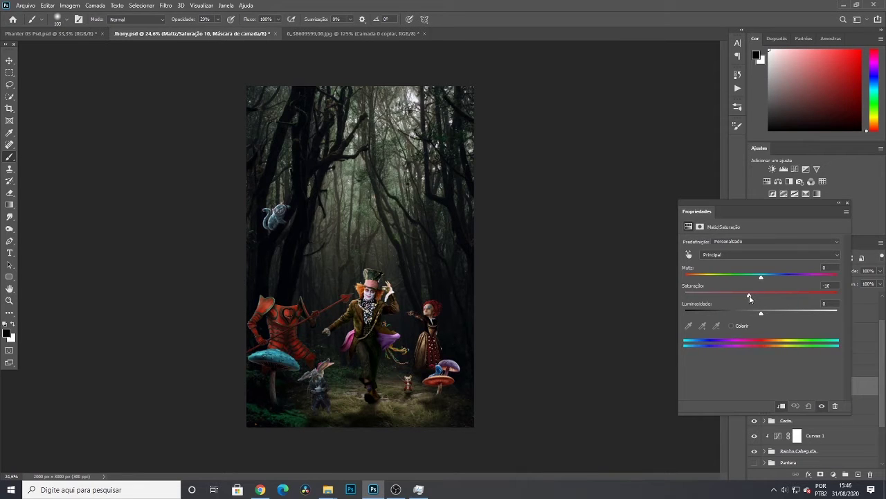
{"action": "left_click", "coordinate": [847, 202]}
Add a Curves adjustment clipped to the Chapeleiro group and shape a gentle S-curve for more contrast
{"action": "left_click", "coordinate": [783, 372]}
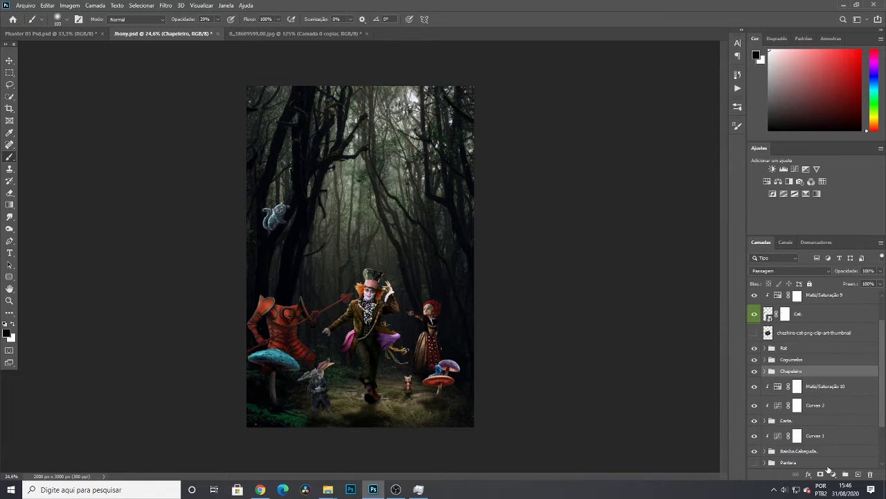
{"action": "left_click", "coordinate": [833, 474]}
{"action": "left_click", "coordinate": [835, 357]}
{"action": "left_click_drag", "start_coordinate": [795, 311], "coordinate": [797, 290]}
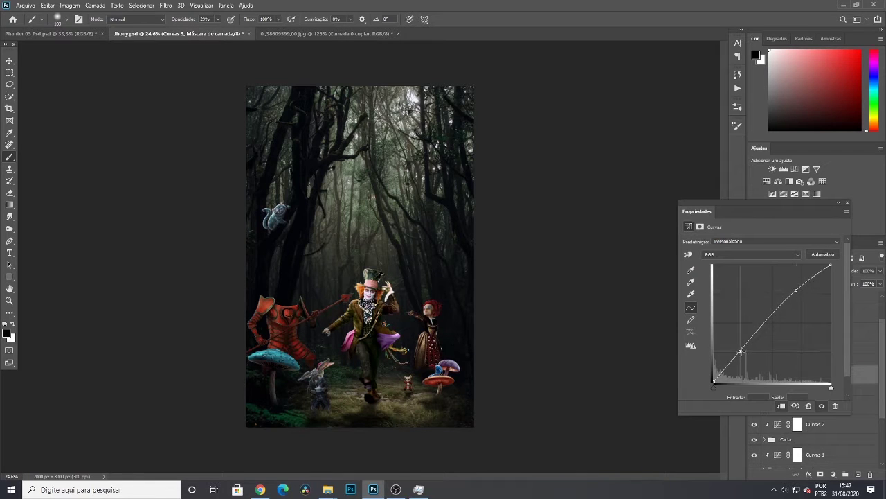
{"action": "left_click_drag", "start_coordinate": [741, 351], "coordinate": [745, 354]}
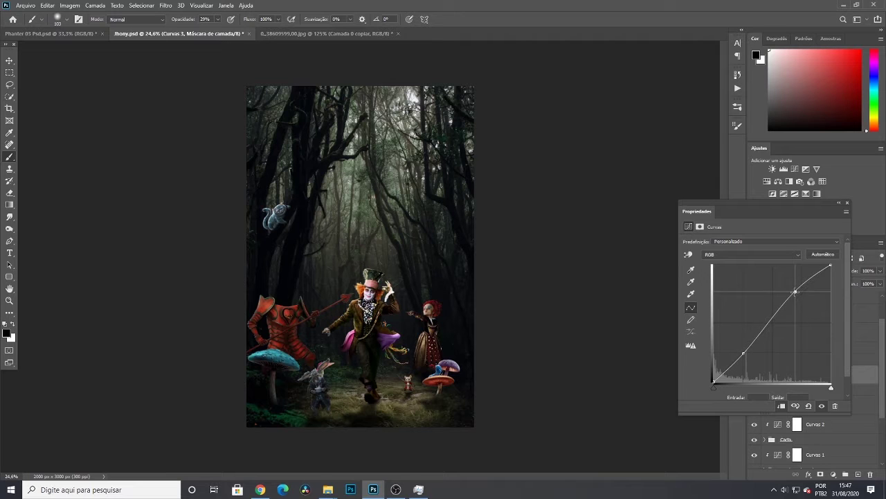
{"action": "left_click", "coordinate": [847, 203]}
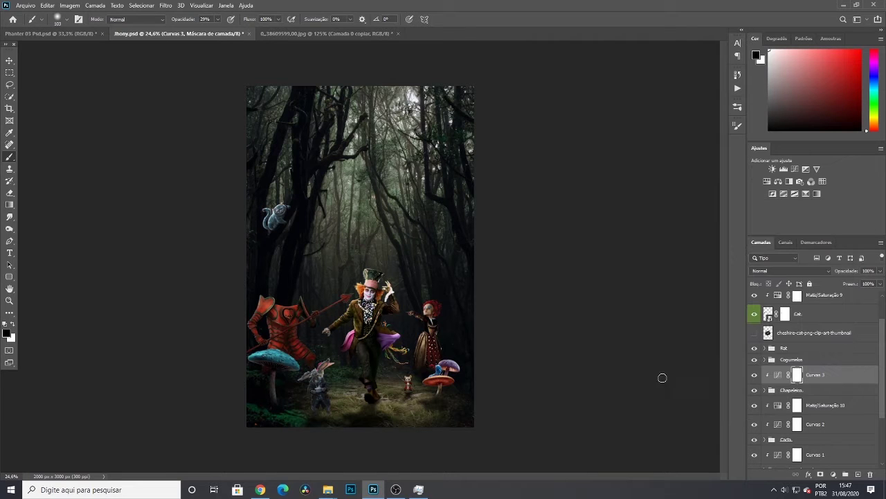
{"action": "scroll", "coordinate": [663, 377], "scroll_direction": "down", "scroll_amount": 2}
{"action": "scroll", "coordinate": [662, 377], "scroll_direction": "up", "scroll_amount": 2}
Add a Curves adjustment clipped to the Cogumelos group and lift the curve slightly to brighten the mushrooms
{"action": "left_click", "coordinate": [814, 359]}
{"action": "left_click", "coordinate": [833, 474]}
{"action": "left_click", "coordinate": [825, 359]}
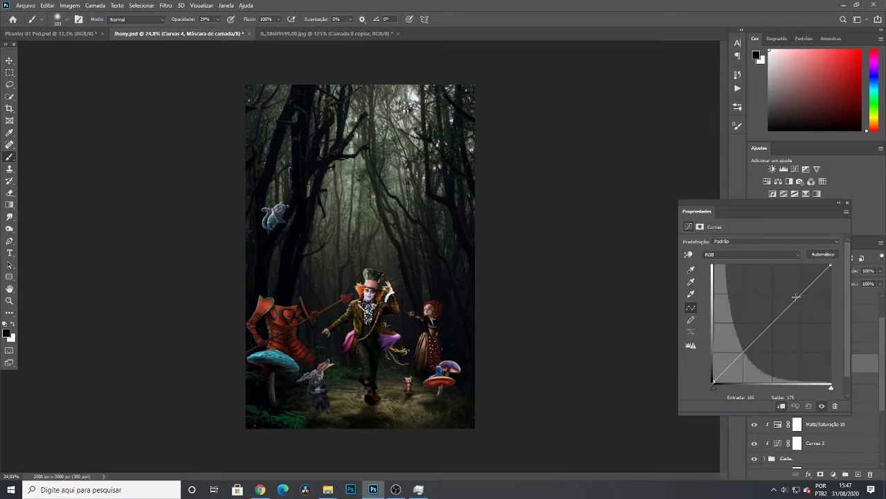
{"action": "left_click_drag", "start_coordinate": [797, 300], "coordinate": [797, 292]}
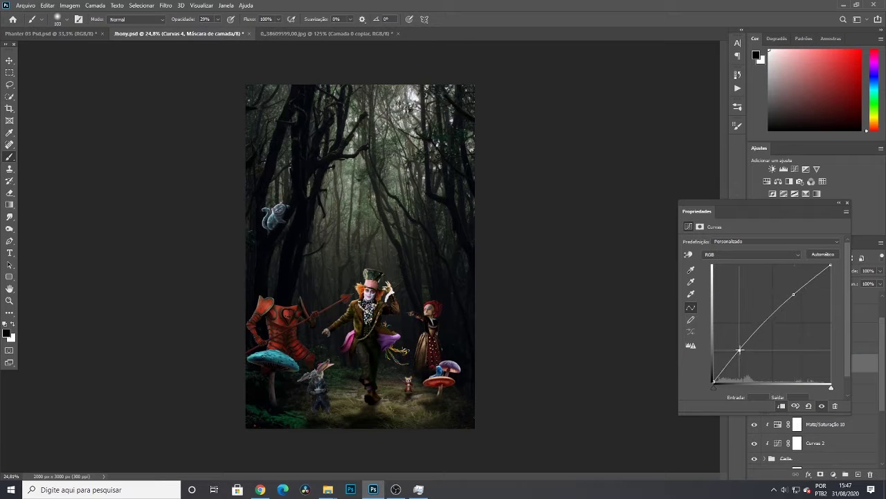
{"action": "left_click", "coordinate": [847, 202]}
Add a Curves adjustment clipped to the Rat group, raising the highlights with a second point anchoring the shadows
{"action": "left_click", "coordinate": [789, 357]}
{"action": "left_click", "coordinate": [833, 474]}
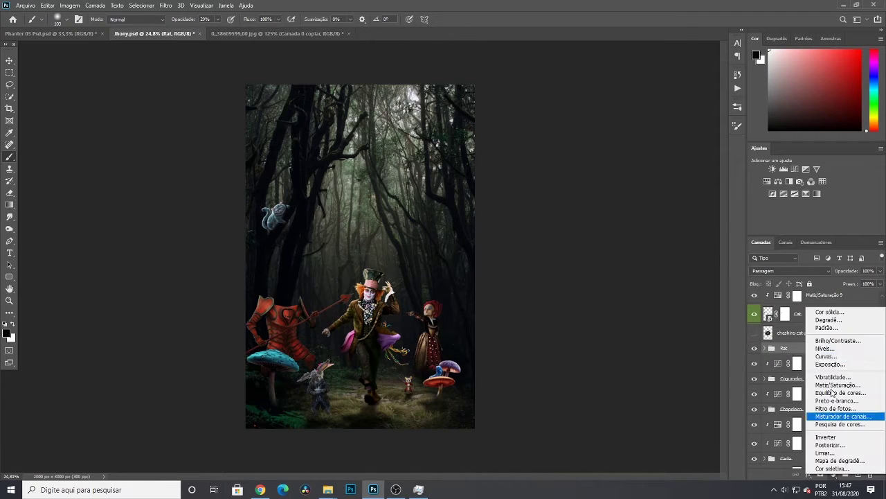
{"action": "left_click", "coordinate": [825, 360]}
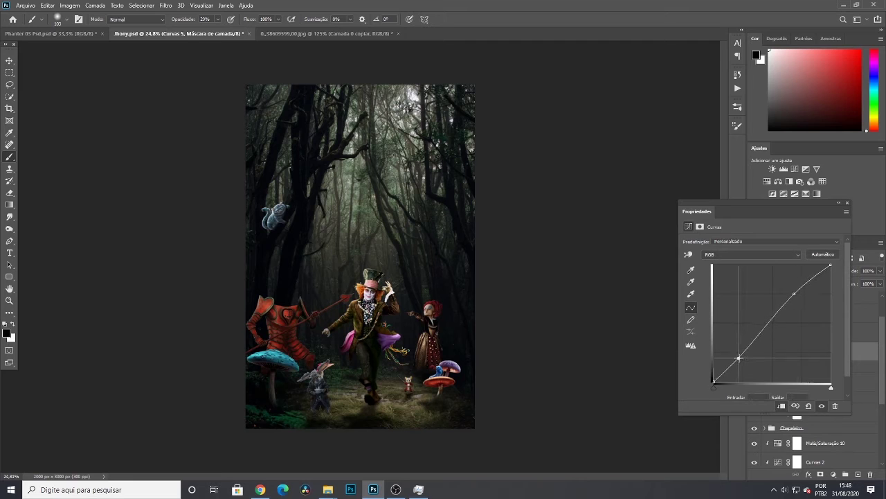
{"action": "left_click", "coordinate": [847, 203]}
Add a clipped Curves adjustment above the Cat layer's Hue/Saturation and shape an S-curve for stronger contrast
{"action": "scroll", "coordinate": [828, 319], "scroll_direction": "up", "scroll_amount": 2}
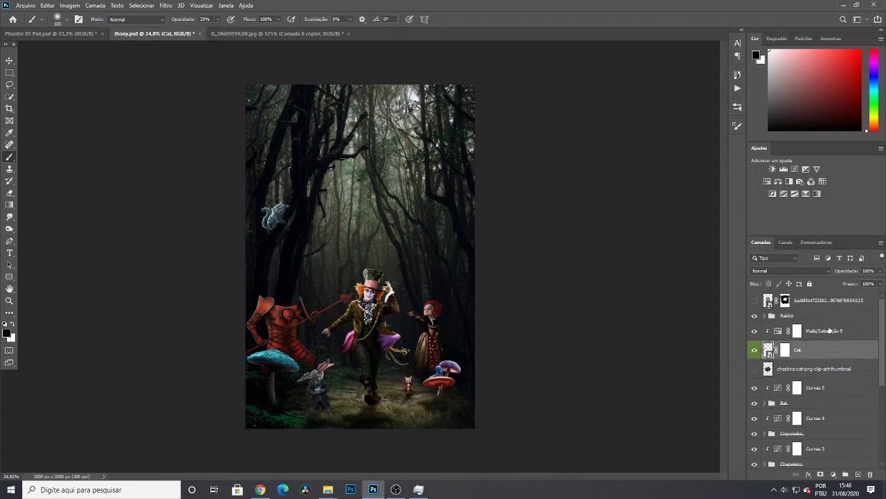
{"action": "left_click", "coordinate": [823, 330]}
{"action": "left_click", "coordinate": [834, 474]}
{"action": "left_click", "coordinate": [826, 360]}
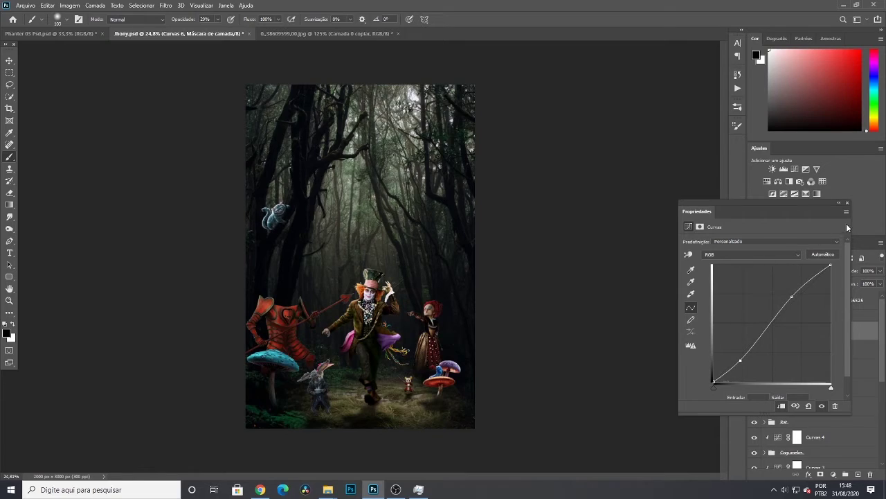
{"action": "left_click", "coordinate": [846, 203]}
Place the smoke_025_by_isostock_d1ykbmg image from the Imagens folder into the composite near the blue caterpillar
{"action": "scroll", "coordinate": [419, 370], "scroll_direction": "up", "scroll_amount": 10}
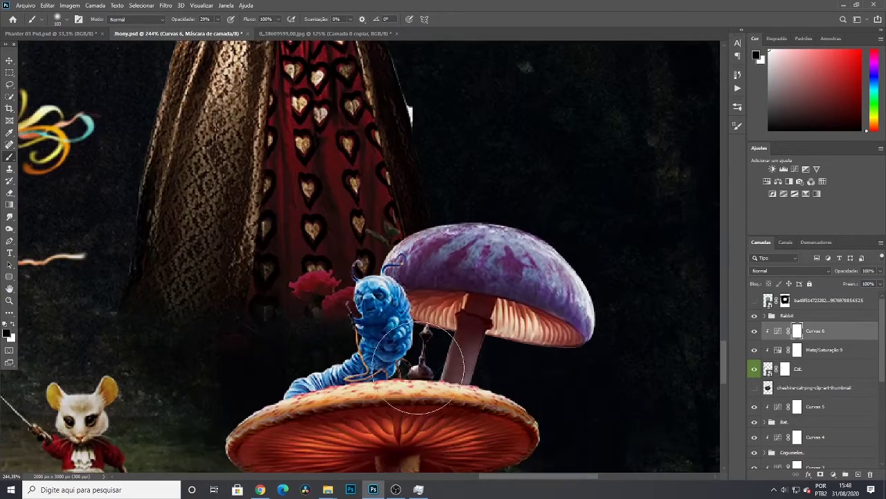
{"action": "left_click", "coordinate": [328, 490]}
{"action": "left_click", "coordinate": [360, 449]}
{"action": "scroll", "coordinate": [352, 340], "scroll_direction": "down", "scroll_amount": 5}
{"action": "left_click", "coordinate": [67, 246]}
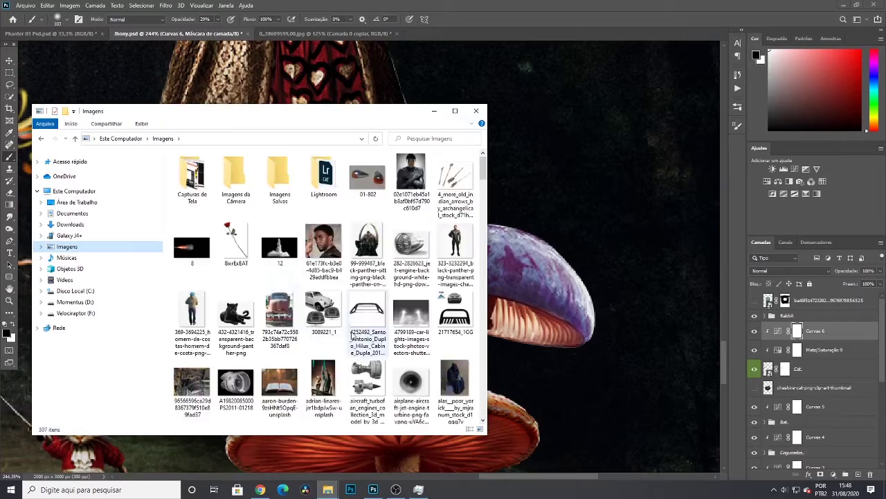
{"action": "scroll", "coordinate": [353, 336], "scroll_direction": "down", "scroll_amount": 15}
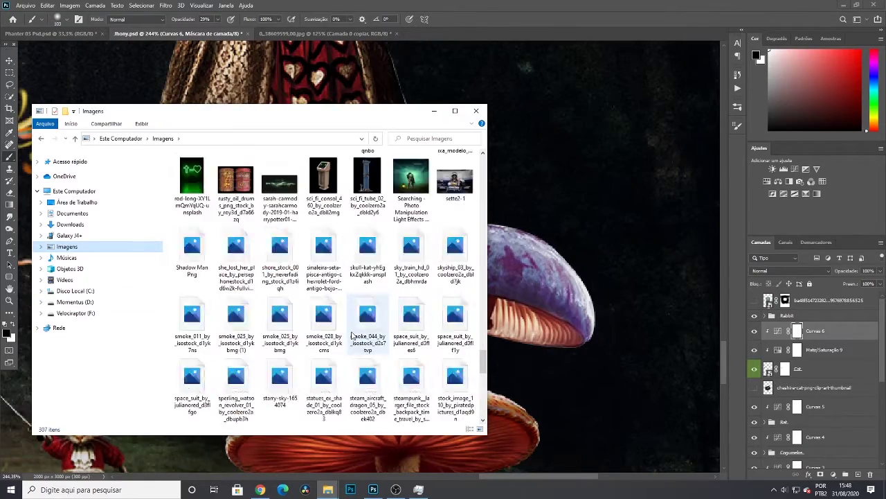
{"action": "left_click_drag", "start_coordinate": [368, 317], "coordinate": [552, 276]}
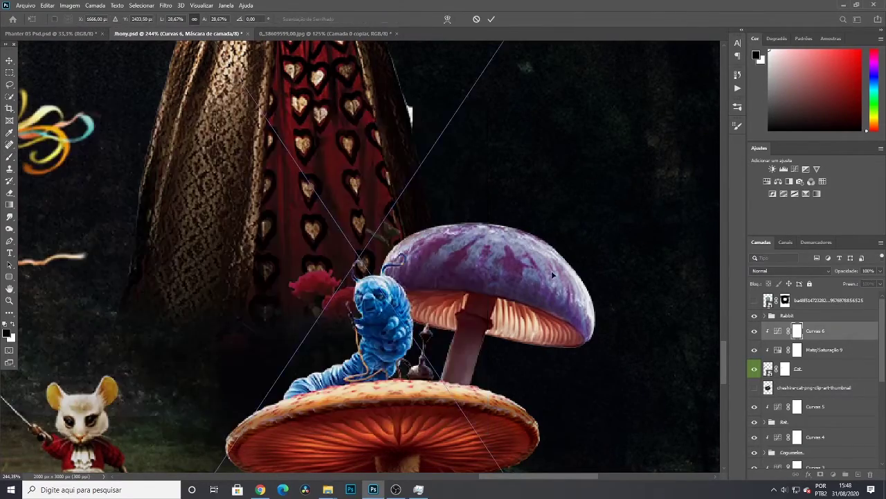
Set the smoke layer's blending mode to Divisão and scale it down to about 114 × 171 px over the caterpillar
{"action": "scroll", "coordinate": [553, 275], "scroll_direction": "down", "scroll_amount": 10}
{"action": "left_click", "coordinate": [789, 271]}
{"action": "left_click", "coordinate": [770, 339]}
{"action": "scroll", "coordinate": [597, 201], "scroll_direction": "down", "scroll_amount": 4}
{"action": "left_click_drag", "start_coordinate": [511, 215], "coordinate": [431, 331]}
{"action": "scroll", "coordinate": [447, 360], "scroll_direction": "up", "scroll_amount": 9}
{"action": "scroll", "coordinate": [534, 357], "scroll_direction": "down", "scroll_amount": 5}
{"action": "left_click_drag", "start_coordinate": [511, 104], "coordinate": [489, 133]}
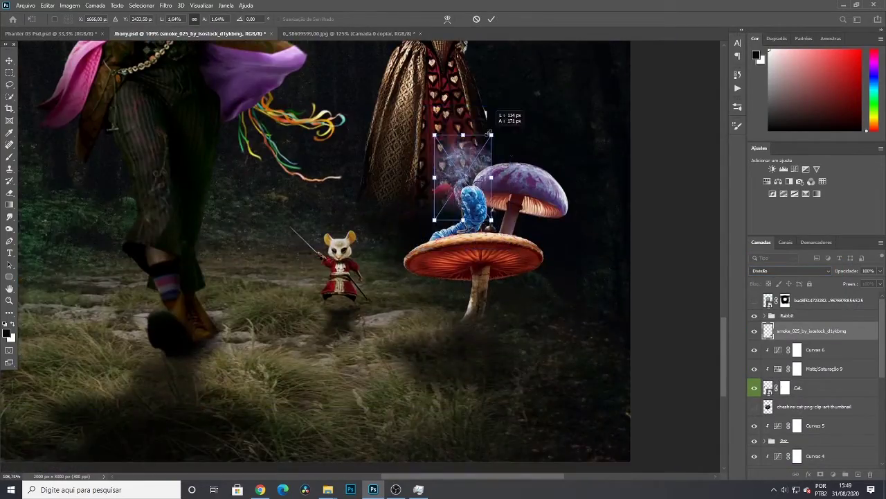
Scale the smoke to about 1.29%, position its lower tip at the caterpillar's mouth and warp the tip to meet the mouth
{"action": "scroll", "coordinate": [500, 184], "scroll_direction": "up", "scroll_amount": 8}
{"action": "left_click_drag", "start_coordinate": [351, 273], "coordinate": [303, 197]}
{"action": "scroll", "coordinate": [303, 197], "scroll_direction": "down", "scroll_amount": 3}
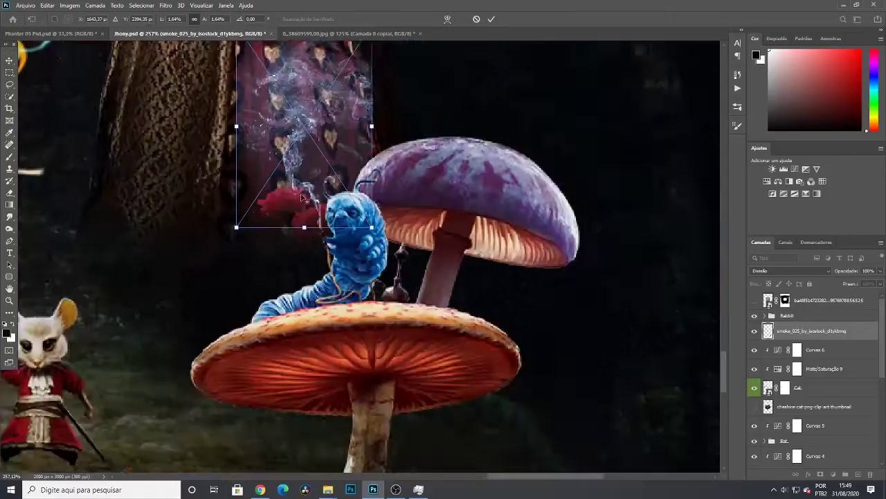
{"action": "scroll", "coordinate": [302, 199], "scroll_direction": "down", "scroll_amount": 3}
{"action": "scroll", "coordinate": [237, 202], "scroll_direction": "up", "scroll_amount": 5}
{"action": "right_click", "coordinate": [232, 226]}
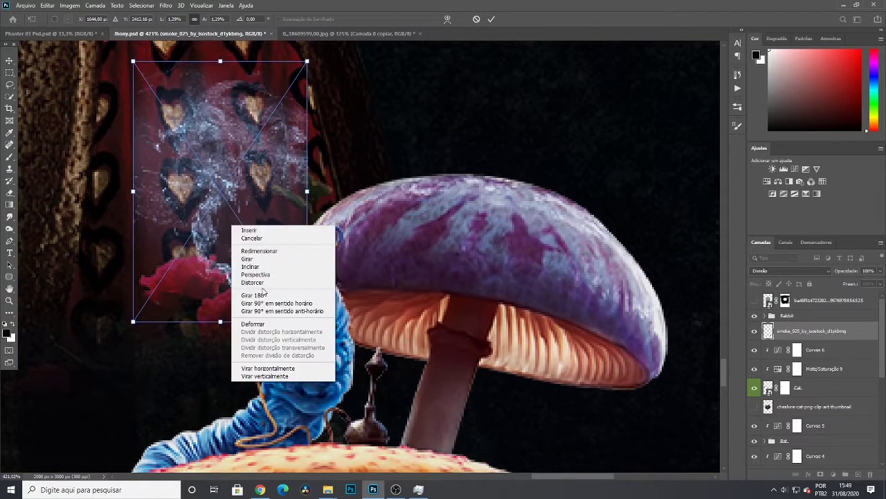
{"action": "left_click", "coordinate": [253, 324]}
{"action": "right_click", "coordinate": [255, 293]}
{"action": "left_click", "coordinate": [453, 319]}
{"action": "key", "text": "Return"}
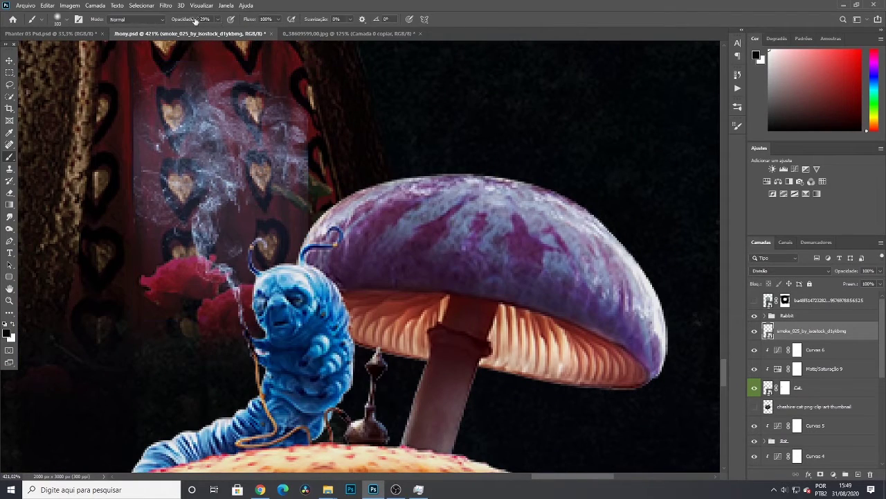
Refine the shape of the smoke layer with the Dissolver (Liquify) filter
{"action": "left_click", "coordinate": [166, 6]}
{"action": "left_click", "coordinate": [214, 78]}
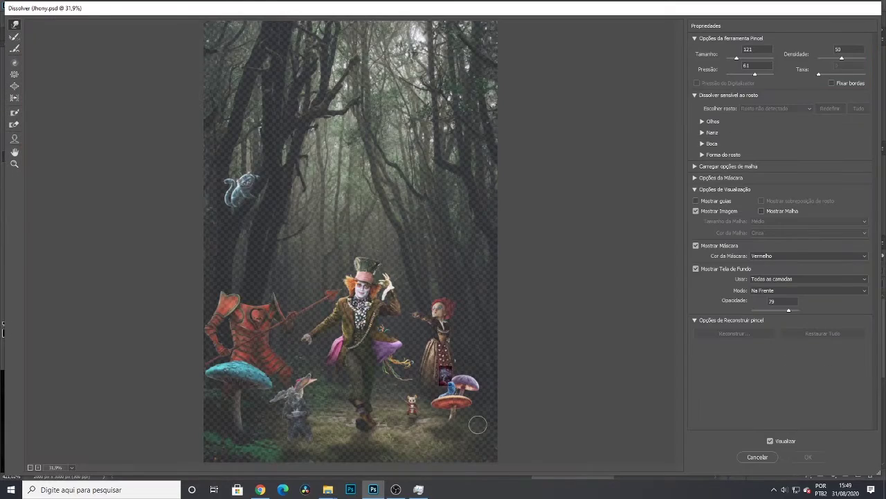
{"action": "key", "text": "Return"}
{"action": "key", "text": "ctrl+t"}
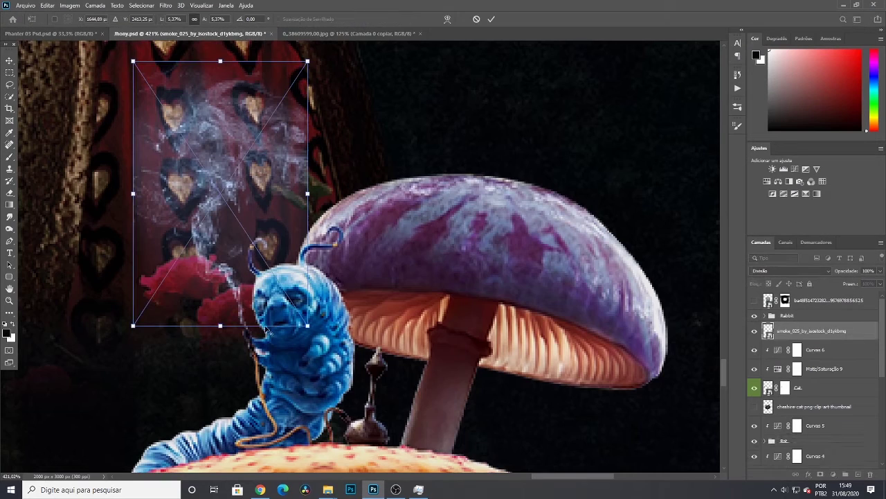
Add a Hue/Saturation adjustment clipped to the smoke, with hue +2, saturation -41 and lightness -23
{"action": "left_click", "coordinate": [833, 475]}
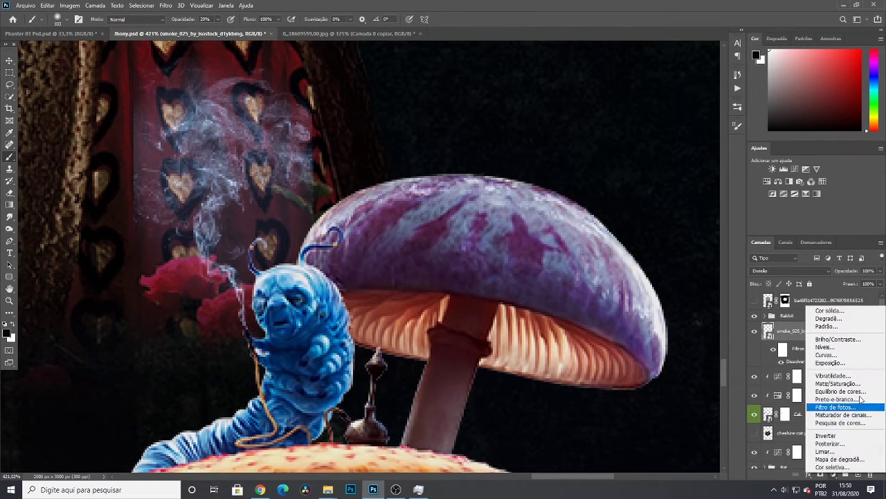
{"action": "left_click", "coordinate": [789, 389]}
{"action": "left_click_drag", "start_coordinate": [761, 313], "coordinate": [736, 314]}
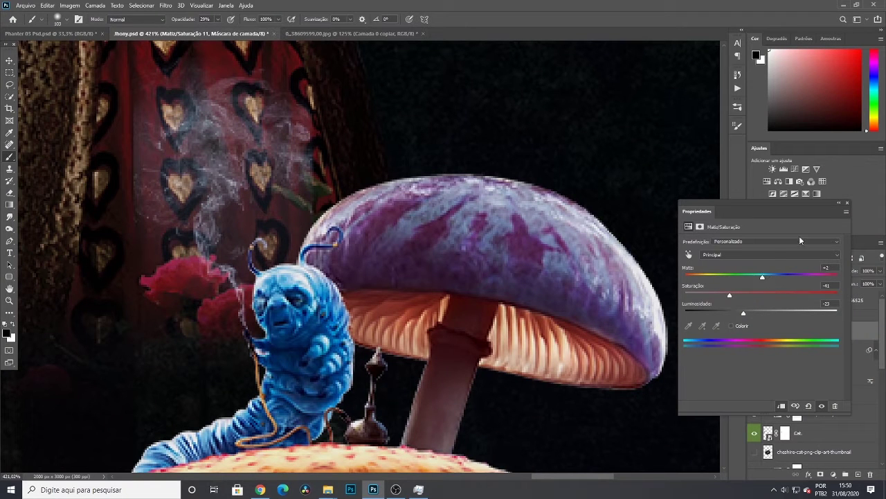
{"action": "left_click", "coordinate": [847, 203]}
Add a layer mask to the smoke layer
{"action": "left_click", "coordinate": [814, 355]}
{"action": "left_click", "coordinate": [820, 475]}
{"action": "scroll", "coordinate": [342, 243], "scroll_direction": "down", "scroll_amount": 2}
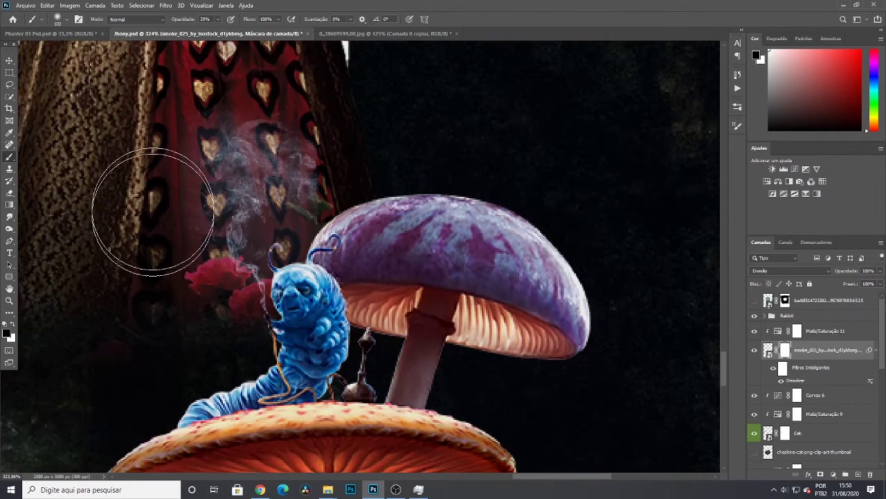
{"action": "scroll", "coordinate": [559, 300], "scroll_direction": "down", "scroll_amount": 9}
Paint a soft white spot at the Hatter's feet on Camada 2 and reshape it to about 1353 × 572 px
{"action": "scroll", "coordinate": [347, 256], "scroll_direction": "down", "scroll_amount": 3}
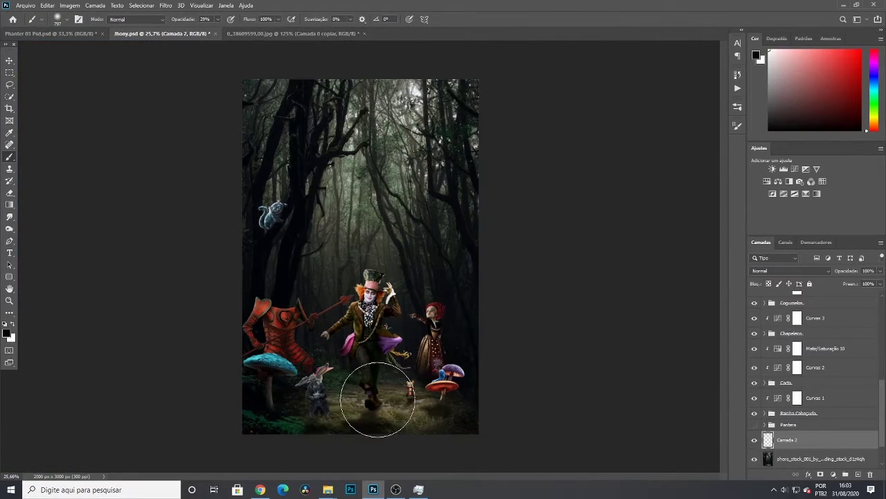
{"action": "left_click", "coordinate": [12, 324]}
{"action": "left_click", "coordinate": [368, 406]}
{"action": "key", "text": "ctrl+t"}
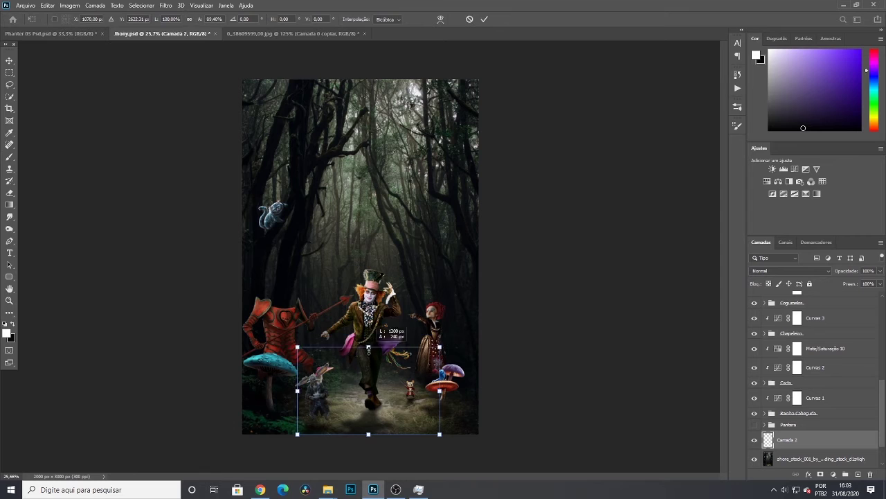
{"action": "left_click_drag", "start_coordinate": [368, 347], "coordinate": [368, 356]}
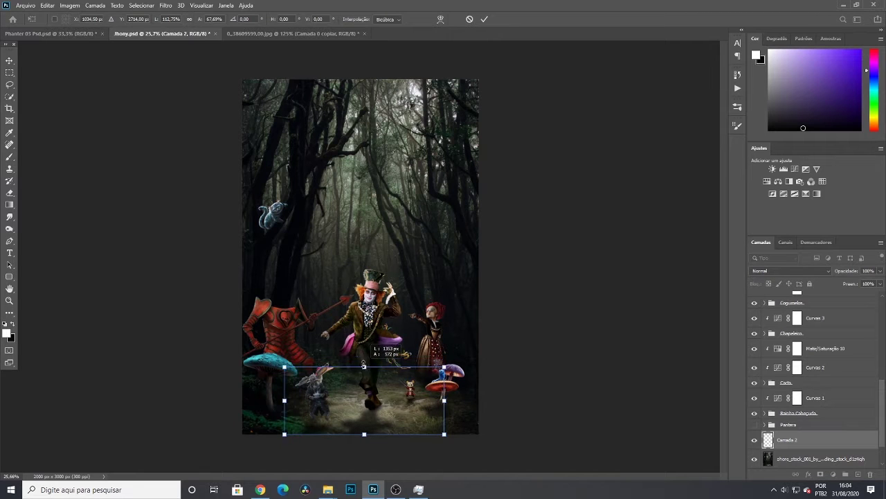
{"action": "key", "text": "Return"}
Set the blending mode of Camada 2 to Sobrepor and check its effect on the ground
{"action": "key", "text": "b"}
{"action": "left_click", "coordinate": [790, 271]}
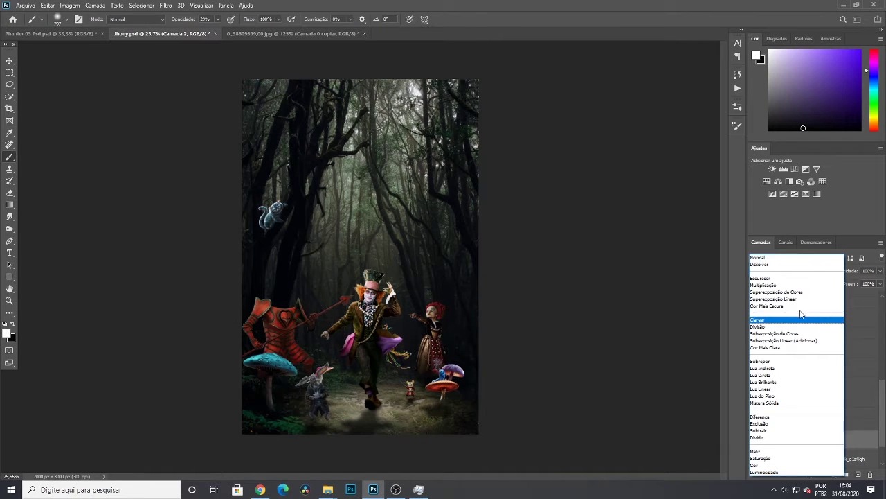
{"action": "left_click", "coordinate": [804, 360]}
{"action": "left_click", "coordinate": [755, 441]}
{"action": "scroll", "coordinate": [624, 363], "scroll_direction": "down", "scroll_amount": 2}
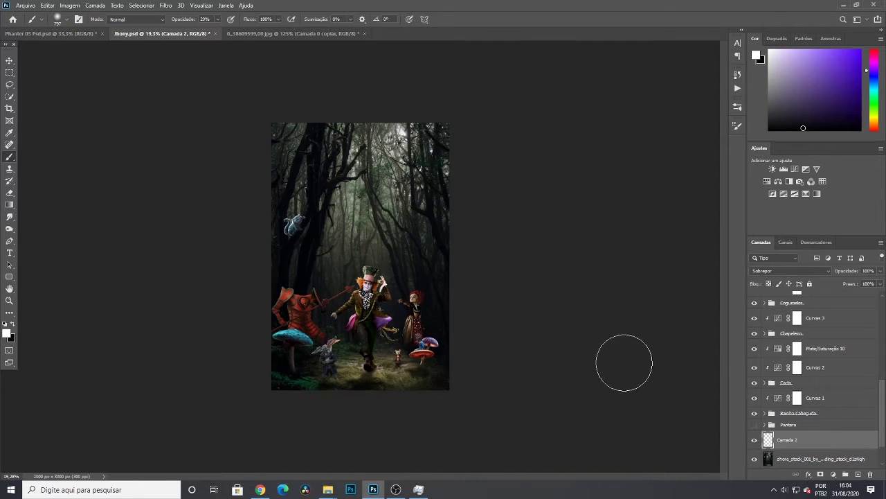
Duplicate Camada 2 and enlarge the copy slightly to strengthen the ground light
{"action": "key", "text": "ctrl+t"}
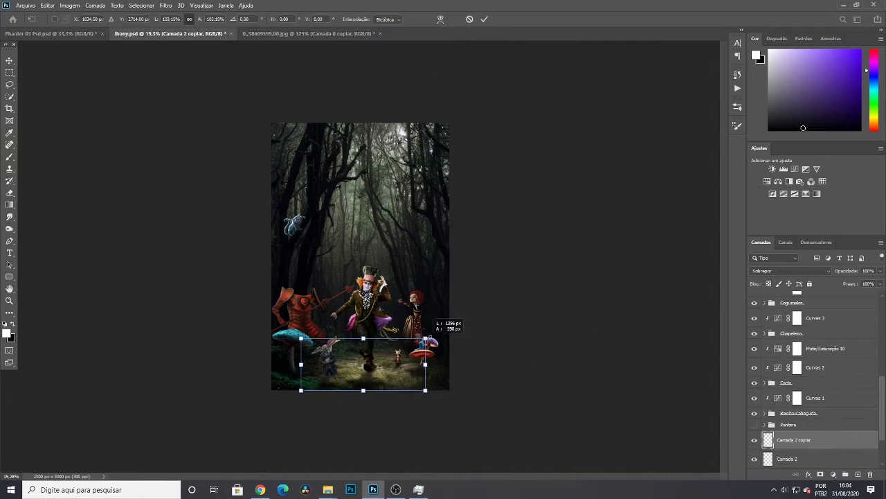
{"action": "key", "text": "Return"}
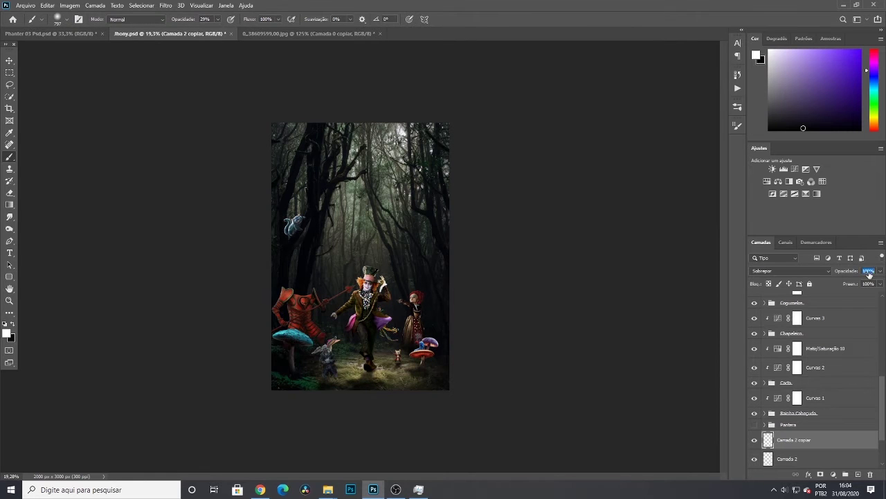
{"action": "scroll", "coordinate": [499, 320], "scroll_direction": "up", "scroll_amount": 3}
{"action": "scroll", "coordinate": [499, 320], "scroll_direction": "down", "scroll_amount": 2}
Browse the Planetas, Ceu Fogo, Agua, Animais - PNG folder on the Velociraptor drive for a lens flare image
{"action": "left_click", "coordinate": [328, 490]}
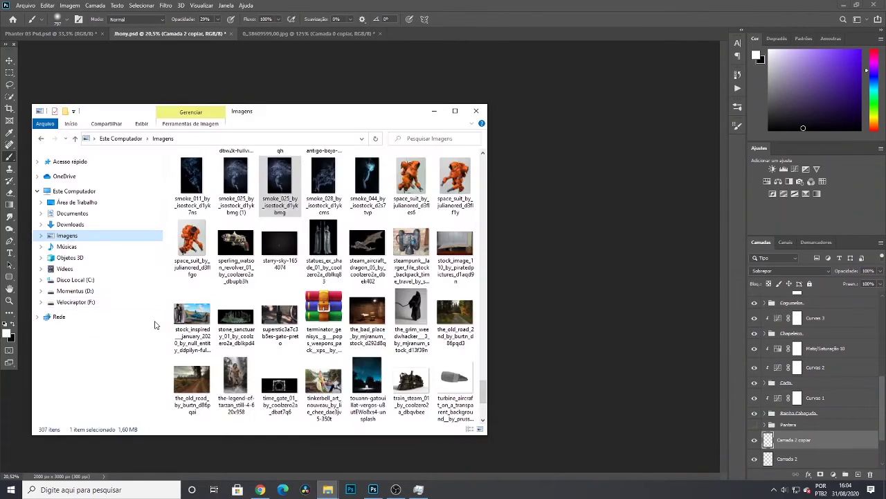
{"action": "left_click", "coordinate": [77, 302]}
{"action": "double_click", "coordinate": [212, 252]}
{"action": "double_click", "coordinate": [450, 364]}
{"action": "scroll", "coordinate": [368, 335], "scroll_direction": "down", "scroll_amount": 3}
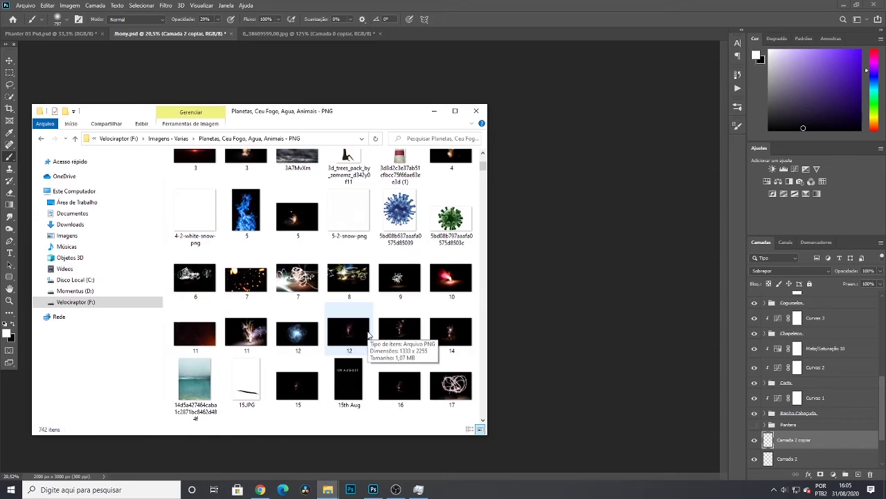
{"action": "scroll", "coordinate": [369, 335], "scroll_direction": "down", "scroll_amount": 10}
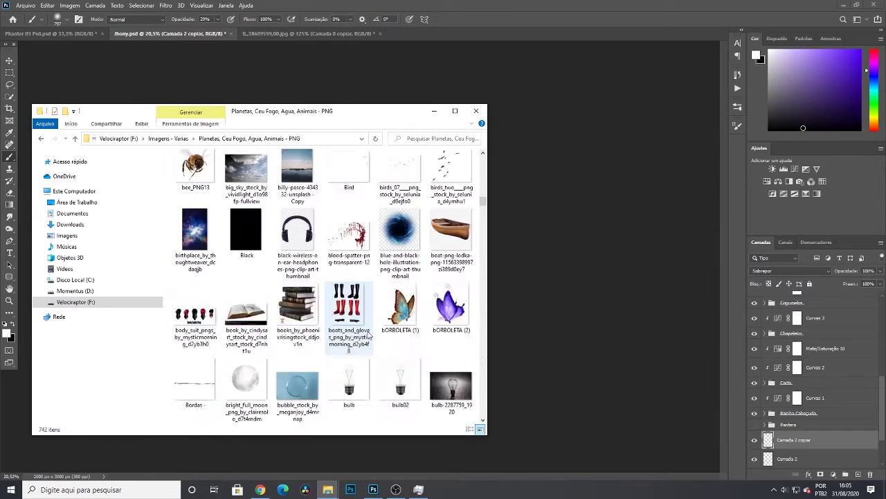
{"action": "scroll", "coordinate": [369, 336], "scroll_direction": "down", "scroll_amount": 12}
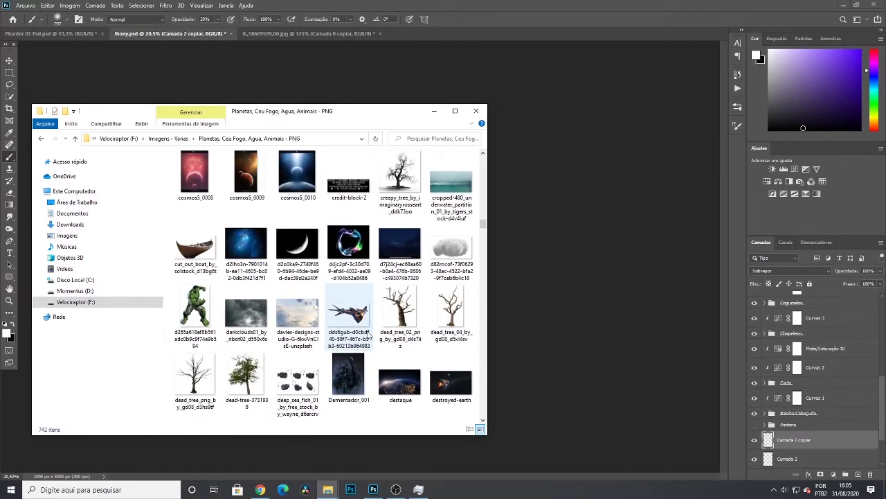
{"action": "scroll", "coordinate": [369, 335], "scroll_direction": "down", "scroll_amount": 6}
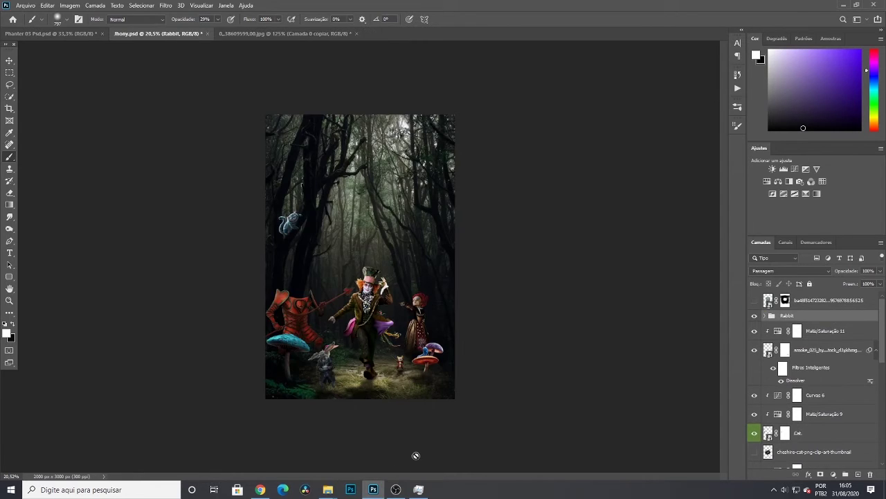
Place the high_quality_lens_flares_in_png_05 image over the upper forest in Divisão mode, scaled to about 123%
{"action": "left_click", "coordinate": [327, 489]}
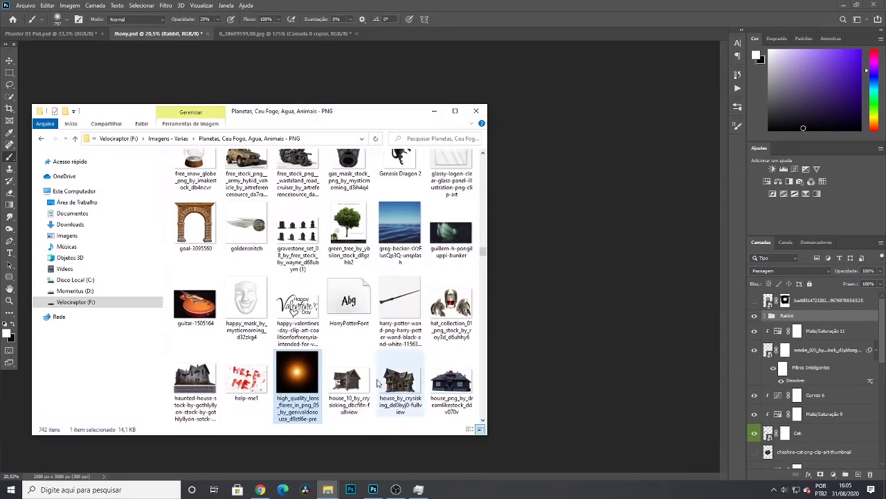
{"action": "left_click_drag", "start_coordinate": [300, 372], "coordinate": [439, 196]}
{"action": "left_click", "coordinate": [791, 271]}
{"action": "left_click", "coordinate": [771, 329]}
{"action": "left_click_drag", "start_coordinate": [385, 250], "coordinate": [388, 236]}
{"action": "left_click_drag", "start_coordinate": [409, 197], "coordinate": [443, 97]}
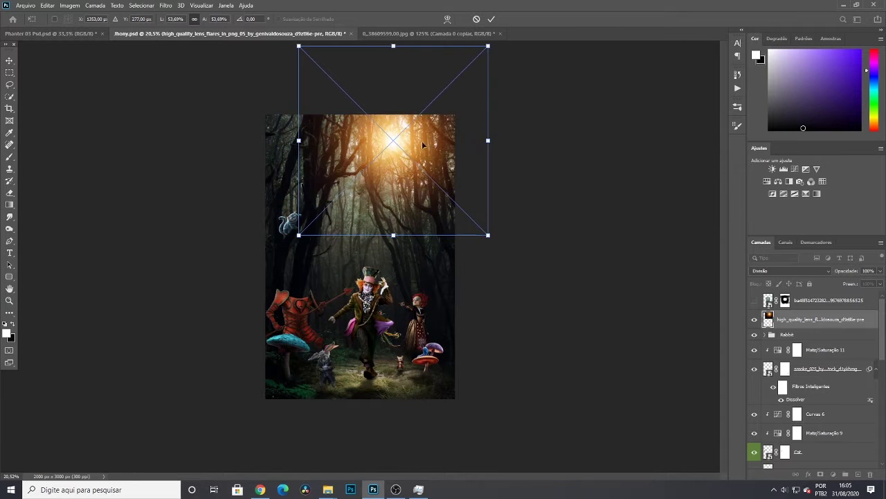
{"action": "left_click_drag", "start_coordinate": [486, 235], "coordinate": [623, 343]}
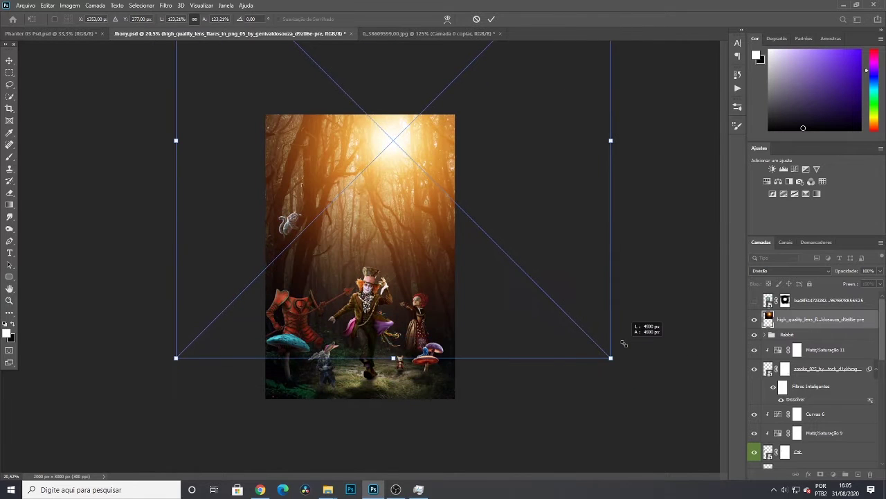
{"action": "key", "text": "b"}
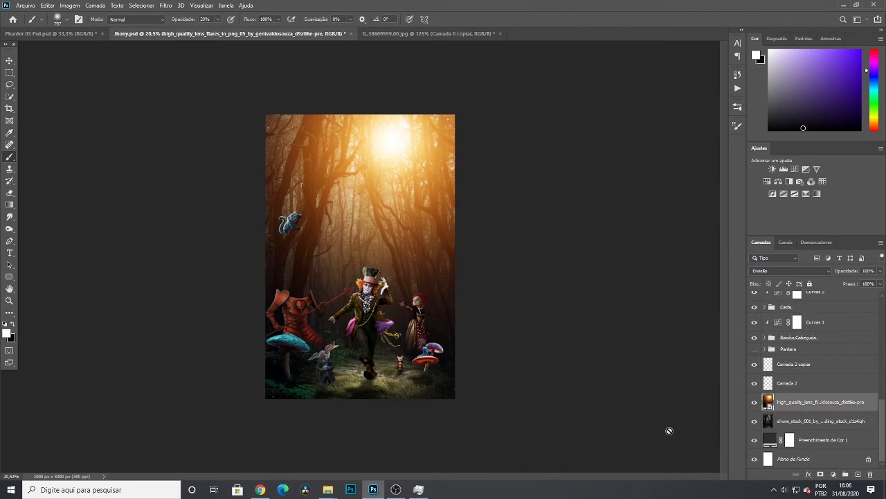
Try the lens flare layer directly above the forest background, compare the image with and without it, and undo the reordering
{"action": "scroll", "coordinate": [669, 430], "scroll_direction": "down", "scroll_amount": 1}
{"action": "left_click", "coordinate": [754, 402]}
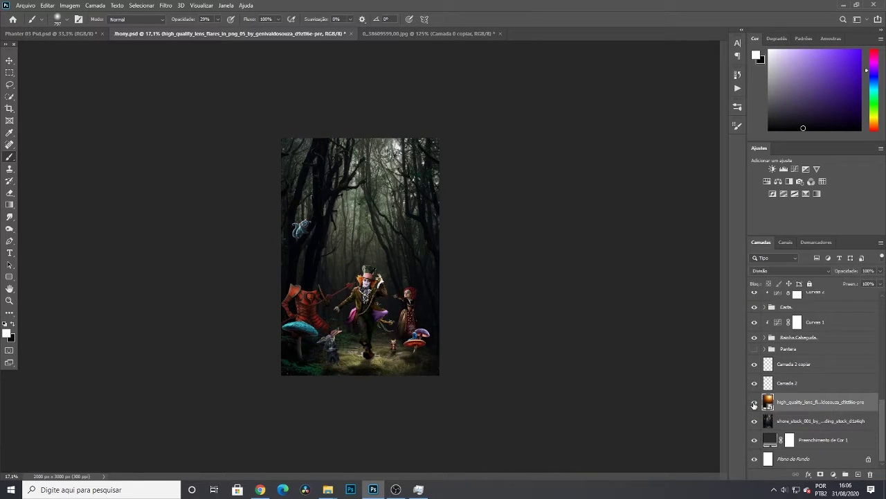
{"action": "left_click", "coordinate": [754, 403]}
{"action": "key", "text": "ctrl+shift+bracketright"}
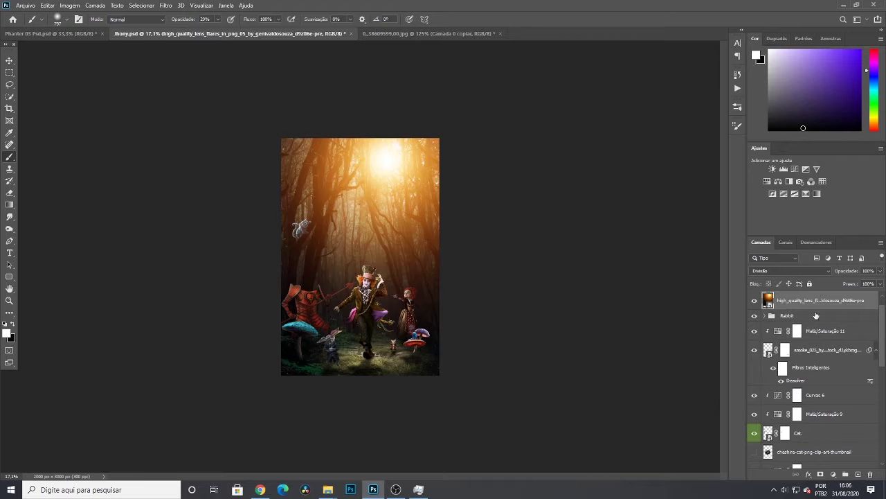
{"action": "left_click_drag", "start_coordinate": [815, 303], "coordinate": [802, 410]}
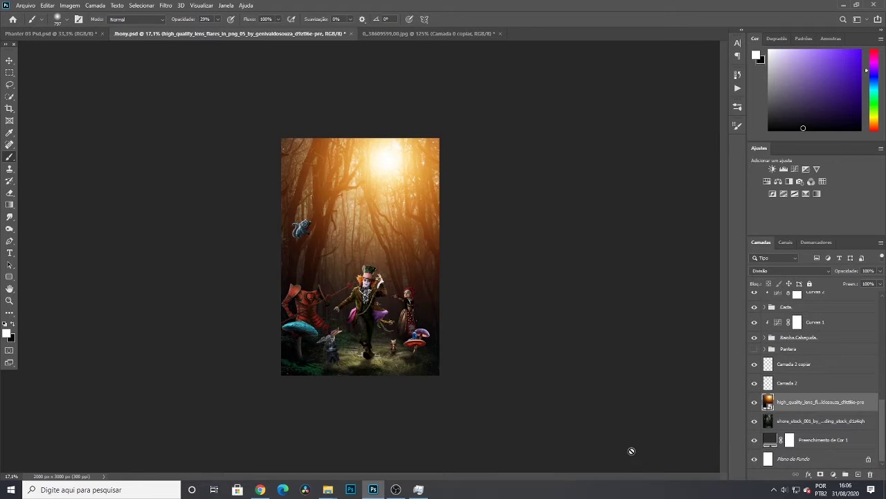
{"action": "key", "text": "ctrl+z"}
{"action": "scroll", "coordinate": [645, 426], "scroll_direction": "up", "scroll_amount": 3}
{"action": "mouse_move", "coordinate": [851, 272]}
{"action": "left_mouse_down"}
{"action": "mouse_move", "coordinate": [824, 272]}
{"action": "mouse_move", "coordinate": [855, 271]}
{"action": "left_mouse_up"}
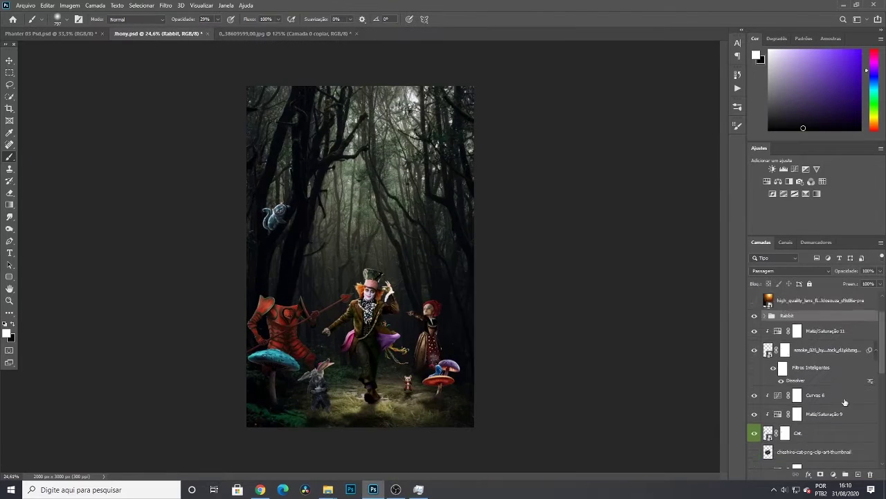
Place the pngfuel.com (16) fog image above the Rabbit group and scale it to 31.94% across the upper forest
{"action": "scroll", "coordinate": [845, 403], "scroll_direction": "down", "scroll_amount": 5}
{"action": "left_click", "coordinate": [328, 489]}
{"action": "left_click", "coordinate": [367, 454]}
{"action": "left_click_drag", "start_coordinate": [291, 277], "coordinate": [558, 289]}
{"action": "left_click_drag", "start_coordinate": [389, 257], "coordinate": [392, 185]}
{"action": "left_click_drag", "start_coordinate": [478, 84], "coordinate": [488, 75]}
{"action": "left_click_drag", "start_coordinate": [429, 131], "coordinate": [430, 112]}
{"action": "left_click_drag", "start_coordinate": [487, 53], "coordinate": [527, 43]}
{"action": "key", "text": "Return"}
Duplicate the fog layer and move the copy lower over the middle of the forest
{"action": "scroll", "coordinate": [582, 277], "scroll_direction": "down", "scroll_amount": 3}
{"action": "key", "text": "ctrl+j"}
{"action": "key", "text": "ctrl+t"}
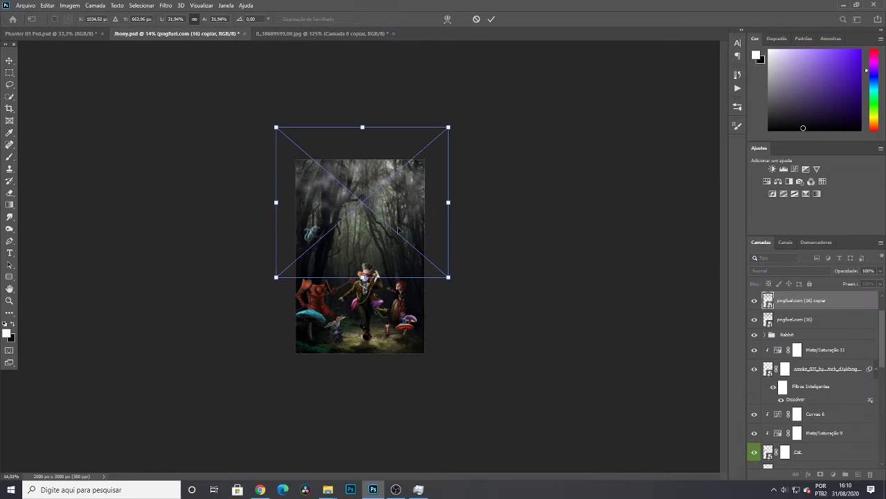
{"action": "left_click_drag", "start_coordinate": [399, 230], "coordinate": [402, 274]}
{"action": "key", "text": "Return"}
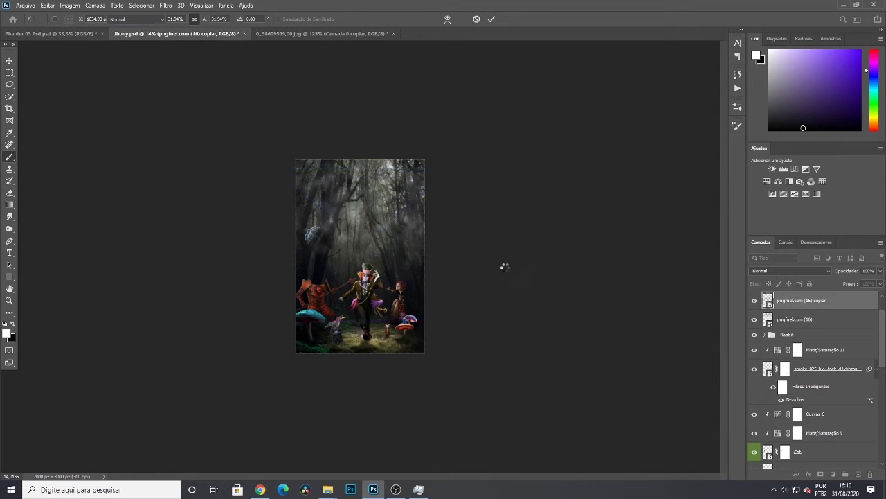
Reduce the height of the original pngfuel.com (16) fog layer
{"action": "scroll", "coordinate": [549, 363], "scroll_direction": "up", "scroll_amount": 3}
{"action": "left_click", "coordinate": [815, 318]}
{"action": "key", "text": "ctrl+t"}
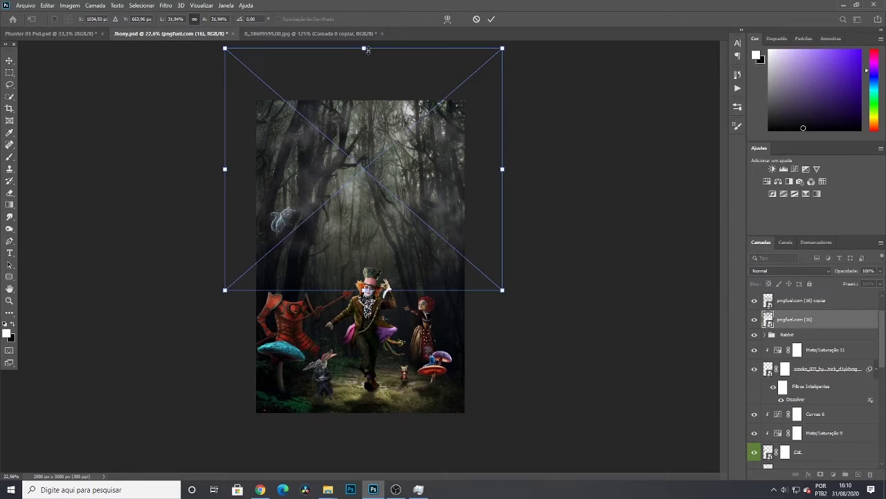
{"action": "left_click_drag", "start_coordinate": [367, 50], "coordinate": [388, 123]}
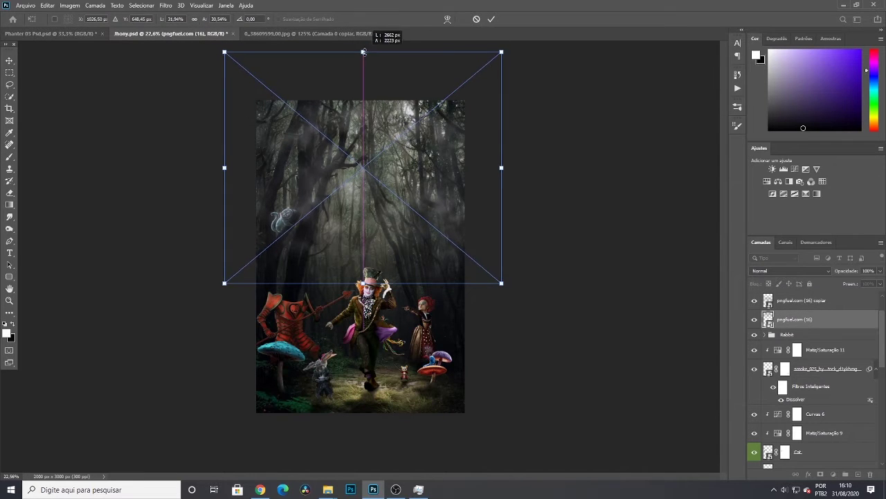
{"action": "key", "text": "Return"}
Merge the two fog layers into one and set its opacity to 64%
{"action": "scroll", "coordinate": [591, 363], "scroll_direction": "down", "scroll_amount": 4}
{"action": "scroll", "coordinate": [596, 361], "scroll_direction": "up", "scroll_amount": 5}
{"action": "left_click", "coordinate": [848, 302], "text": "shift"}
{"action": "right_click", "coordinate": [853, 312]}
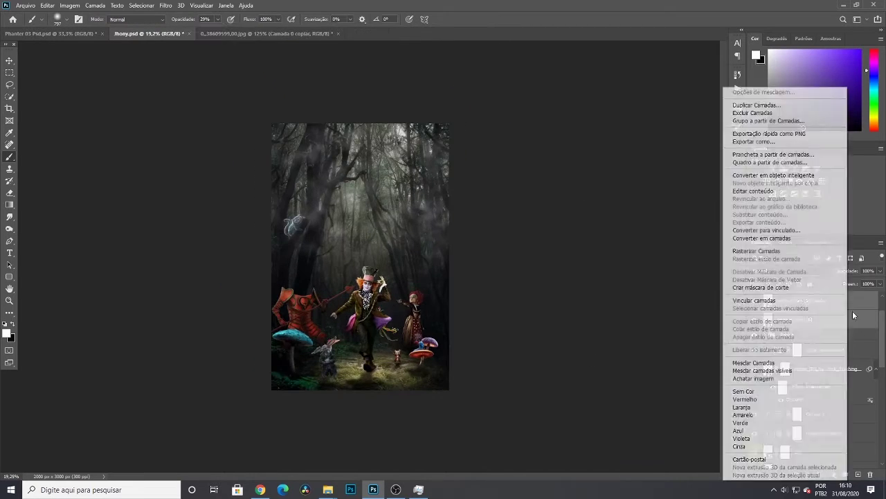
{"action": "left_click", "coordinate": [790, 363]}
{"action": "left_click_drag", "start_coordinate": [851, 272], "coordinate": [832, 275]}
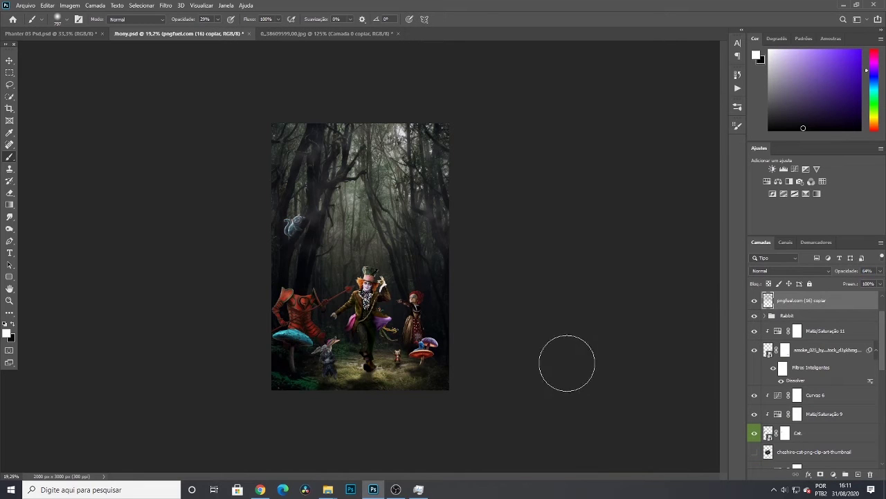
Warp the merged fog layer, curving its lower edge down and pulling its upper corners outward
{"action": "key", "text": "ctrl+t"}
{"action": "right_click", "coordinate": [378, 303]}
{"action": "left_click", "coordinate": [402, 366]}
{"action": "left_click_drag", "start_coordinate": [367, 347], "coordinate": [365, 376]}
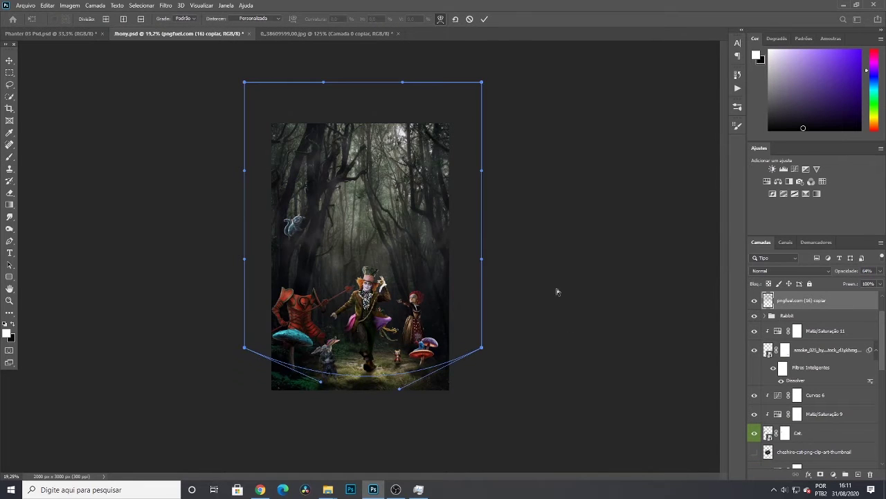
{"action": "left_click_drag", "start_coordinate": [433, 153], "coordinate": [455, 135]}
{"action": "left_click_drag", "start_coordinate": [275, 150], "coordinate": [276, 142]}
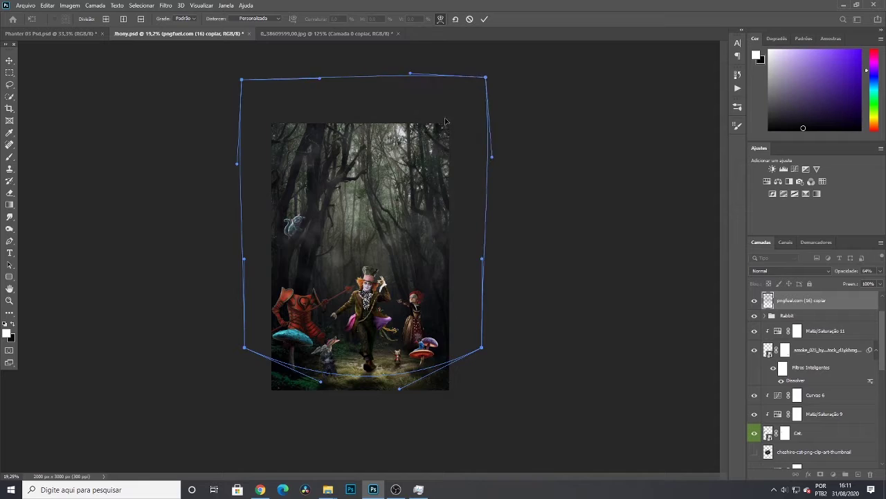
{"action": "left_click_drag", "start_coordinate": [446, 122], "coordinate": [443, 126]}
{"action": "key", "text": "Return"}
{"action": "scroll", "coordinate": [578, 351], "scroll_direction": "down", "scroll_amount": 6}
{"action": "scroll", "coordinate": [571, 367], "scroll_direction": "up", "scroll_amount": 9}
{"action": "scroll", "coordinate": [513, 412], "scroll_direction": "down", "scroll_amount": 3}
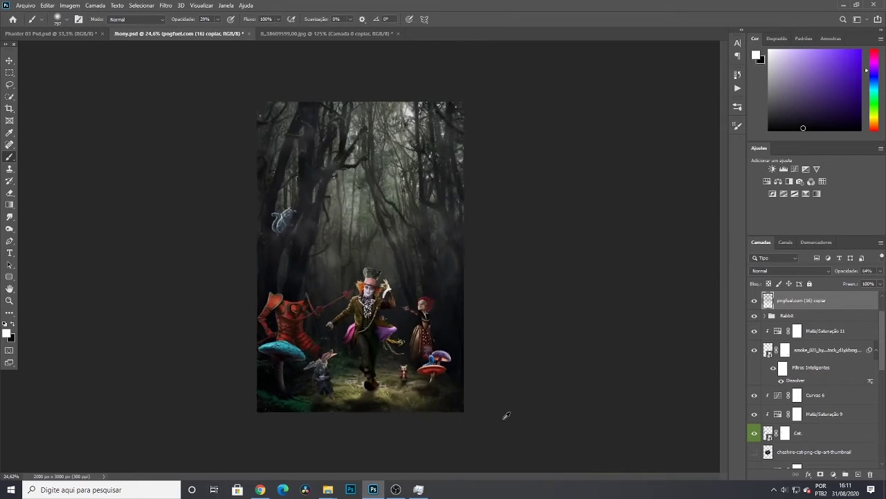
{"action": "scroll", "coordinate": [506, 415], "scroll_direction": "up", "scroll_amount": 3}
{"action": "scroll", "coordinate": [506, 416], "scroll_direction": "down", "scroll_amount": 4}
Place the pngfuel.com (94) starry image above the fog layer, scale it to 10.60% and set its blend mode to Divisão
{"action": "left_click", "coordinate": [327, 489]}
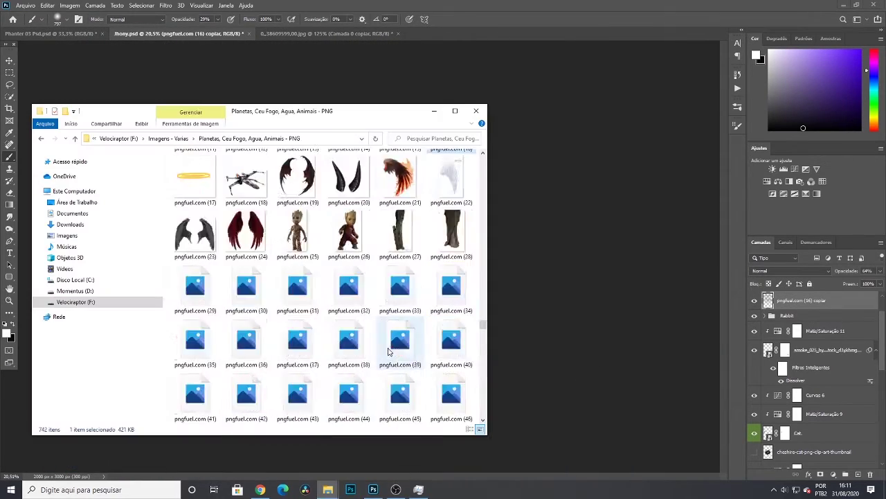
{"action": "scroll", "coordinate": [389, 352], "scroll_direction": "down", "scroll_amount": 9}
{"action": "left_click_drag", "start_coordinate": [452, 335], "coordinate": [536, 323]}
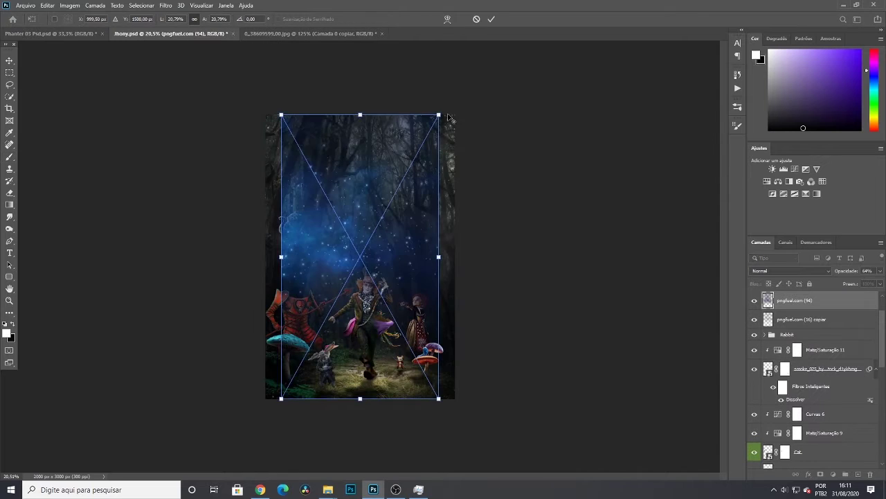
{"action": "left_click_drag", "start_coordinate": [440, 114], "coordinate": [400, 183]}
{"action": "key", "text": "Return"}
{"action": "left_click", "coordinate": [770, 270]}
{"action": "left_click", "coordinate": [768, 327]}
Move the starry layer over the cat in the tree and scale it to about 4.18%
{"action": "key", "text": "ctrl+t"}
{"action": "left_click_drag", "start_coordinate": [374, 248], "coordinate": [318, 216]}
{"action": "scroll", "coordinate": [316, 214], "scroll_direction": "up", "scroll_amount": 4}
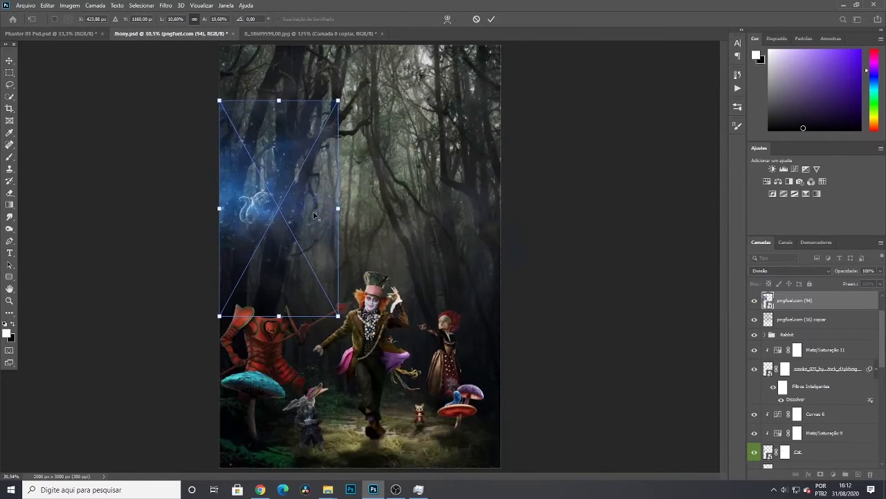
{"action": "left_click_drag", "start_coordinate": [344, 68], "coordinate": [301, 147]}
{"action": "left_click_drag", "start_coordinate": [269, 190], "coordinate": [244, 192]}
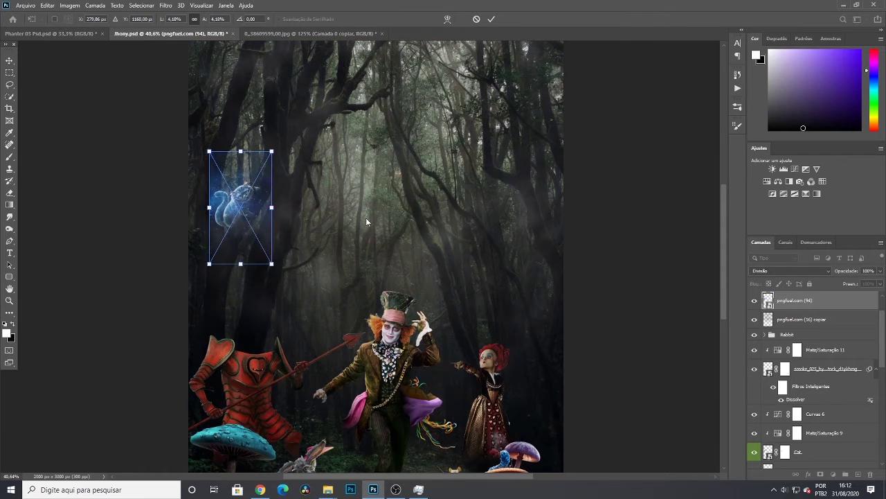
{"action": "key", "text": "Return"}
Add a layer mask to the starry layer, brush away its hard edges around the cat and enlarge it slightly
{"action": "left_click", "coordinate": [821, 474]}
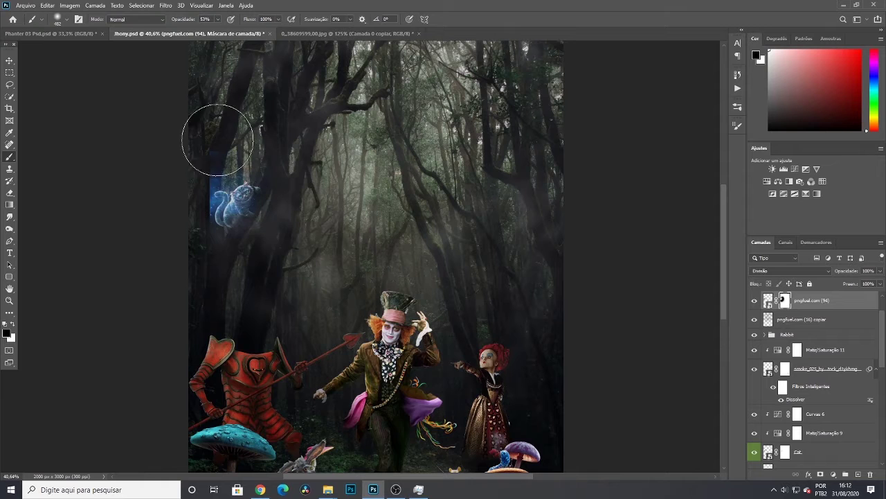
{"action": "mouse_move", "coordinate": [222, 139]}
{"action": "left_mouse_down"}
{"action": "mouse_move", "coordinate": [194, 162]}
{"action": "mouse_move", "coordinate": [208, 222]}
{"action": "left_mouse_up"}
{"action": "key", "text": "ctrl+t"}
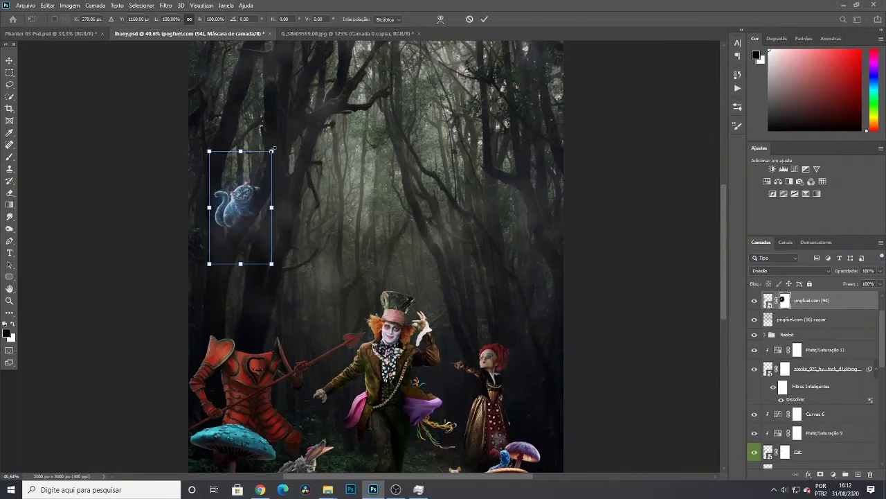
{"action": "left_click_drag", "start_coordinate": [273, 150], "coordinate": [280, 137]}
{"action": "key", "text": "Return"}
{"action": "left_click_drag", "start_coordinate": [194, 222], "coordinate": [158, 225]}
Duplicate the masked starry layer, then rotate and reposition the copy over the cat
{"action": "key", "text": "ctrl+j"}
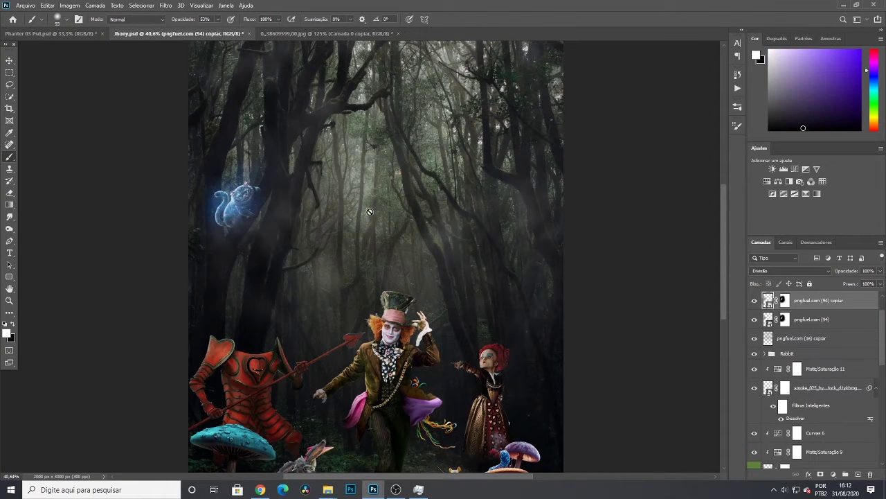
{"action": "key", "text": "ctrl+t"}
{"action": "left_click_drag", "start_coordinate": [288, 130], "coordinate": [262, 120]}
{"action": "mouse_move", "coordinate": [255, 129]}
{"action": "left_mouse_down"}
{"action": "mouse_move", "coordinate": [254, 142]}
{"action": "mouse_move", "coordinate": [256, 133]}
{"action": "left_mouse_up"}
{"action": "left_click_drag", "start_coordinate": [323, 170], "coordinate": [331, 206]}
{"action": "left_click_drag", "start_coordinate": [253, 210], "coordinate": [250, 220]}
{"action": "left_click_drag", "start_coordinate": [246, 153], "coordinate": [247, 146]}
{"action": "key", "text": "Return"}
{"action": "scroll", "coordinate": [368, 174], "scroll_direction": "down", "scroll_amount": 5}
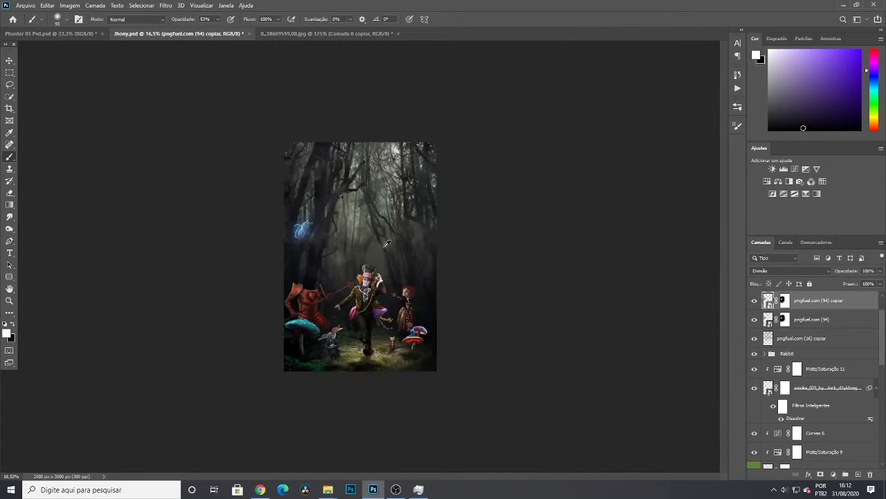
Readjust the size and position of the starry layer's first copy around the cat
{"action": "scroll", "coordinate": [245, 200], "scroll_direction": "up", "scroll_amount": 9}
{"action": "left_click", "coordinate": [785, 319]}
{"action": "left_click", "coordinate": [807, 302]}
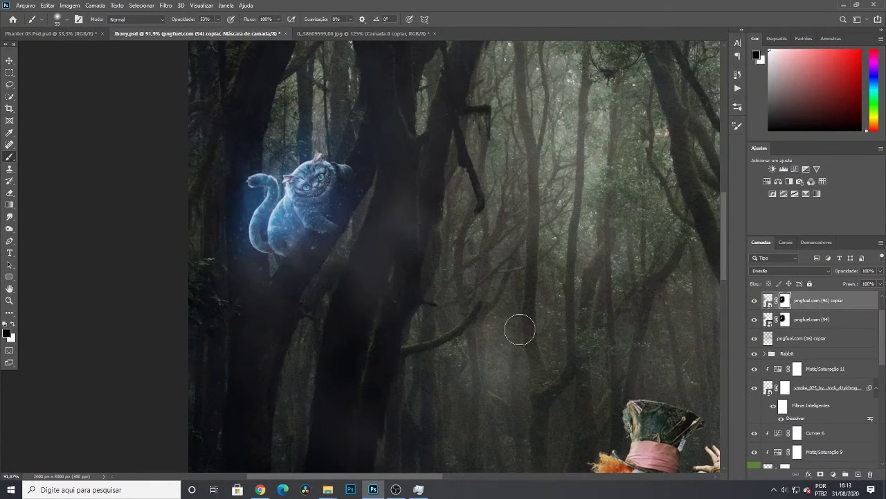
{"action": "key", "text": "ctrl+t"}
{"action": "mouse_move", "coordinate": [301, 63]}
{"action": "left_mouse_down"}
{"action": "mouse_move", "coordinate": [304, 50]}
{"action": "mouse_move", "coordinate": [304, 73]}
{"action": "left_mouse_up"}
{"action": "left_click_drag", "start_coordinate": [425, 63], "coordinate": [416, 53]}
{"action": "mouse_move", "coordinate": [366, 198]}
{"action": "left_mouse_down"}
{"action": "mouse_move", "coordinate": [374, 182]}
{"action": "mouse_move", "coordinate": [374, 198]}
{"action": "left_mouse_up"}
{"action": "key", "text": "Return"}
Make a second copy of the starry layer, rotate it by a large angle and fit it over the cat's front side
{"action": "key", "text": "ctrl+j"}
{"action": "key", "text": "ctrl+t"}
{"action": "left_click_drag", "start_coordinate": [399, 83], "coordinate": [99, 334]}
{"action": "left_click_drag", "start_coordinate": [316, 218], "coordinate": [333, 170]}
{"action": "left_click_drag", "start_coordinate": [253, 230], "coordinate": [253, 245]}
{"action": "left_click_drag", "start_coordinate": [462, 70], "coordinate": [430, 54]}
{"action": "left_click_drag", "start_coordinate": [334, 207], "coordinate": [380, 200]}
{"action": "left_click_drag", "start_coordinate": [287, 340], "coordinate": [286, 347]}
{"action": "key", "text": "Return"}
{"action": "key", "text": "b"}
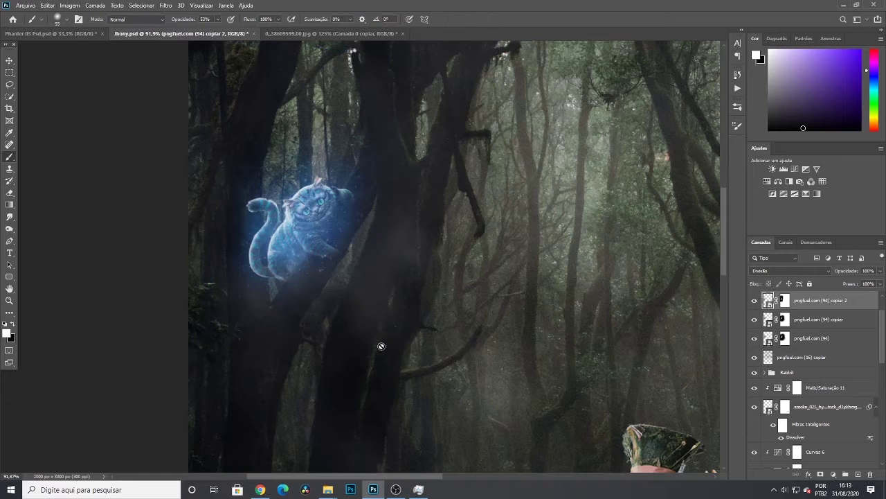
{"action": "left_click_drag", "start_coordinate": [845, 272], "coordinate": [857, 257]}
{"action": "left_click_drag", "start_coordinate": [713, 316], "coordinate": [629, 329]}
Shift the middle starry layer, pngfuel.com (94) copiar, slightly so its glow sits on the cat
{"action": "left_click", "coordinate": [817, 320]}
{"action": "key", "text": "ctrl+t"}
{"action": "left_click_drag", "start_coordinate": [417, 261], "coordinate": [409, 274]}
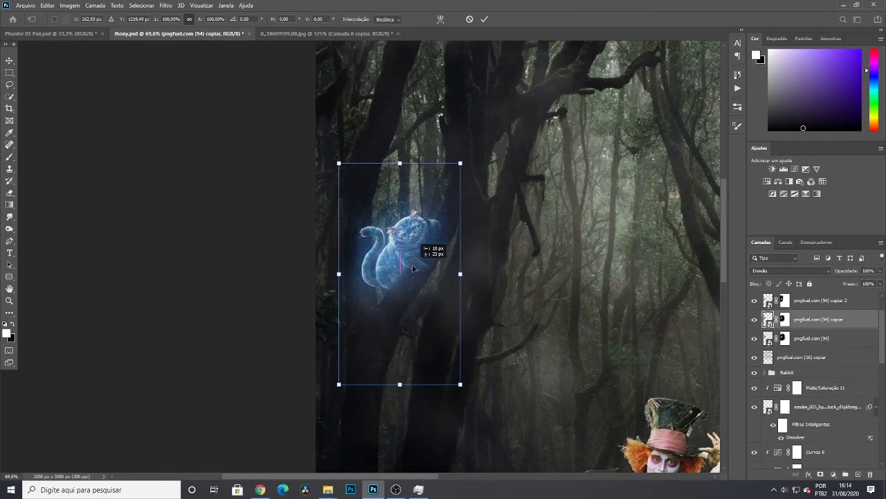
{"action": "key", "text": "Return"}
{"action": "scroll", "coordinate": [519, 277], "scroll_direction": "down", "scroll_amount": 2}
Merge the three starry layers into one and set its blend mode to Divisão
{"action": "left_click", "coordinate": [814, 300], "text": "ctrl"}
{"action": "left_click", "coordinate": [811, 338], "text": "ctrl"}
{"action": "right_click", "coordinate": [809, 337]}
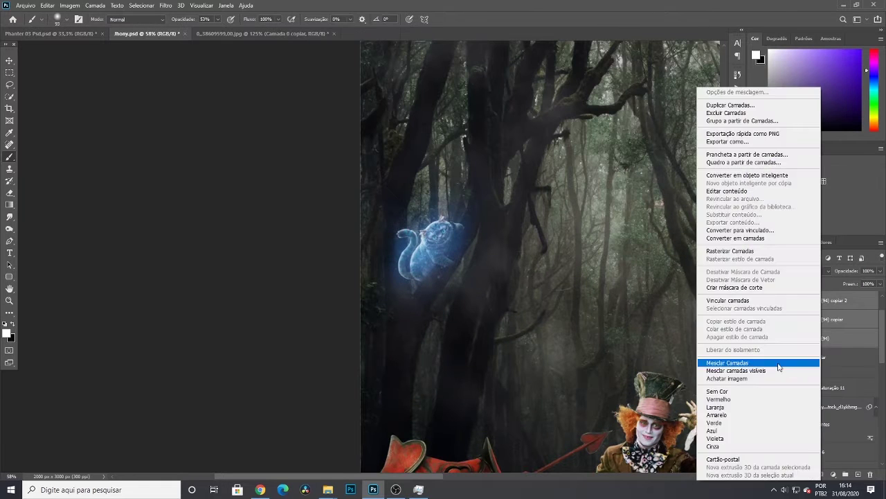
{"action": "left_click", "coordinate": [779, 363]}
{"action": "left_click", "coordinate": [787, 270]}
{"action": "left_click", "coordinate": [784, 327]}
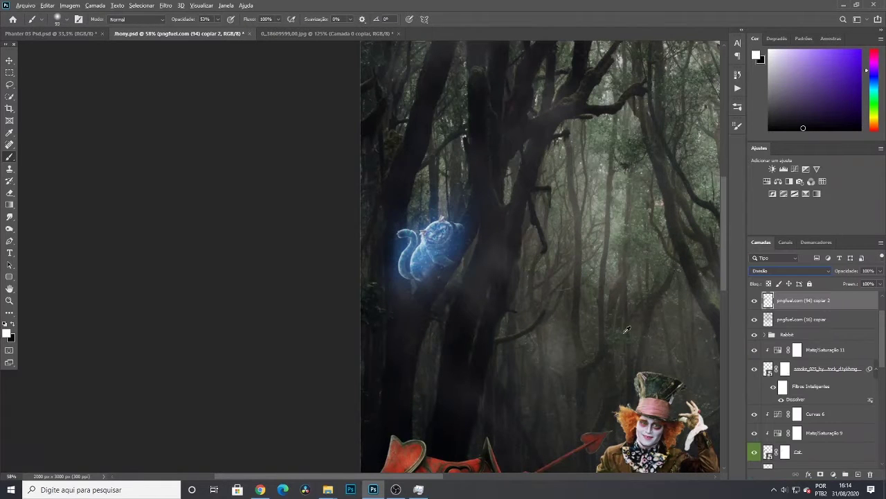
Slightly lower the opacity of the merged starry layer on the cat
{"action": "key", "text": "v"}
{"action": "scroll", "coordinate": [280, 275], "scroll_direction": "down", "scroll_amount": 3}
{"action": "left_click_drag", "start_coordinate": [836, 272], "coordinate": [828, 272]}
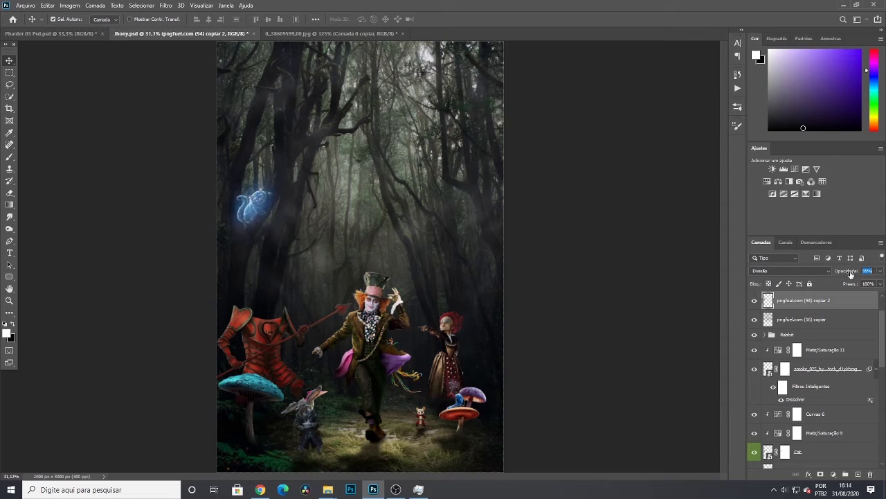
{"action": "scroll", "coordinate": [564, 269], "scroll_direction": "up", "scroll_amount": 3}
{"action": "scroll", "coordinate": [833, 378], "scroll_direction": "down", "scroll_amount": 1}
Group the Cat layer with its Matiz/Saturação 9 and Curvas 6 adjustments and name the group Cat
{"action": "left_click", "coordinate": [841, 416]}
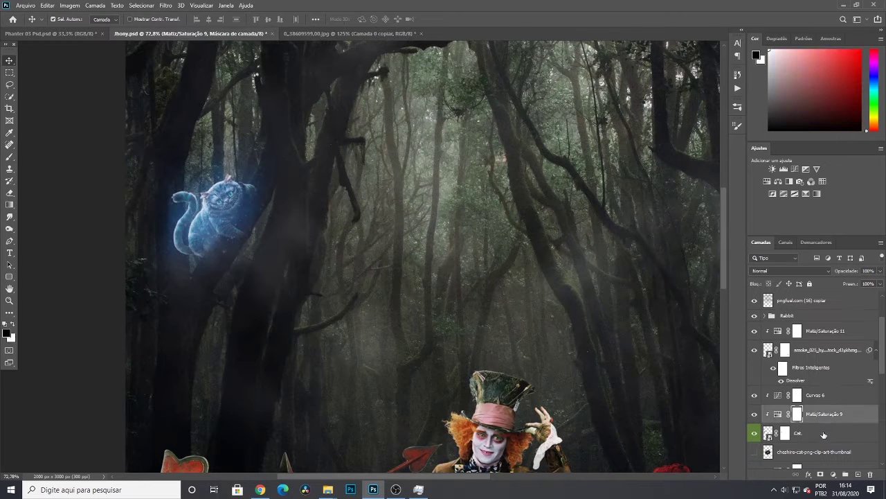
{"action": "left_click", "coordinate": [825, 435], "text": "ctrl"}
{"action": "left_click", "coordinate": [822, 401], "text": "ctrl"}
{"action": "key", "text": "ctrl+g"}
{"action": "double_click", "coordinate": [790, 391]}
{"action": "type", "text": "Cat"}
{"action": "key", "text": "Return"}
{"action": "scroll", "coordinate": [821, 397], "scroll_direction": "down", "scroll_amount": 1}
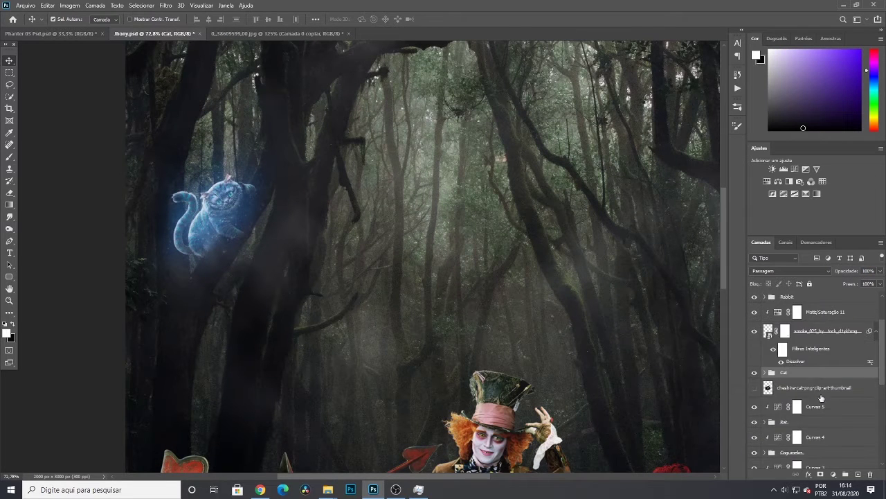
Create a new clipped layer directly above the Cat layer inside the group and set its blend mode to Sobrepor
{"action": "left_click", "coordinate": [765, 373]}
{"action": "left_click", "coordinate": [818, 444]}
{"action": "left_click", "coordinate": [858, 475]}
{"action": "left_click", "coordinate": [9, 158]}
{"action": "left_click", "coordinate": [791, 271]}
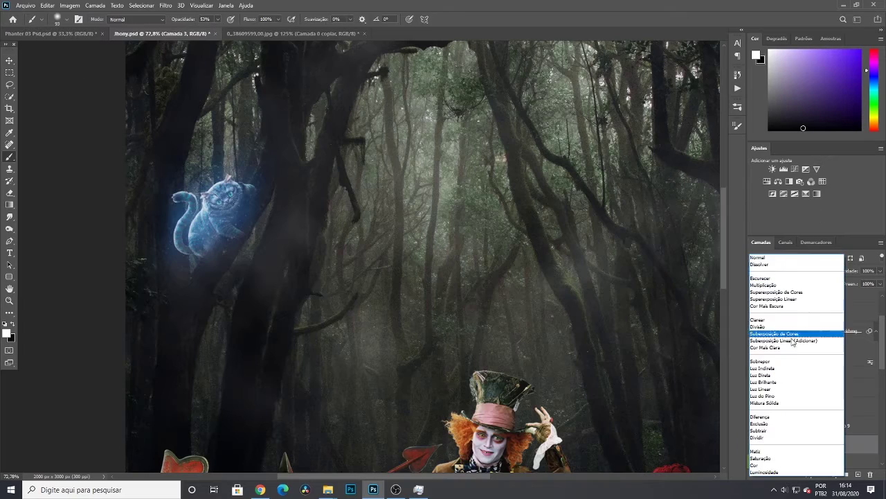
{"action": "left_click", "coordinate": [789, 363]}
Try brushing the cat's eyes on the Sobrepor layer with a turquoise sampled from the cat
{"action": "left_click", "coordinate": [9, 60]}
{"action": "scroll", "coordinate": [198, 192], "scroll_direction": "up", "scroll_amount": 7}
{"action": "left_click", "coordinate": [9, 157]}
{"action": "left_click", "coordinate": [218, 226], "text": "alt"}
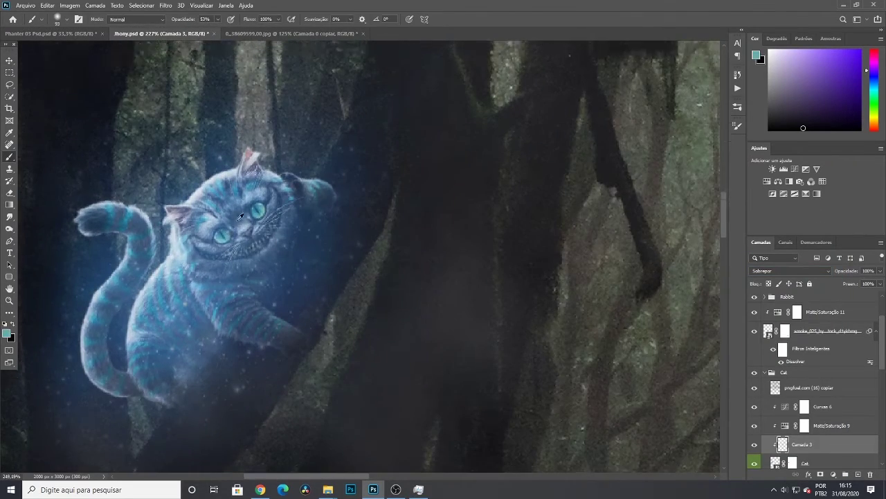
{"action": "scroll", "coordinate": [218, 225], "scroll_direction": "up", "scroll_amount": 4}
{"action": "left_click_drag", "start_coordinate": [231, 236], "coordinate": [128, 245]}
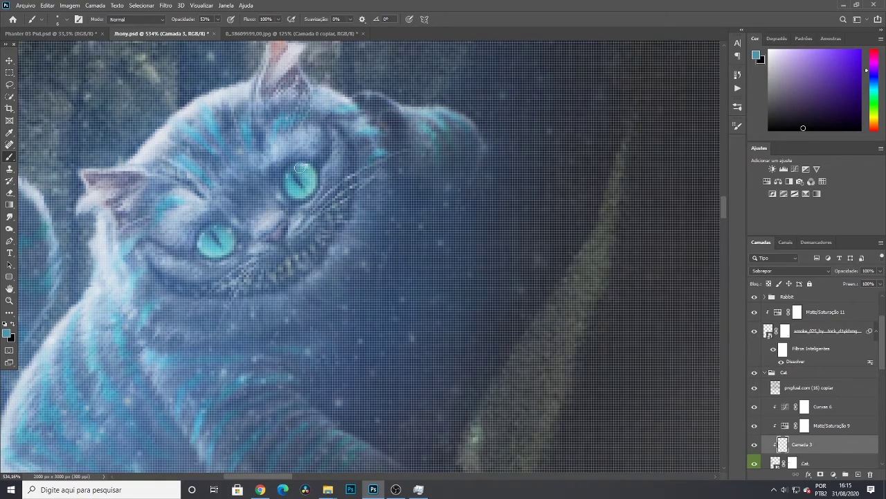
{"action": "scroll", "coordinate": [300, 167], "scroll_direction": "down", "scroll_amount": 13}
{"action": "scroll", "coordinate": [305, 169], "scroll_direction": "up", "scroll_amount": 4}
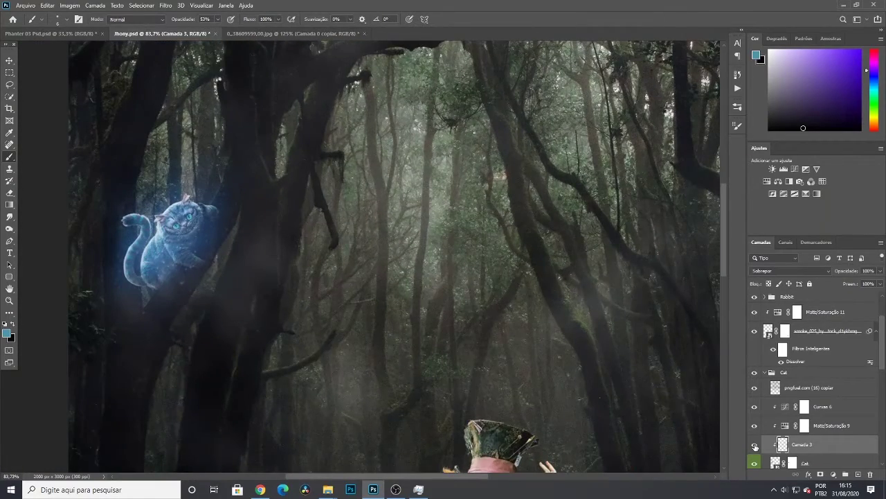
{"action": "scroll", "coordinate": [242, 211], "scroll_direction": "up", "scroll_amount": 5}
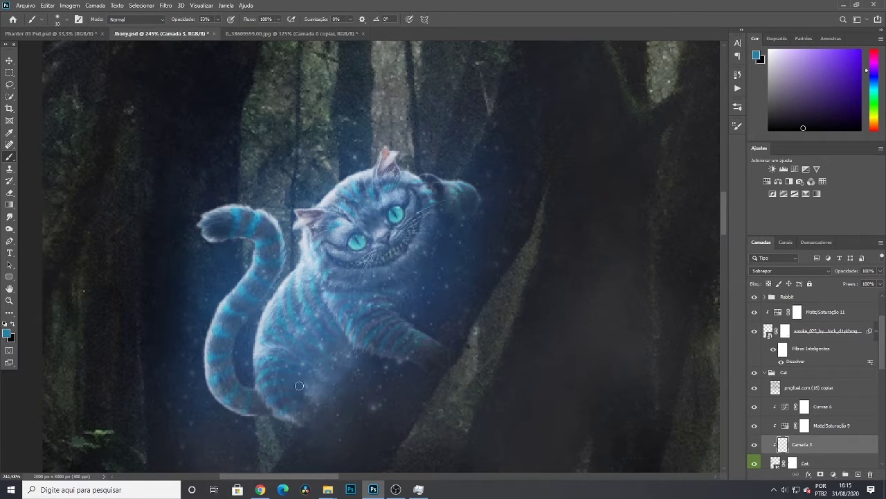
{"action": "scroll", "coordinate": [305, 341], "scroll_direction": "down", "scroll_amount": 5}
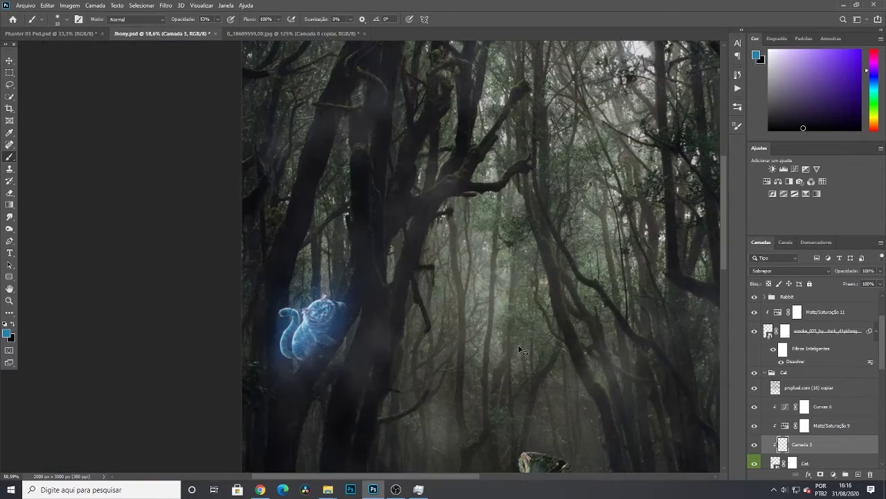
{"action": "scroll", "coordinate": [312, 339], "scroll_direction": "up", "scroll_amount": 6}
{"action": "scroll", "coordinate": [478, 187], "scroll_direction": "up", "scroll_amount": 3}
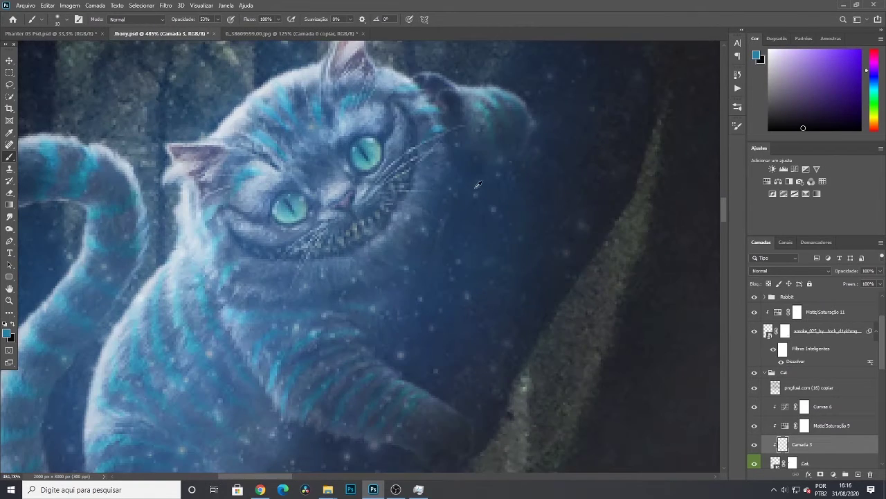
Clear the first eye painting and repaint the cat's eyes with a sampled blue on clipped layer Camada 3 in Normal mode
{"action": "key", "text": "Delete"}
{"action": "left_click", "coordinate": [826, 392]}
{"action": "left_click", "coordinate": [836, 449]}
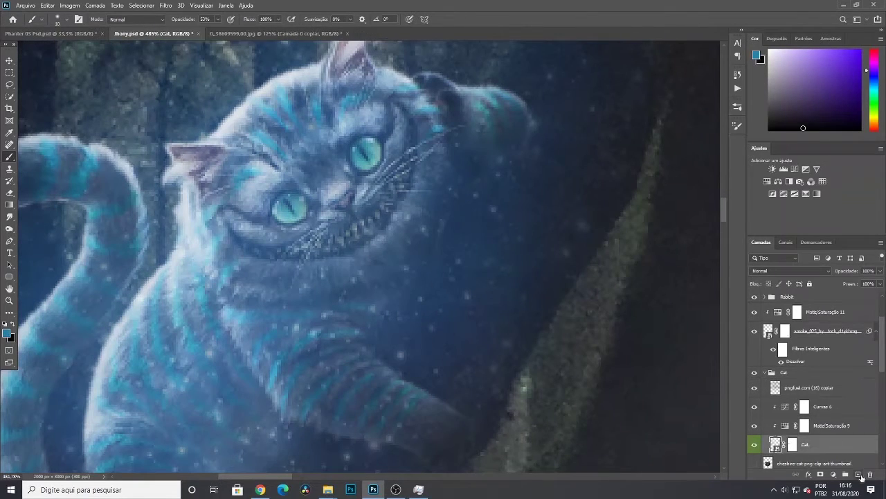
{"action": "key", "text": "ctrl+z"}
{"action": "left_click", "coordinate": [301, 207], "text": "alt"}
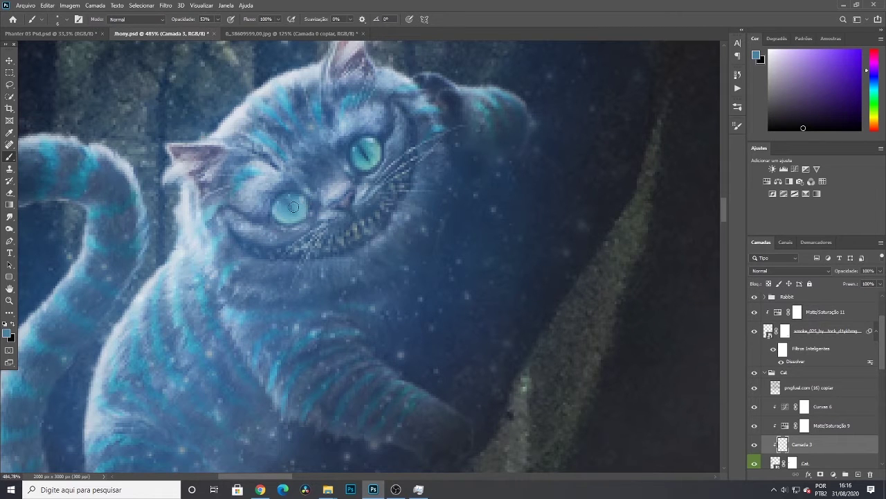
{"action": "scroll", "coordinate": [294, 206], "scroll_direction": "up", "scroll_amount": 4}
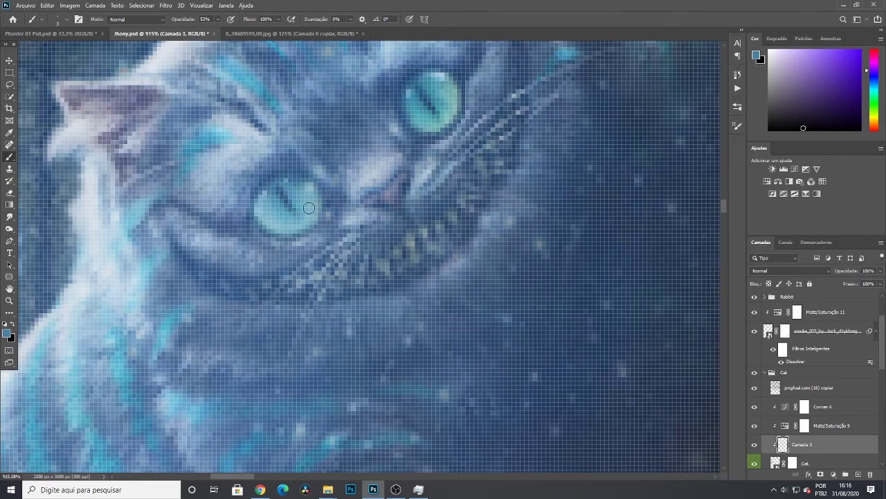
{"action": "scroll", "coordinate": [309, 208], "scroll_direction": "down", "scroll_amount": 5}
{"action": "right_click", "coordinate": [356, 179]}
{"action": "key", "text": "Escape"}
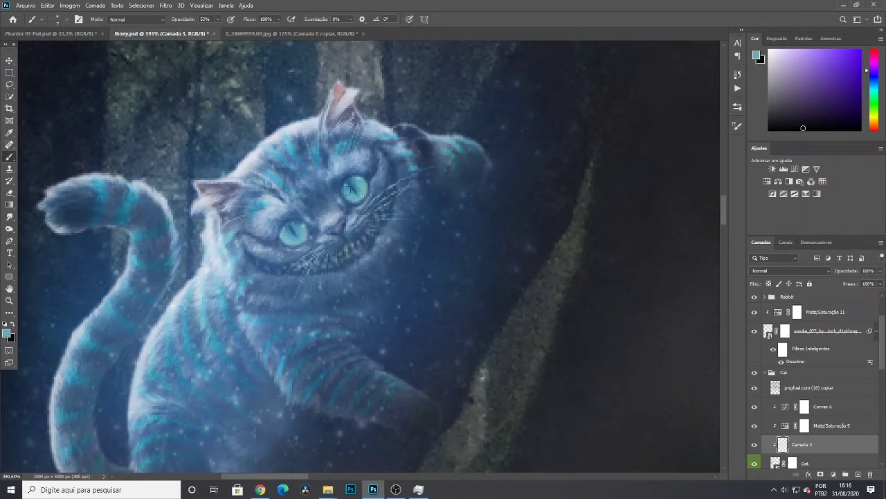
Paint the cat's eyes with a freshly sampled turquoise and set Camada 3 to the Sobrepor blend mode
{"action": "left_click", "coordinate": [349, 188], "text": "alt"}
{"action": "right_click", "coordinate": [348, 187], "text": "alt"}
{"action": "left_click", "coordinate": [787, 270]}
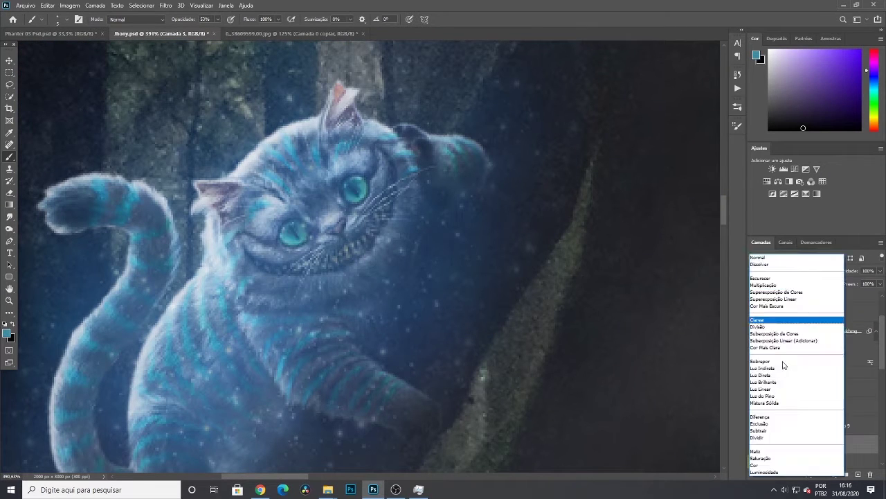
{"action": "left_click", "coordinate": [784, 363]}
{"action": "scroll", "coordinate": [360, 194], "scroll_direction": "down", "scroll_amount": 10}
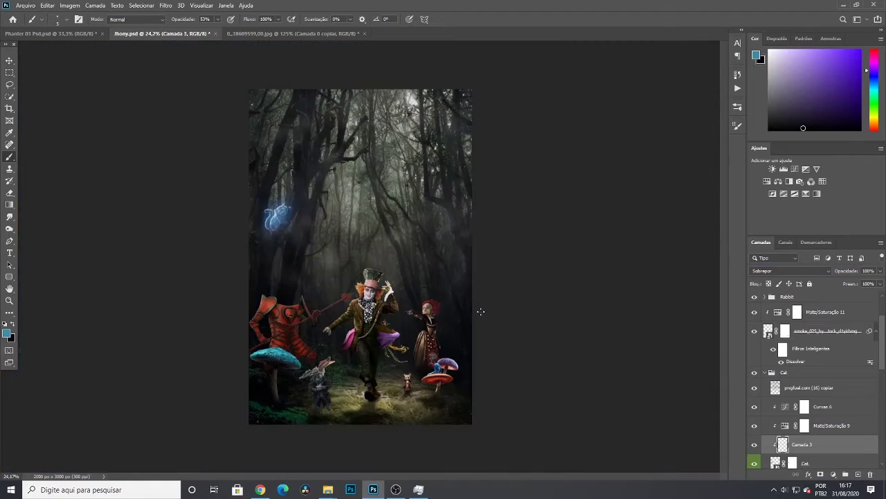
{"action": "scroll", "coordinate": [335, 187], "scroll_direction": "up", "scroll_amount": 3}
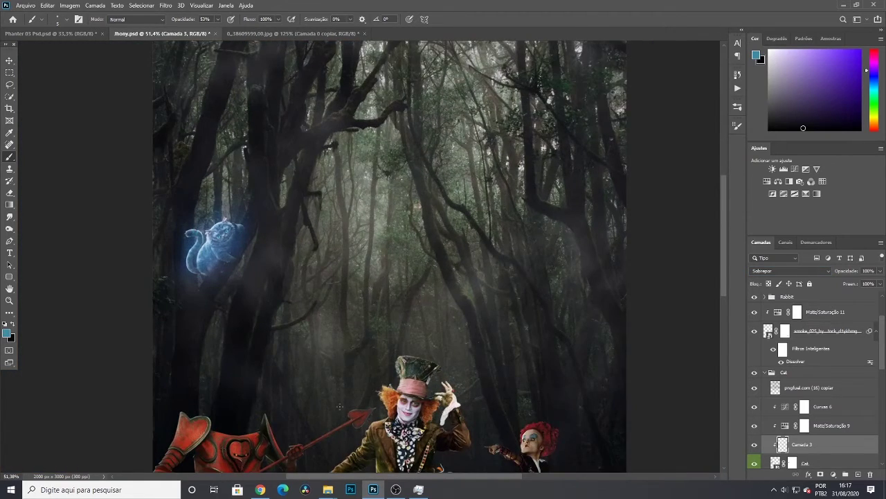
{"action": "scroll", "coordinate": [339, 406], "scroll_direction": "down", "scroll_amount": 3}
{"action": "scroll", "coordinate": [339, 406], "scroll_direction": "up", "scroll_amount": 2}
{"action": "left_click", "coordinate": [395, 489]}
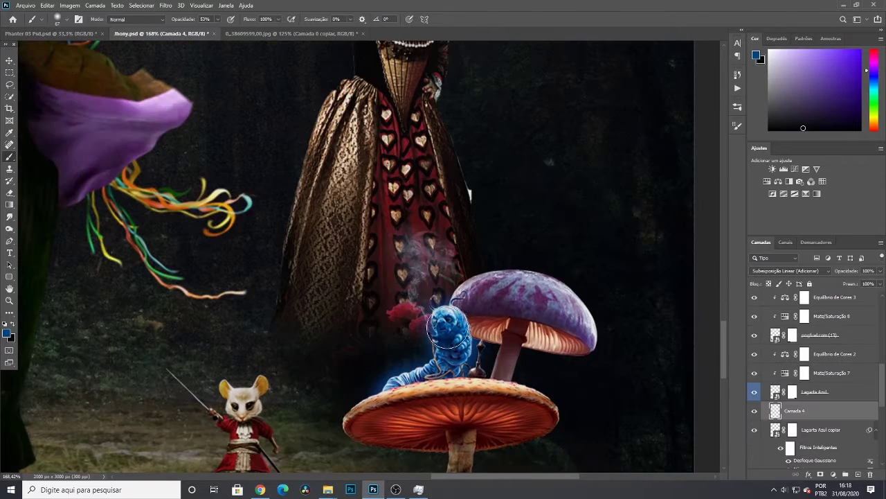
Apply a 38.7-pixel Gaussian Blur to the blue glow on Camada 4 and scale it down to about 75.7% around the caterpillar
{"action": "left_click", "coordinate": [165, 5]}
{"action": "mouse_move", "coordinate": [178, 109]}
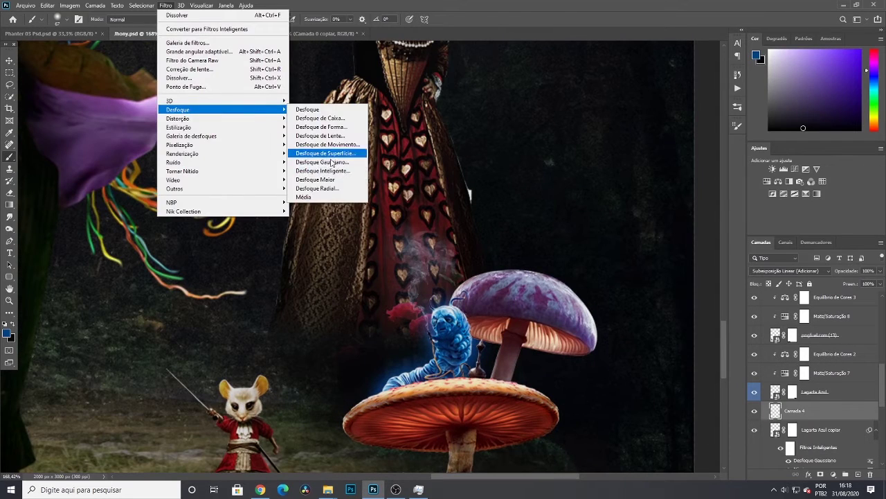
{"action": "left_click", "coordinate": [327, 161]}
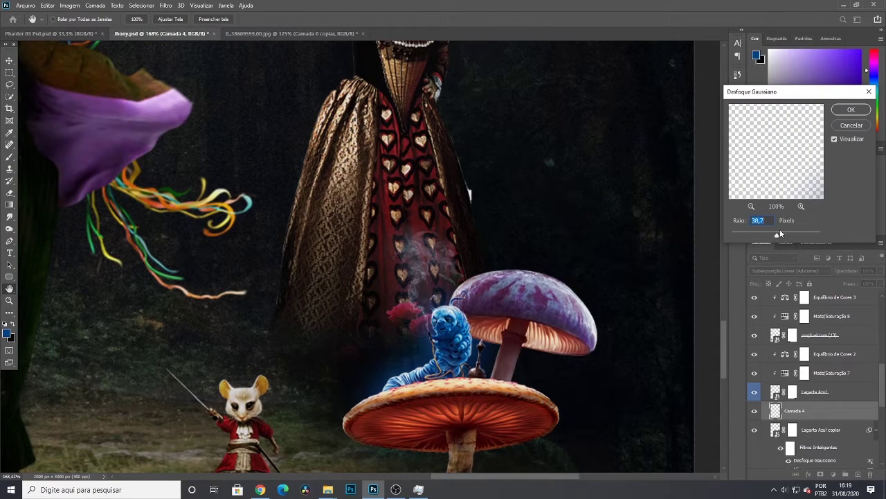
{"action": "left_click", "coordinate": [851, 109]}
{"action": "key", "text": "ctrl+t"}
{"action": "left_click_drag", "start_coordinate": [556, 225], "coordinate": [524, 259]}
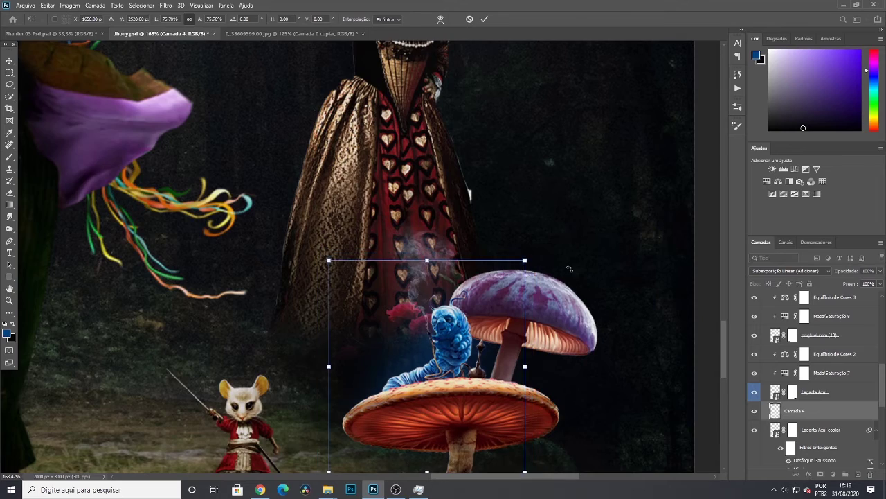
{"action": "key", "text": "Return"}
Soften the caterpillar glow on Camada 4 with a 6.8-pixel Gaussian Blur and lower the layer's opacity to 74%
{"action": "scroll", "coordinate": [579, 296], "scroll_direction": "down", "scroll_amount": 5}
{"action": "scroll", "coordinate": [637, 336], "scroll_direction": "up", "scroll_amount": 4}
{"action": "left_click", "coordinate": [165, 5]}
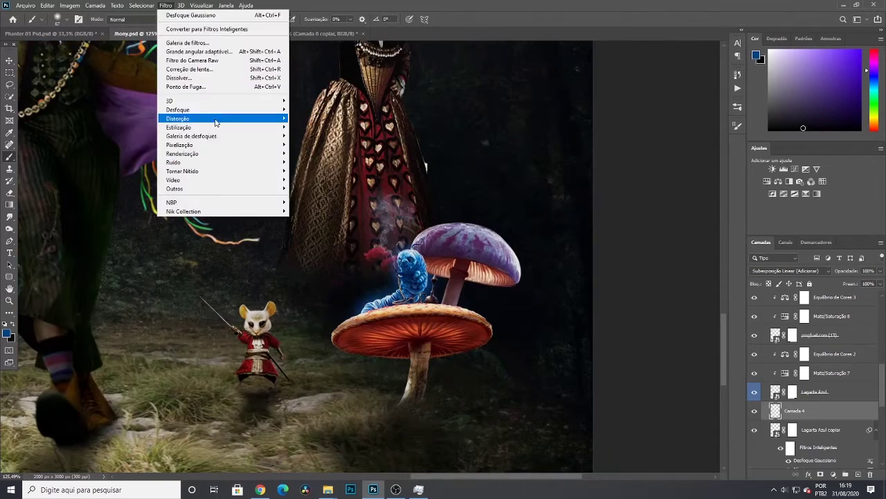
{"action": "left_click", "coordinate": [326, 161]}
{"action": "left_click_drag", "start_coordinate": [765, 236], "coordinate": [760, 235]}
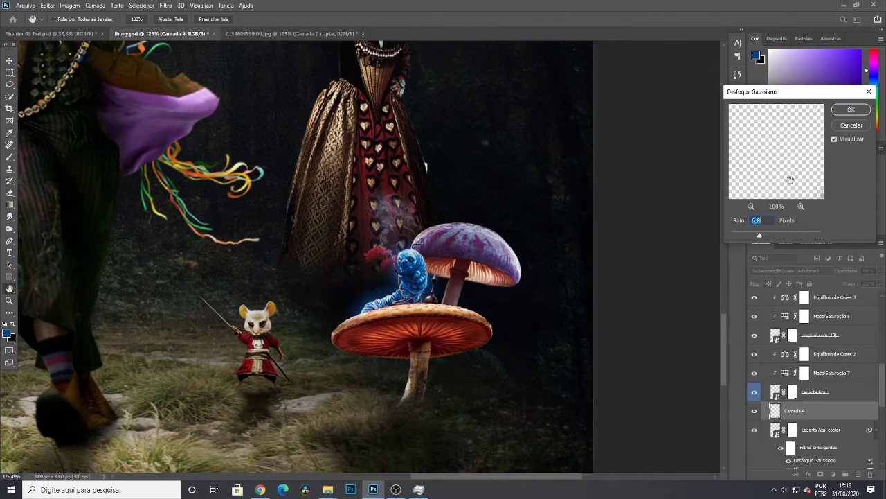
{"action": "key", "text": "Return"}
{"action": "key", "text": "ctrl+0"}
{"action": "scroll", "coordinate": [305, 391], "scroll_direction": "up", "scroll_amount": 10}
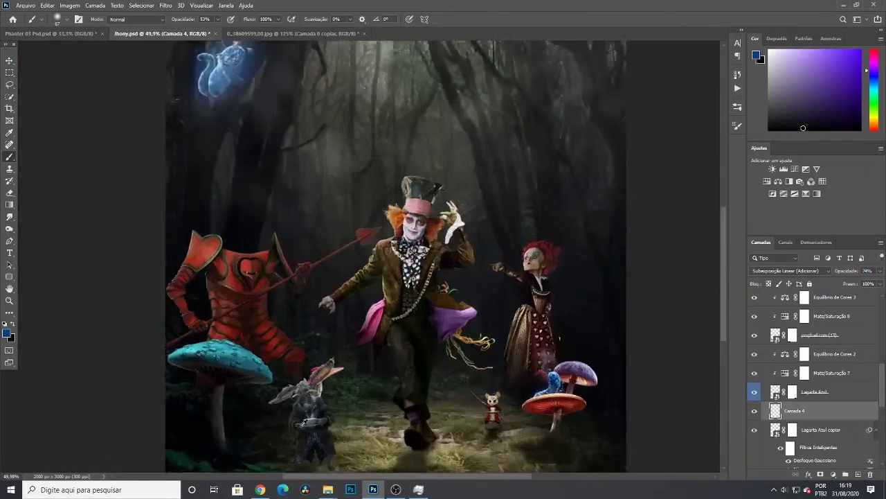
{"action": "scroll", "coordinate": [774, 330], "scroll_direction": "up", "scroll_amount": 2}
Collapse the Cogumelos group and add a new clipped layer directly above the smoke_025 layer
{"action": "left_click", "coordinate": [766, 320]}
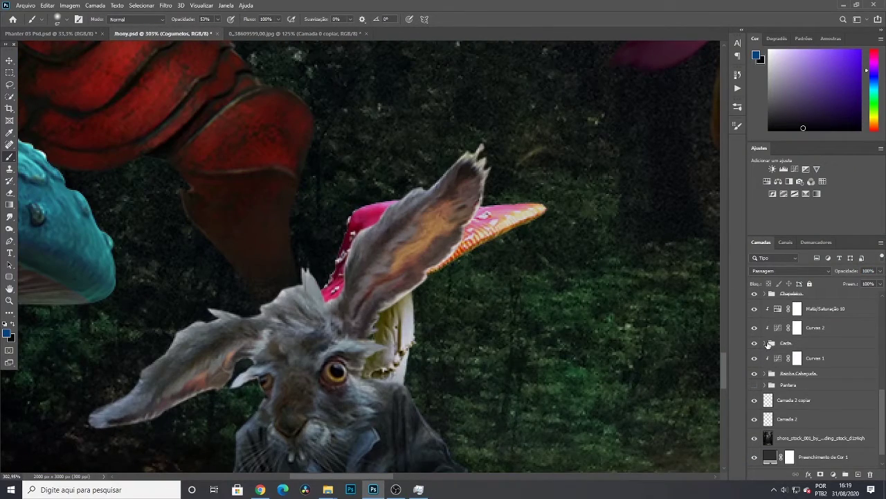
{"action": "scroll", "coordinate": [770, 344], "scroll_direction": "up", "scroll_amount": 4}
{"action": "scroll", "coordinate": [829, 411], "scroll_direction": "up", "scroll_amount": 4}
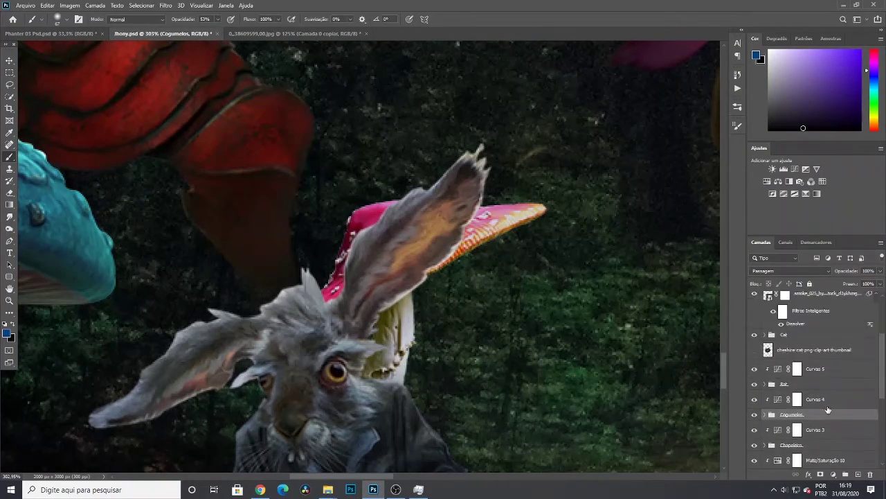
{"action": "left_click", "coordinate": [839, 376]}
{"action": "left_click", "coordinate": [859, 475]}
Sample the golden tone of the rabbit's eye as the foreground colour and shrink the brush to fit the eye
{"action": "scroll", "coordinate": [371, 372], "scroll_direction": "up", "scroll_amount": 6}
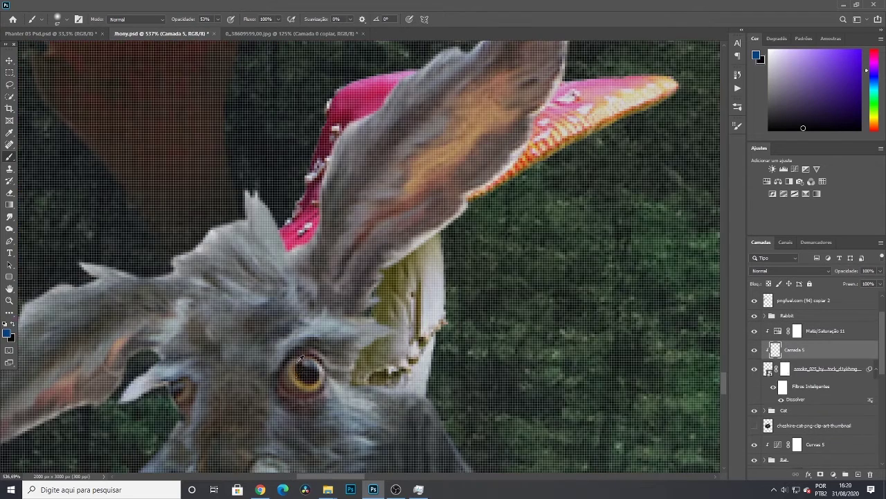
{"action": "left_click", "coordinate": [294, 378], "text": "alt"}
{"action": "left_click", "coordinate": [6, 333]}
{"action": "left_click", "coordinate": [626, 230]}
{"action": "left_click_drag", "start_coordinate": [626, 230], "coordinate": [626, 220]}
{"action": "left_click", "coordinate": [775, 177]}
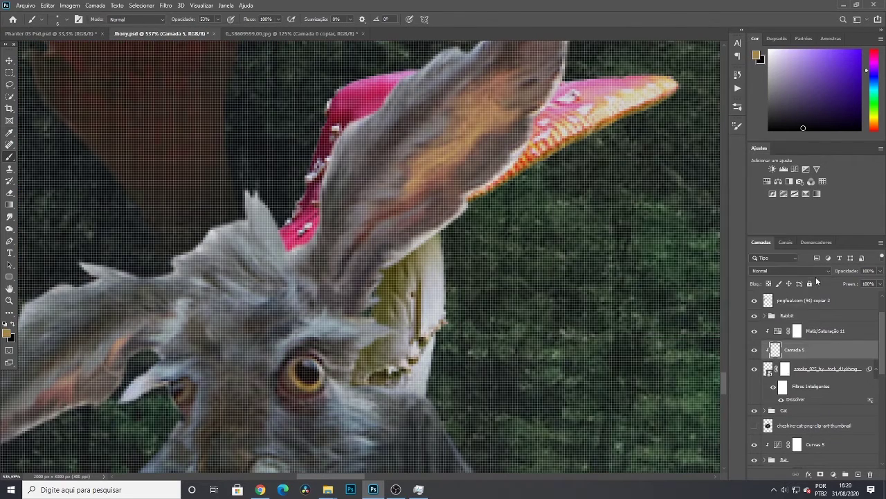
Delete the empty clipped layer Camada 5 above the smoke layer
{"action": "left_click", "coordinate": [790, 271]}
{"action": "left_click", "coordinate": [775, 364]}
{"action": "key", "text": "Delete"}
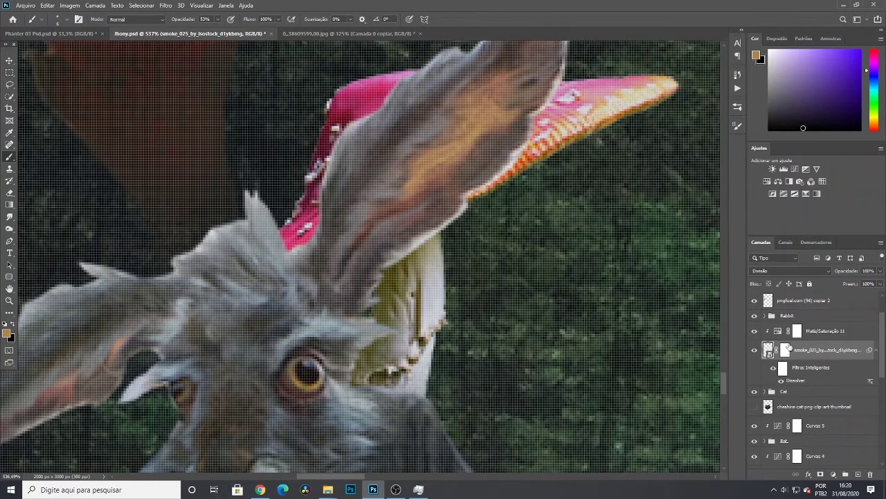
Rasterize the smoke_025 layer and add a new clipped layer directly above it
{"action": "right_click", "coordinate": [827, 354]}
{"action": "left_click", "coordinate": [744, 252]}
{"action": "left_click", "coordinate": [858, 474]}
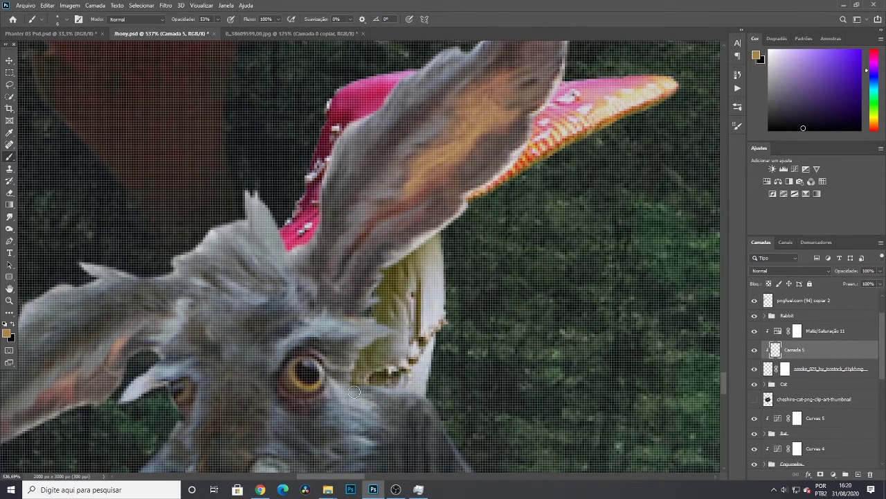
Toggle the visibility of the new clipped layer and the smoke layer to check what they affect
{"action": "scroll", "coordinate": [353, 391], "scroll_direction": "down", "scroll_amount": 5}
{"action": "left_click", "coordinate": [754, 350]}
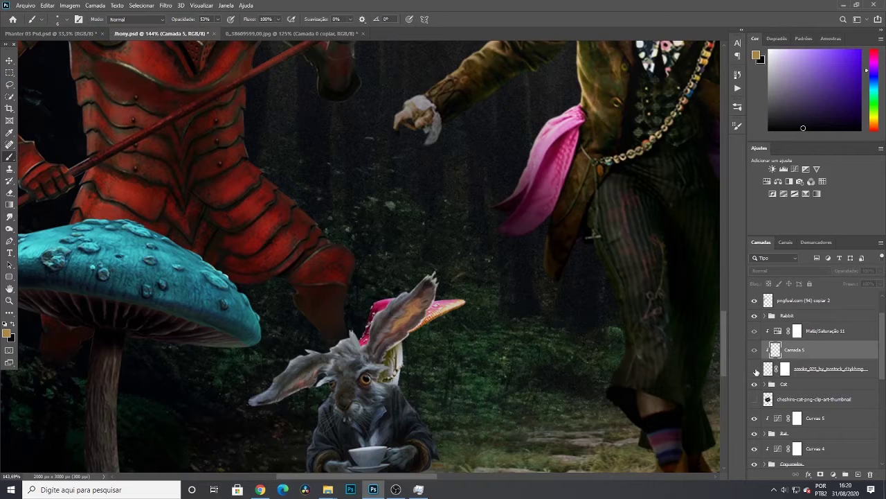
Compare the image with and without the smoke layer and the Rabbit group, and expand the Rabbit group
{"action": "left_click", "coordinate": [756, 369]}
{"action": "left_click", "coordinate": [787, 316]}
{"action": "left_click", "coordinate": [754, 316]}
{"action": "left_click", "coordinate": [754, 315]}
{"action": "left_click", "coordinate": [765, 316]}
{"action": "left_click", "coordinate": [765, 315]}
{"action": "left_click", "coordinate": [764, 316]}
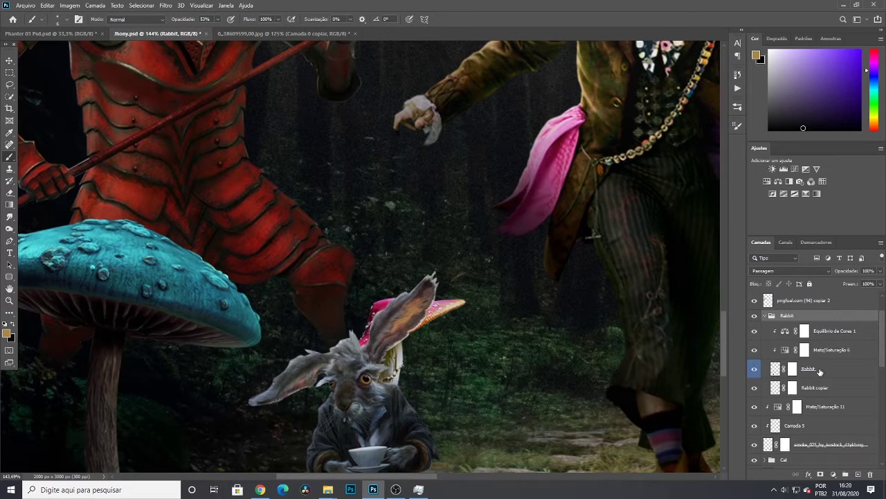
Add a new clipped layer above the Rabbit layer and set its blend mode to Overlay (Sobrepor)
{"action": "left_click", "coordinate": [820, 371]}
{"action": "left_click", "coordinate": [858, 474]}
{"action": "scroll", "coordinate": [358, 385], "scroll_direction": "up", "scroll_amount": 6}
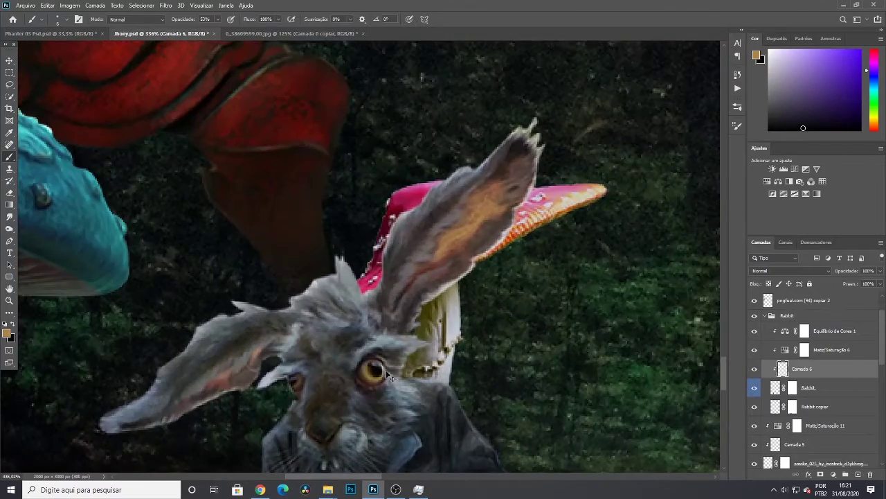
{"action": "left_click", "coordinate": [791, 271]}
{"action": "left_click", "coordinate": [781, 374]}
Set the foreground color to ffffff and paint a white highlight on the rabbit's large eye
{"action": "scroll", "coordinate": [400, 385], "scroll_direction": "up", "scroll_amount": 4}
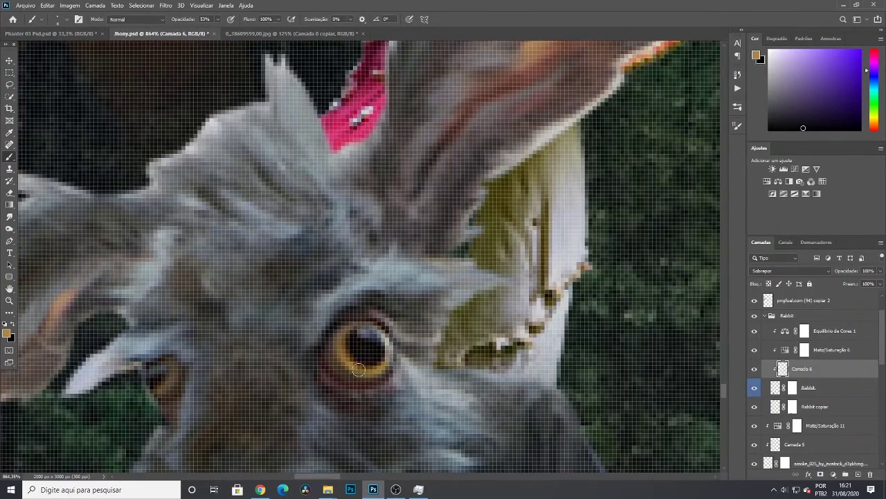
{"action": "scroll", "coordinate": [175, 367], "scroll_direction": "down", "scroll_amount": 8}
{"action": "scroll", "coordinate": [409, 291], "scroll_direction": "up", "scroll_amount": 8}
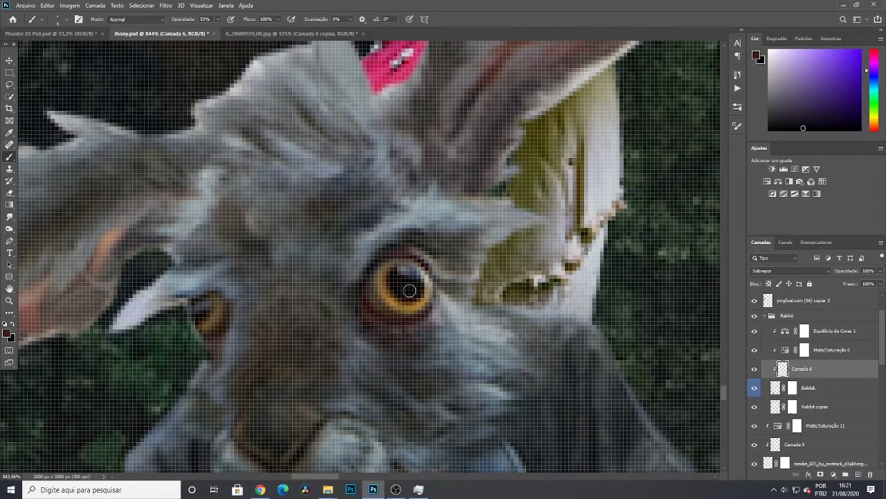
{"action": "left_click", "coordinate": [403, 268], "text": "alt"}
{"action": "left_click", "coordinate": [7, 334]}
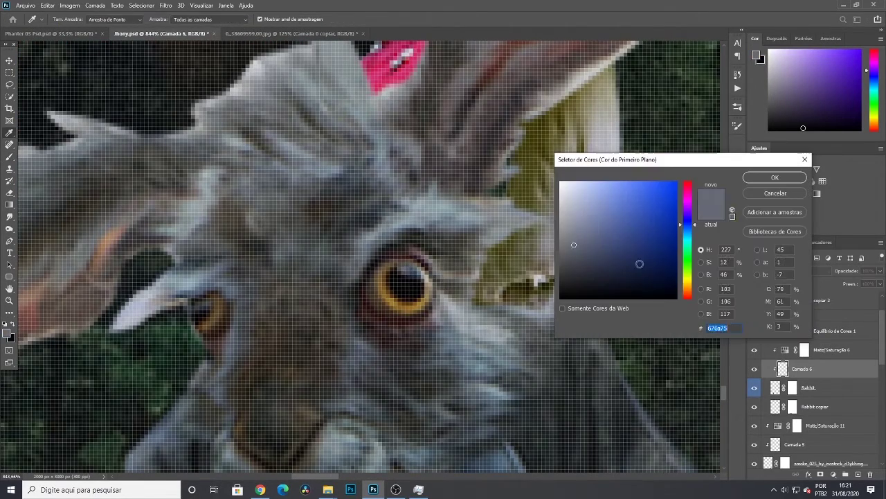
{"action": "type", "text": "ffffff"}
{"action": "key", "text": "Return"}
{"action": "left_click", "coordinate": [403, 269]}
Compare the rabbit's eyes with and without the painted layer against the whole composition
{"action": "scroll", "coordinate": [360, 360], "scroll_direction": "down", "scroll_amount": 5}
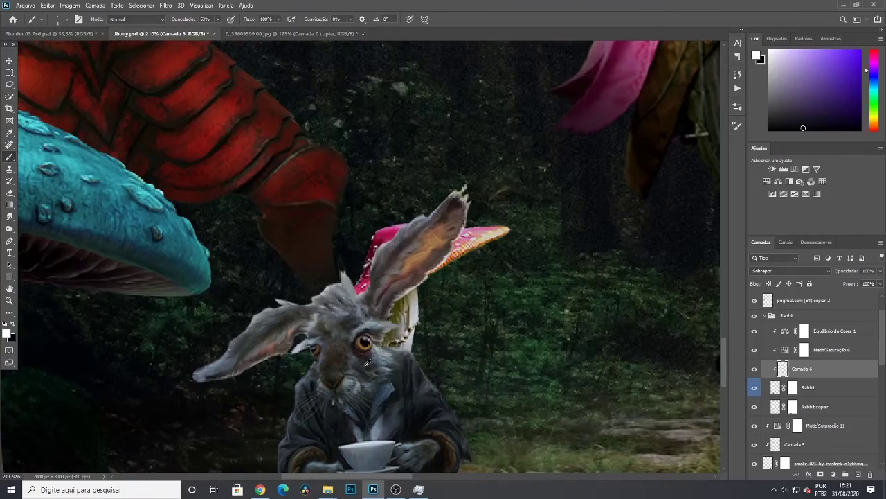
{"action": "left_click", "coordinate": [755, 373]}
{"action": "scroll", "coordinate": [332, 346], "scroll_direction": "down", "scroll_amount": 5}
{"action": "scroll", "coordinate": [332, 346], "scroll_direction": "up", "scroll_amount": 3}
{"action": "scroll", "coordinate": [332, 346], "scroll_direction": "down", "scroll_amount": 3}
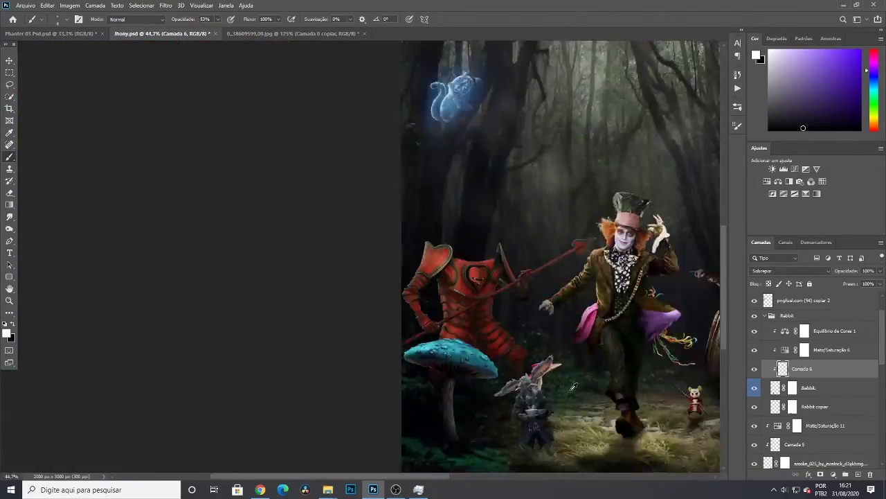
{"action": "scroll", "coordinate": [332, 346], "scroll_direction": "up", "scroll_amount": 1}
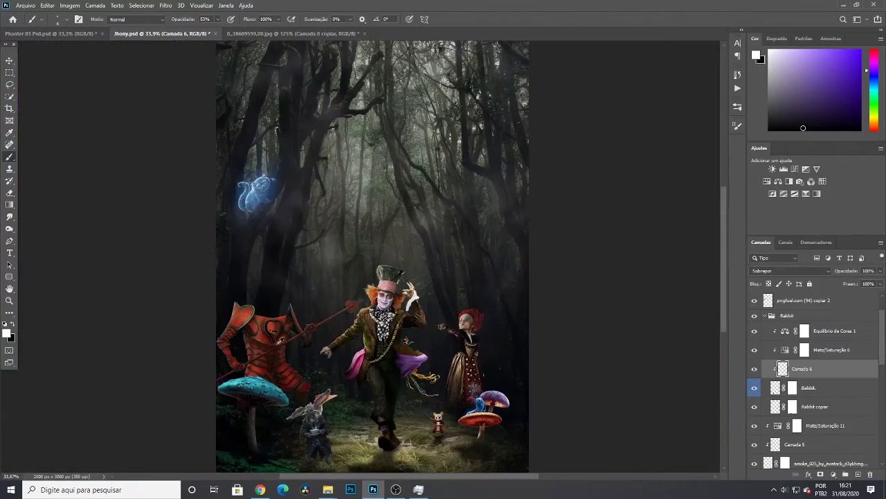
Collapse the Rabbit group, expand the Rainha Cabeçuda group and add a new clipped layer above the queen's layer
{"action": "left_click", "coordinate": [762, 319]}
{"action": "scroll", "coordinate": [766, 400], "scroll_direction": "down", "scroll_amount": 3}
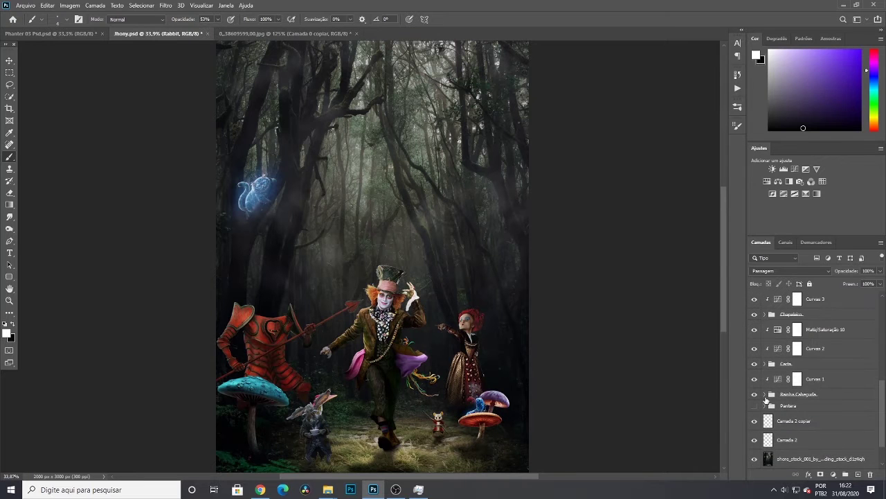
{"action": "scroll", "coordinate": [770, 353], "scroll_direction": "up", "scroll_amount": 1}
{"action": "scroll", "coordinate": [770, 345], "scroll_direction": "down", "scroll_amount": 1}
{"action": "left_click", "coordinate": [765, 395]}
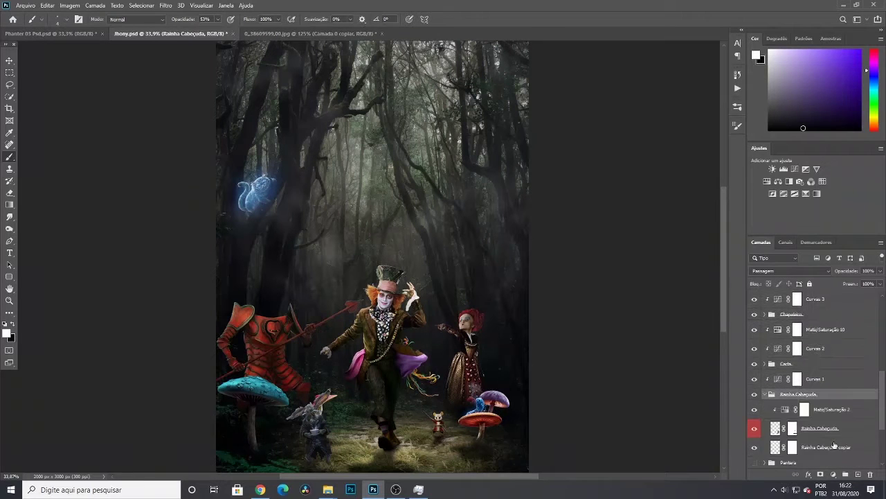
{"action": "scroll", "coordinate": [834, 445], "scroll_direction": "down", "scroll_amount": 2}
{"action": "left_click", "coordinate": [831, 373]}
{"action": "left_click", "coordinate": [858, 474]}
Fill the queen's new layer with 50% gray and set its blend mode to Overlay (Sobrepor)
{"action": "left_click", "coordinate": [47, 6]}
{"action": "left_click", "coordinate": [55, 150]}
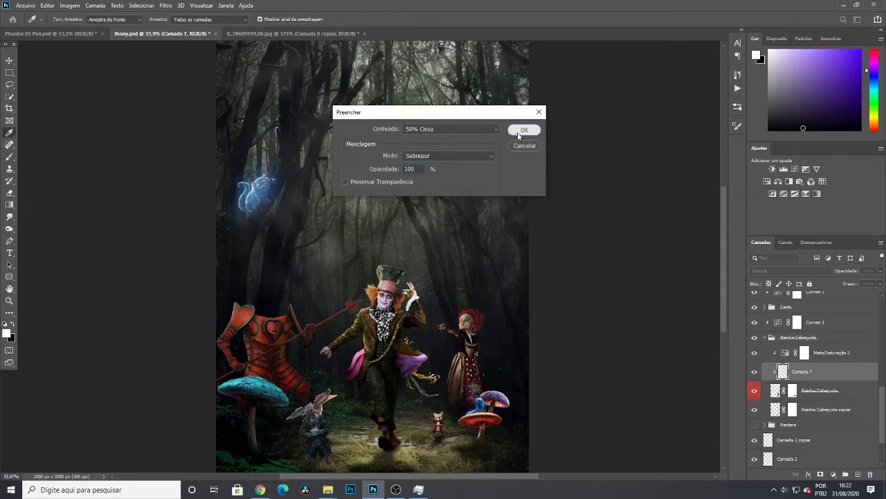
{"action": "left_click", "coordinate": [524, 130]}
{"action": "left_click", "coordinate": [790, 270]}
{"action": "left_click", "coordinate": [790, 363]}
Burn the queen's shaded side, dodge her pointing arm and dress on the gray layer, and compare the result
{"action": "key", "text": "b"}
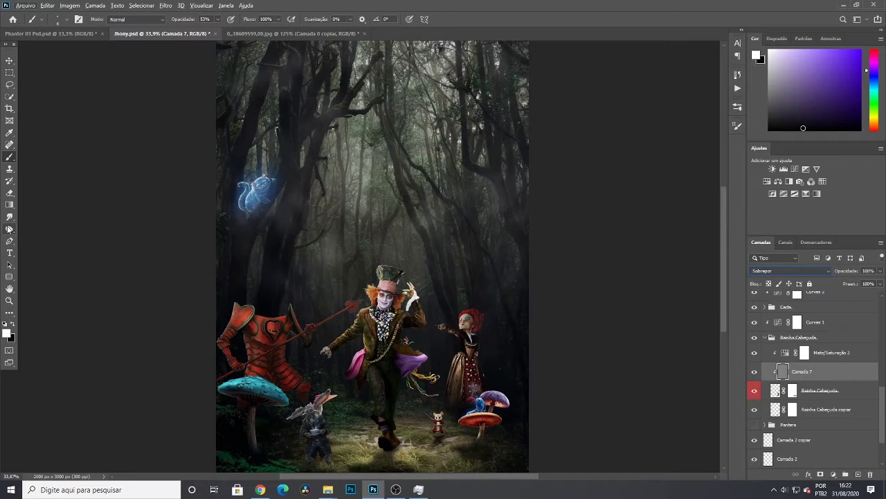
{"action": "left_click", "coordinate": [9, 228]}
{"action": "scroll", "coordinate": [485, 318], "scroll_direction": "up", "scroll_amount": 2}
{"action": "scroll", "coordinate": [526, 391], "scroll_direction": "up", "scroll_amount": 3}
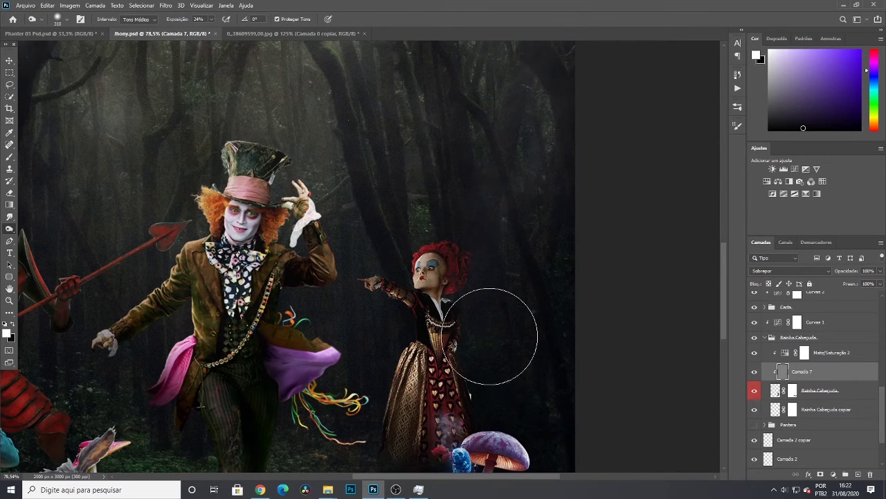
{"action": "key", "text": "shift+o"}
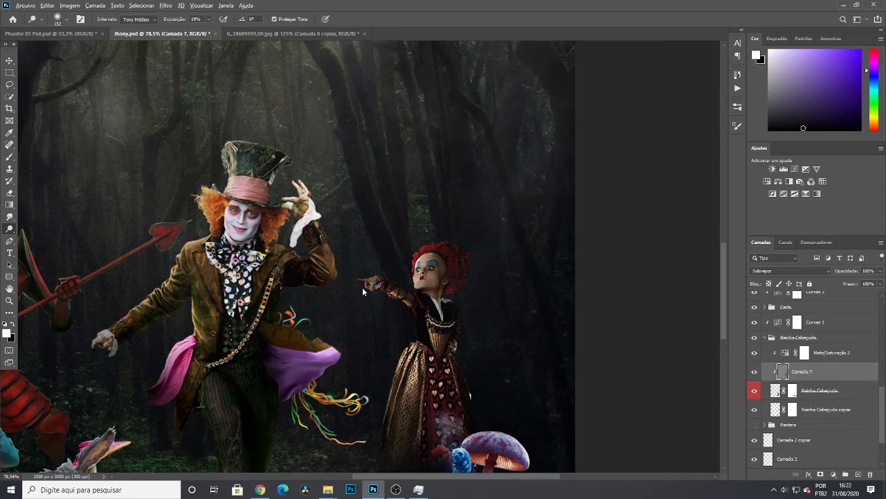
{"action": "right_click", "coordinate": [380, 281]}
{"action": "right_click", "coordinate": [371, 276], "text": "alt"}
{"action": "left_click_drag", "start_coordinate": [369, 276], "coordinate": [397, 275]}
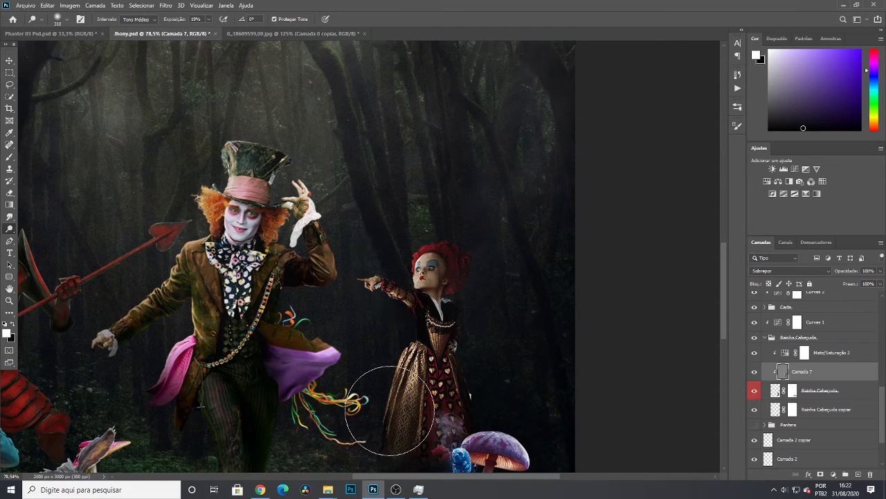
{"action": "scroll", "coordinate": [406, 422], "scroll_direction": "down", "scroll_amount": 4}
{"action": "left_click", "coordinate": [754, 372]}
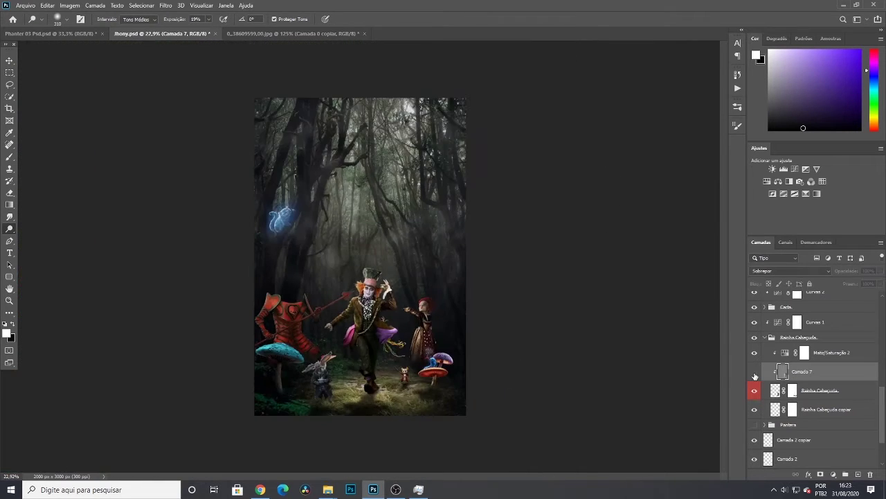
{"action": "left_click", "coordinate": [754, 374]}
Collapse the queen's group, expand the Carta group and add a new clipped layer above the Carta layer
{"action": "scroll", "coordinate": [290, 290], "scroll_direction": "up", "scroll_amount": 3}
{"action": "left_click", "coordinate": [765, 337]}
{"action": "left_click", "coordinate": [765, 327]}
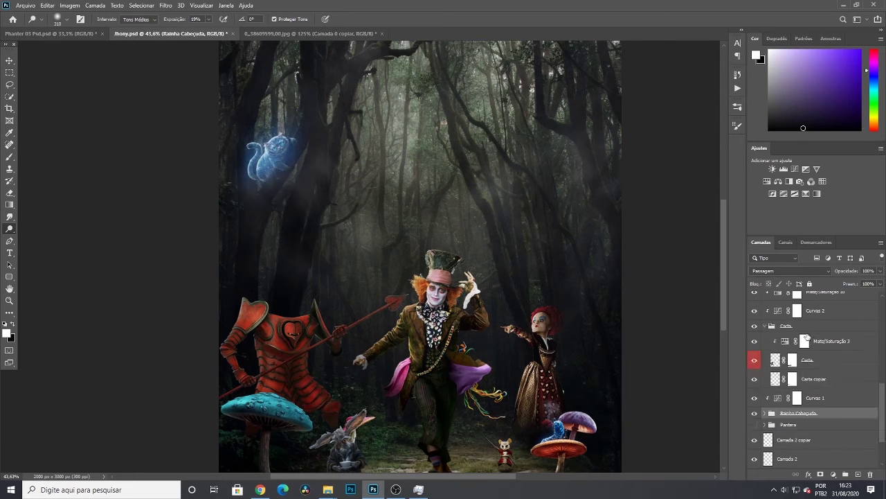
{"action": "left_click", "coordinate": [833, 365]}
{"action": "left_click", "coordinate": [858, 474]}
Fill the card soldier's new layer with 50% gray and set its blend mode to Overlay (Sobrepor)
{"action": "left_click", "coordinate": [47, 5]}
{"action": "left_click", "coordinate": [60, 149]}
{"action": "left_click", "coordinate": [537, 121]}
{"action": "left_click", "coordinate": [801, 271]}
{"action": "left_click", "coordinate": [775, 359]}
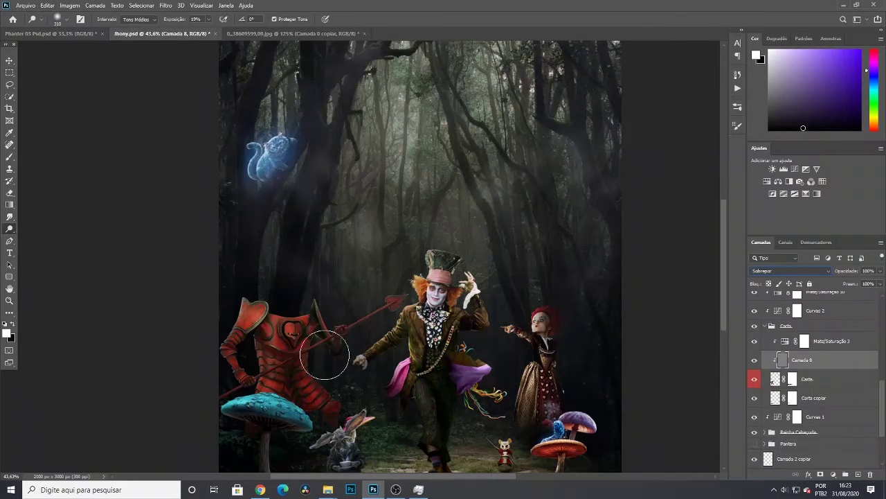
Burn the card soldier's shoulder, torso and arm on the side facing away from the hatter
{"action": "right_click", "coordinate": [10, 228]}
{"action": "left_click", "coordinate": [41, 240]}
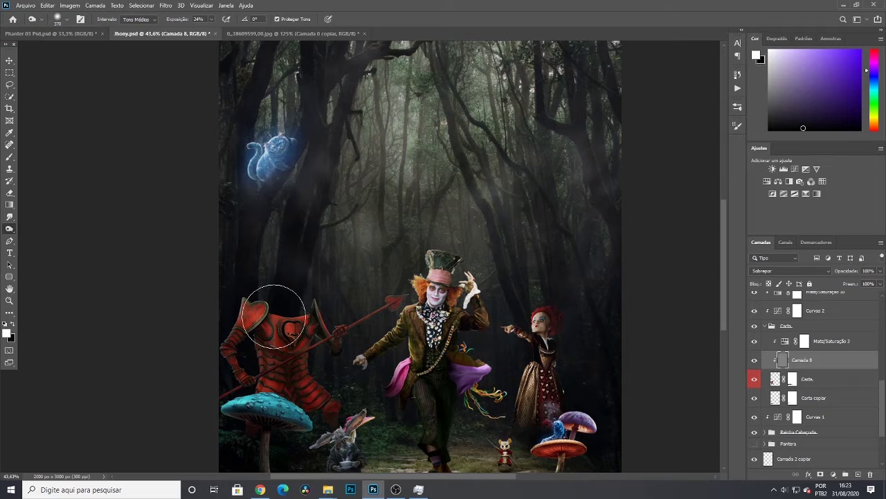
{"action": "left_click_drag", "start_coordinate": [273, 316], "coordinate": [171, 363]}
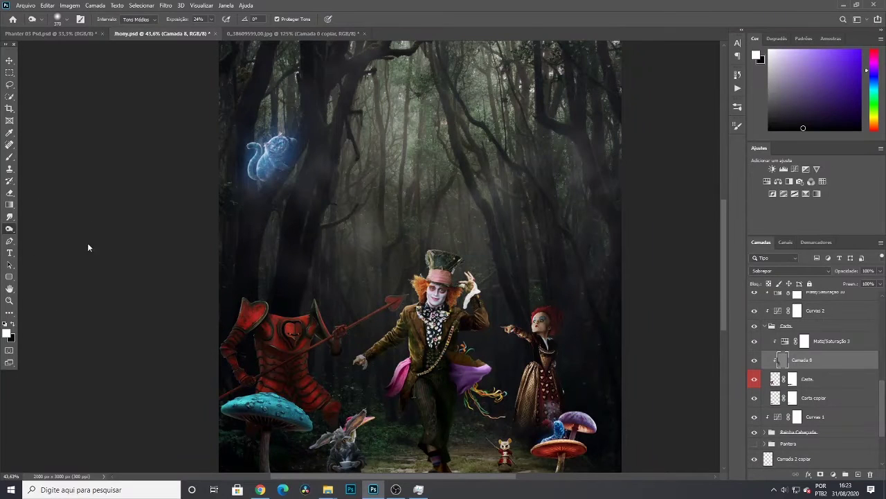
Dodge the card soldier's armor on the side facing the hatter with a larger brush
{"action": "right_click", "coordinate": [10, 228]}
{"action": "left_click", "coordinate": [42, 230]}
{"action": "mouse_move", "coordinate": [351, 321]}
{"action": "left_mouse_down"}
{"action": "mouse_move", "coordinate": [319, 358]}
{"action": "mouse_move", "coordinate": [344, 357]}
{"action": "left_mouse_up"}
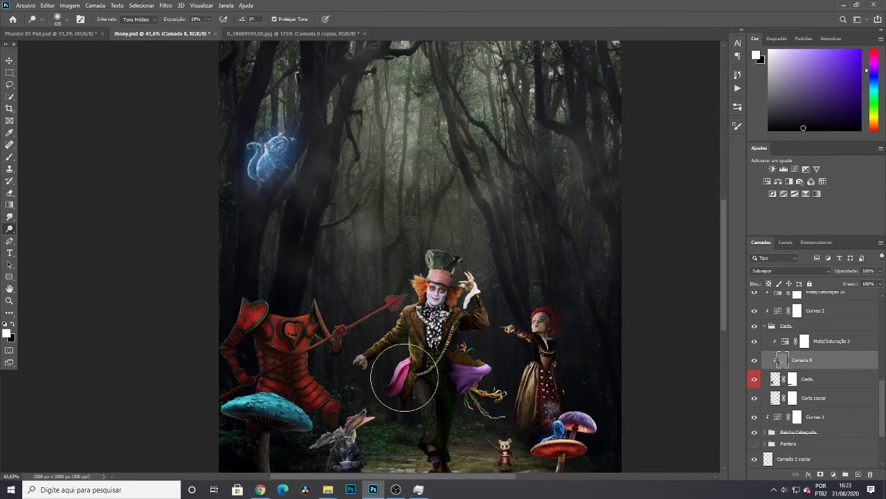
{"action": "scroll", "coordinate": [404, 378], "scroll_direction": "down", "scroll_amount": 1}
Refine the card soldier's lighting with further burn strokes and small dodge strokes on the armor and spear
{"action": "key", "text": "shift+o"}
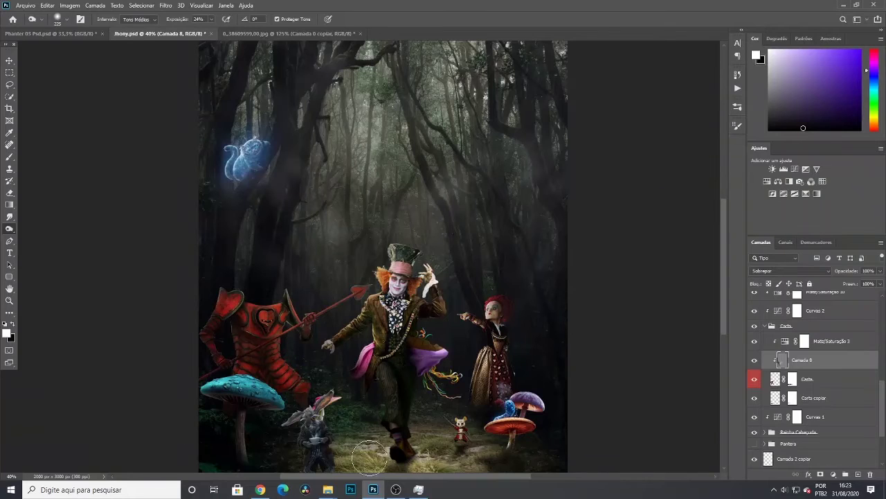
{"action": "right_click", "coordinate": [9, 229]}
{"action": "left_click", "coordinate": [41, 229]}
{"action": "left_click_drag", "start_coordinate": [330, 284], "coordinate": [297, 285]}
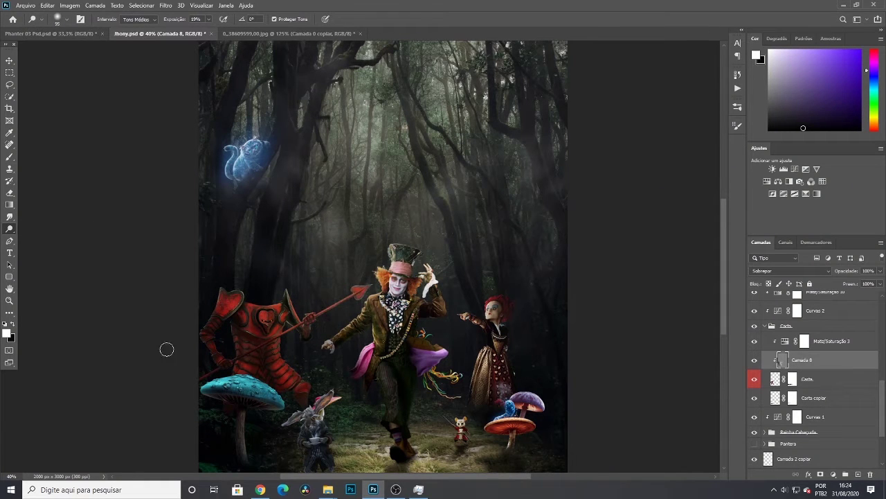
{"action": "scroll", "coordinate": [277, 324], "scroll_direction": "up", "scroll_amount": 3}
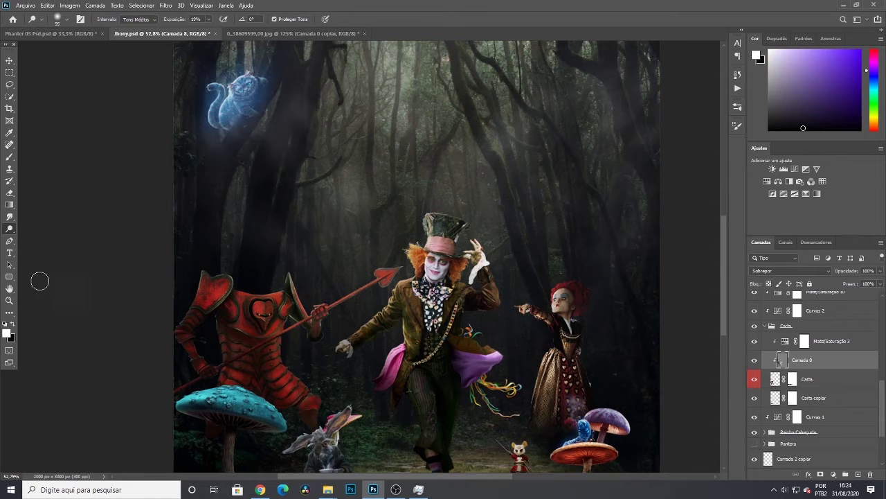
{"action": "right_click", "coordinate": [10, 229]}
{"action": "left_click", "coordinate": [40, 238]}
{"action": "right_click", "coordinate": [9, 228]}
{"action": "left_click", "coordinate": [49, 228]}
{"action": "scroll", "coordinate": [282, 344], "scroll_direction": "up", "scroll_amount": 10}
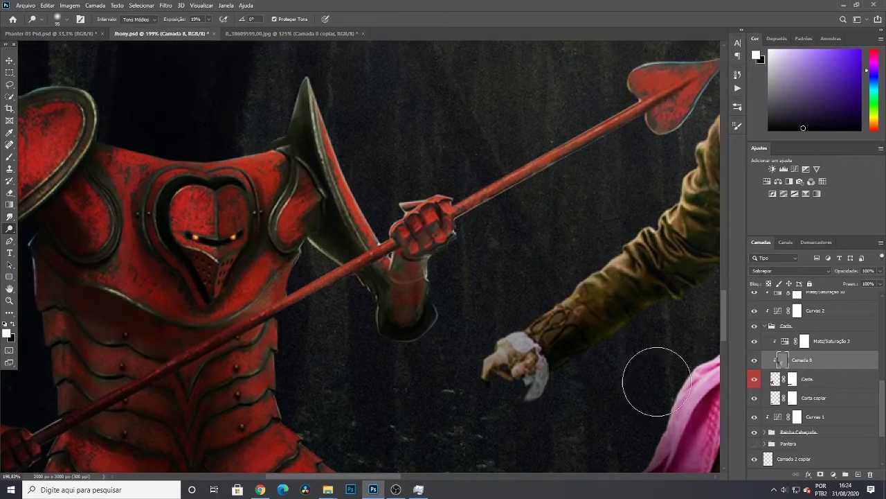
Add a clipped Overlay (Sobrepor) layer above the Carta layer and paint the breastplate's glowing eyes with their sampled yellow
{"action": "left_click", "coordinate": [839, 380]}
{"action": "left_click", "coordinate": [858, 475]}
{"action": "key", "text": "b"}
{"action": "left_click", "coordinate": [196, 237], "text": "alt"}
{"action": "left_click", "coordinate": [791, 271]}
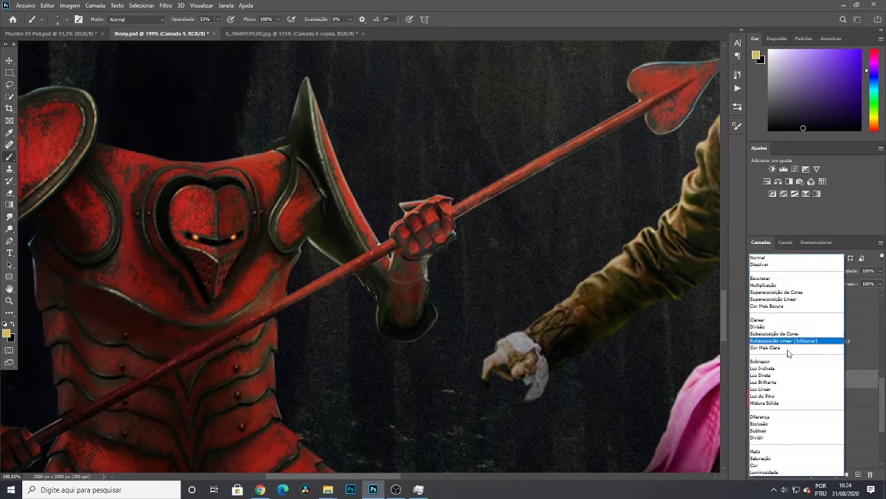
{"action": "left_click", "coordinate": [788, 339]}
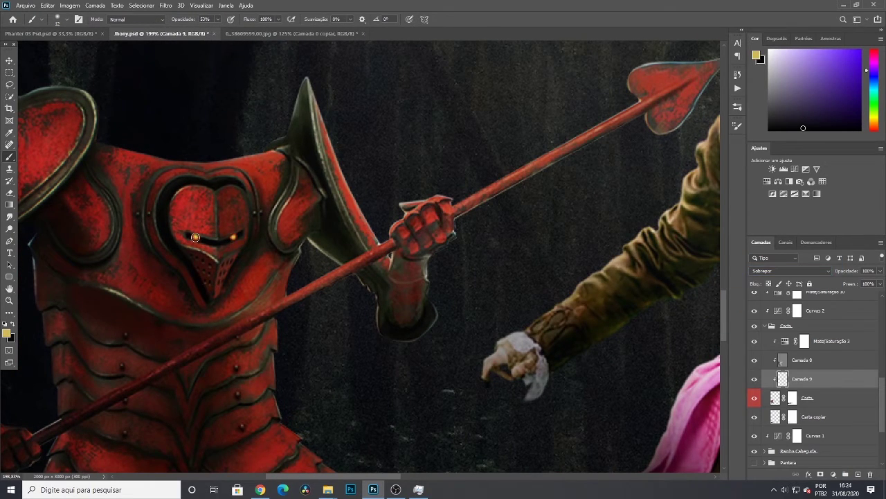
Compare the card soldier with and without the eye glow layer and the gray dodge-and-burn layer
{"action": "scroll", "coordinate": [195, 237], "scroll_direction": "down", "scroll_amount": 8}
{"action": "left_click", "coordinate": [754, 378]}
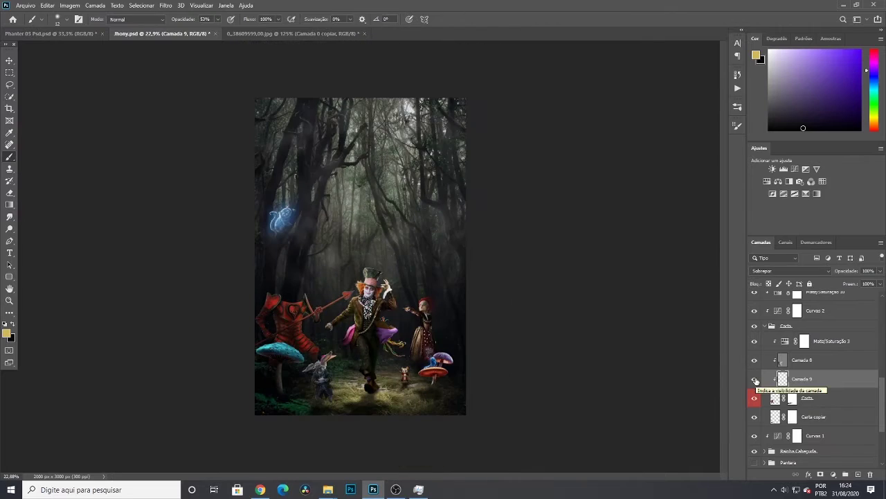
{"action": "left_click", "coordinate": [756, 380]}
{"action": "left_click", "coordinate": [755, 380]}
{"action": "scroll", "coordinate": [309, 317], "scroll_direction": "up", "scroll_amount": 10}
{"action": "left_click", "coordinate": [755, 361]}
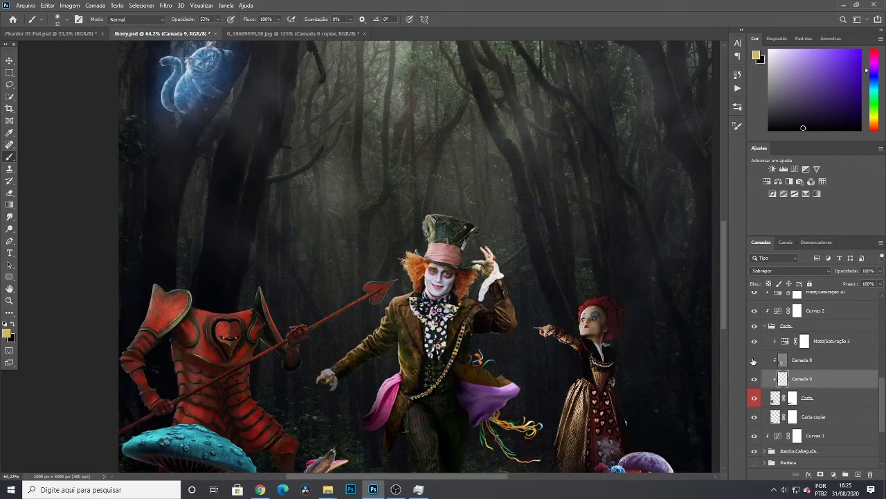
{"action": "left_click", "coordinate": [754, 361]}
{"action": "left_click", "coordinate": [755, 361]}
{"action": "left_click", "coordinate": [755, 361]}
{"action": "scroll", "coordinate": [478, 318], "scroll_direction": "down", "scroll_amount": 6}
{"action": "scroll", "coordinate": [261, 298], "scroll_direction": "up", "scroll_amount": 1}
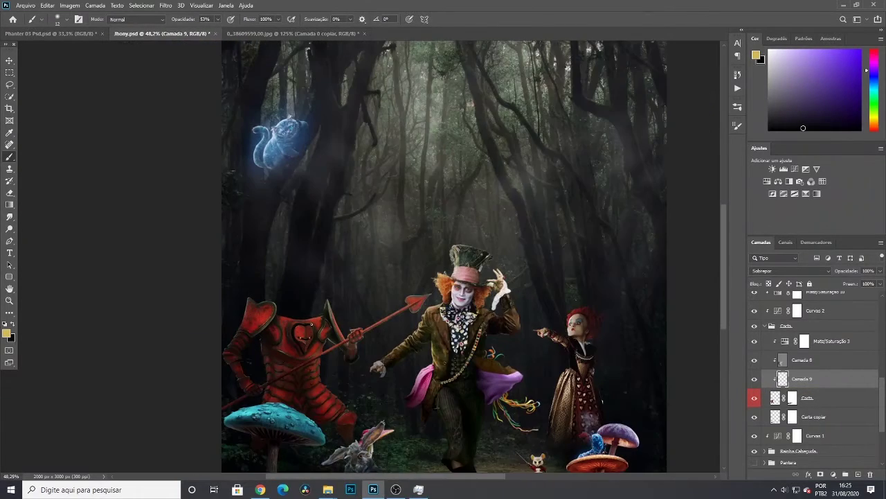
Dodge additional highlights on the card soldier's armor on its gray layer
{"action": "left_click", "coordinate": [11, 229]}
{"action": "key", "text": "alt+]"}
{"action": "scroll", "coordinate": [614, 231], "scroll_direction": "up", "scroll_amount": 1}
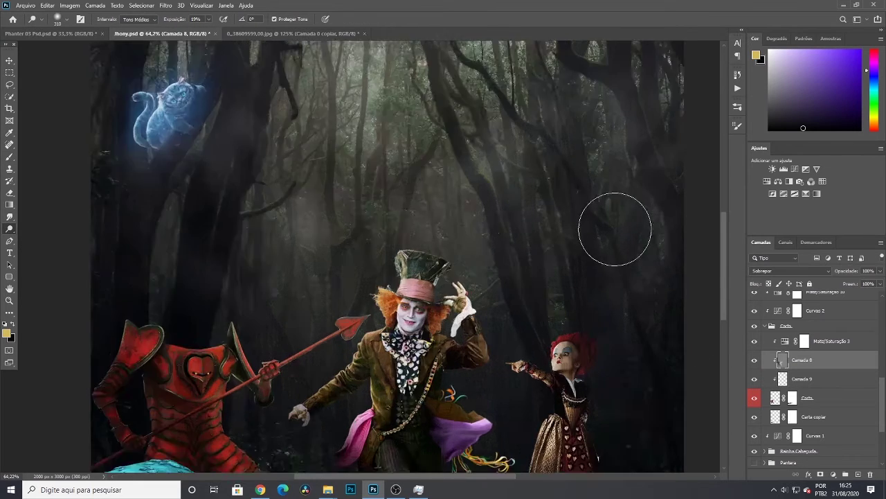
{"action": "scroll", "coordinate": [638, 279], "scroll_direction": "down", "scroll_amount": 2}
Collapse the Carta group, expand the Chapeleiro group and add a new clipped layer above the Chapeleiro Maluco layer
{"action": "left_click", "coordinate": [765, 326]}
{"action": "scroll", "coordinate": [789, 332], "scroll_direction": "up", "scroll_amount": 3}
{"action": "left_click", "coordinate": [765, 334]}
{"action": "scroll", "coordinate": [554, 338], "scroll_direction": "up", "scroll_amount": 2}
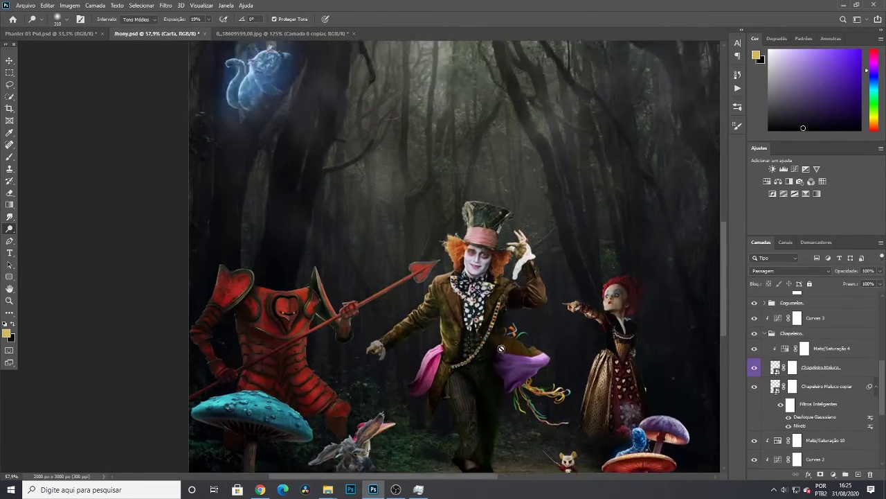
{"action": "scroll", "coordinate": [553, 338], "scroll_direction": "down", "scroll_amount": 2}
{"action": "left_click", "coordinate": [835, 368]}
{"action": "left_click", "coordinate": [858, 474]}
Fill the hatter's new layer with 50% gray and set its blend mode to Overlay (Sobrepor)
{"action": "left_click", "coordinate": [47, 6]}
{"action": "left_click", "coordinate": [83, 149]}
{"action": "left_click", "coordinate": [536, 119]}
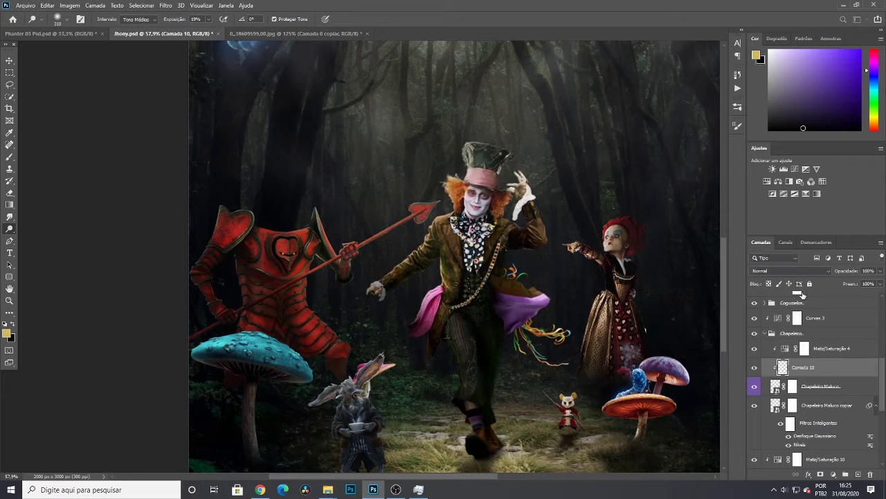
{"action": "left_click", "coordinate": [790, 271]}
{"action": "left_click", "coordinate": [770, 373]}
Dodge highlights on the hatter's coat and burn the shadows of his outfit with 24% exposure on the gray layer
{"action": "mouse_move", "coordinate": [474, 309]}
{"action": "left_mouse_down"}
{"action": "mouse_move", "coordinate": [460, 376]}
{"action": "mouse_move", "coordinate": [438, 322]}
{"action": "mouse_move", "coordinate": [475, 382]}
{"action": "left_mouse_up"}
{"action": "left_click_drag", "start_coordinate": [465, 236], "coordinate": [437, 235]}
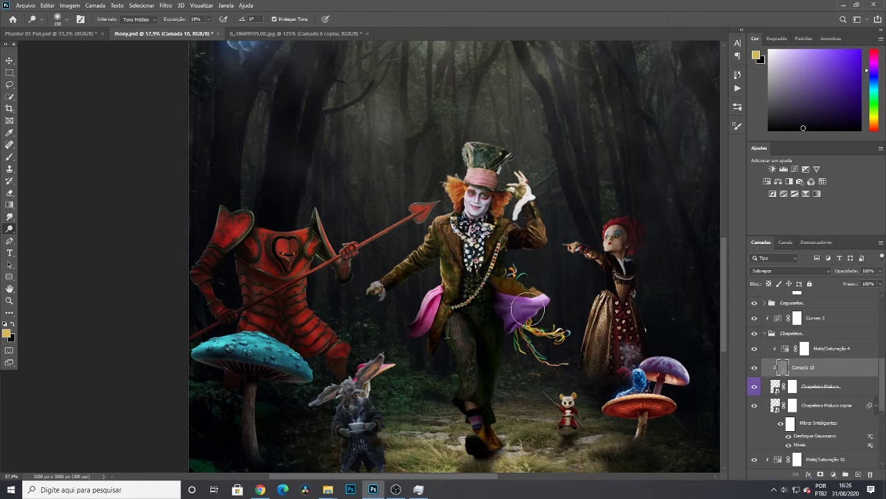
{"action": "right_click", "coordinate": [10, 228]}
{"action": "left_click", "coordinate": [49, 237]}
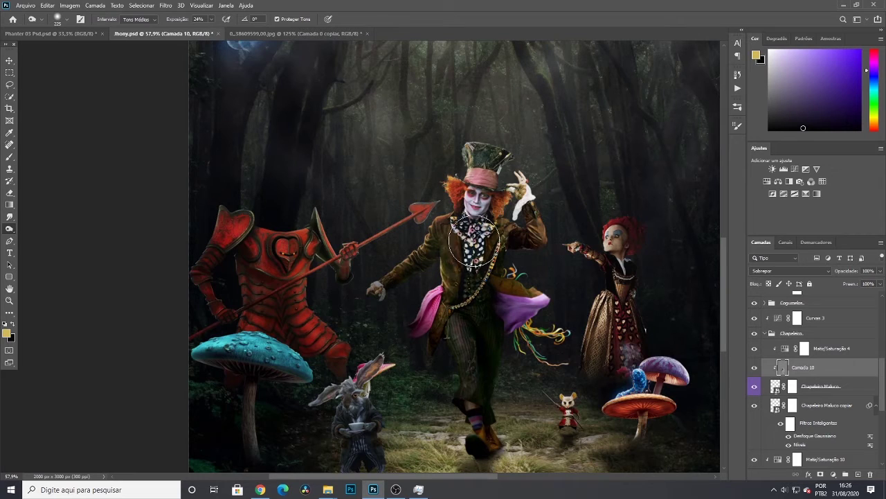
{"action": "scroll", "coordinate": [520, 187], "scroll_direction": "down", "scroll_amount": 1}
{"action": "scroll", "coordinate": [520, 182], "scroll_direction": "up", "scroll_amount": 3}
{"action": "left_click_drag", "start_coordinate": [455, 156], "coordinate": [446, 134]}
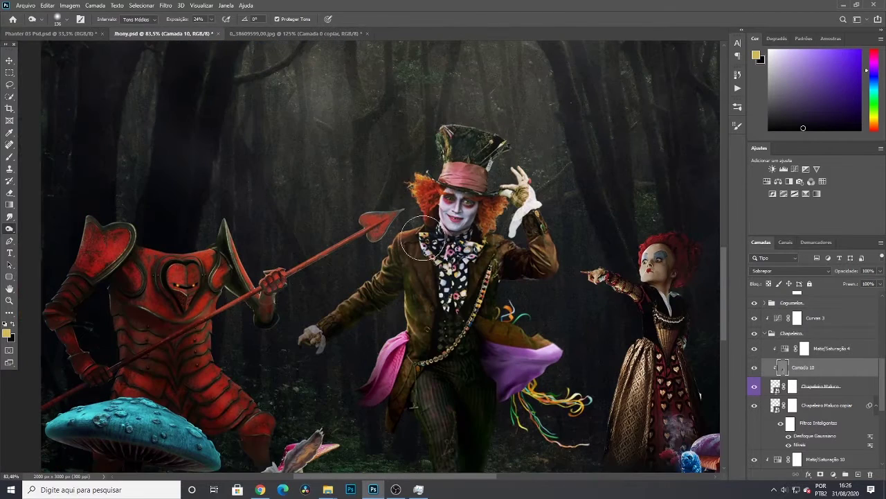
{"action": "scroll", "coordinate": [484, 416], "scroll_direction": "down", "scroll_amount": 4}
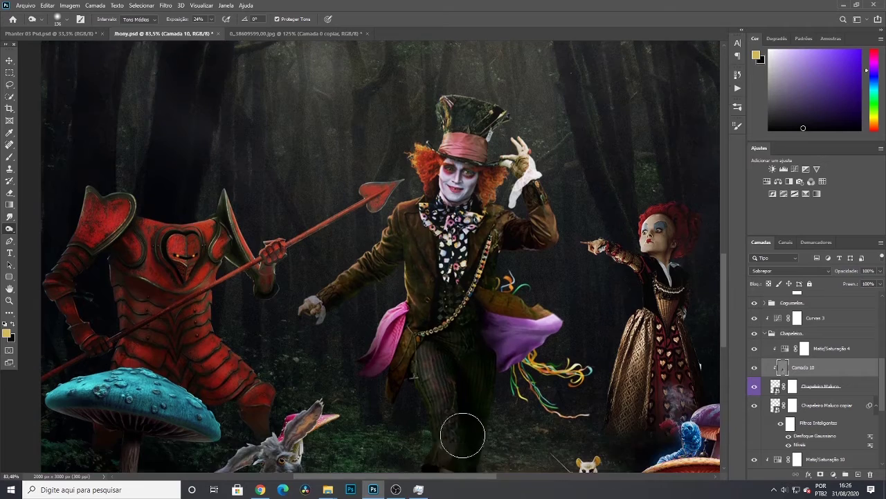
{"action": "scroll", "coordinate": [564, 383], "scroll_direction": "down", "scroll_amount": 1}
{"action": "scroll", "coordinate": [342, 291], "scroll_direction": "up", "scroll_amount": 4}
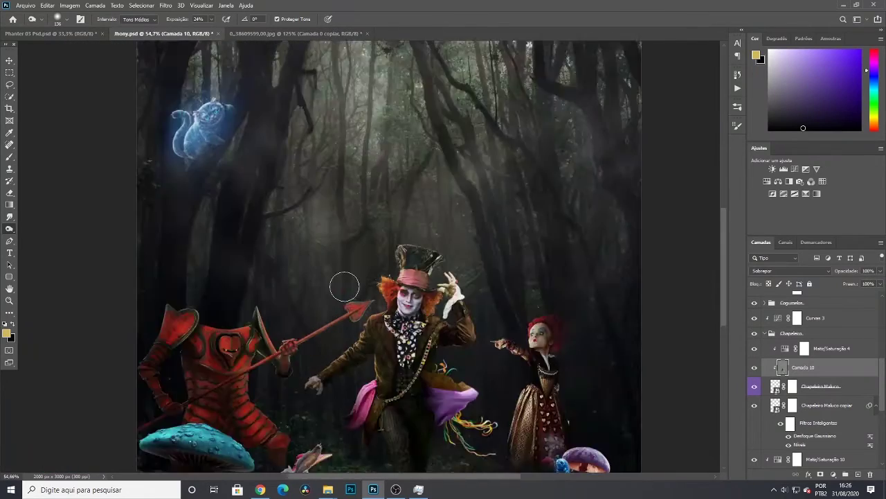
Dodge highlights on the hatter's sleeves and hair with 19% exposure and burn the area beside his face
{"action": "key", "text": "shift+o"}
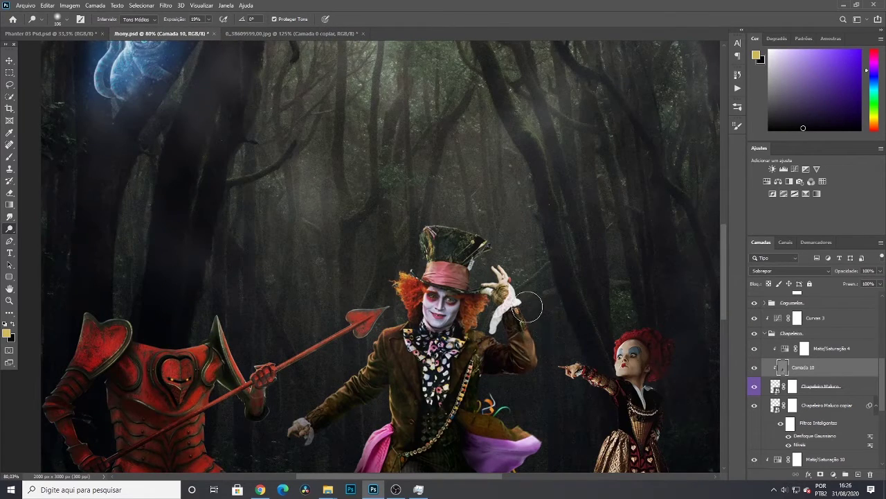
{"action": "scroll", "coordinate": [499, 382], "scroll_direction": "down", "scroll_amount": 1}
{"action": "scroll", "coordinate": [509, 394], "scroll_direction": "down", "scroll_amount": 2}
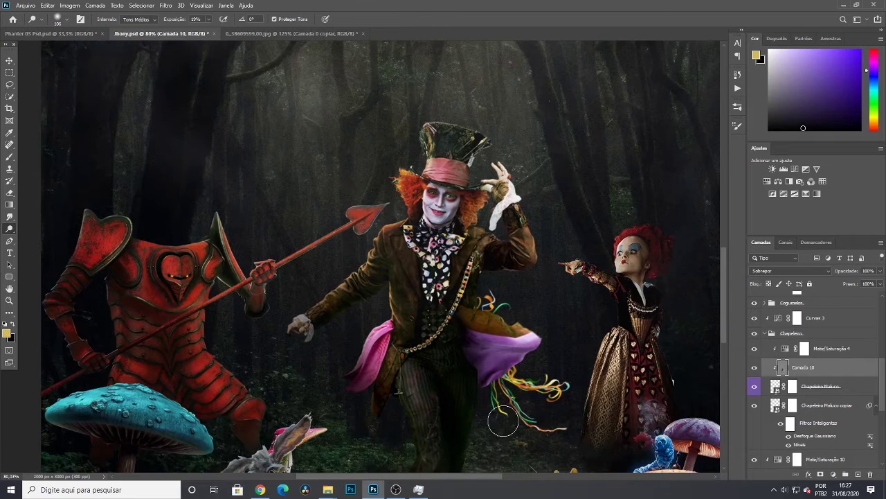
{"action": "scroll", "coordinate": [523, 351], "scroll_direction": "up", "scroll_amount": 1}
{"action": "left_click_drag", "start_coordinate": [292, 356], "coordinate": [373, 269]}
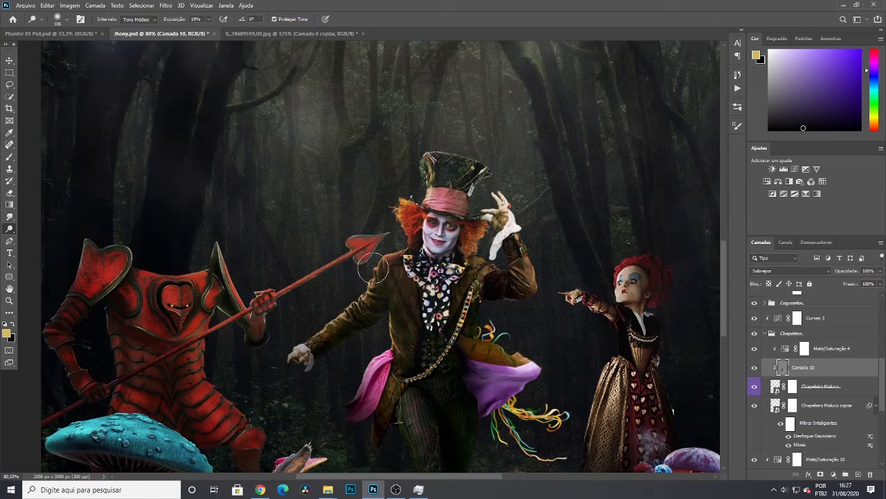
{"action": "mouse_move", "coordinate": [487, 210]}
{"action": "left_mouse_down"}
{"action": "mouse_move", "coordinate": [471, 240]}
{"action": "mouse_move", "coordinate": [444, 223]}
{"action": "mouse_move", "coordinate": [482, 264]}
{"action": "left_mouse_up"}
{"action": "right_click", "coordinate": [9, 229]}
{"action": "left_click", "coordinate": [48, 237]}
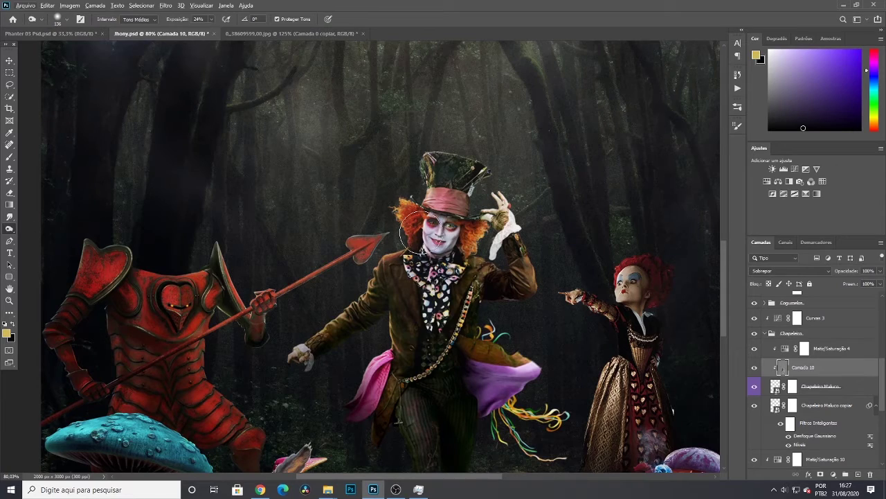
Add a new clipped layer directly above the Chapeleiro Maluco layer and set its blend mode to Overlay (Sobrepor)
{"action": "scroll", "coordinate": [461, 247], "scroll_direction": "up", "scroll_amount": 12}
{"action": "left_click", "coordinate": [857, 388]}
{"action": "left_click", "coordinate": [859, 474]}
{"action": "left_click", "coordinate": [792, 270]}
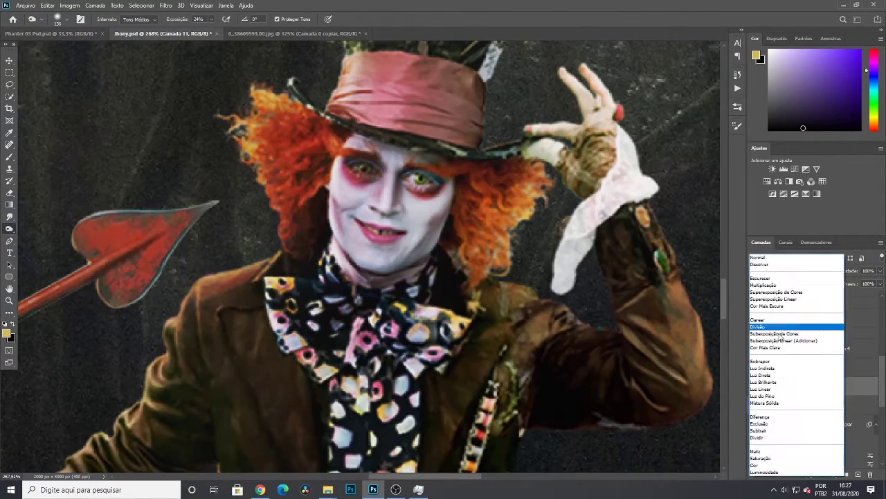
{"action": "left_click", "coordinate": [791, 363]}
Paint a glow over both of the hatter's irises using a brush at 68% opacity and colors sampled from the eyes
{"action": "scroll", "coordinate": [411, 178], "scroll_direction": "up", "scroll_amount": 3}
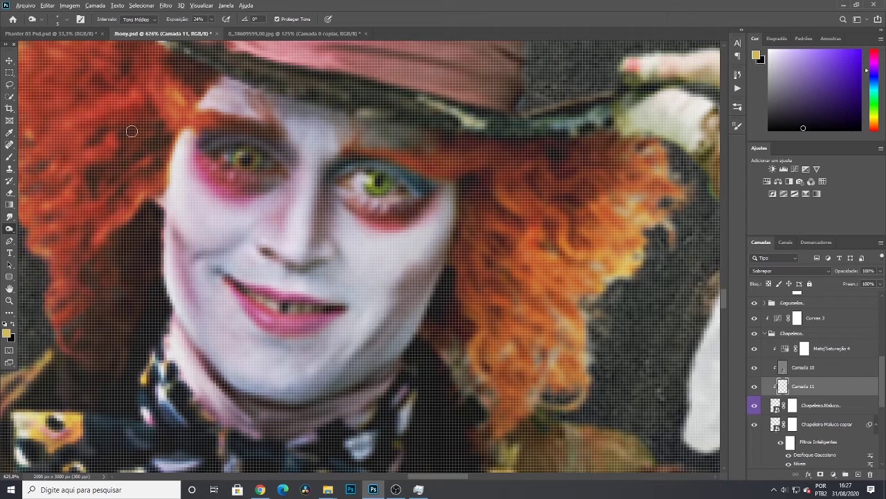
{"action": "key", "text": "b"}
{"action": "left_click", "coordinate": [376, 184], "text": "alt"}
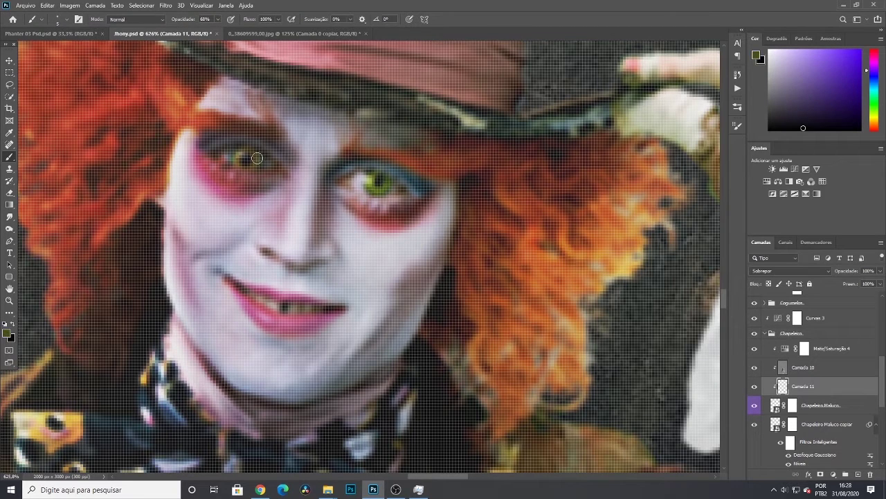
{"action": "scroll", "coordinate": [262, 164], "scroll_direction": "up", "scroll_amount": 3}
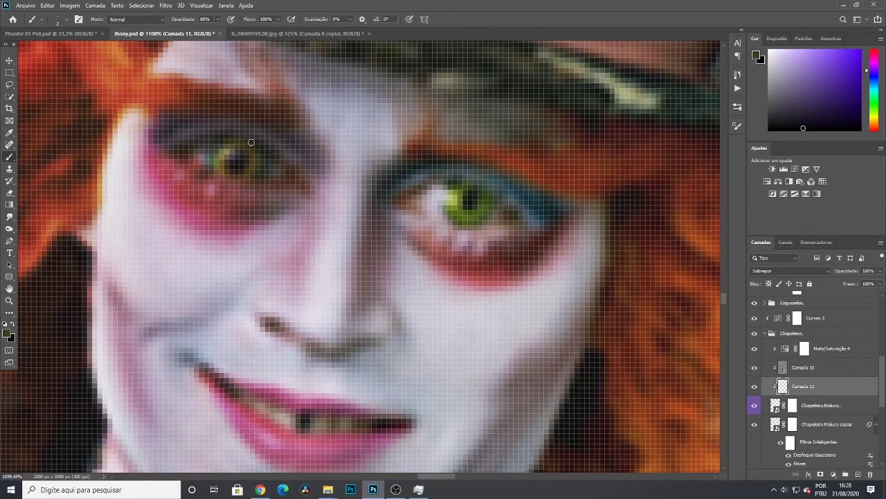
{"action": "left_click", "coordinate": [218, 164], "text": "alt"}
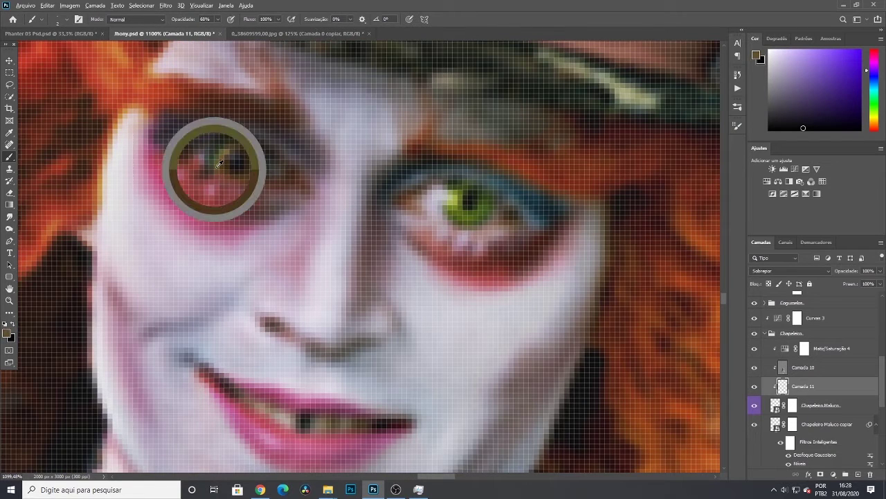
{"action": "right_click", "coordinate": [450, 207]}
{"action": "key", "text": "Escape"}
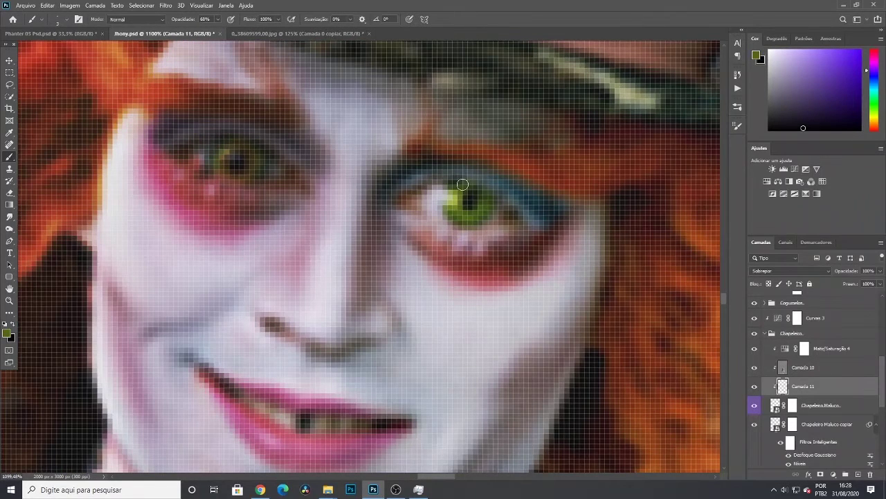
Compare the hatter's face with and without the eye glow layer
{"action": "scroll", "coordinate": [463, 185], "scroll_direction": "down", "scroll_amount": 10}
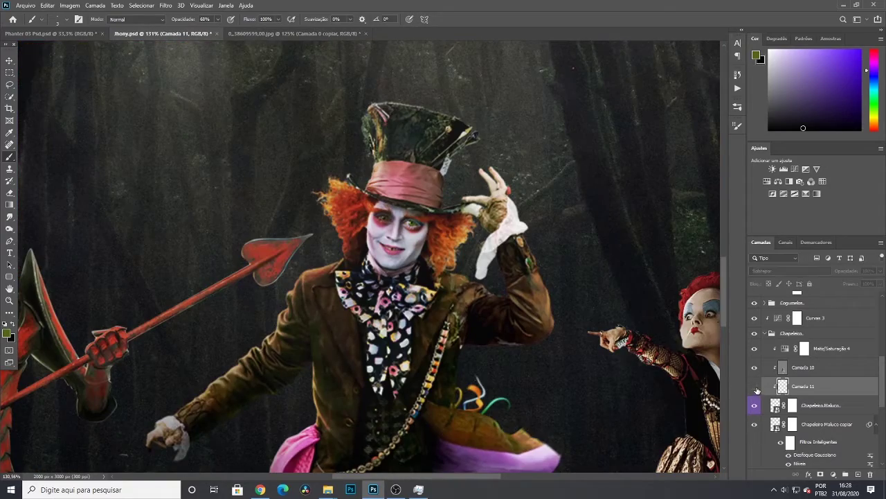
{"action": "scroll", "coordinate": [431, 229], "scroll_direction": "up", "scroll_amount": 5}
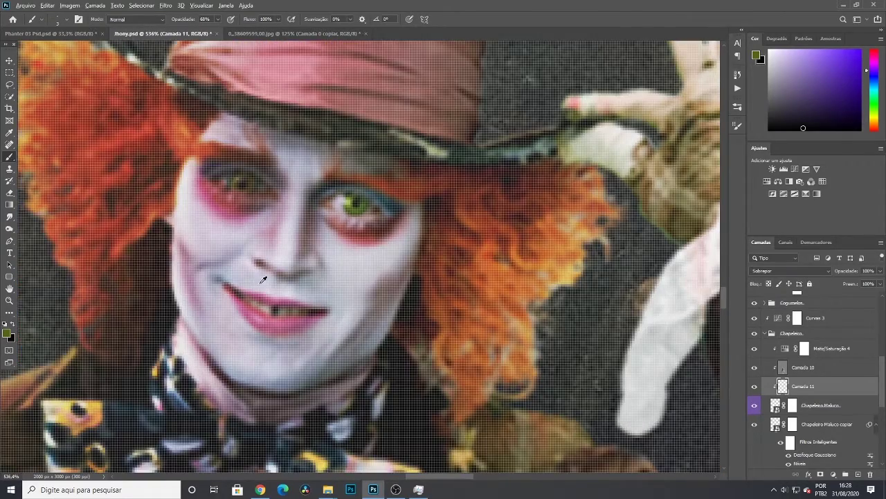
{"action": "scroll", "coordinate": [263, 279], "scroll_direction": "down", "scroll_amount": 5}
Dodge the hatter's eyes with a small brush at 19% exposure on gray layer Camada 10
{"action": "left_click", "coordinate": [836, 373]}
{"action": "right_click", "coordinate": [9, 229]}
{"action": "left_click", "coordinate": [36, 228]}
{"action": "scroll", "coordinate": [286, 253], "scroll_direction": "up", "scroll_amount": 5}
{"action": "right_click", "coordinate": [327, 256]}
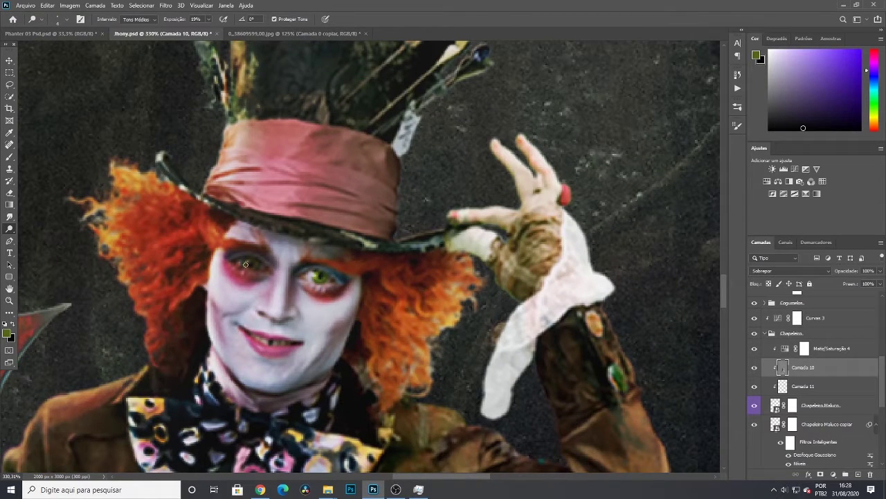
{"action": "scroll", "coordinate": [301, 276], "scroll_direction": "down", "scroll_amount": 3}
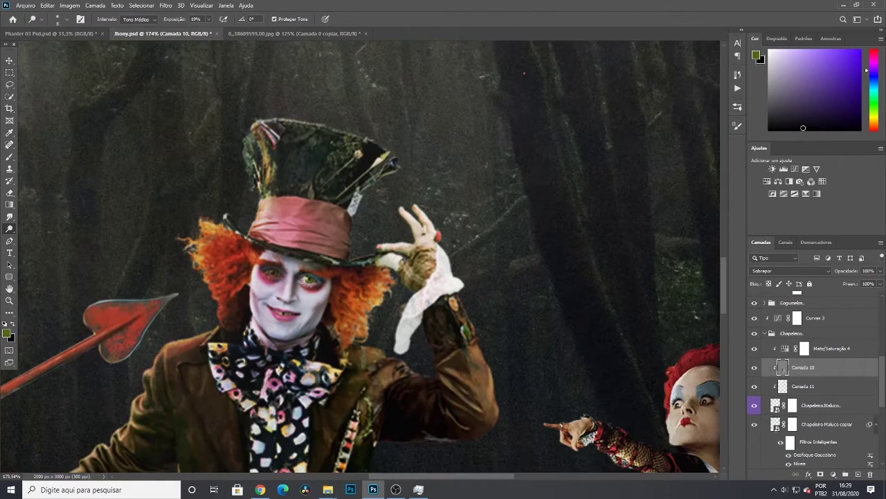
Burn the pink hatband and the crown of the hatter's hat with a larger brush at 24% exposure
{"action": "key", "text": "bracketright"}
{"action": "right_click", "coordinate": [9, 231]}
{"action": "left_click", "coordinate": [36, 237]}
{"action": "right_click", "coordinate": [311, 318], "text": "alt"}
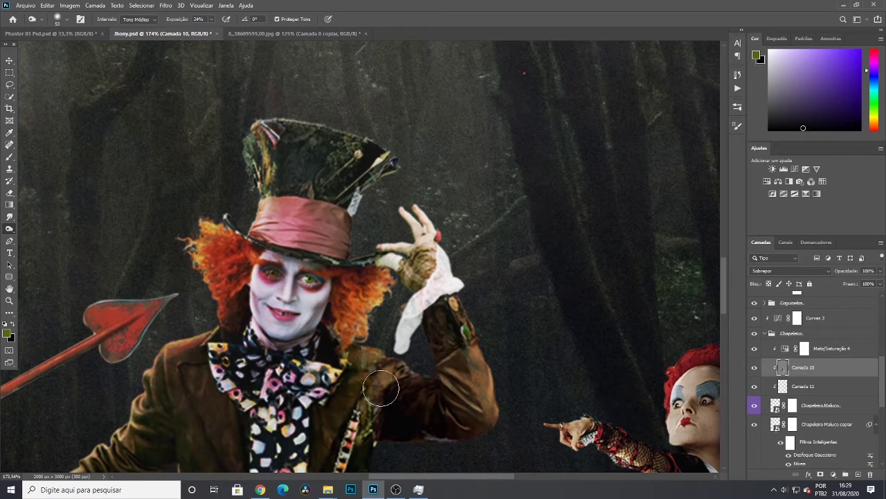
{"action": "left_click_drag", "start_coordinate": [284, 218], "coordinate": [332, 241]}
{"action": "left_click_drag", "start_coordinate": [301, 172], "coordinate": [355, 173]}
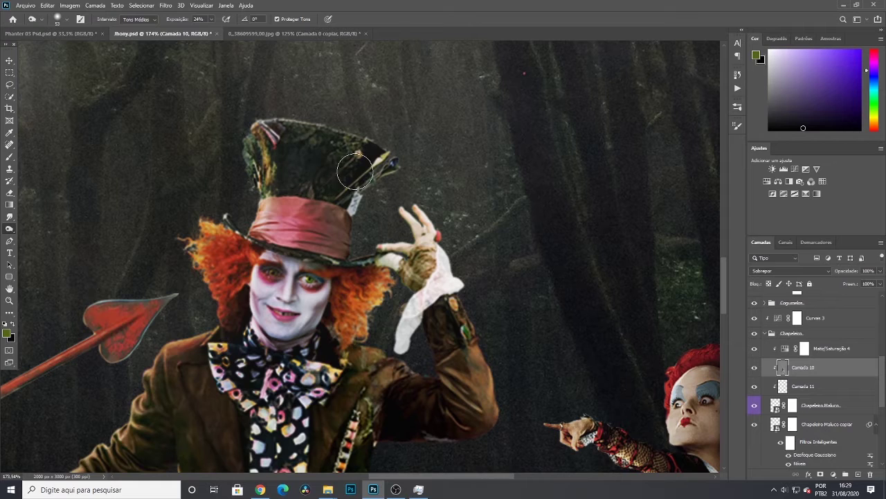
Dodge the shoulder and sleeve of the hatter's raised arm, and compare the figure with and without the gray layer
{"action": "right_click", "coordinate": [9, 229]}
{"action": "left_click", "coordinate": [36, 229]}
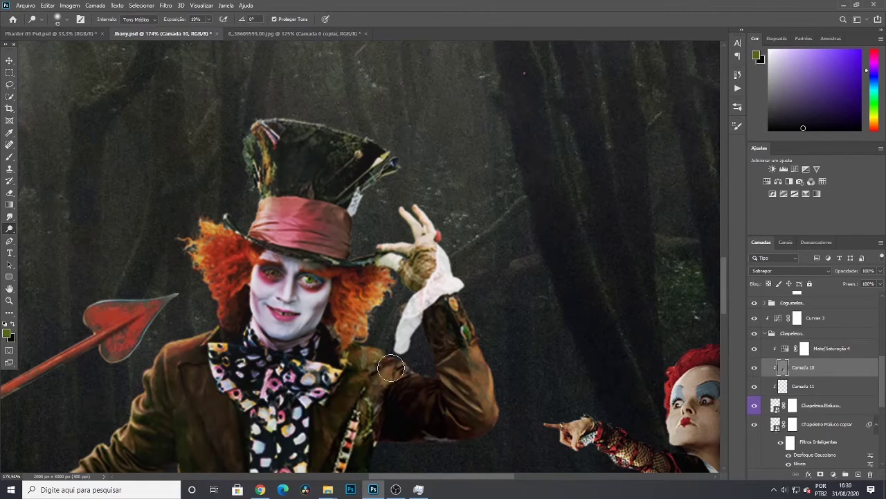
{"action": "key", "text": "ctrl+0"}
{"action": "scroll", "coordinate": [446, 299], "scroll_direction": "up", "scroll_amount": 2}
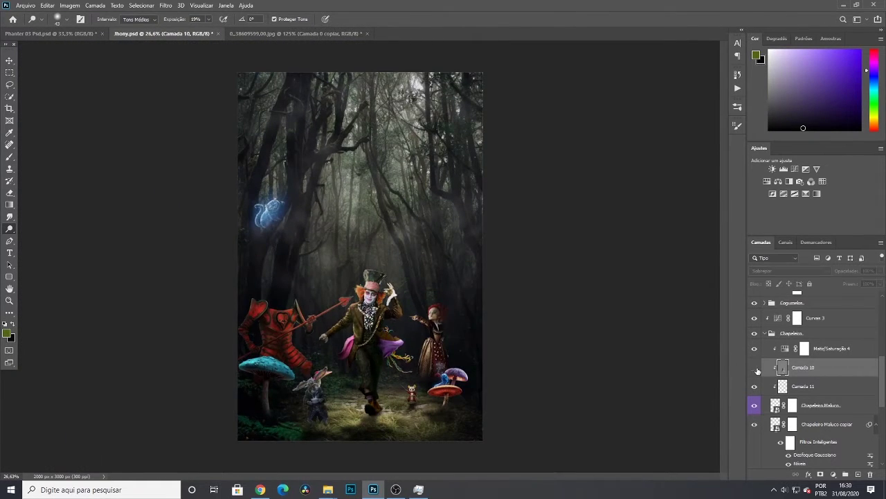
Refine the hatter's shading by burning his coat's shadows and dodging highlights along his raised sleeve
{"action": "scroll", "coordinate": [444, 291], "scroll_direction": "up", "scroll_amount": 2}
{"action": "scroll", "coordinate": [441, 424], "scroll_direction": "up", "scroll_amount": 3}
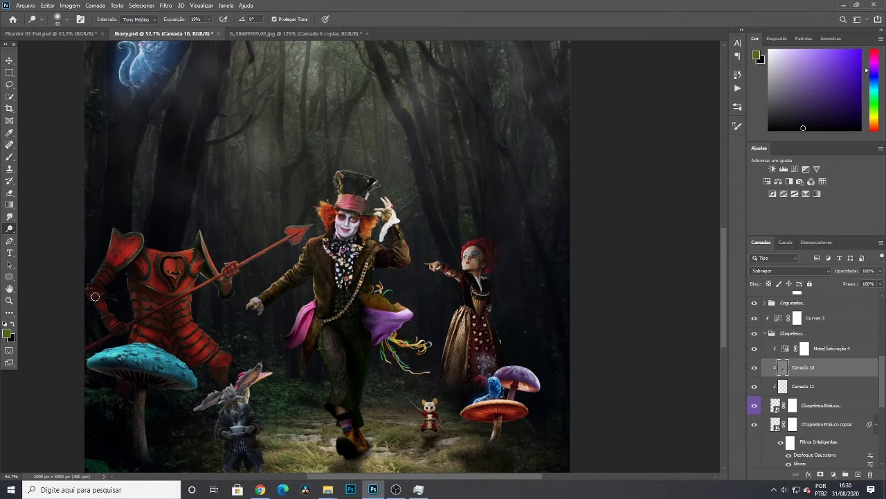
{"action": "key", "text": "shift+o"}
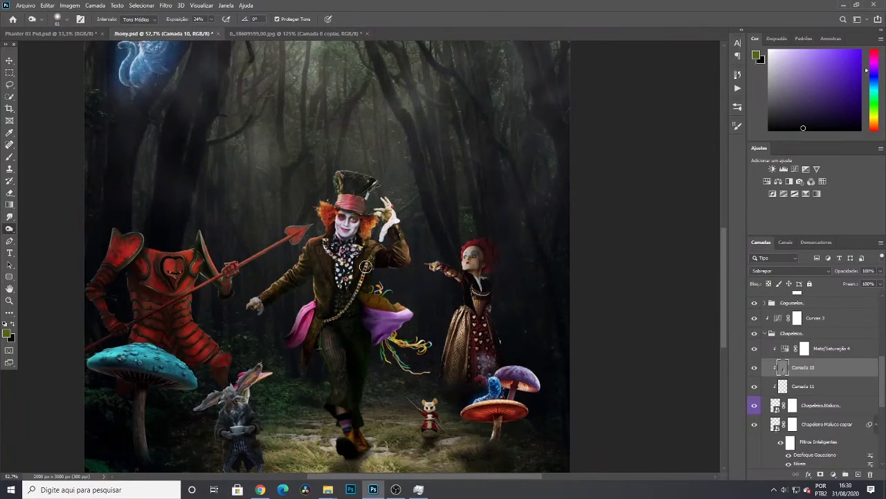
{"action": "key", "text": "shift+o"}
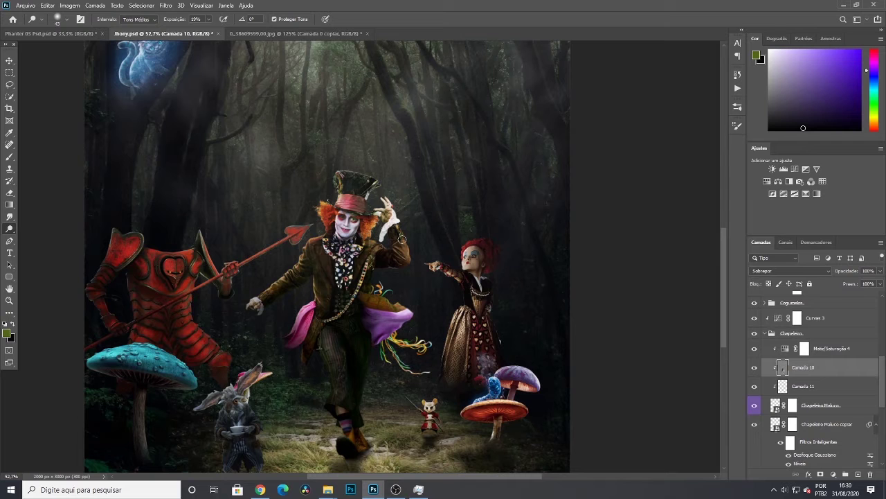
{"action": "scroll", "coordinate": [374, 186], "scroll_direction": "down", "scroll_amount": 5}
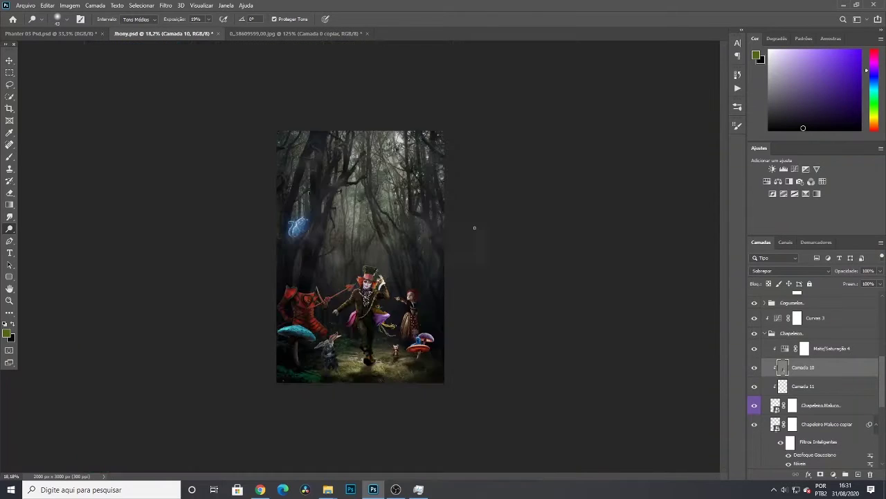
Collapse the Chapeleiro group, expand the mushroom group and add a new clipped layer directly above the Lagarta Azul layer
{"action": "scroll", "coordinate": [374, 208], "scroll_direction": "up", "scroll_amount": 4}
{"action": "left_click", "coordinate": [764, 333]}
{"action": "left_click", "coordinate": [764, 302]}
{"action": "scroll", "coordinate": [762, 304], "scroll_direction": "down", "scroll_amount": 4}
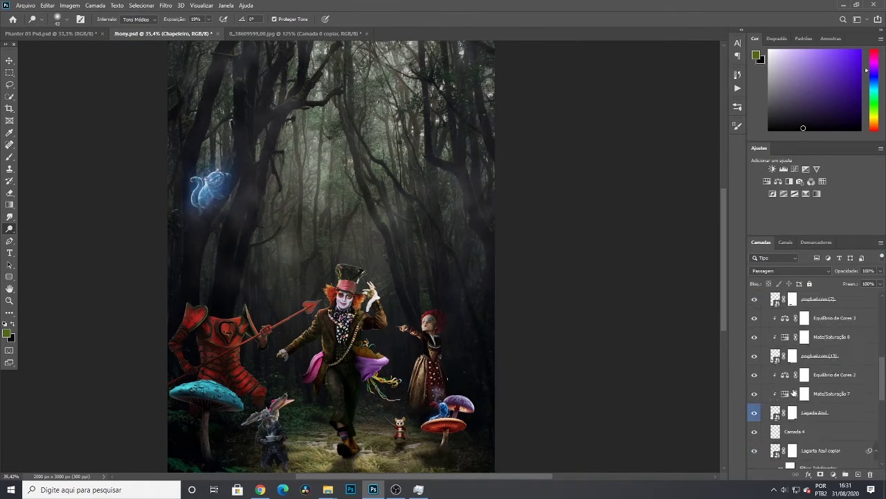
{"action": "left_click", "coordinate": [755, 375]}
{"action": "left_click", "coordinate": [755, 374]}
{"action": "left_click", "coordinate": [817, 339]}
{"action": "left_click", "coordinate": [858, 475]}
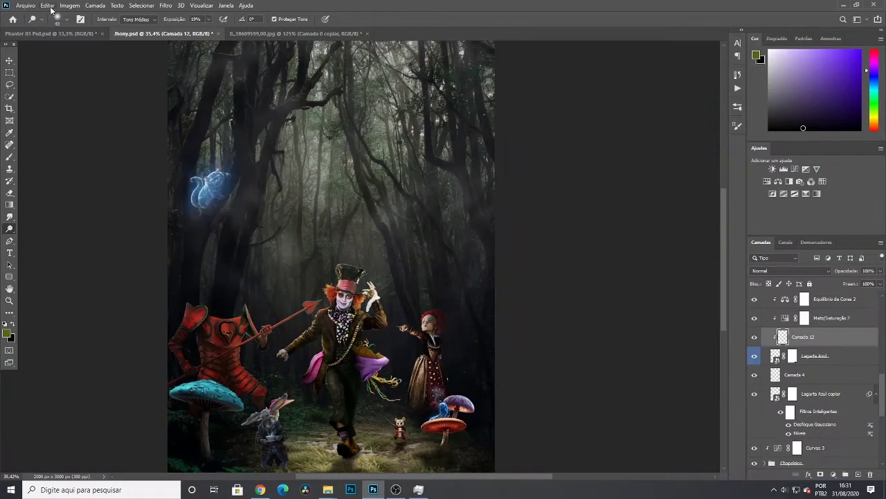
Fill the caterpillar's new layer with 50% gray and set its blend mode to Overlay (Sobrepor)
{"action": "left_click", "coordinate": [47, 6]}
{"action": "left_click", "coordinate": [61, 146]}
{"action": "left_click", "coordinate": [532, 127]}
{"action": "left_click", "coordinate": [791, 271]}
{"action": "left_click", "coordinate": [759, 361]}
Dodge the orange mushroom's gills and burn the stems and cap edges of the orange and purple mushrooms
{"action": "scroll", "coordinate": [462, 362], "scroll_direction": "up", "scroll_amount": 5}
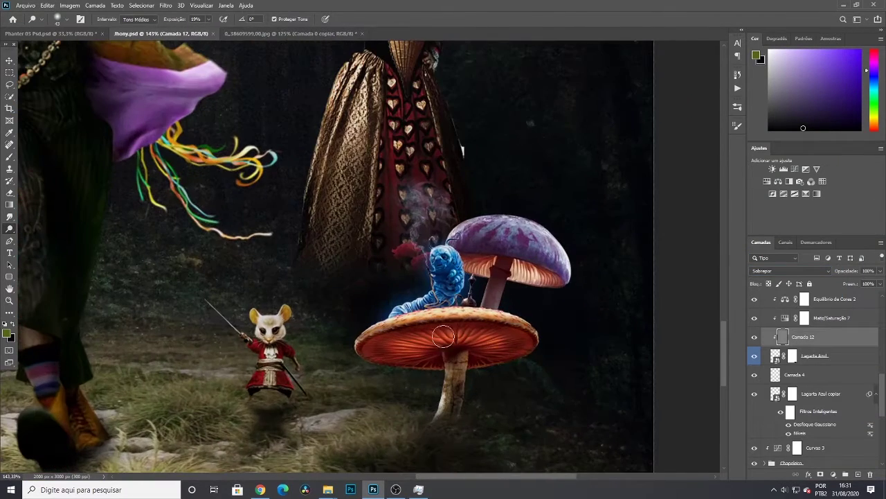
{"action": "left_click_drag", "start_coordinate": [444, 336], "coordinate": [417, 345]}
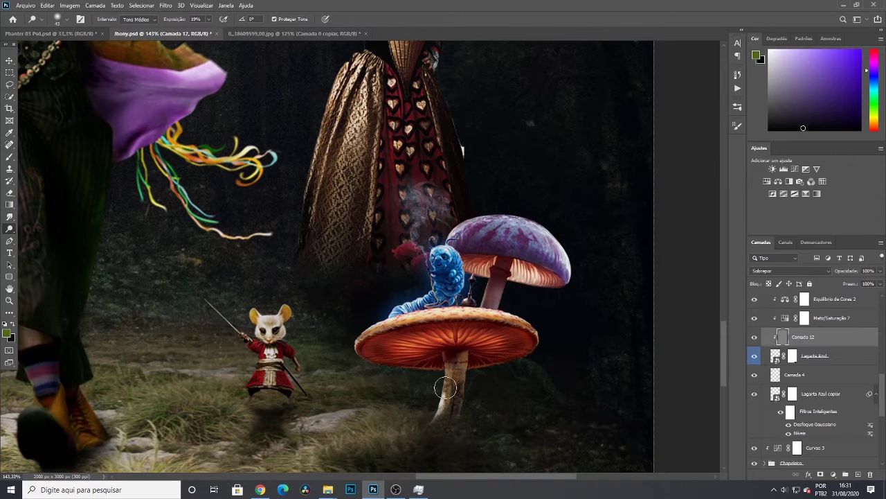
{"action": "left_click", "coordinate": [13, 242]}
{"action": "left_click_drag", "start_coordinate": [436, 399], "coordinate": [437, 421]}
{"action": "left_click_drag", "start_coordinate": [512, 325], "coordinate": [424, 324]}
{"action": "left_click_drag", "start_coordinate": [479, 318], "coordinate": [368, 335]}
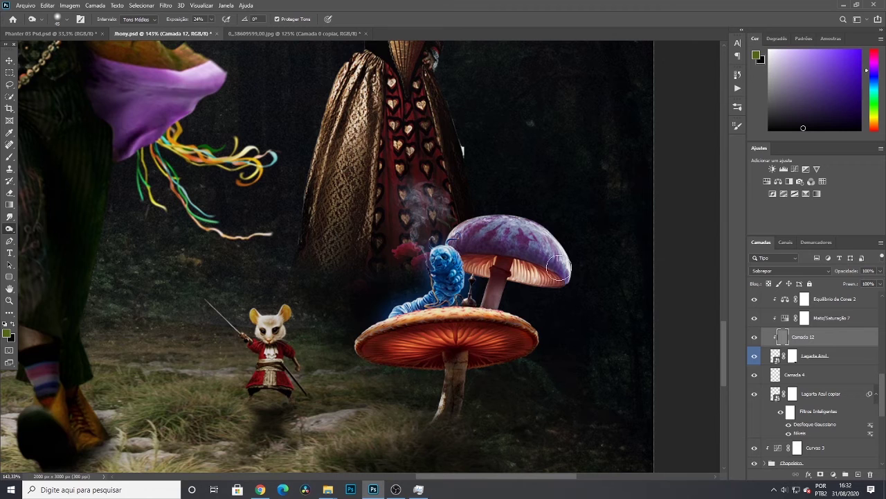
{"action": "mouse_move", "coordinate": [562, 268]}
{"action": "left_mouse_down"}
{"action": "mouse_move", "coordinate": [517, 243]}
{"action": "mouse_move", "coordinate": [558, 269]}
{"action": "left_mouse_up"}
{"action": "left_click_drag", "start_coordinate": [497, 286], "coordinate": [494, 301]}
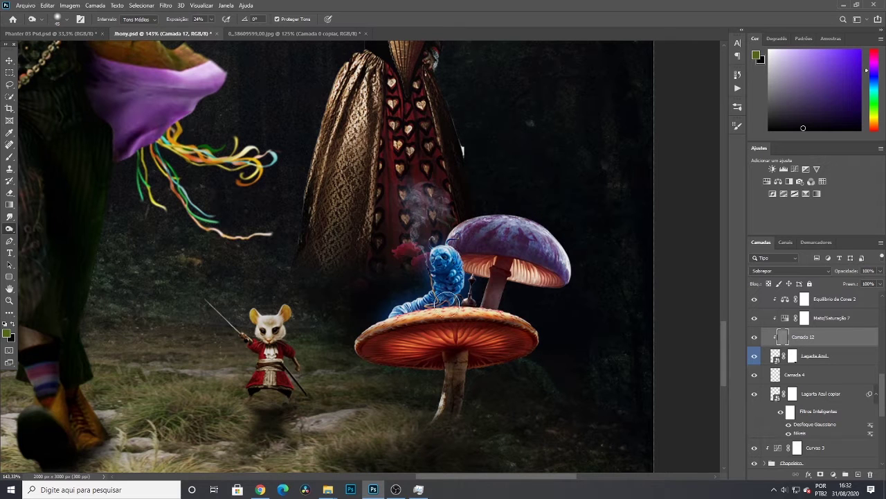
Burn the blue caterpillar's shadows and dodge its highlights with a small brush at 19% exposure
{"action": "scroll", "coordinate": [448, 316], "scroll_direction": "up", "scroll_amount": 2}
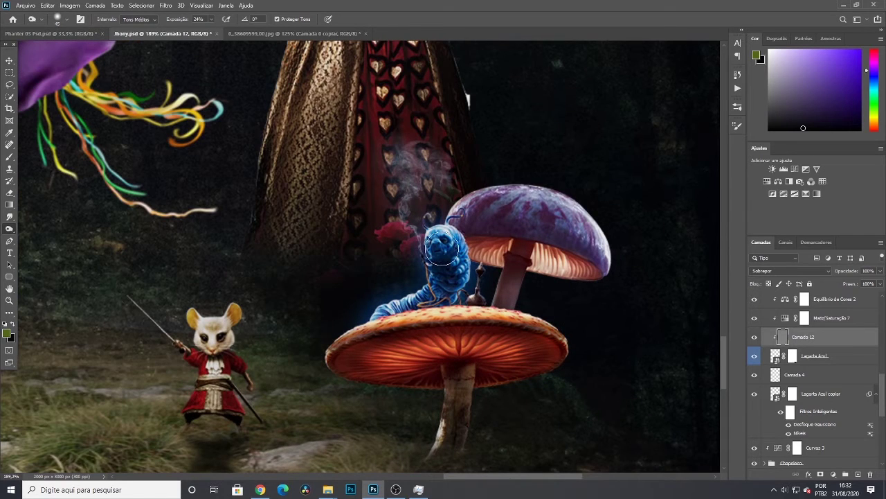
{"action": "key", "text": "shift+o"}
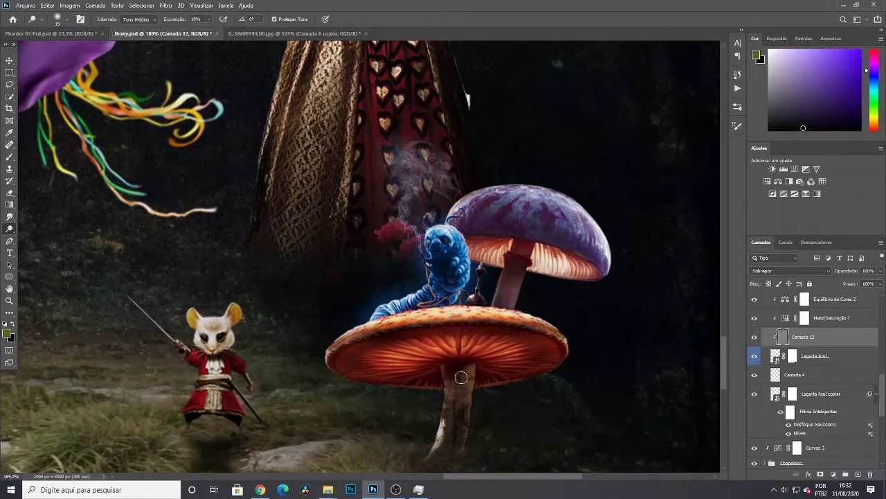
Add a new clipped layer directly above the teal mushroom's layer in the mushroom group
{"action": "scroll", "coordinate": [616, 251], "scroll_direction": "down", "scroll_amount": 5}
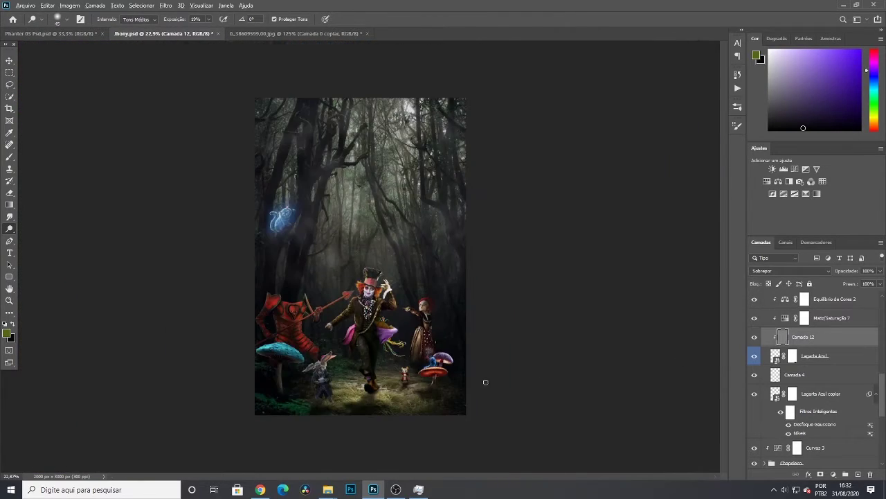
{"action": "scroll", "coordinate": [482, 381], "scroll_direction": "up", "scroll_amount": 3}
{"action": "scroll", "coordinate": [755, 375], "scroll_direction": "up", "scroll_amount": 3}
{"action": "left_click_drag", "start_coordinate": [519, 477], "coordinate": [412, 477]}
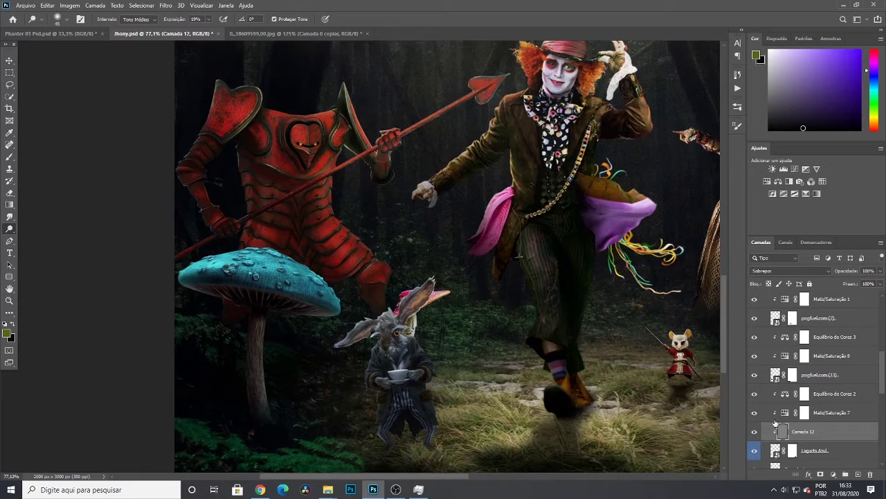
{"action": "left_click", "coordinate": [754, 375]}
{"action": "left_click", "coordinate": [754, 375]}
{"action": "left_click", "coordinate": [820, 375]}
{"action": "left_click", "coordinate": [858, 474]}
Fill the teal mushroom's clipped layer with 50% gray and set its blend mode to Overlay (Sobrepor)
{"action": "left_click", "coordinate": [47, 6]}
{"action": "left_click", "coordinate": [69, 120]}
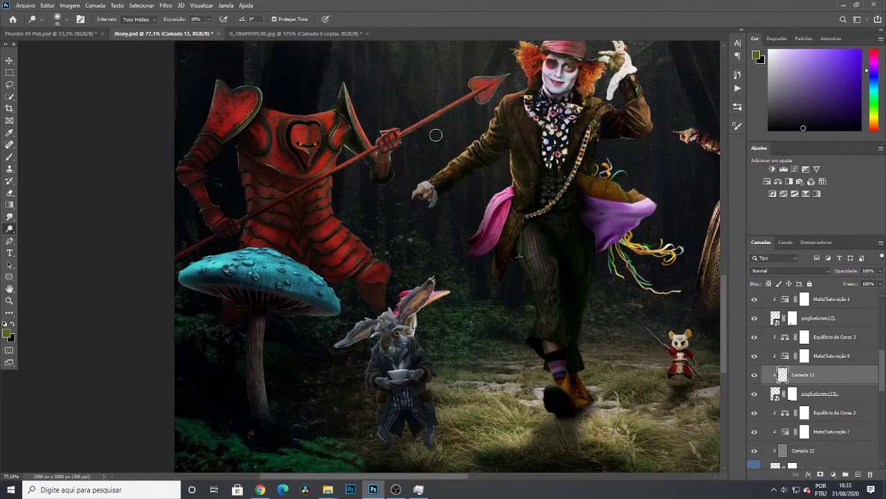
{"action": "key", "text": "ctrl+f"}
{"action": "left_click", "coordinate": [47, 5]}
{"action": "left_click", "coordinate": [69, 152]}
{"action": "left_click", "coordinate": [534, 129]}
{"action": "left_click", "coordinate": [790, 270]}
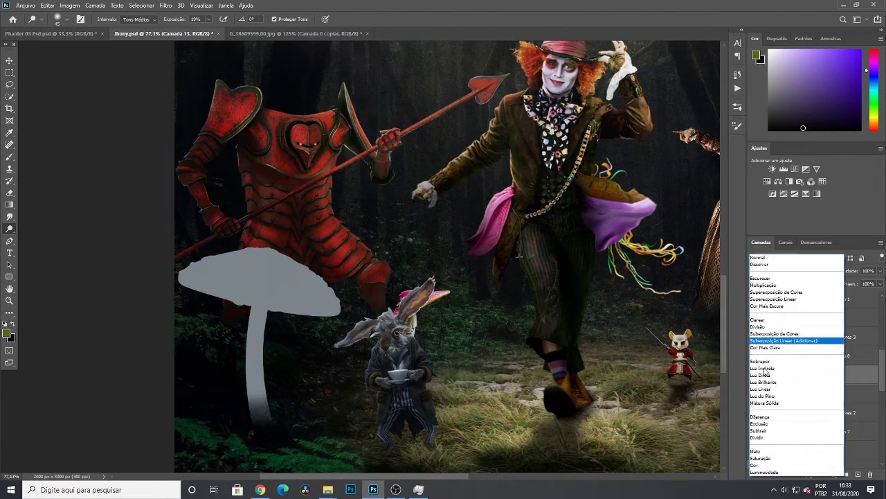
{"action": "left_click", "coordinate": [760, 361]}
Burn the teal mushroom's underside and cap shadows at 24% exposure and dodge its cap highlights at 19%
{"action": "right_click", "coordinate": [9, 228]}
{"action": "left_click", "coordinate": [49, 236]}
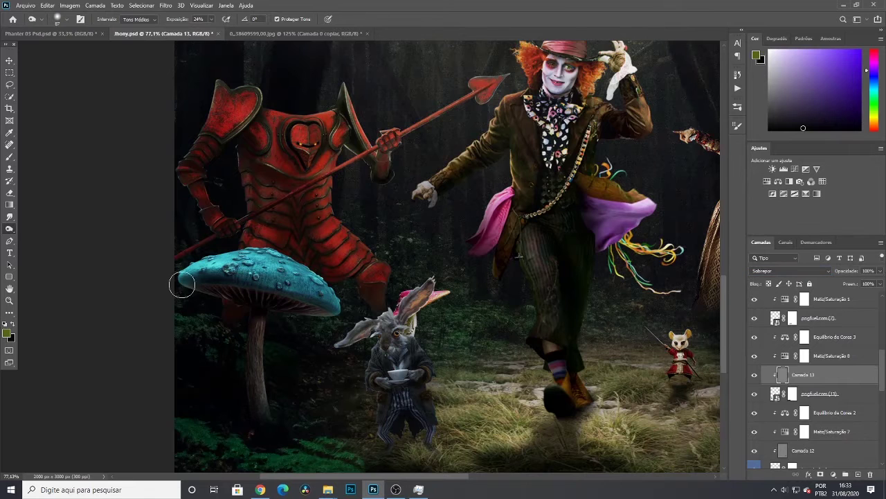
{"action": "mouse_move", "coordinate": [182, 285]}
{"action": "left_mouse_down"}
{"action": "mouse_move", "coordinate": [219, 257]}
{"action": "mouse_move", "coordinate": [262, 259]}
{"action": "mouse_move", "coordinate": [303, 307]}
{"action": "left_mouse_up"}
{"action": "mouse_move", "coordinate": [244, 263]}
{"action": "left_mouse_down"}
{"action": "mouse_move", "coordinate": [303, 283]}
{"action": "mouse_move", "coordinate": [260, 265]}
{"action": "left_mouse_up"}
{"action": "right_click", "coordinate": [9, 229]}
{"action": "left_click", "coordinate": [49, 229]}
{"action": "scroll", "coordinate": [260, 268], "scroll_direction": "down", "scroll_amount": 3}
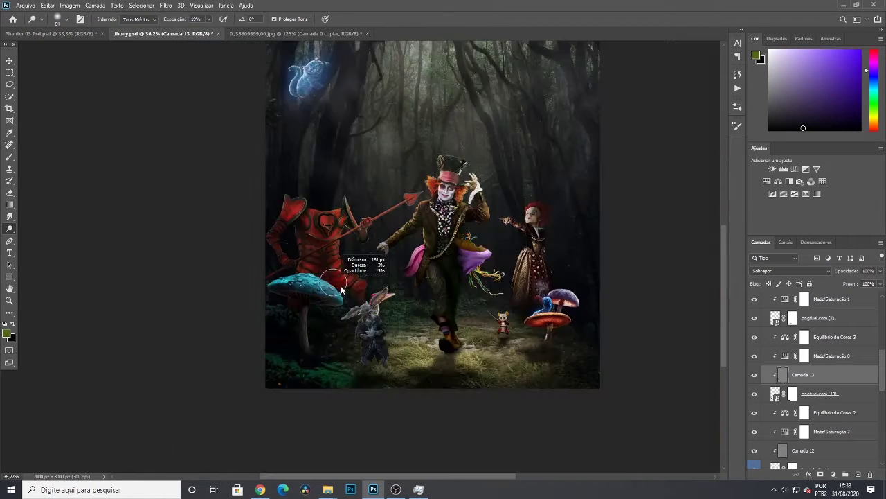
{"action": "scroll", "coordinate": [321, 364], "scroll_direction": "up", "scroll_amount": 2}
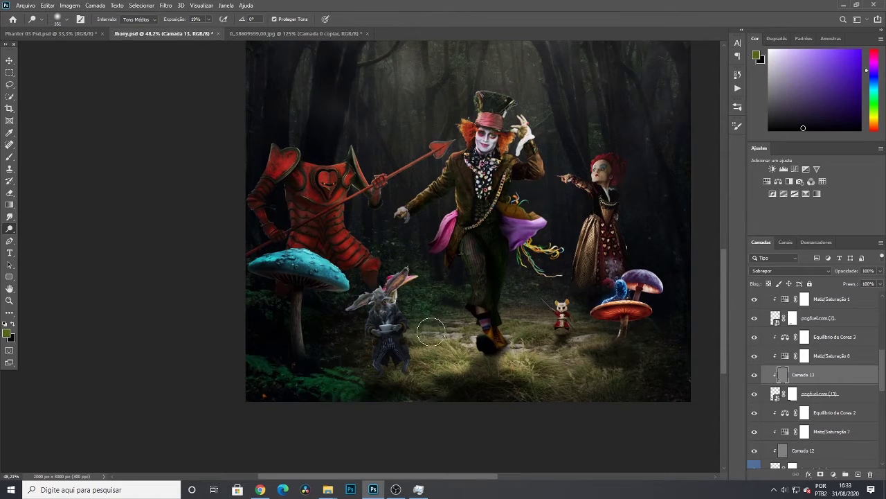
{"action": "scroll", "coordinate": [289, 356], "scroll_direction": "down", "scroll_amount": 3}
{"action": "scroll", "coordinate": [288, 356], "scroll_direction": "up", "scroll_amount": 2}
{"action": "scroll", "coordinate": [790, 360], "scroll_direction": "up", "scroll_amount": 1}
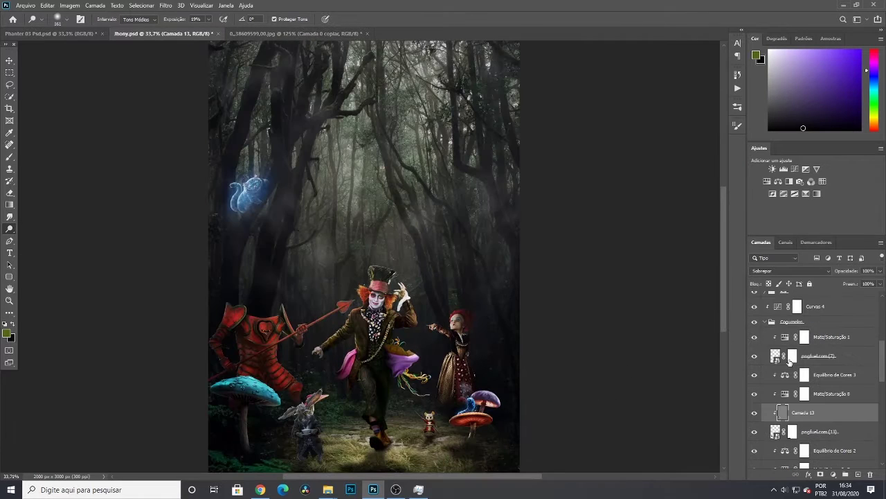
Rasterize the pngfuel.com (7) layer and add a new clipped layer directly above it
{"action": "left_click", "coordinate": [777, 356]}
{"action": "scroll", "coordinate": [292, 404], "scroll_direction": "up", "scroll_amount": 5}
{"action": "right_click", "coordinate": [9, 228]}
{"action": "left_click", "coordinate": [49, 238]}
{"action": "right_click", "coordinate": [836, 361]}
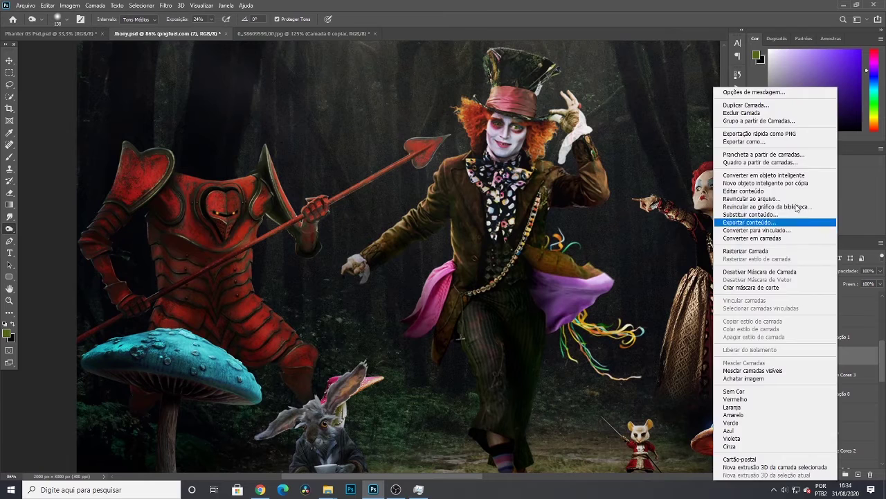
{"action": "left_click", "coordinate": [745, 251]}
Fill the new layer above pngfuel.com (7) with 50% gray and set its blend mode to Overlay (Sobrepor)
{"action": "left_click", "coordinate": [47, 5]}
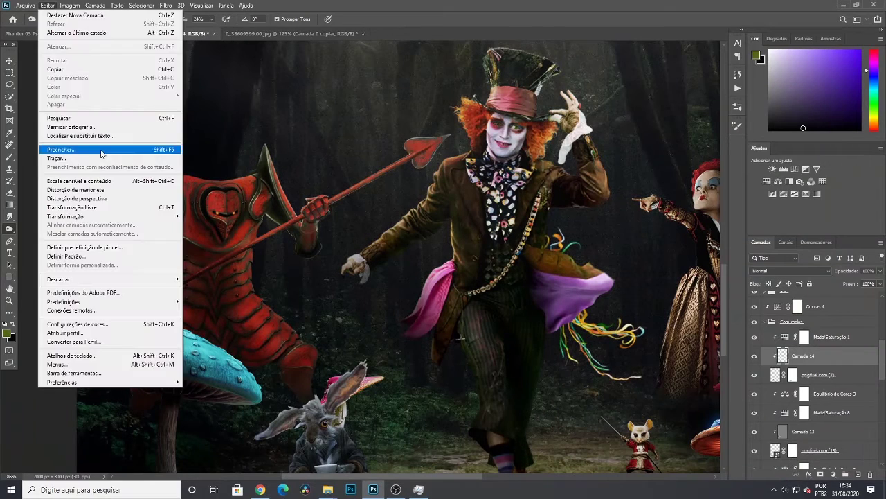
{"action": "left_click", "coordinate": [102, 151]}
{"action": "left_click", "coordinate": [537, 123]}
{"action": "left_click", "coordinate": [789, 271]}
{"action": "left_click", "coordinate": [767, 361]}
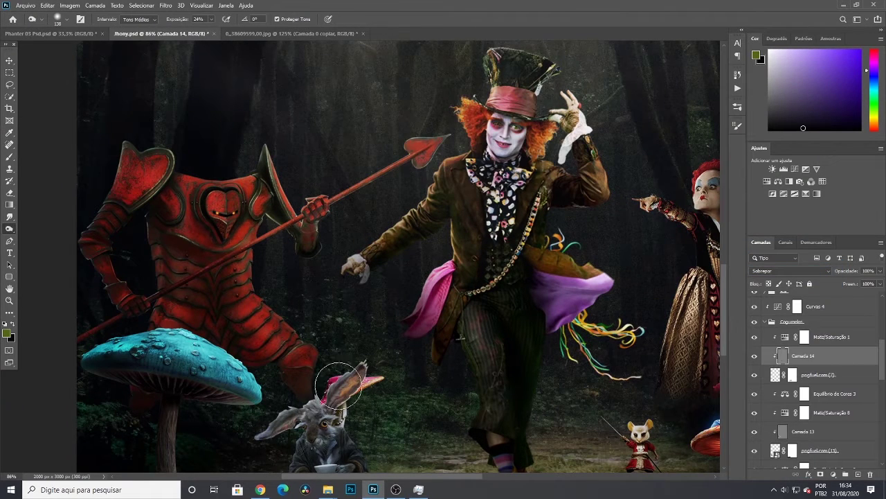
Collapse the mushroom group and expand the Rat group
{"action": "scroll", "coordinate": [325, 388], "scroll_direction": "down", "scroll_amount": 2}
{"action": "scroll", "coordinate": [367, 332], "scroll_direction": "down", "scroll_amount": 5}
{"action": "scroll", "coordinate": [767, 365], "scroll_direction": "up", "scroll_amount": 1}
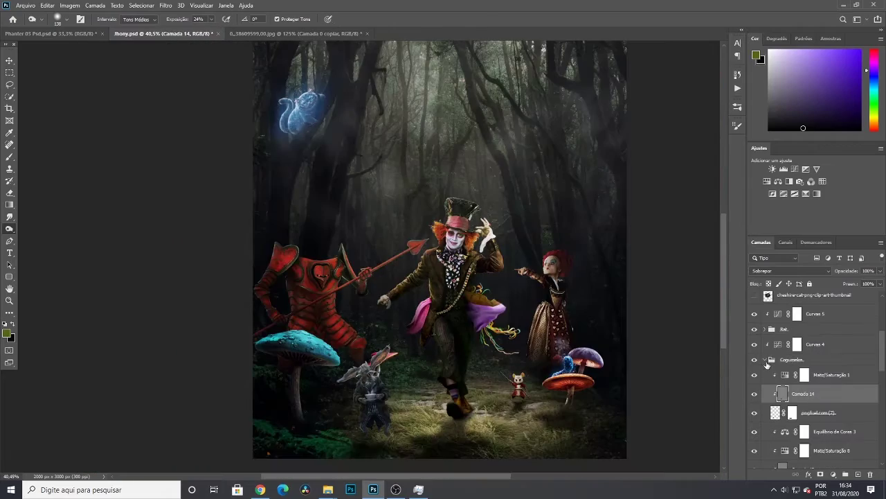
{"action": "left_click", "coordinate": [765, 360]}
{"action": "left_click", "coordinate": [765, 330]}
{"action": "scroll", "coordinate": [541, 418], "scroll_direction": "up", "scroll_amount": 5}
{"action": "left_click", "coordinate": [858, 474]}
{"action": "left_click", "coordinate": [47, 5]}
{"action": "left_click", "coordinate": [86, 119]}
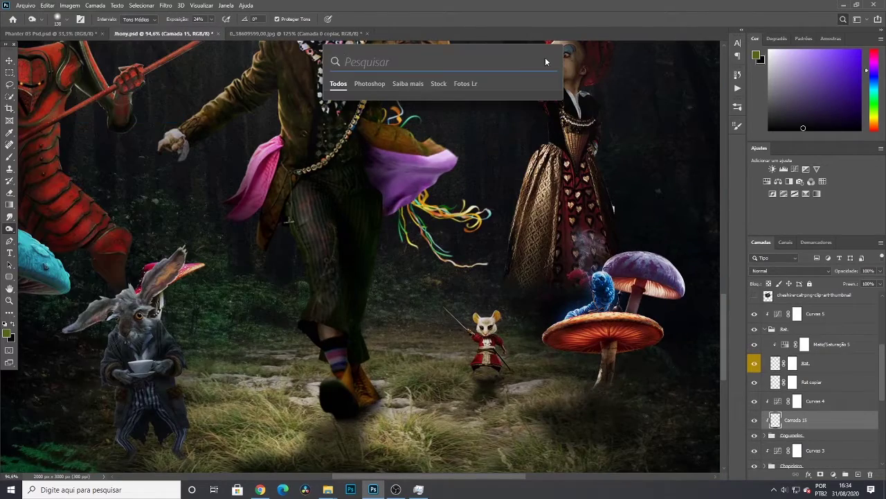
{"action": "left_click", "coordinate": [50, 6]}
{"action": "left_click", "coordinate": [83, 149]}
{"action": "left_click", "coordinate": [537, 123]}
{"action": "left_click", "coordinate": [789, 270]}
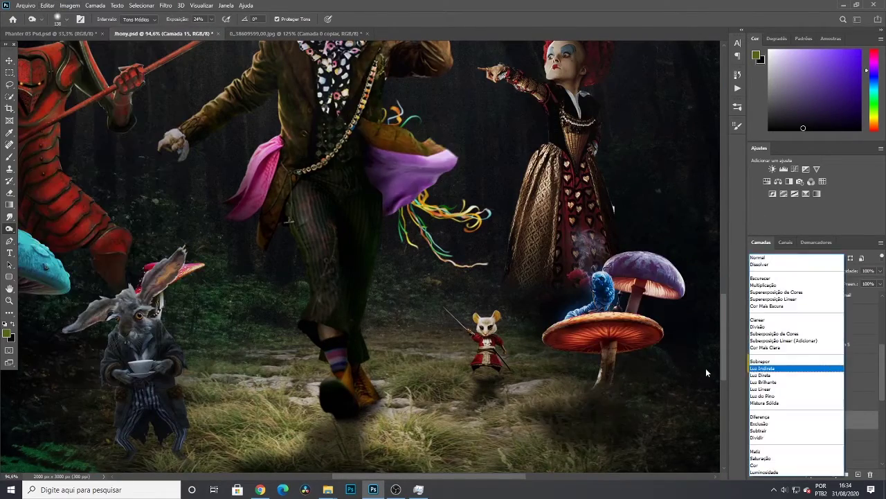
{"action": "left_click", "coordinate": [758, 362]}
{"action": "key", "text": "ctrl+z"}
{"action": "key", "text": "ctrl+z"}
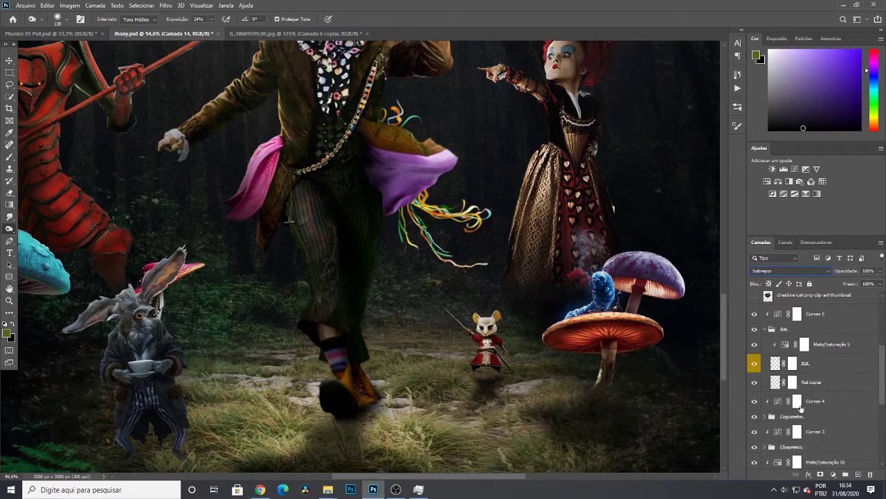
Add a new layer in the Rat group and clip it directly above the Rat layer
{"action": "left_click", "coordinate": [812, 385]}
{"action": "left_click", "coordinate": [858, 474]}
{"action": "scroll", "coordinate": [424, 298], "scroll_direction": "up", "scroll_amount": 5}
{"action": "left_click", "coordinate": [824, 400]}
{"action": "scroll", "coordinate": [589, 360], "scroll_direction": "down", "scroll_amount": 4}
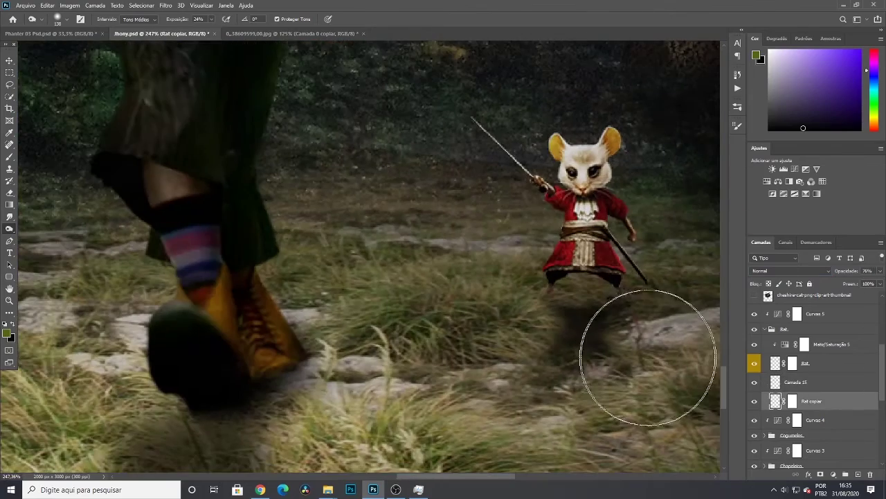
{"action": "left_click_drag", "start_coordinate": [785, 383], "coordinate": [785, 354]}
Fill the mouse's clipped layer with 50% gray and set its blend mode to Overlay (Sobrepor)
{"action": "left_click", "coordinate": [47, 5]}
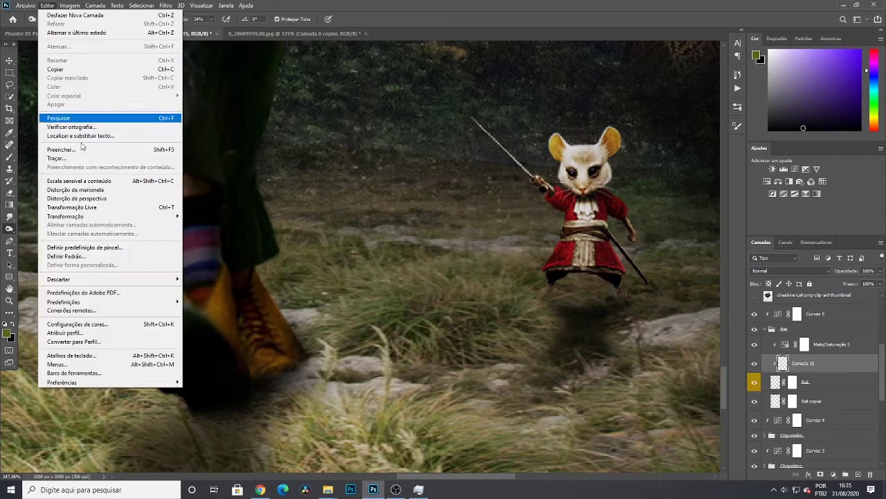
{"action": "left_click", "coordinate": [69, 115]}
{"action": "left_click", "coordinate": [789, 270]}
{"action": "left_click", "coordinate": [775, 360]}
{"action": "scroll", "coordinate": [616, 256], "scroll_direction": "down", "scroll_amount": 6}
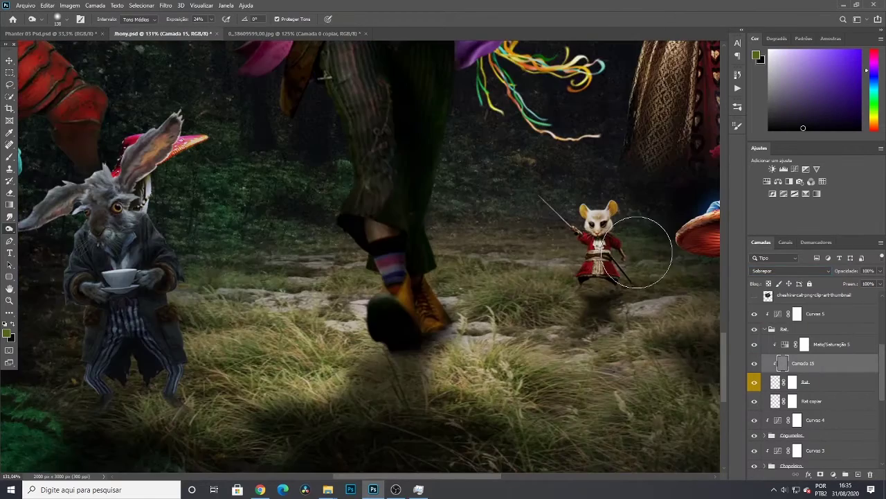
Dodge the mouse's highlights at 19% exposure and burn its shadows at 24% with a smaller brush
{"action": "key", "text": "shift+o"}
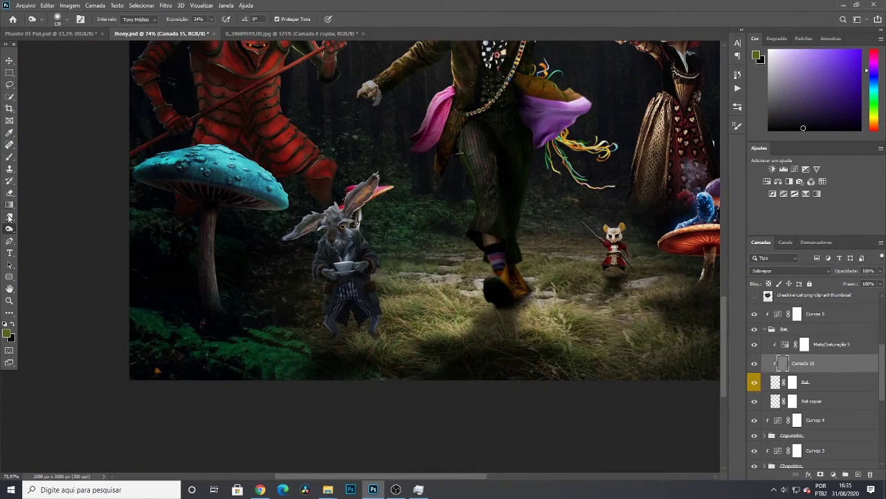
{"action": "scroll", "coordinate": [631, 218], "scroll_direction": "up", "scroll_amount": 4}
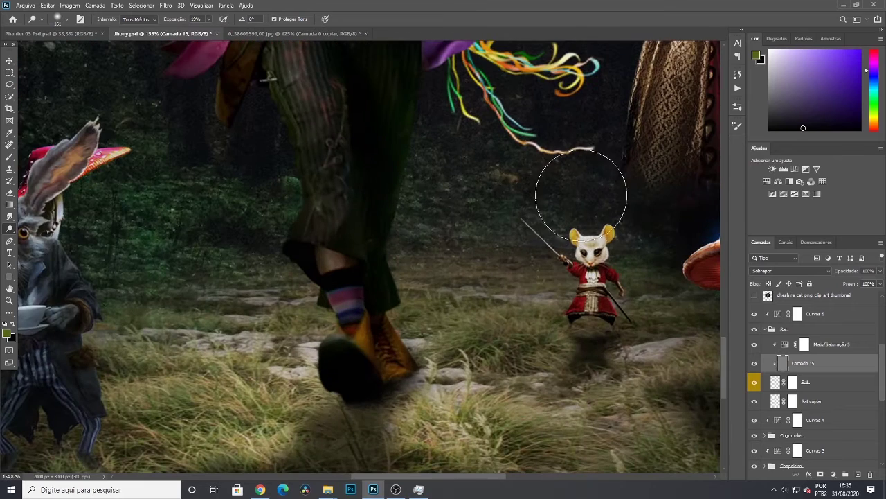
{"action": "right_click", "coordinate": [10, 228]}
{"action": "left_click", "coordinate": [52, 237]}
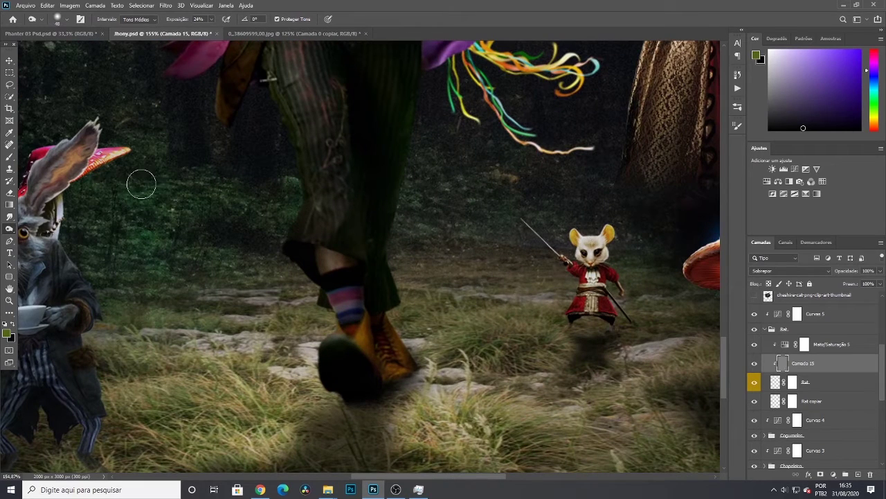
{"action": "key", "text": "shift+o"}
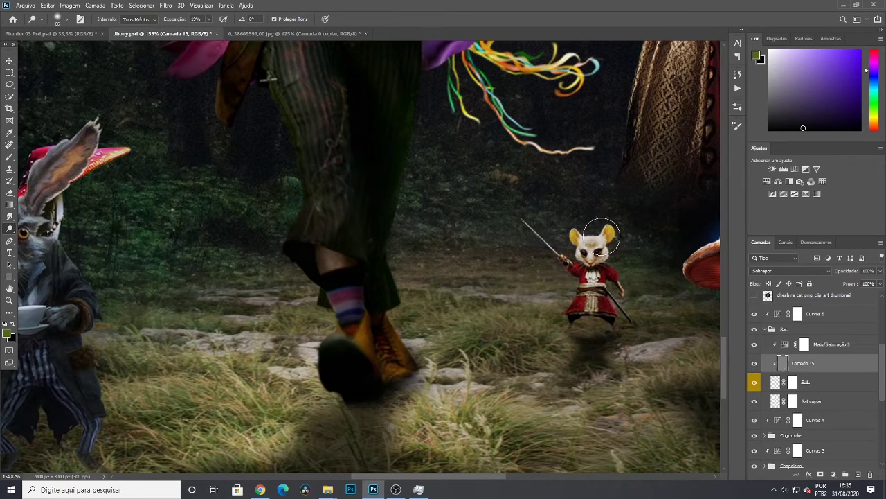
{"action": "key", "text": "ctrl+0"}
{"action": "scroll", "coordinate": [382, 380], "scroll_direction": "up", "scroll_amount": 1}
Collapse the Rat group and expand the Rabbit group
{"action": "left_click", "coordinate": [770, 330]}
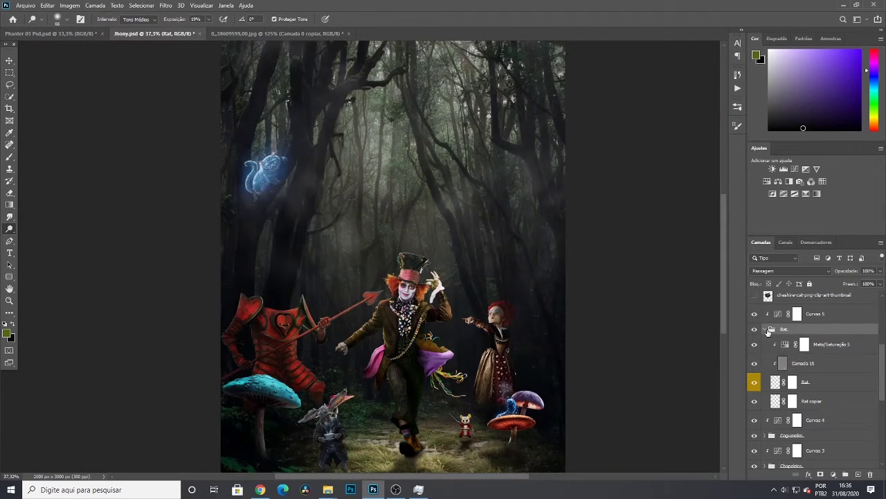
{"action": "scroll", "coordinate": [775, 357], "scroll_direction": "up", "scroll_amount": 5}
{"action": "scroll", "coordinate": [773, 374], "scroll_direction": "down", "scroll_amount": 4}
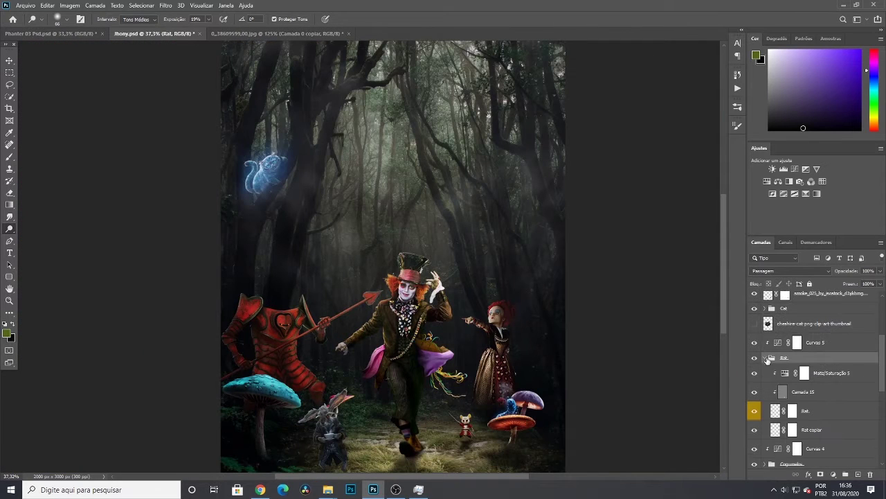
{"action": "left_click", "coordinate": [766, 358]}
{"action": "scroll", "coordinate": [803, 374], "scroll_direction": "up", "scroll_amount": 3}
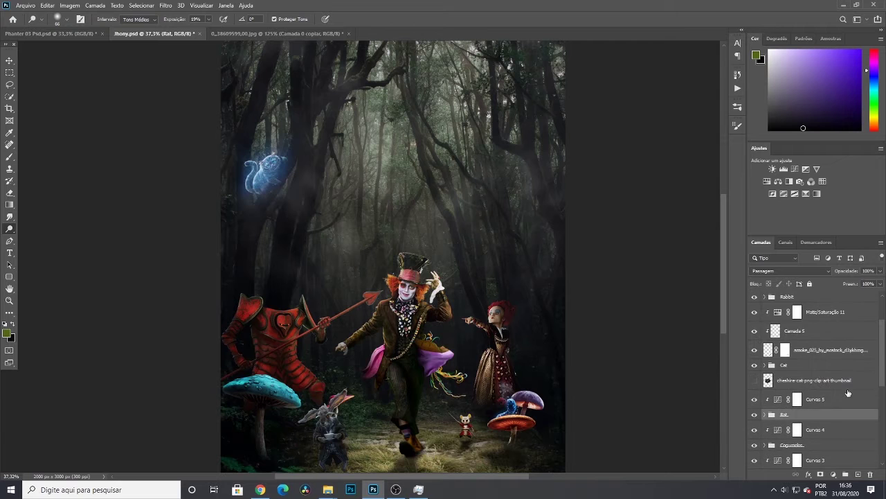
{"action": "scroll", "coordinate": [820, 380], "scroll_direction": "up", "scroll_amount": 2}
{"action": "left_click", "coordinate": [764, 335]}
Add a new clipped layer directly above the Rabbit layer, beneath Camada 6
{"action": "left_click", "coordinate": [821, 385]}
{"action": "left_click", "coordinate": [824, 406]}
{"action": "left_click", "coordinate": [858, 474]}
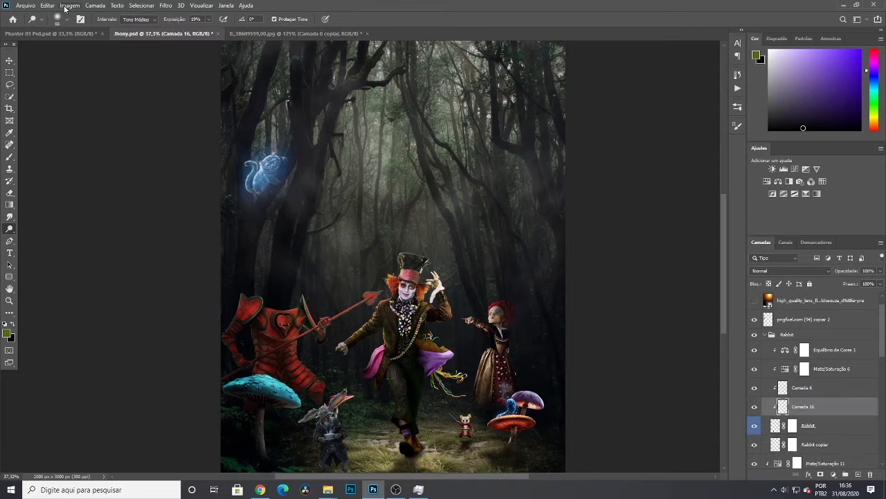
Fill the rabbit's new clipped layer with 50% gray and set its blend mode to Overlay (Sobrepor)
{"action": "left_click", "coordinate": [64, 9]}
{"action": "mouse_move", "coordinate": [50, 7]}
{"action": "left_click", "coordinate": [77, 151]}
{"action": "left_click", "coordinate": [532, 123]}
{"action": "left_click", "coordinate": [813, 271]}
{"action": "left_click", "coordinate": [781, 361]}
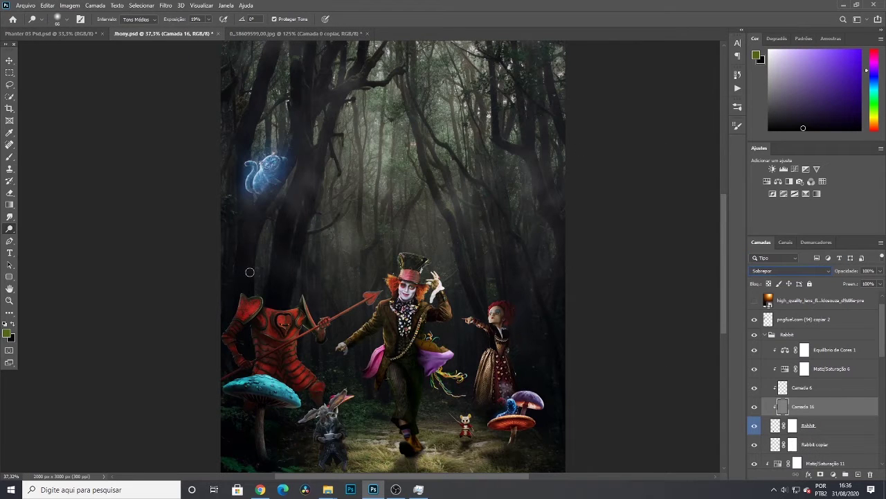
Dodge the highlights on the rabbit's ears, fur, coat and trousers with a soft brush at 19% exposure
{"action": "scroll", "coordinate": [323, 297], "scroll_direction": "up", "scroll_amount": 5}
{"action": "scroll", "coordinate": [323, 297], "scroll_direction": "down", "scroll_amount": 4}
{"action": "right_click", "coordinate": [352, 279], "text": "alt"}
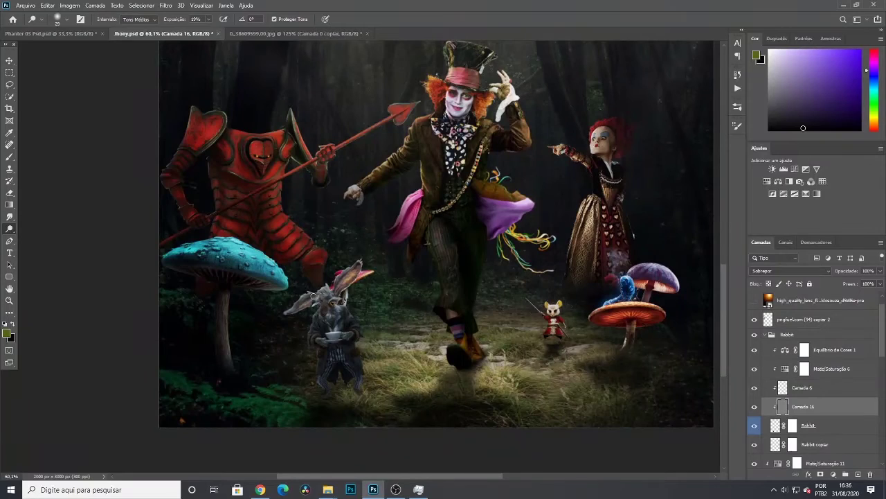
{"action": "scroll", "coordinate": [344, 300], "scroll_direction": "up", "scroll_amount": 3, "text": "alt"}
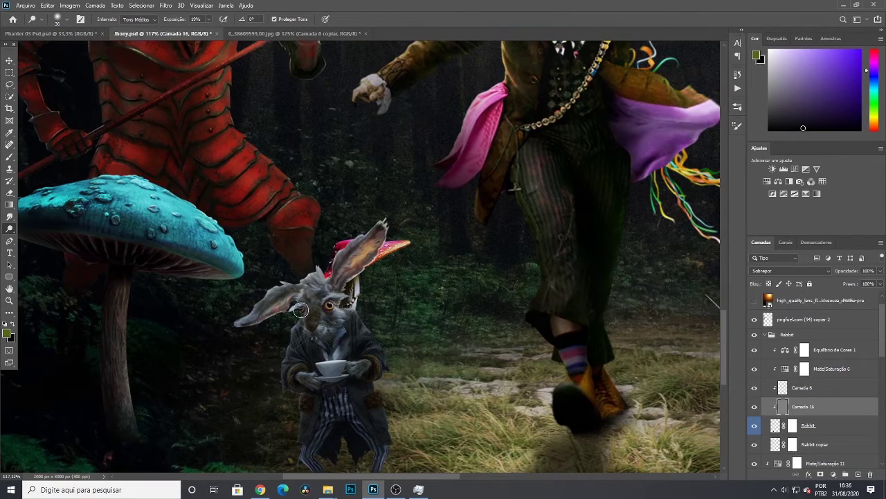
{"action": "scroll", "coordinate": [301, 310], "scroll_direction": "down", "scroll_amount": 2, "text": "alt"}
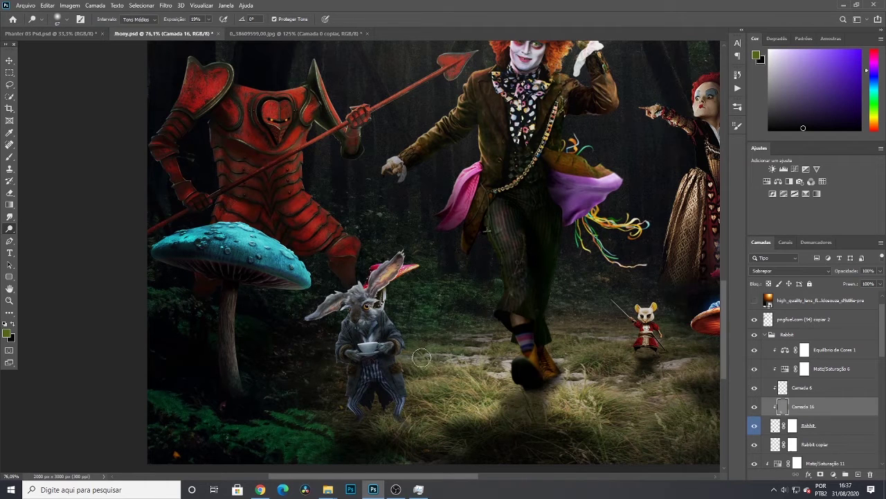
{"action": "scroll", "coordinate": [383, 314], "scroll_direction": "down", "scroll_amount": 3, "text": "alt"}
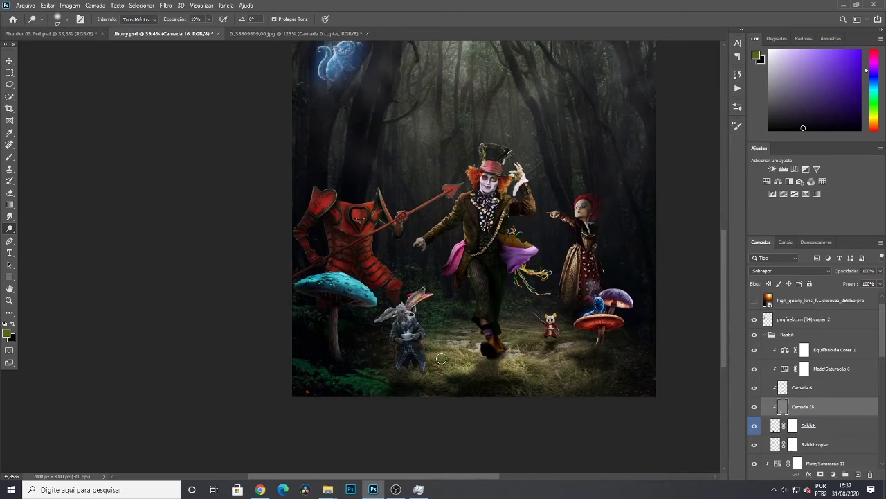
Burn the shadows of the rabbit's coat and trousers at 24% exposure and refine its fur and clothing highlights with Dodge at 19%
{"action": "scroll", "coordinate": [403, 331], "scroll_direction": "up", "scroll_amount": 3, "text": "alt"}
{"action": "right_click", "coordinate": [10, 229]}
{"action": "left_click", "coordinate": [43, 237]}
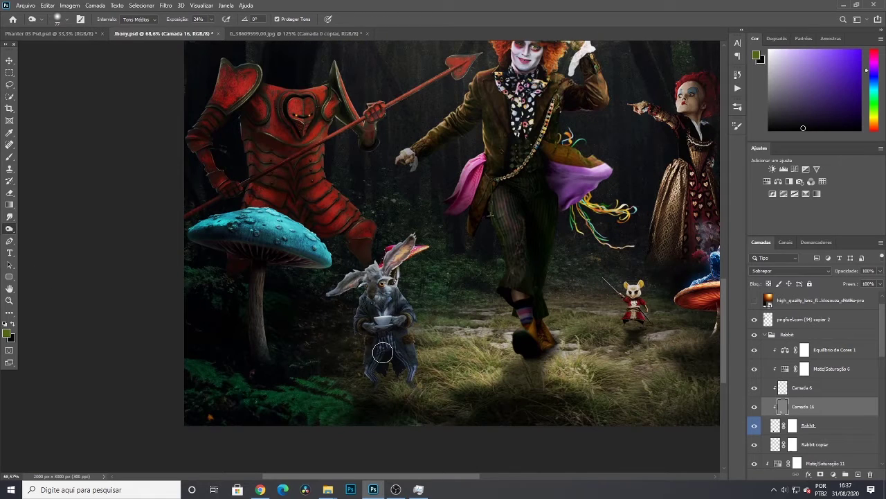
{"action": "scroll", "coordinate": [398, 350], "scroll_direction": "up", "scroll_amount": 2}
{"action": "right_click", "coordinate": [10, 228]}
{"action": "left_click", "coordinate": [43, 229]}
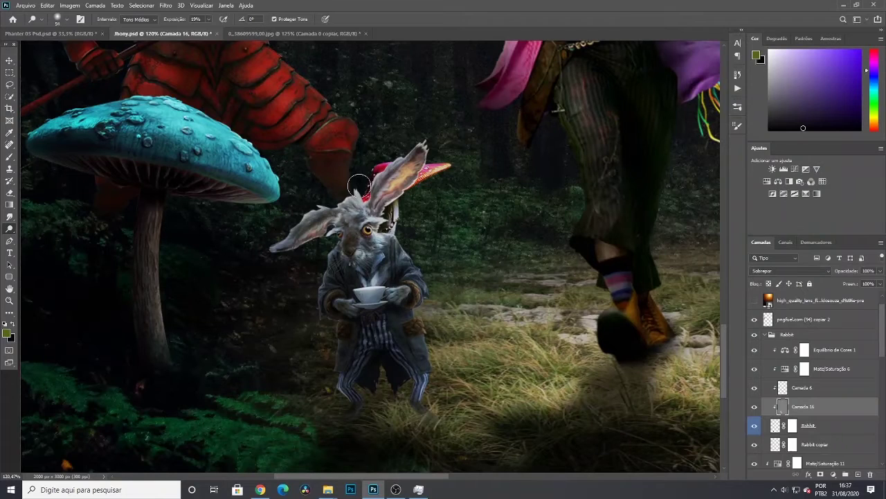
{"action": "right_click", "coordinate": [10, 230]}
{"action": "left_click", "coordinate": [42, 238]}
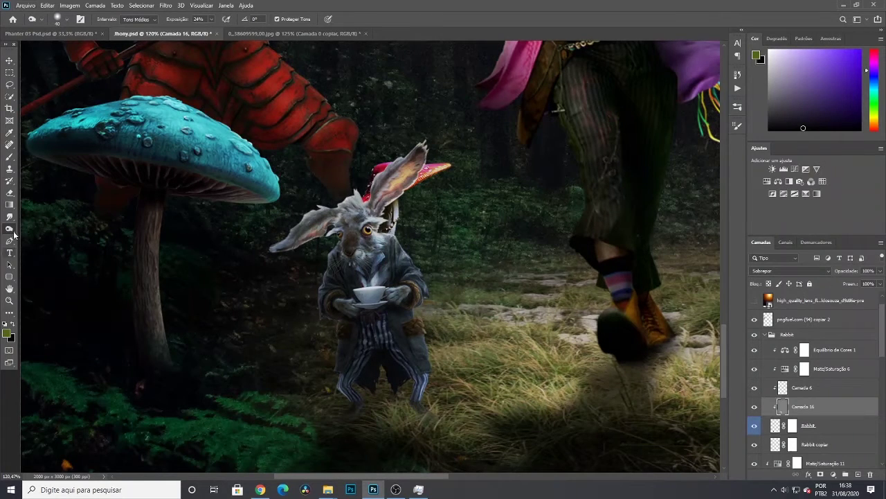
{"action": "key", "text": "shift+o"}
{"action": "scroll", "coordinate": [495, 326], "scroll_direction": "down", "scroll_amount": 8}
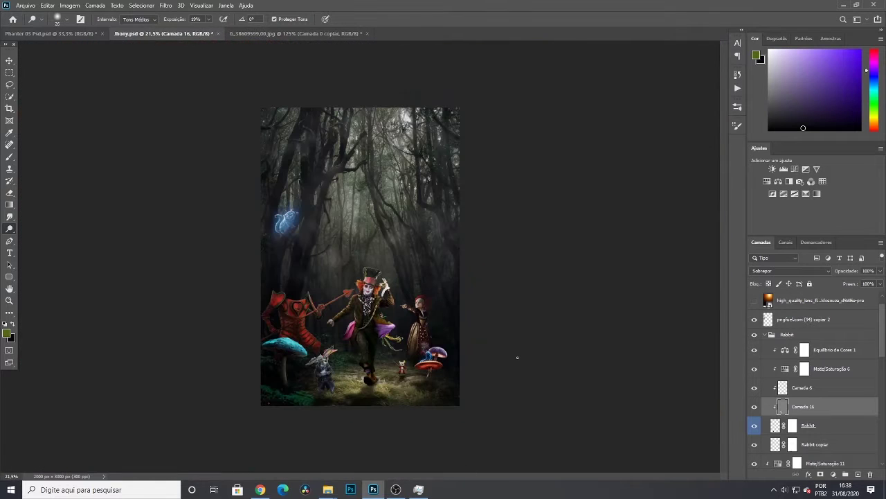
Collapse the Rabbit group and add a new clipped layer directly above the Cat layer, beneath Camada 3
{"action": "left_click", "coordinate": [765, 335]}
{"action": "scroll", "coordinate": [801, 362], "scroll_direction": "down", "scroll_amount": 1}
{"action": "left_click", "coordinate": [765, 365]}
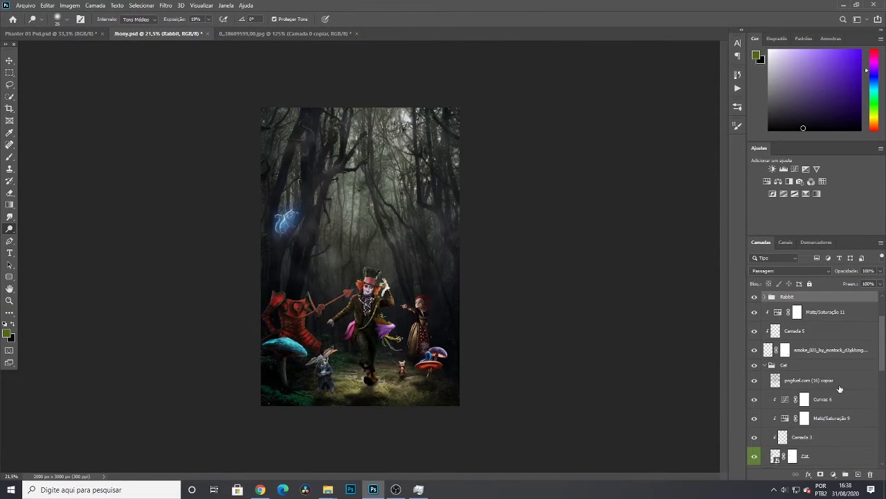
{"action": "left_click", "coordinate": [837, 385]}
{"action": "left_click", "coordinate": [755, 382]}
{"action": "scroll", "coordinate": [824, 419], "scroll_direction": "down", "scroll_amount": 1}
{"action": "left_click", "coordinate": [825, 420]}
{"action": "left_click", "coordinate": [858, 475]}
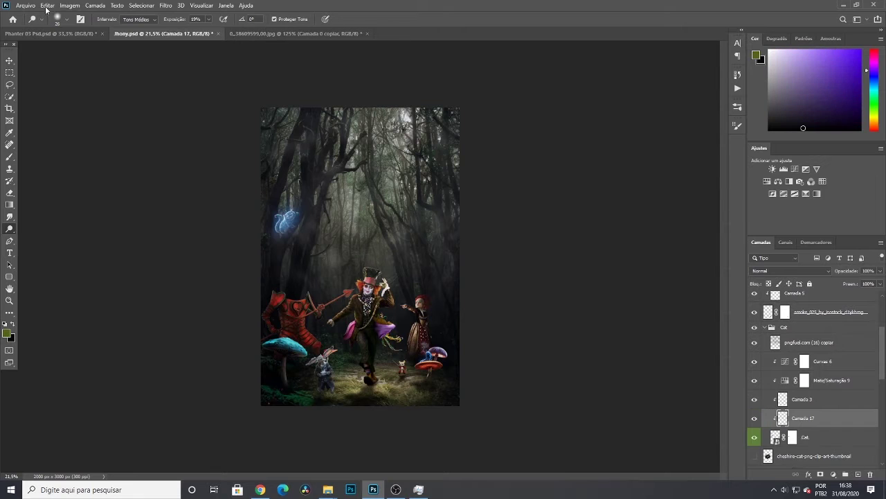
Fill the cat's new clipped layer with 50% gray and set its blend mode to Overlay (Sobrepor)
{"action": "left_click", "coordinate": [48, 6]}
{"action": "left_click", "coordinate": [69, 149]}
{"action": "left_click", "coordinate": [536, 130]}
{"action": "left_click", "coordinate": [785, 272]}
{"action": "left_click", "coordinate": [774, 358]}
Burn the shadows along the cat's body and tail, and brighten its highlights with Dodge at 19% exposure
{"action": "scroll", "coordinate": [302, 228], "scroll_direction": "up", "scroll_amount": 8}
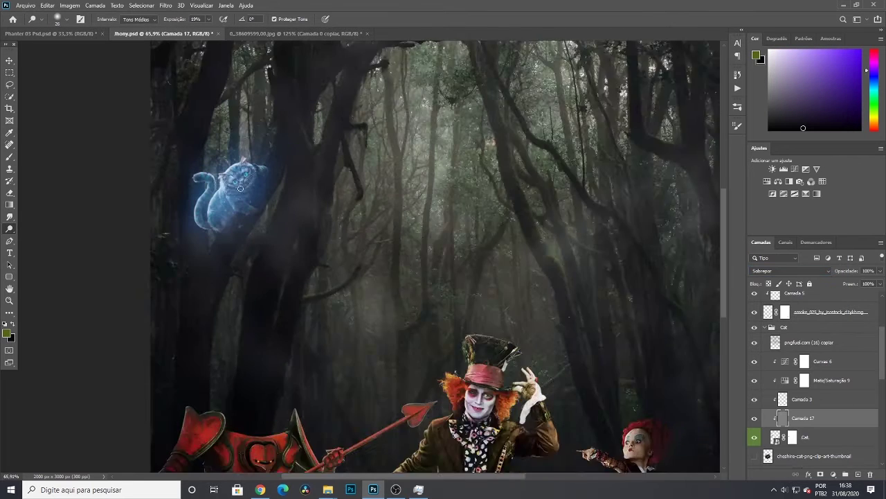
{"action": "right_click", "coordinate": [10, 229]}
{"action": "left_click", "coordinate": [48, 238]}
{"action": "mouse_move", "coordinate": [196, 232]}
{"action": "left_mouse_down"}
{"action": "mouse_move", "coordinate": [244, 208]}
{"action": "mouse_move", "coordinate": [238, 183]}
{"action": "left_mouse_up"}
{"action": "right_click", "coordinate": [10, 229]}
{"action": "left_click", "coordinate": [48, 228]}
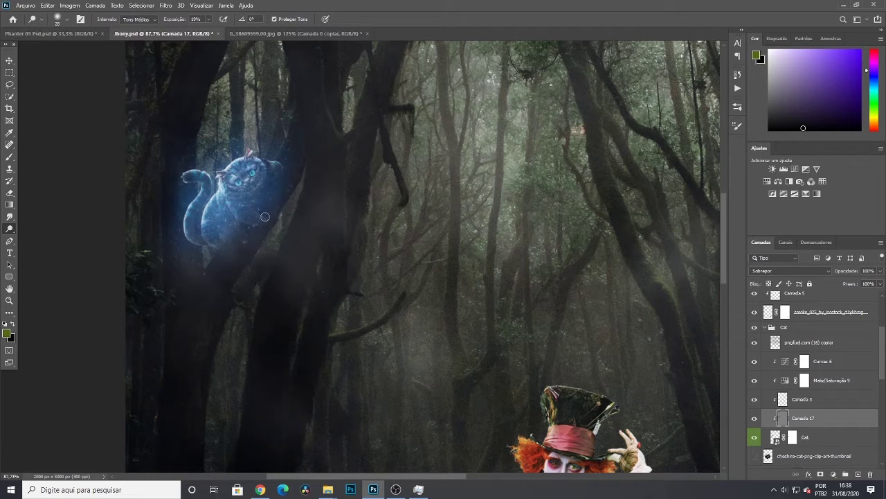
{"action": "scroll", "coordinate": [373, 201], "scroll_direction": "down", "scroll_amount": 6}
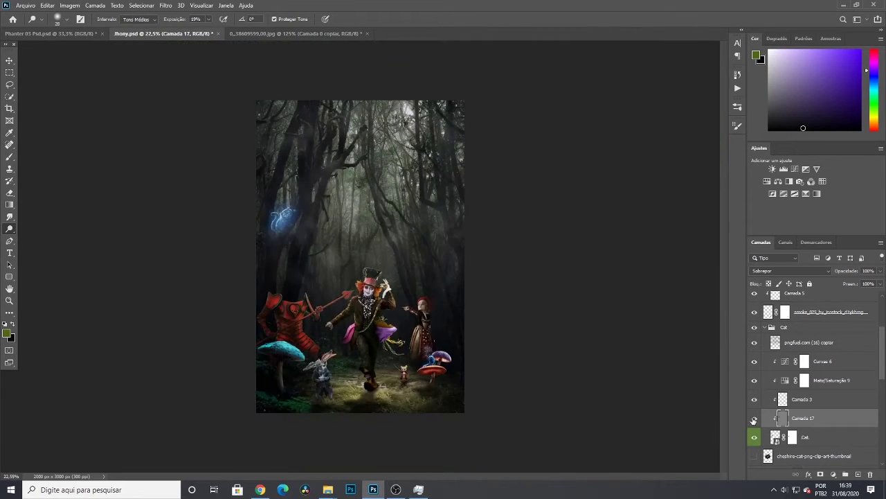
Collapse the Cat group and select the gray shading layer Camada 10 inside the Chapeleiro group
{"action": "scroll", "coordinate": [382, 301], "scroll_direction": "up", "scroll_amount": 8}
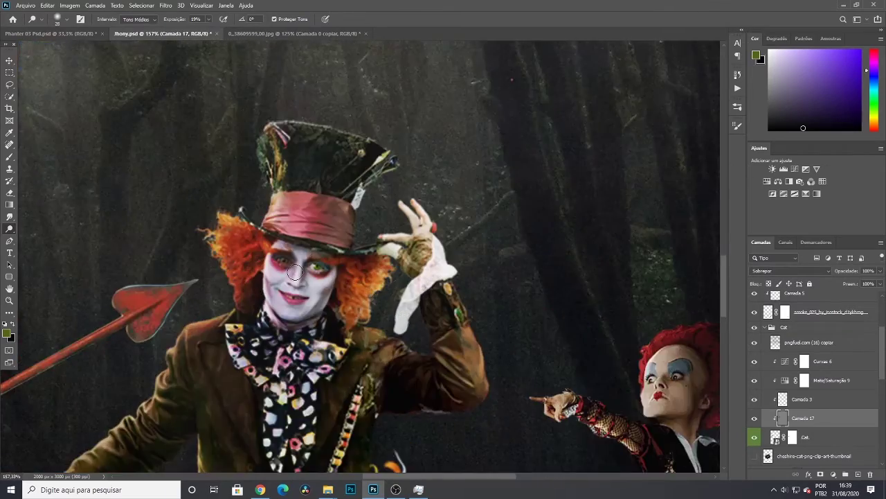
{"action": "scroll", "coordinate": [313, 286], "scroll_direction": "down", "scroll_amount": 5}
{"action": "scroll", "coordinate": [342, 402], "scroll_direction": "up", "scroll_amount": 2}
{"action": "scroll", "coordinate": [803, 361], "scroll_direction": "down", "scroll_amount": 2}
{"action": "left_click", "coordinate": [798, 398]}
{"action": "scroll", "coordinate": [799, 399], "scroll_direction": "down", "scroll_amount": 4}
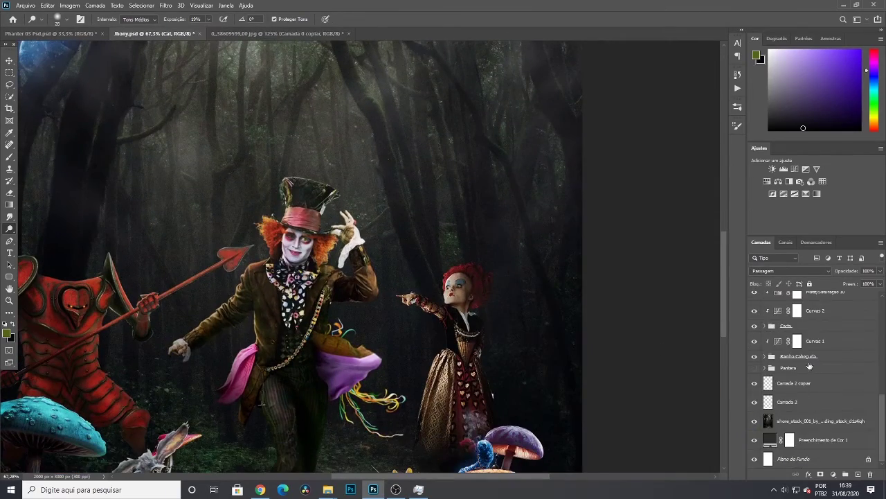
{"action": "scroll", "coordinate": [809, 366], "scroll_direction": "up", "scroll_amount": 4}
{"action": "left_click", "coordinate": [801, 367]}
{"action": "scroll", "coordinate": [277, 222], "scroll_direction": "up", "scroll_amount": 2}
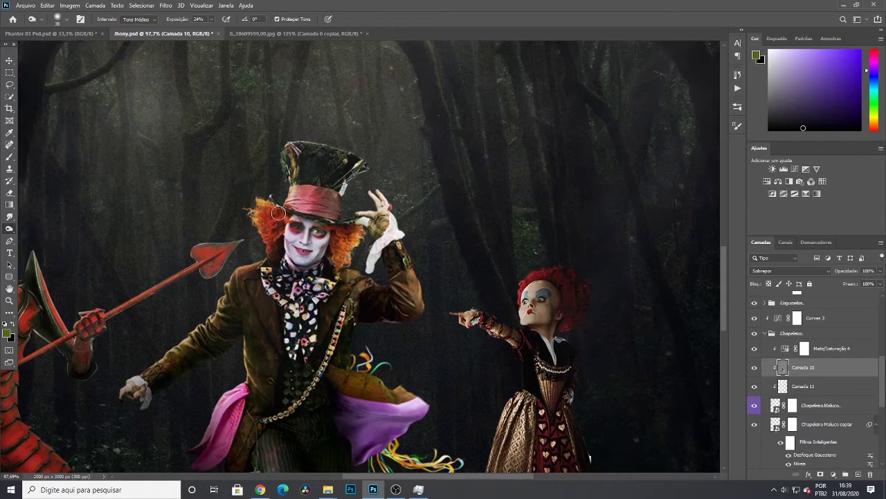
{"action": "scroll", "coordinate": [359, 284], "scroll_direction": "down", "scroll_amount": 5}
{"action": "scroll", "coordinate": [288, 339], "scroll_direction": "up", "scroll_amount": 4}
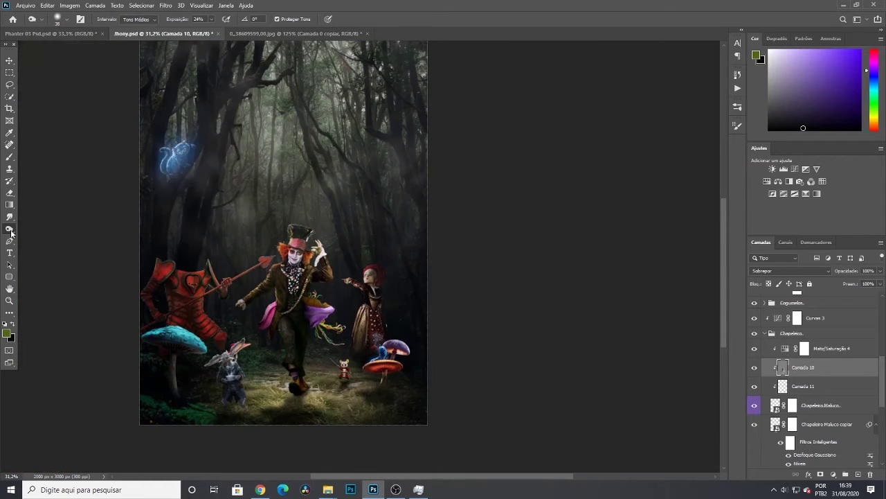
{"action": "scroll", "coordinate": [482, 342], "scroll_direction": "down", "scroll_amount": 4}
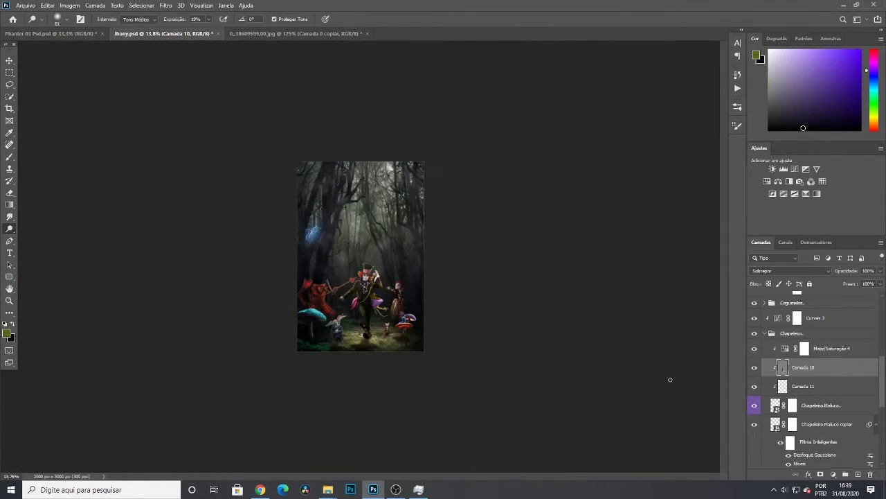
{"action": "scroll", "coordinate": [381, 416], "scroll_direction": "up", "scroll_amount": 2}
{"action": "scroll", "coordinate": [458, 445], "scroll_direction": "down", "scroll_amount": 3}
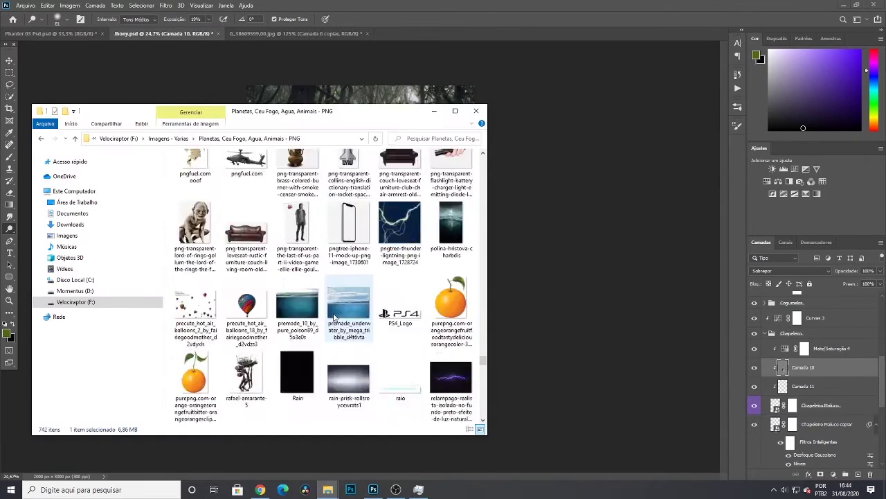
Place the Light image directly above the forest background layer and set its blend mode to Screen (Divisão)
{"action": "scroll", "coordinate": [336, 319], "scroll_direction": "up", "scroll_amount": 20}
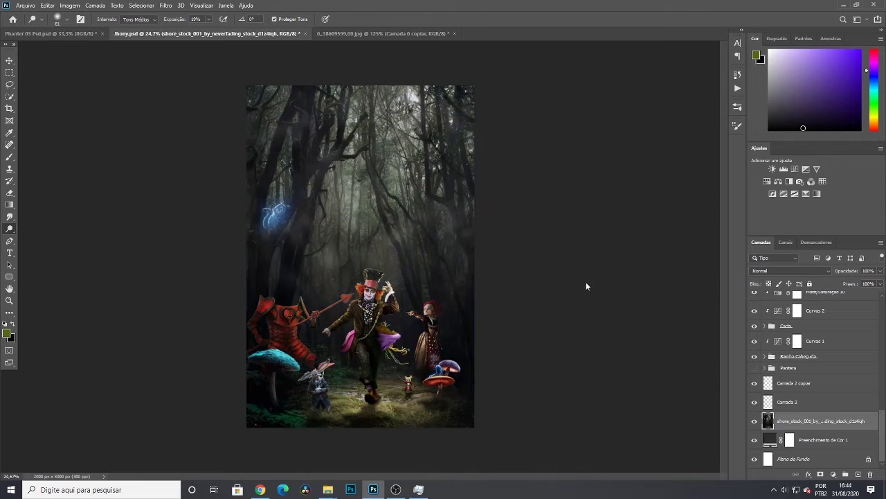
{"action": "left_click_drag", "start_coordinate": [405, 235], "coordinate": [406, 271]}
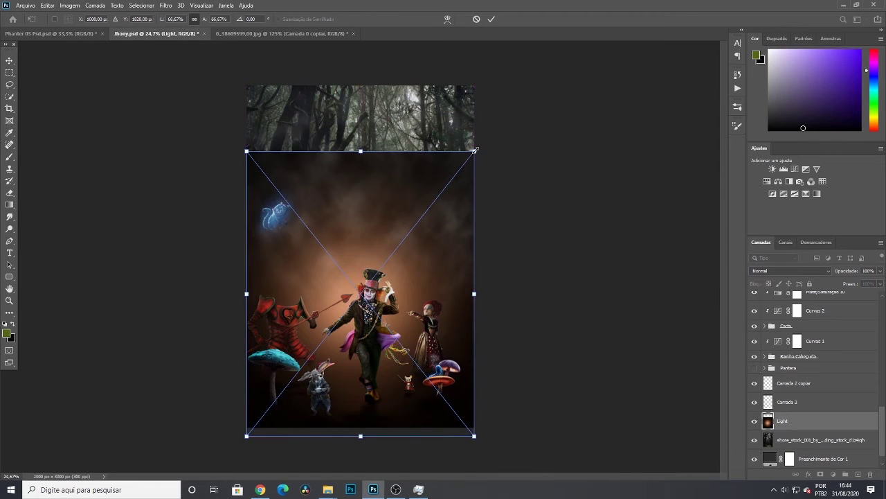
{"action": "left_click_drag", "start_coordinate": [475, 151], "coordinate": [475, 205]}
{"action": "left_click", "coordinate": [766, 271]}
{"action": "left_click", "coordinate": [771, 328]}
Position the Light image so its glow sits behind the Hatter, scaled to about 66.5%, and commit the placement
{"action": "left_click_drag", "start_coordinate": [419, 283], "coordinate": [422, 293]}
{"action": "scroll", "coordinate": [524, 247], "scroll_direction": "down", "scroll_amount": 6}
{"action": "left_click_drag", "start_coordinate": [413, 221], "coordinate": [423, 214]}
{"action": "left_click_drag", "start_coordinate": [417, 221], "coordinate": [432, 207]}
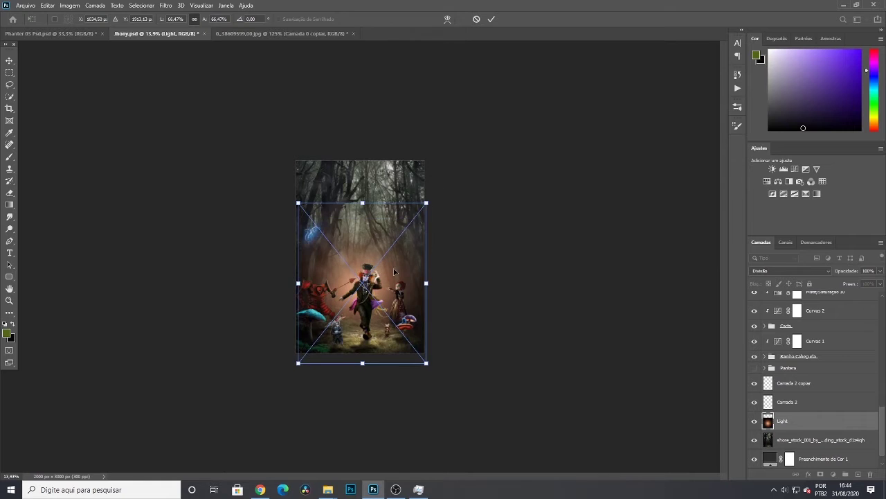
{"action": "left_click_drag", "start_coordinate": [393, 268], "coordinate": [393, 271]}
{"action": "key", "text": "Return"}
{"action": "scroll", "coordinate": [530, 335], "scroll_direction": "up", "scroll_amount": 3}
{"action": "scroll", "coordinate": [529, 336], "scroll_direction": "up", "scroll_amount": 1}
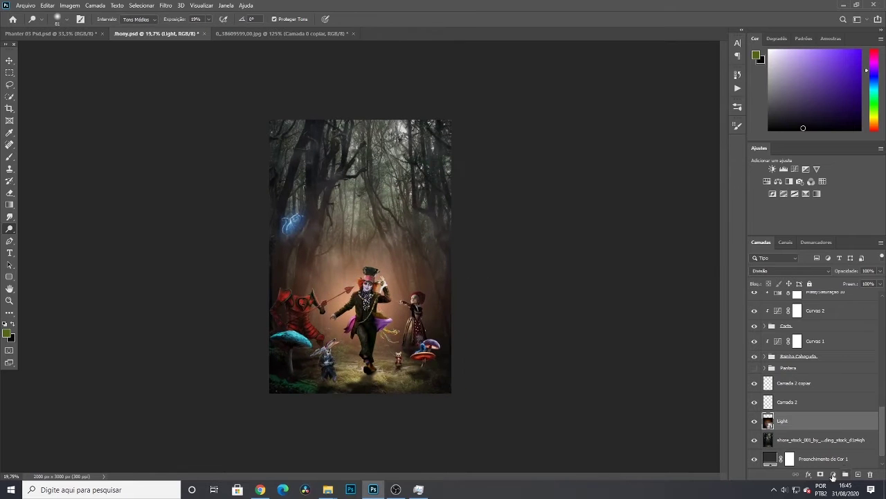
Add a Hue/Saturation adjustment clipped to the Light layer with hue +180, saturation -67 and lightness -16
{"action": "left_click", "coordinate": [833, 475]}
{"action": "left_click", "coordinate": [829, 388]}
{"action": "left_click", "coordinate": [781, 406]}
{"action": "left_click_drag", "start_coordinate": [761, 315], "coordinate": [711, 315]}
{"action": "scroll", "coordinate": [434, 340], "scroll_direction": "down", "scroll_amount": 3}
{"action": "scroll", "coordinate": [568, 332], "scroll_direction": "up", "scroll_amount": 4}
{"action": "left_click_drag", "start_coordinate": [762, 278], "coordinate": [819, 303]}
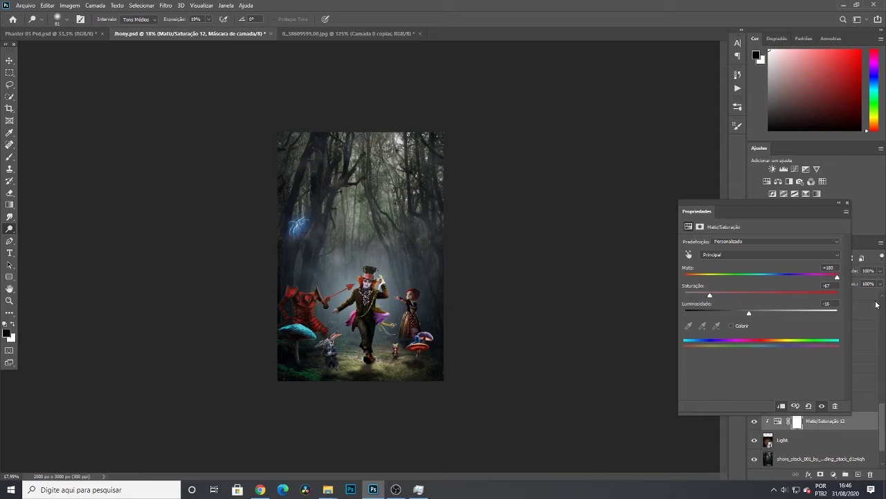
{"action": "mouse_move", "coordinate": [861, 311]}
{"action": "left_mouse_down"}
{"action": "mouse_move", "coordinate": [718, 311]}
{"action": "mouse_move", "coordinate": [850, 315]}
{"action": "left_mouse_up"}
{"action": "left_click", "coordinate": [847, 204]}
{"action": "left_click", "coordinate": [833, 475]}
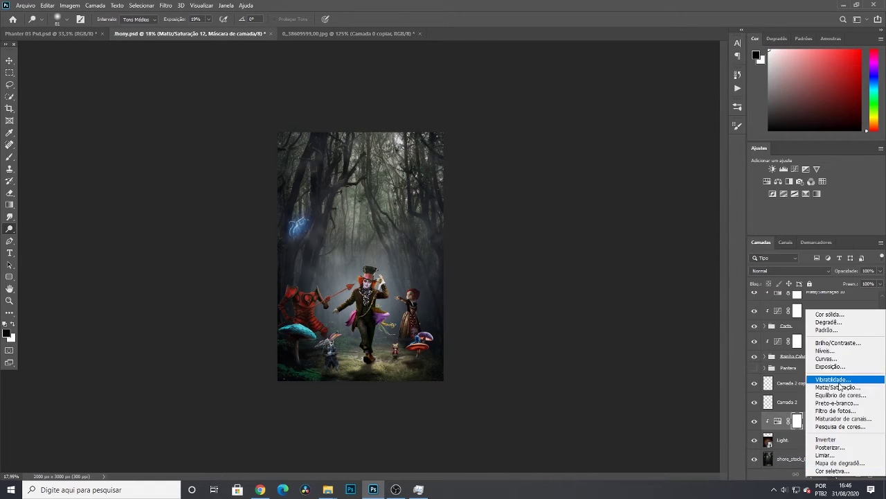
{"action": "left_click", "coordinate": [790, 384]}
{"action": "left_click", "coordinate": [808, 406]}
{"action": "left_click", "coordinate": [781, 406]}
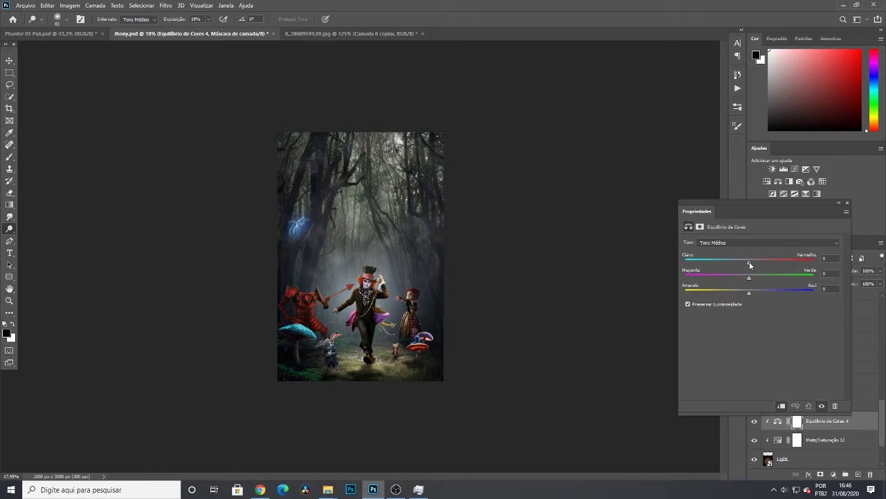
{"action": "left_click", "coordinate": [848, 203]}
{"action": "key", "text": "Delete"}
{"action": "scroll", "coordinate": [599, 378], "scroll_direction": "up", "scroll_amount": 6}
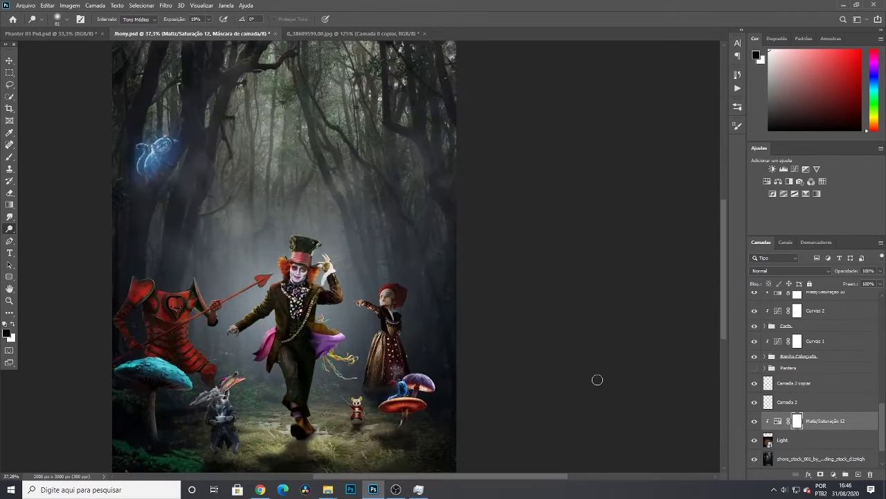
{"action": "scroll", "coordinate": [599, 378], "scroll_direction": "down", "scroll_amount": 9}
{"action": "left_click", "coordinate": [161, 6]}
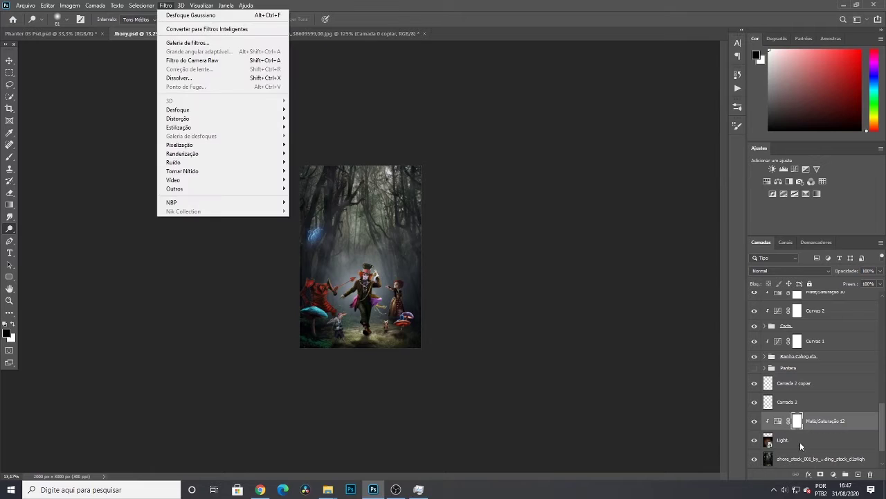
{"action": "left_click", "coordinate": [800, 443]}
{"action": "left_click", "coordinate": [161, 6]}
{"action": "mouse_move", "coordinate": [229, 109]}
{"action": "left_click", "coordinate": [322, 161]}
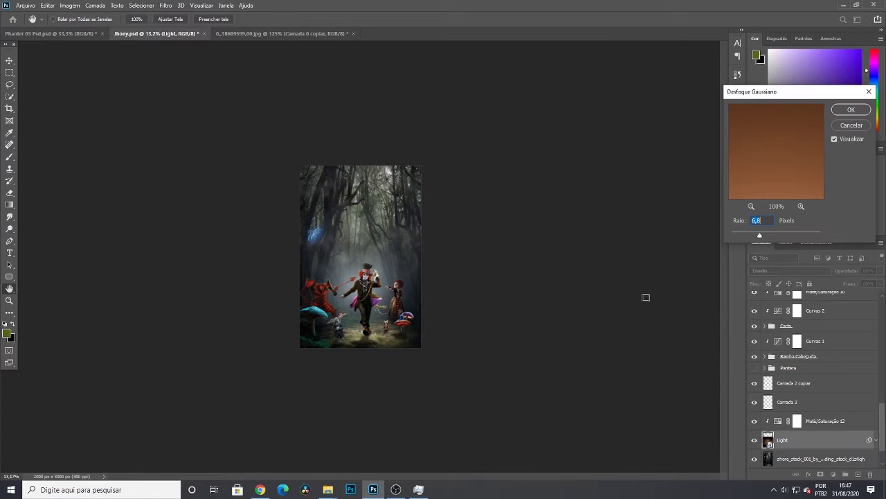
{"action": "key", "text": "ctrl+plus"}
{"action": "key", "text": "ctrl+plus"}
{"action": "left_click_drag", "start_coordinate": [760, 235], "coordinate": [719, 238]}
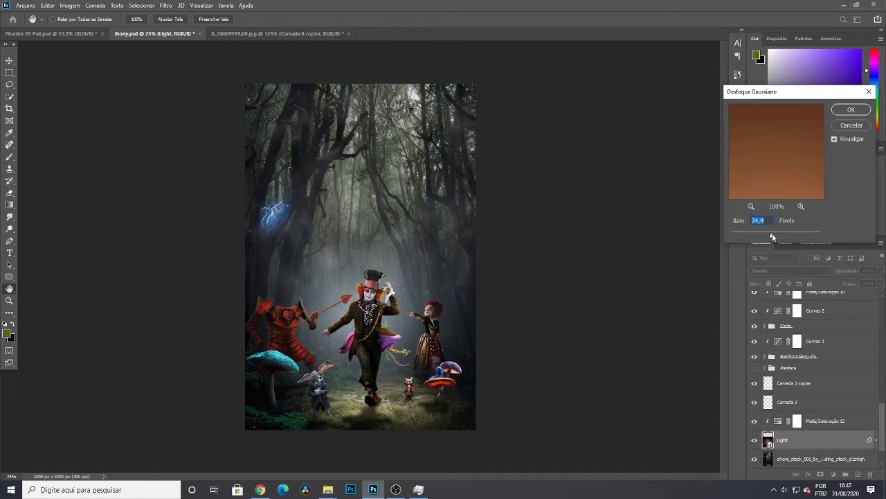
{"action": "left_click", "coordinate": [855, 127]}
Rasterize the Light layer and apply a Gaussian Blur with a radius of 20.8 pixels
{"action": "right_click", "coordinate": [814, 443]}
{"action": "left_click", "coordinate": [734, 212]}
{"action": "left_click", "coordinate": [166, 5]}
{"action": "mouse_move", "coordinate": [201, 109]}
{"action": "left_click", "coordinate": [323, 162]}
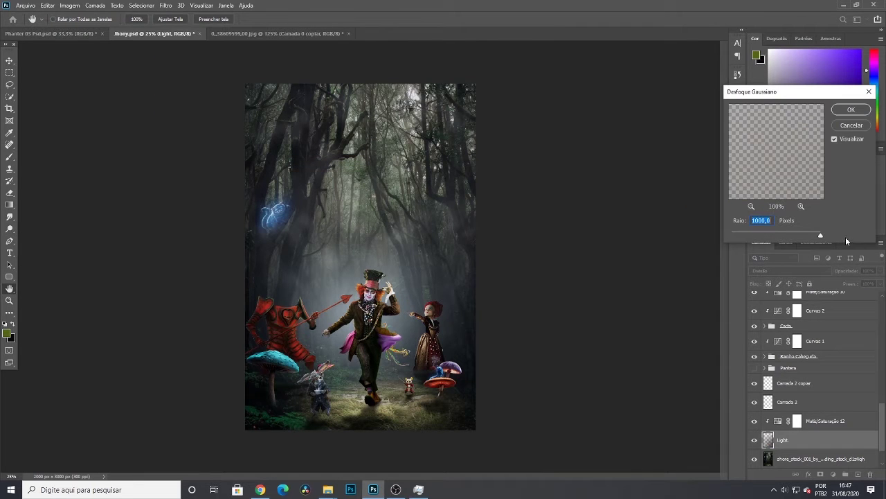
{"action": "left_click", "coordinate": [771, 234]}
{"action": "left_click", "coordinate": [846, 140]}
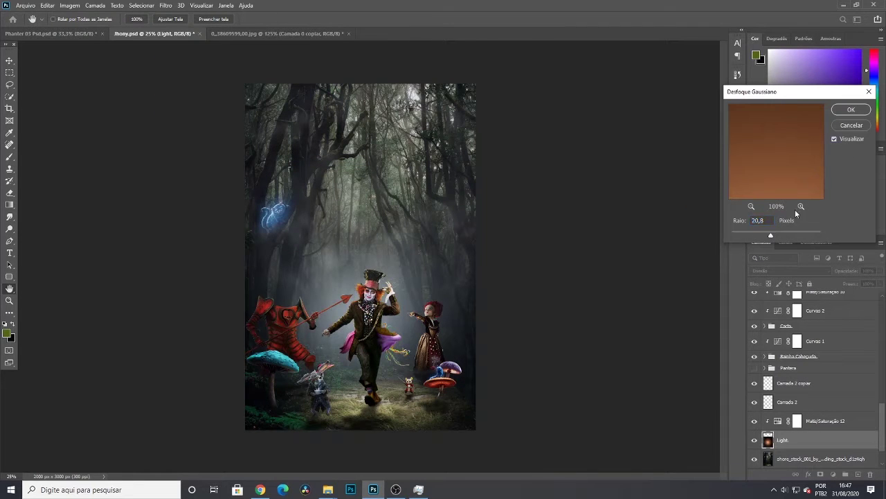
{"action": "key", "text": "Return"}
{"action": "scroll", "coordinate": [537, 347], "scroll_direction": "down", "scroll_amount": 3}
{"action": "scroll", "coordinate": [540, 344], "scroll_direction": "up", "scroll_amount": 4}
{"action": "scroll", "coordinate": [540, 345], "scroll_direction": "down", "scroll_amount": 4}
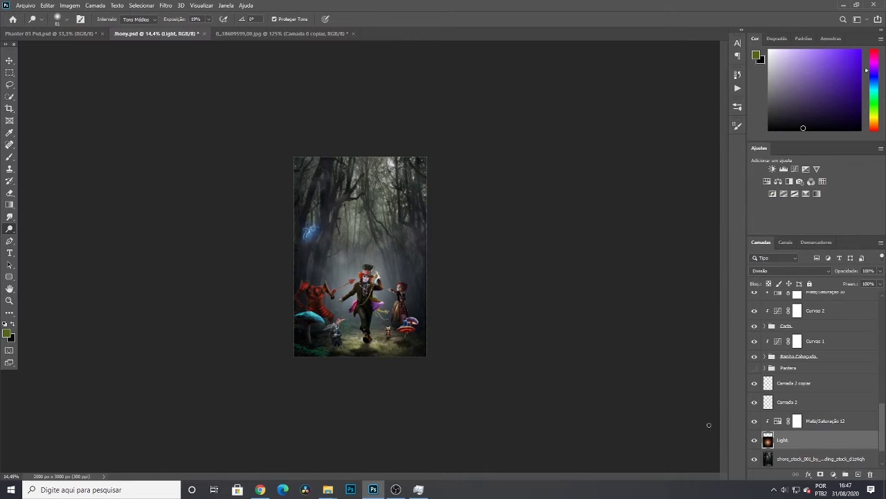
{"action": "scroll", "coordinate": [525, 374], "scroll_direction": "up", "scroll_amount": 3}
{"action": "scroll", "coordinate": [525, 374], "scroll_direction": "down", "scroll_amount": 3}
{"action": "scroll", "coordinate": [527, 373], "scroll_direction": "up", "scroll_amount": 1}
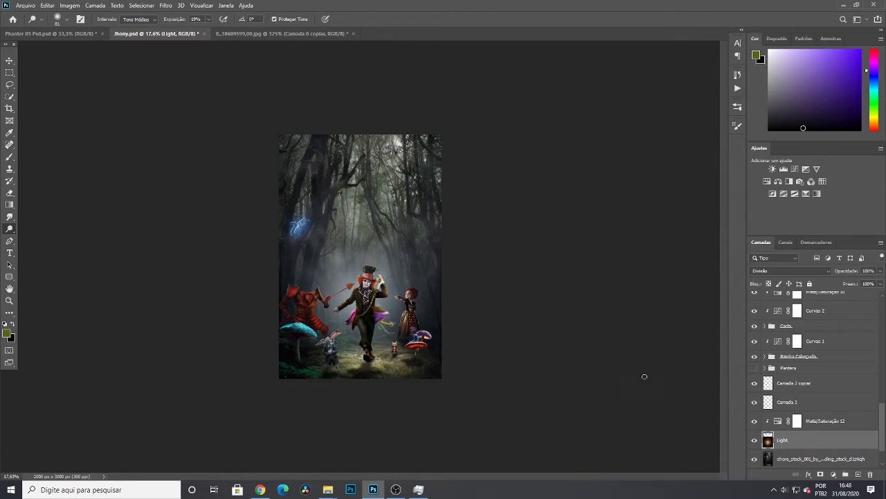
Merge the Light layer with its clipped Hue/Saturation adjustment and set the merged layer's blend mode to Screen (Divisão)
{"action": "key", "text": "ctrl+j"}
{"action": "key", "text": "ctrl+z"}
{"action": "left_click", "coordinate": [817, 422], "text": "shift"}
{"action": "right_click", "coordinate": [817, 422]}
{"action": "left_click", "coordinate": [820, 305]}
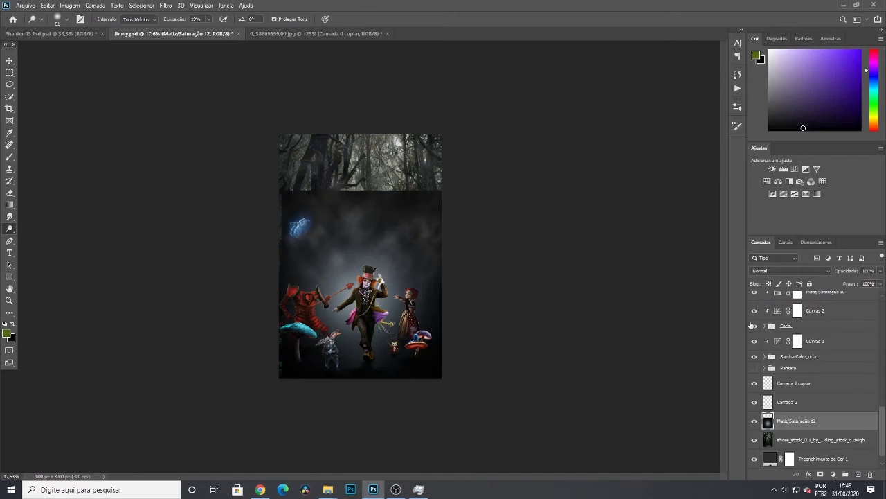
{"action": "left_click", "coordinate": [775, 271]}
{"action": "left_click", "coordinate": [771, 327]}
Duplicate the merged light layer, set the copy to Linear Dodge (Add) and lower its opacity to 9%
{"action": "key", "text": "ctrl+j"}
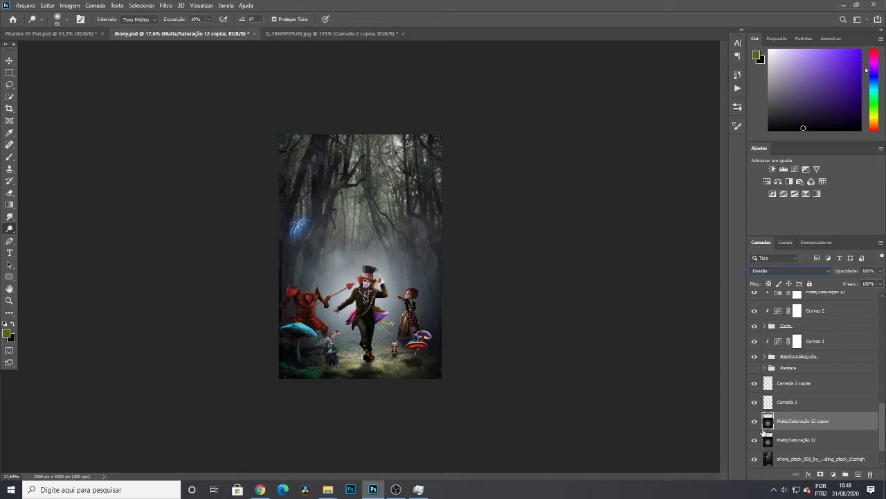
{"action": "left_click", "coordinate": [789, 270]}
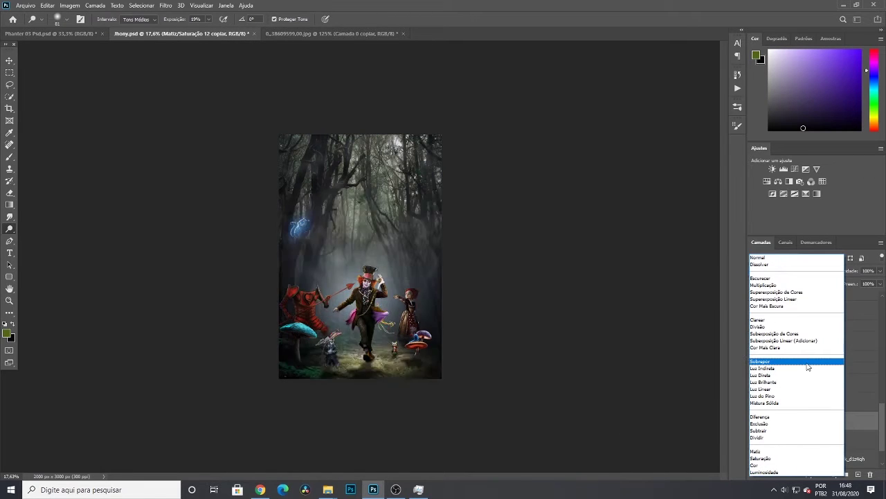
{"action": "left_click", "coordinate": [796, 340]}
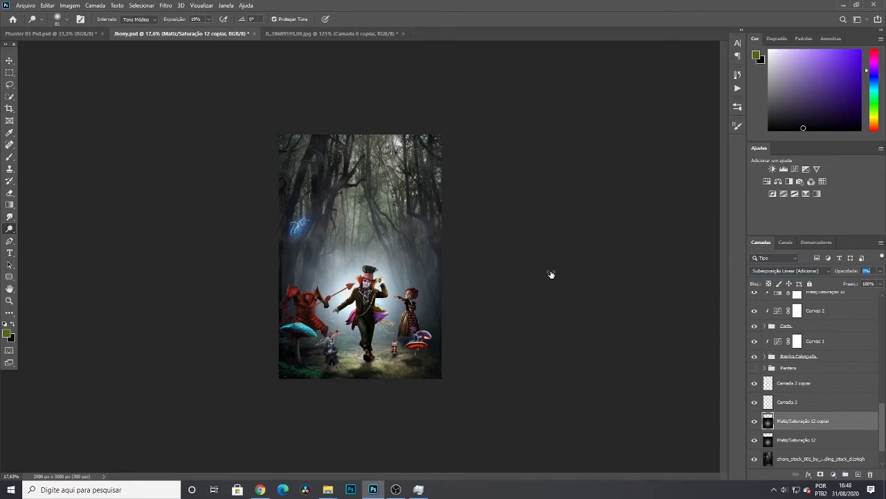
{"action": "left_click_drag", "start_coordinate": [551, 275], "coordinate": [468, 282]}
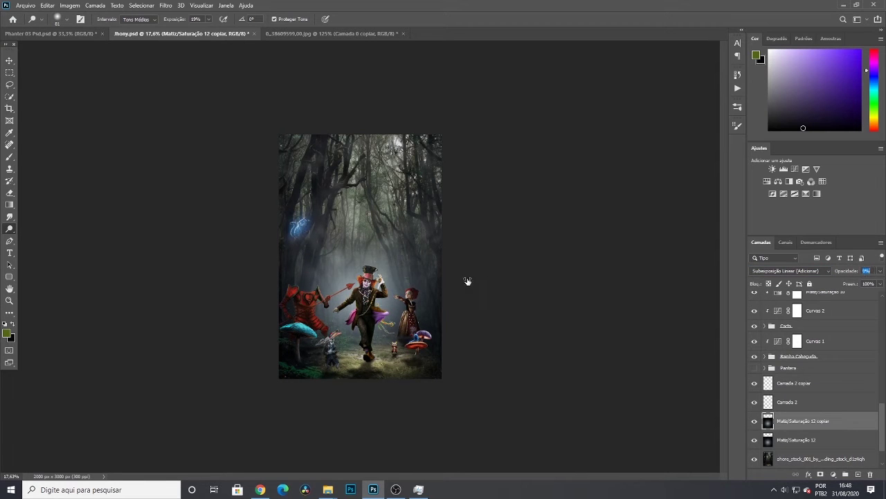
Enlarge the duplicated light layer proportionally to about 113% and check its effect by toggling its visibility
{"action": "key", "text": "v"}
{"action": "scroll", "coordinate": [494, 328], "scroll_direction": "up", "scroll_amount": 4}
{"action": "scroll", "coordinate": [492, 326], "scroll_direction": "down", "scroll_amount": 3}
{"action": "key", "text": "ctrl+t"}
{"action": "left_click_drag", "start_coordinate": [452, 183], "coordinate": [468, 170]}
{"action": "key", "text": "Return"}
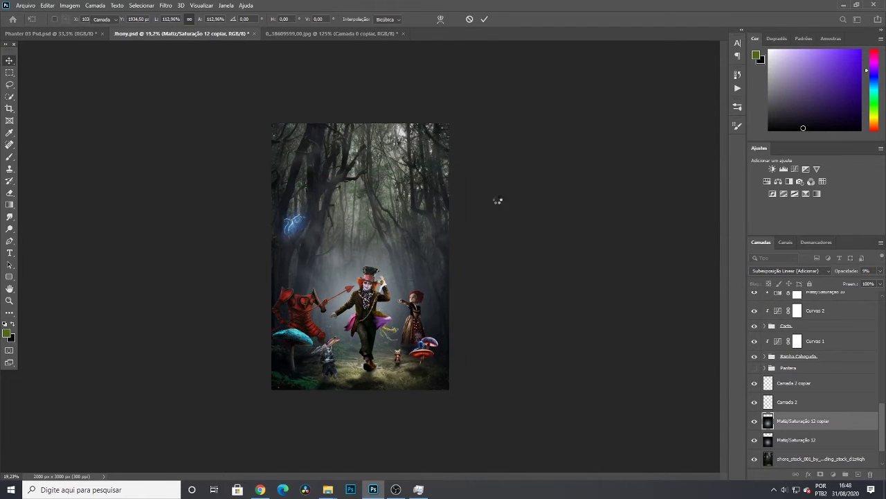
{"action": "left_click", "coordinate": [756, 421]}
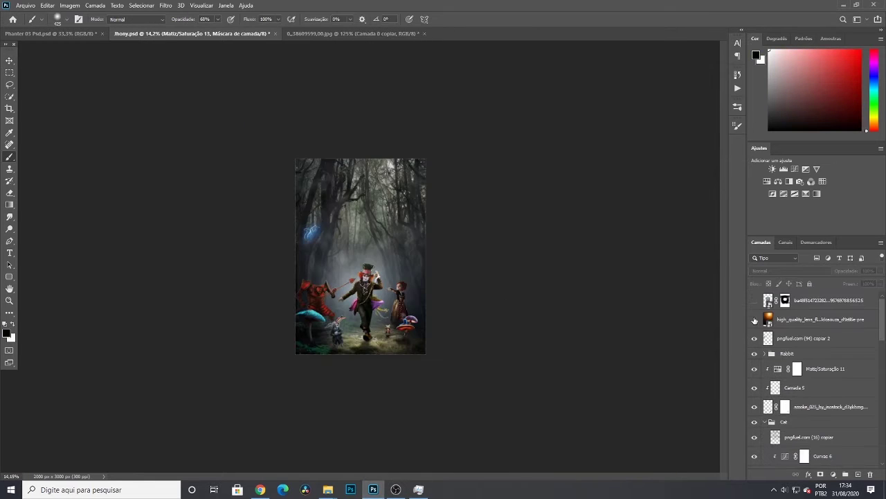
Select and rasterize the orange lens flare layer, and make black the foreground color for the brush
{"action": "left_click", "coordinate": [837, 321]}
{"action": "left_click", "coordinate": [834, 474]}
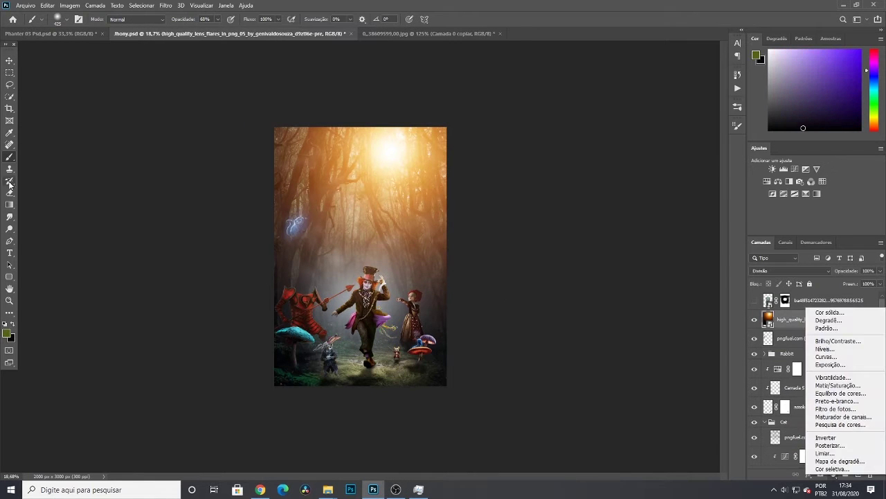
{"action": "left_click", "coordinate": [13, 324]}
{"action": "right_click", "coordinate": [815, 319]}
{"action": "left_click", "coordinate": [746, 252]}
Dim the bright core of the lens flare with black brush strokes at 11% brush opacity
{"action": "mouse_move", "coordinate": [423, 193]}
{"action": "left_mouse_down"}
{"action": "mouse_move", "coordinate": [301, 168]}
{"action": "mouse_move", "coordinate": [277, 148]}
{"action": "left_mouse_up"}
{"action": "key", "text": "ctrl+z"}
{"action": "left_click_drag", "start_coordinate": [186, 20], "coordinate": [161, 20]}
{"action": "left_click_drag", "start_coordinate": [409, 148], "coordinate": [395, 166]}
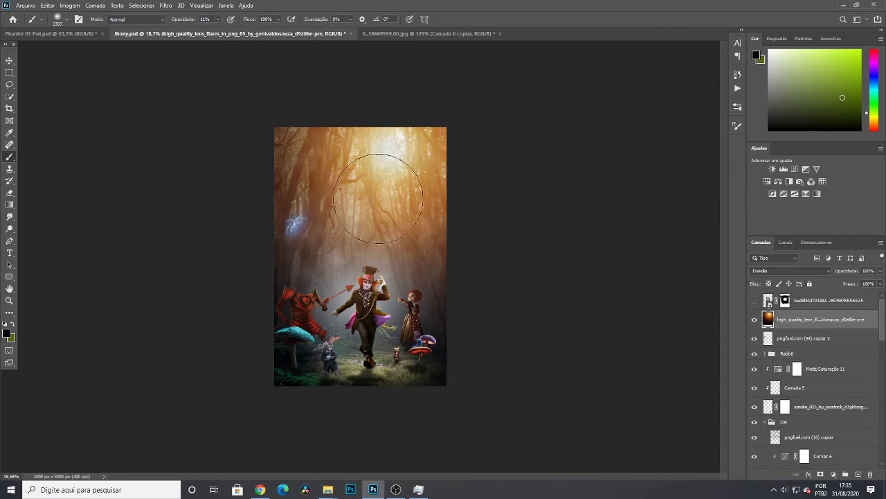
{"action": "scroll", "coordinate": [399, 206], "scroll_direction": "down", "scroll_amount": 3}
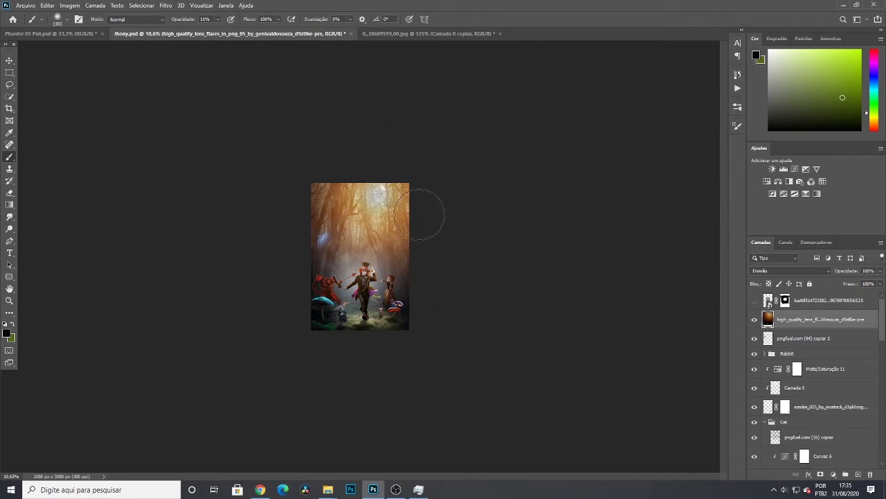
{"action": "scroll", "coordinate": [533, 300], "scroll_direction": "up", "scroll_amount": 2}
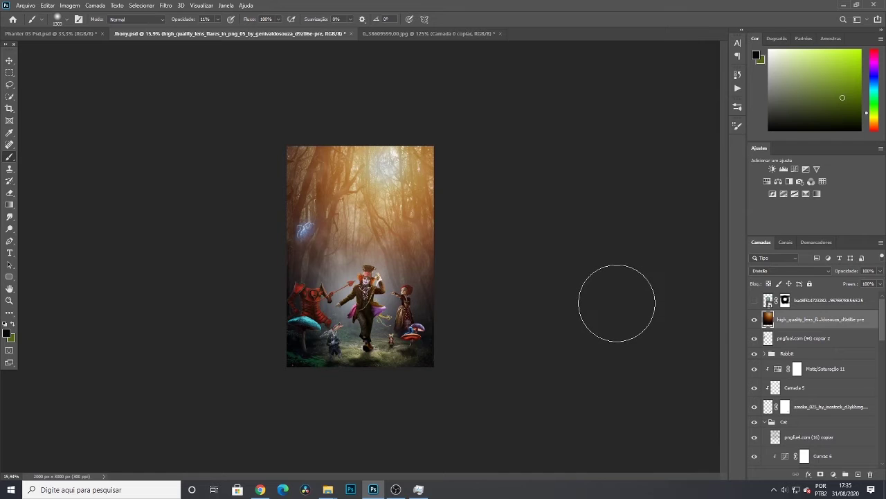
Enlarge the lens flare layer with Free Transform and toggle its visibility to compare the effect
{"action": "key", "text": "ctrl+t"}
{"action": "scroll", "coordinate": [516, 211], "scroll_direction": "down", "scroll_amount": 2}
{"action": "left_click_drag", "start_coordinate": [484, 92], "coordinate": [542, 92]}
{"action": "key", "text": "Return"}
{"action": "key", "text": "Return"}
{"action": "scroll", "coordinate": [499, 259], "scroll_direction": "up", "scroll_amount": 2}
{"action": "left_click", "coordinate": [754, 320]}
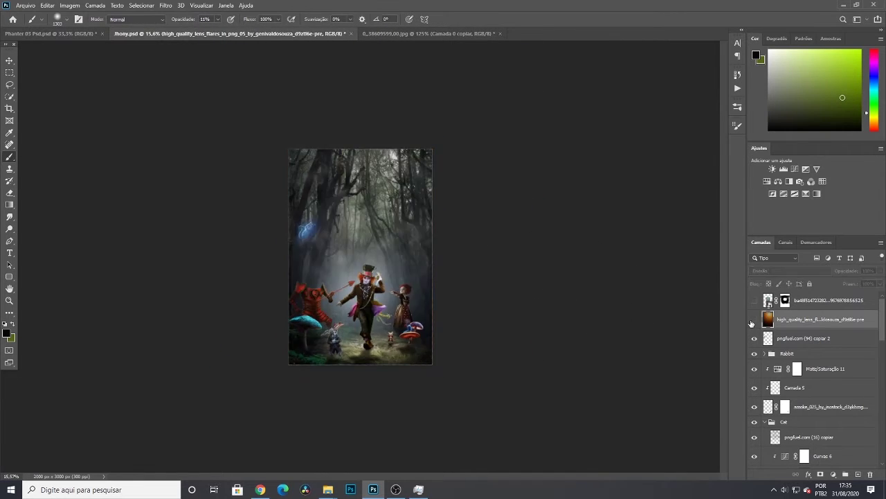
{"action": "left_click", "coordinate": [754, 319]}
Lower the lens flare layer's opacity to 25% and clip a Hue/Saturation adjustment to it with Hue +180 and Saturation -64
{"action": "key", "text": "0"}
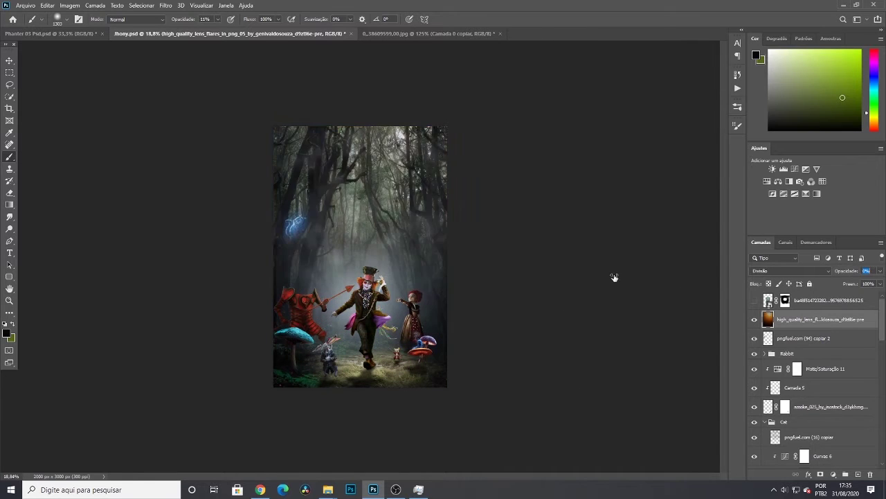
{"action": "scroll", "coordinate": [558, 282], "scroll_direction": "up", "scroll_amount": 1}
{"action": "key", "text": "2"}
{"action": "key", "text": "2"}
{"action": "double_click", "coordinate": [797, 369]}
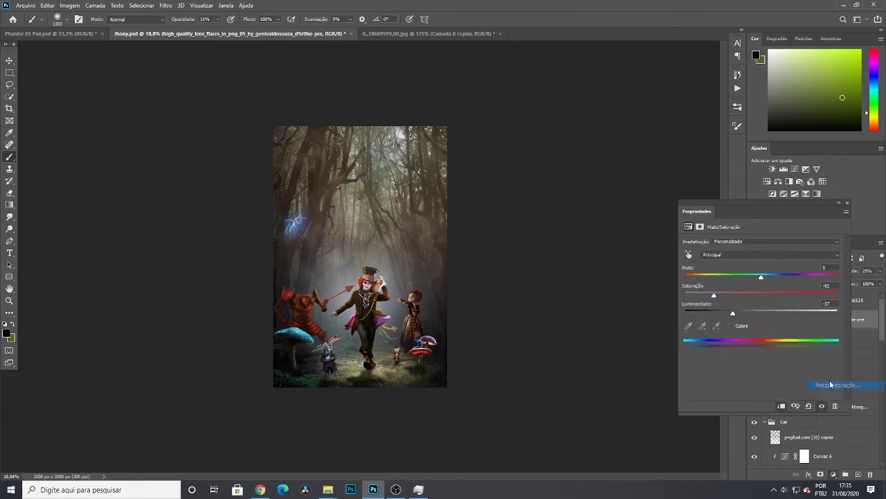
{"action": "left_click_drag", "start_coordinate": [761, 277], "coordinate": [714, 297]}
{"action": "left_click", "coordinate": [702, 295]}
{"action": "left_click_drag", "start_coordinate": [685, 277], "coordinate": [839, 286]}
{"action": "mouse_move", "coordinate": [704, 298]}
{"action": "left_mouse_down"}
{"action": "mouse_move", "coordinate": [788, 298]}
{"action": "mouse_move", "coordinate": [651, 305]}
{"action": "mouse_move", "coordinate": [720, 302]}
{"action": "left_mouse_up"}
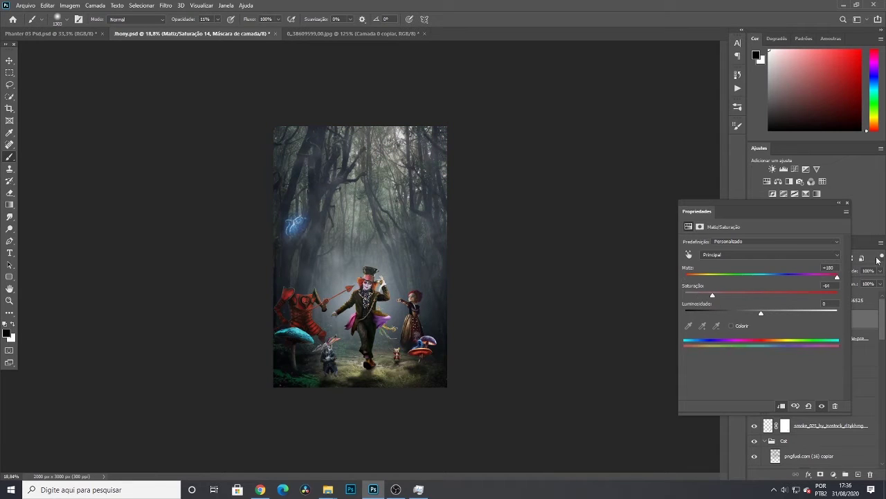
Set the lens flare layer's opacity to 46% and check its effect by toggling its visibility
{"action": "left_click", "coordinate": [847, 202]}
{"action": "left_click", "coordinate": [857, 338]}
{"action": "left_click_drag", "start_coordinate": [856, 272], "coordinate": [549, 287]}
{"action": "scroll", "coordinate": [602, 360], "scroll_direction": "down", "scroll_amount": 2}
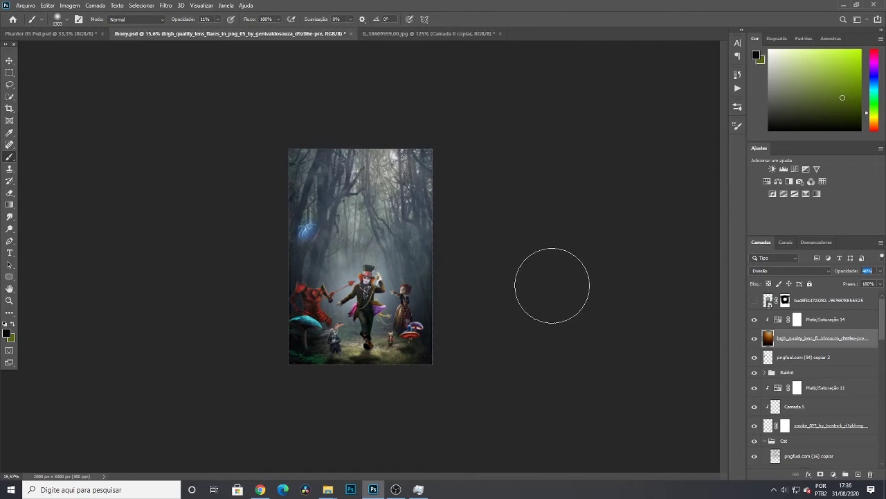
{"action": "left_click", "coordinate": [754, 339]}
{"action": "scroll", "coordinate": [535, 389], "scroll_direction": "up", "scroll_amount": 7}
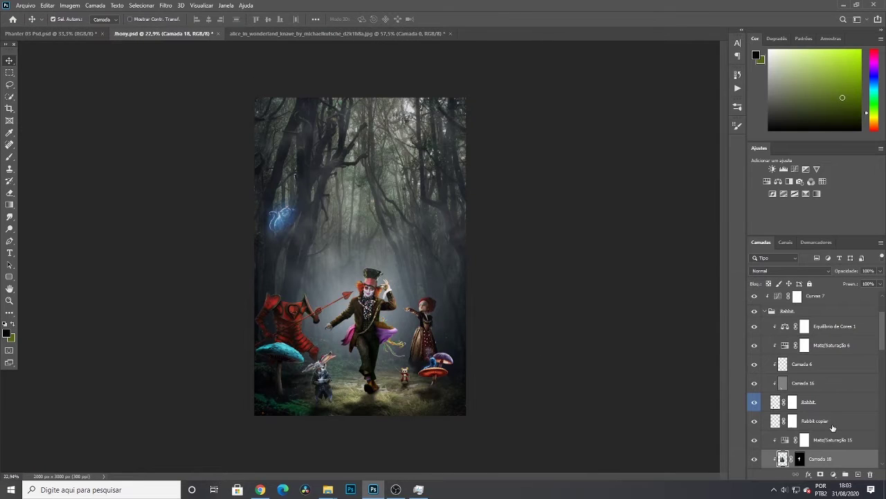
Undo the misplaced knave layer and bring the knave in again from its source image, beneath the Rainha Cabeçuda group
{"action": "key", "text": "ctrl+z"}
{"action": "scroll", "coordinate": [834, 398], "scroll_direction": "down", "scroll_amount": 4}
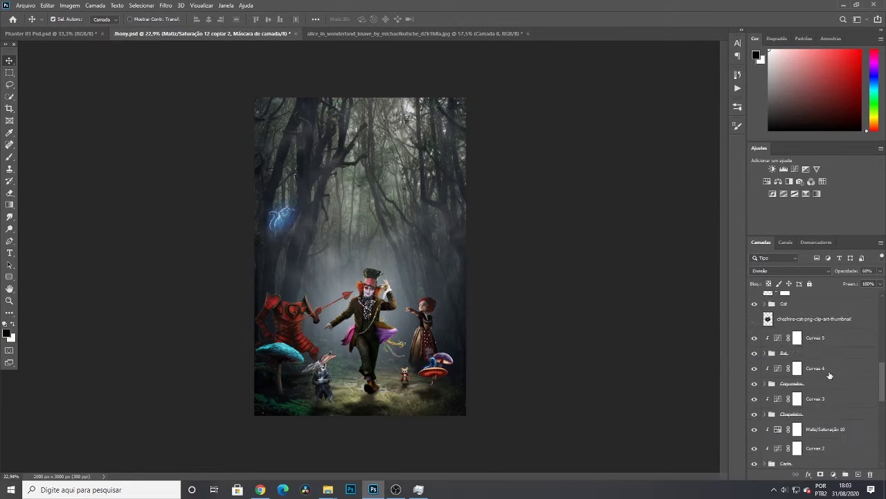
{"action": "scroll", "coordinate": [827, 381], "scroll_direction": "up", "scroll_amount": 2}
{"action": "left_click", "coordinate": [822, 400]}
{"action": "scroll", "coordinate": [823, 401], "scroll_direction": "down", "scroll_amount": 4}
{"action": "left_click", "coordinate": [837, 417]}
{"action": "scroll", "coordinate": [840, 421], "scroll_direction": "down", "scroll_amount": 4}
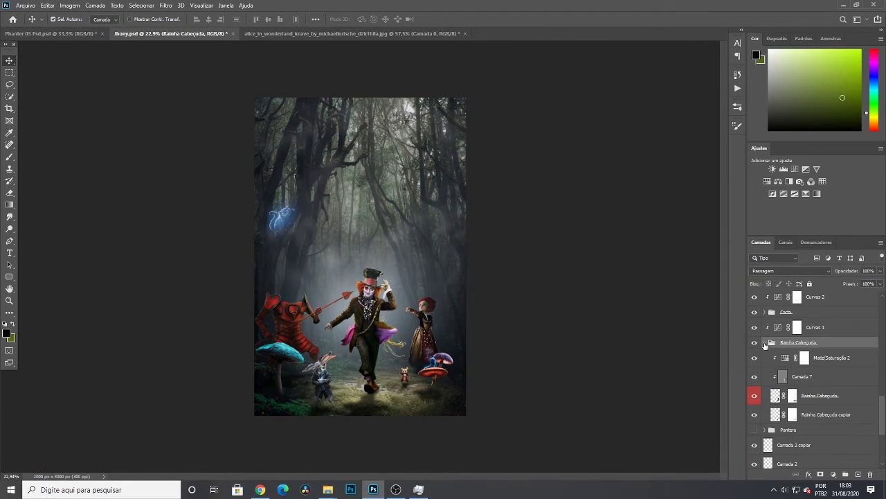
{"action": "left_click", "coordinate": [765, 342]}
{"action": "left_click", "coordinate": [830, 356]}
{"action": "left_click", "coordinate": [333, 34]}
{"action": "left_click_drag", "start_coordinate": [370, 201], "coordinate": [418, 276]}
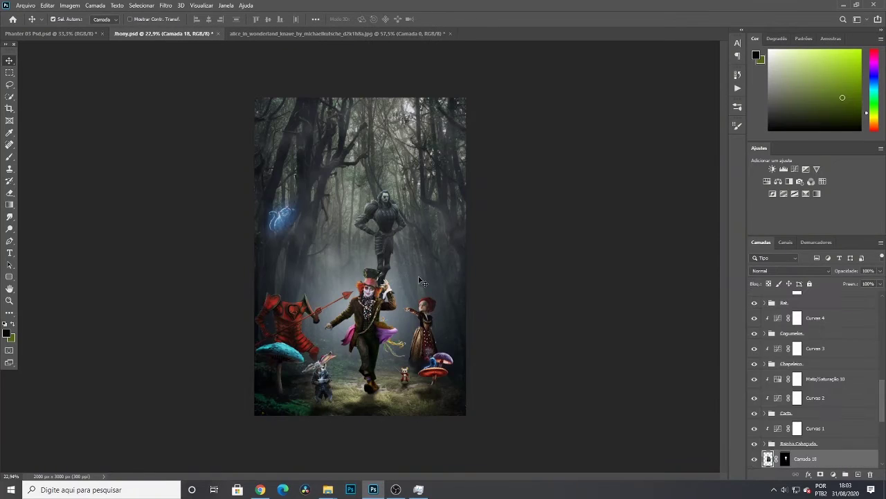
Resize the knave slightly with Free Transform and place him behind the red card soldier and the Hatter
{"action": "scroll", "coordinate": [839, 437], "scroll_direction": "down", "scroll_amount": 3}
{"action": "key", "text": "ctrl+t"}
{"action": "left_click_drag", "start_coordinate": [389, 221], "coordinate": [401, 293]}
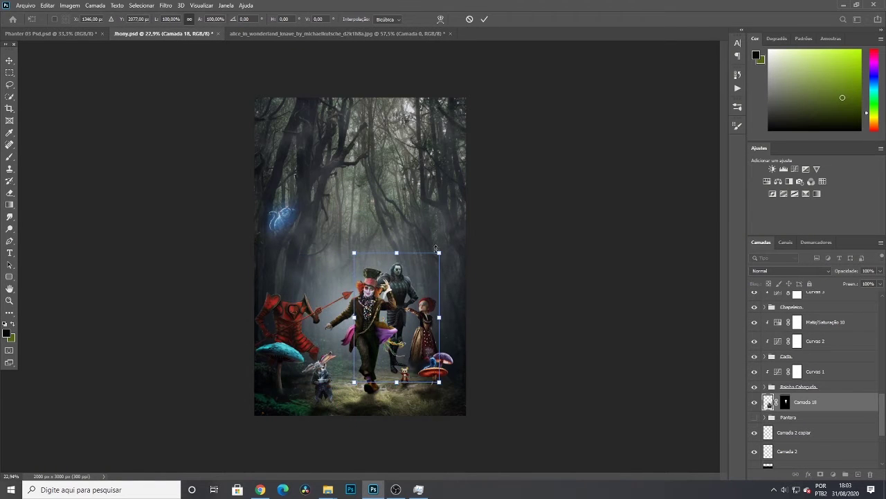
{"action": "left_click_drag", "start_coordinate": [440, 252], "coordinate": [455, 230]}
{"action": "left_click_drag", "start_coordinate": [411, 275], "coordinate": [357, 275]}
{"action": "key", "text": "Return"}
{"action": "left_click", "coordinate": [331, 291]}
{"action": "key", "text": "ctrl+t"}
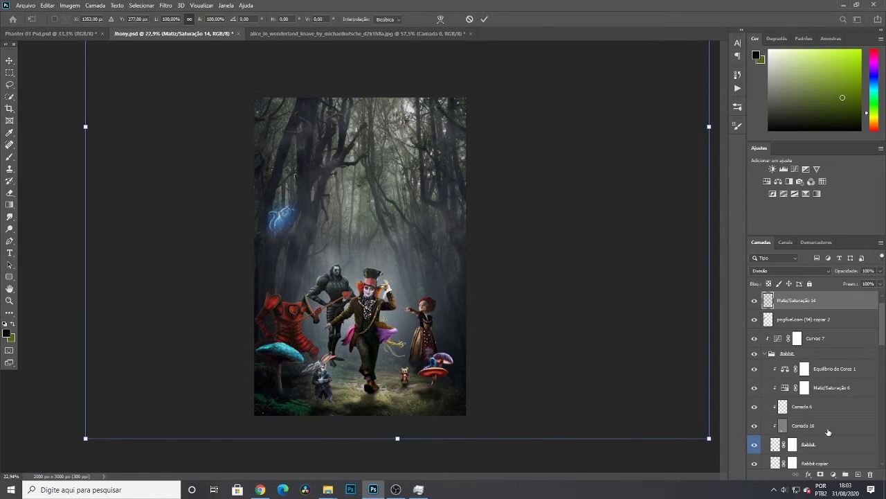
{"action": "key", "text": "Escape"}
Flip the knave horizontally and move him behind the Hatter and the Red Queen
{"action": "scroll", "coordinate": [830, 431], "scroll_direction": "down", "scroll_amount": 10}
{"action": "left_click", "coordinate": [833, 439]}
{"action": "key", "text": "ctrl+t"}
{"action": "right_click", "coordinate": [346, 278]}
{"action": "left_click", "coordinate": [384, 418]}
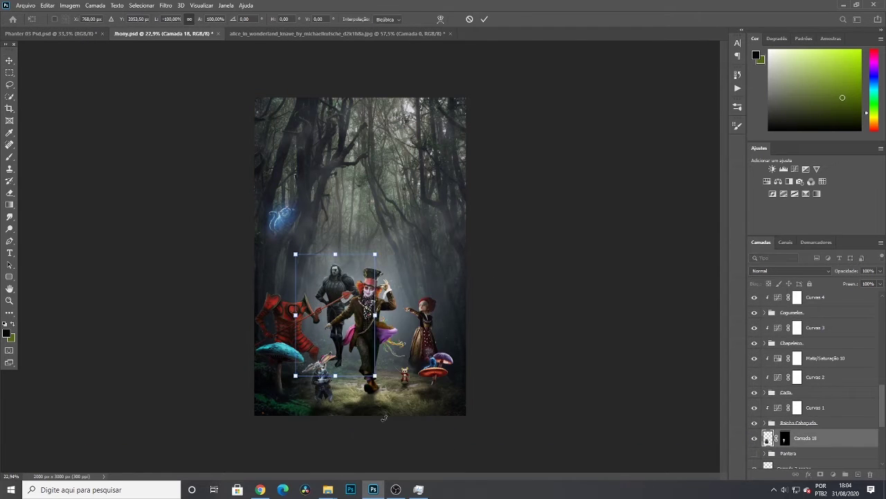
{"action": "left_click_drag", "start_coordinate": [338, 290], "coordinate": [410, 284]}
{"action": "scroll", "coordinate": [482, 284], "scroll_direction": "down", "scroll_amount": 3}
{"action": "scroll", "coordinate": [482, 285], "scroll_direction": "up", "scroll_amount": 3}
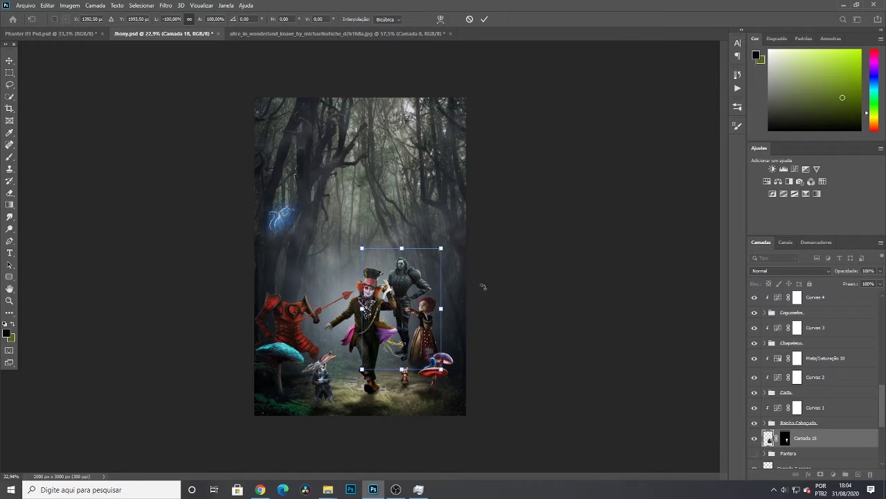
{"action": "key", "text": "Return"}
Compare the Hatter's Overlay paint layer by toggling its visibility and sample the hat band's pink for the 30% opacity brush
{"action": "scroll", "coordinate": [479, 334], "scroll_direction": "down", "scroll_amount": 3}
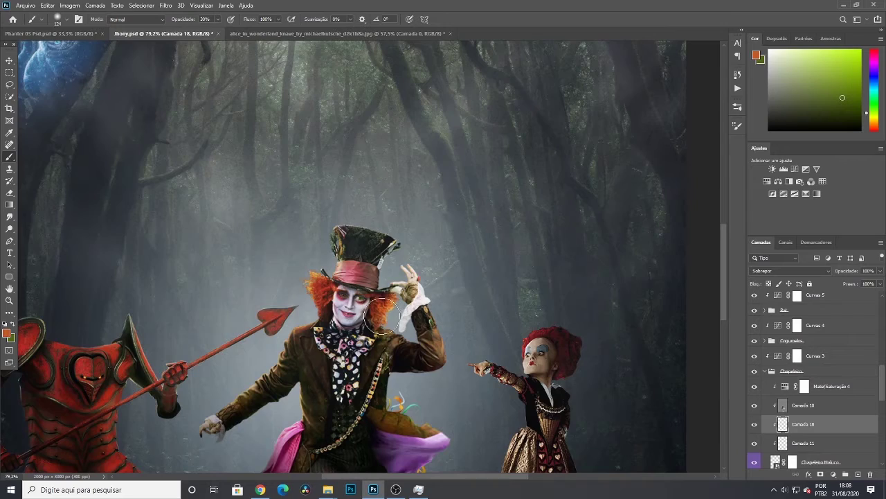
{"action": "scroll", "coordinate": [324, 295], "scroll_direction": "down", "scroll_amount": 5}
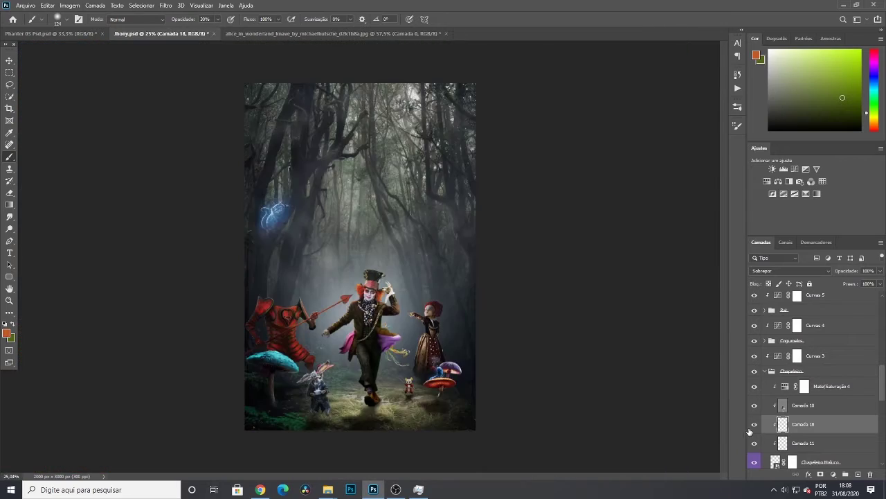
{"action": "left_click", "coordinate": [753, 425]}
{"action": "left_click", "coordinate": [753, 425]}
{"action": "scroll", "coordinate": [374, 277], "scroll_direction": "up", "scroll_amount": 5}
{"action": "left_click", "coordinate": [381, 275], "text": "alt"}
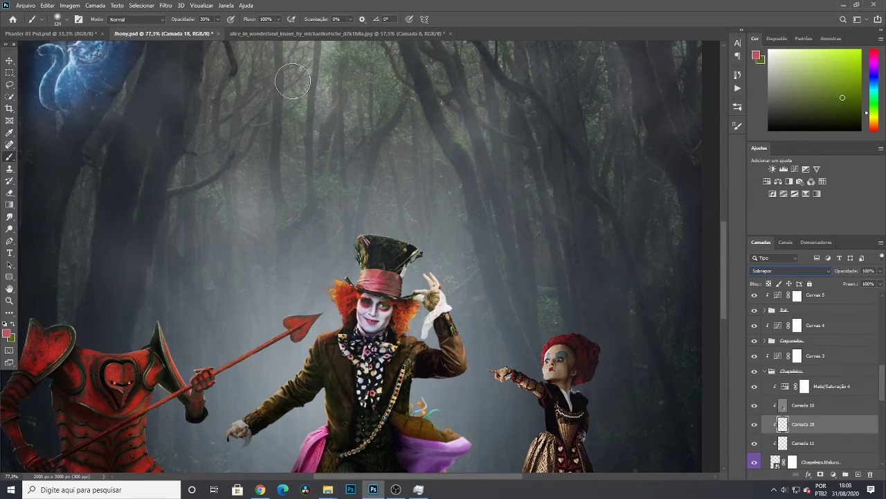
{"action": "scroll", "coordinate": [388, 275], "scroll_direction": "up", "scroll_amount": 2}
{"action": "scroll", "coordinate": [450, 284], "scroll_direction": "down", "scroll_amount": 6}
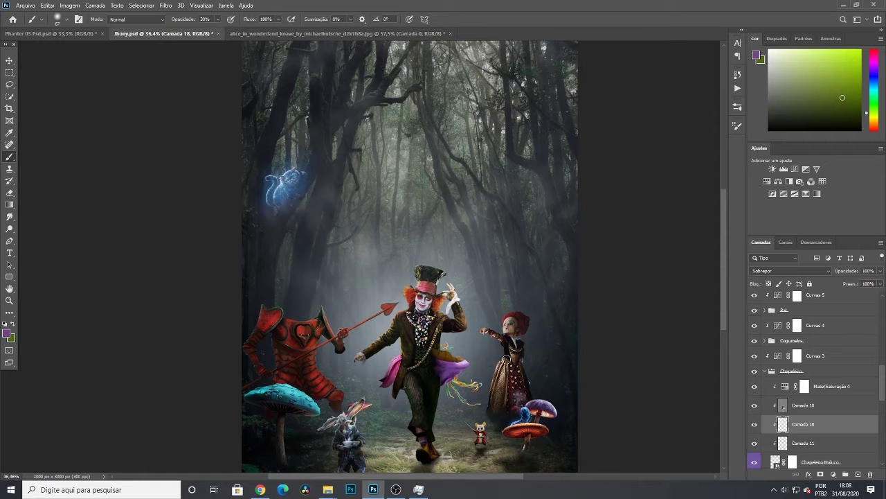
Sample the pink and orange-brown of the Hatter's coat tails for tinting them on the Overlay layer
{"action": "left_click", "coordinate": [387, 381], "text": "alt"}
{"action": "scroll", "coordinate": [440, 441], "scroll_direction": "up", "scroll_amount": 3}
{"action": "scroll", "coordinate": [414, 373], "scroll_direction": "down", "scroll_amount": 2}
{"action": "left_click", "coordinate": [446, 278], "text": "alt"}
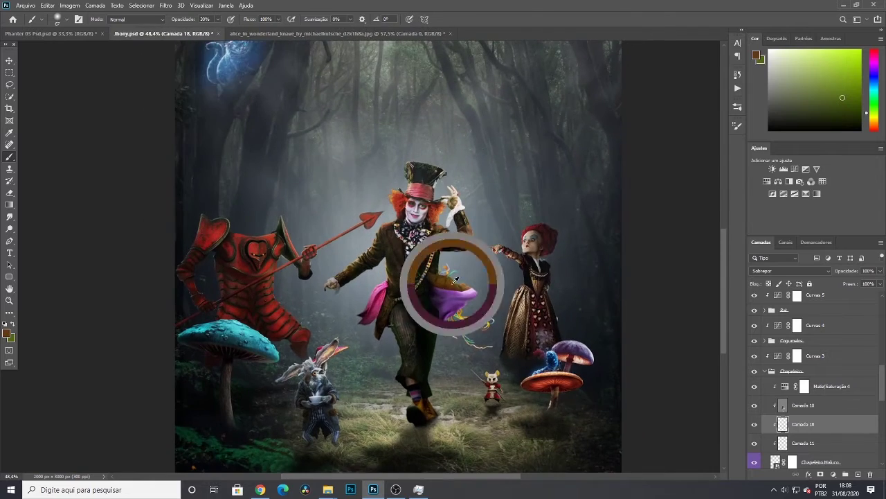
{"action": "scroll", "coordinate": [448, 281], "scroll_direction": "down", "scroll_amount": 2}
{"action": "scroll", "coordinate": [416, 298], "scroll_direction": "down", "scroll_amount": 2}
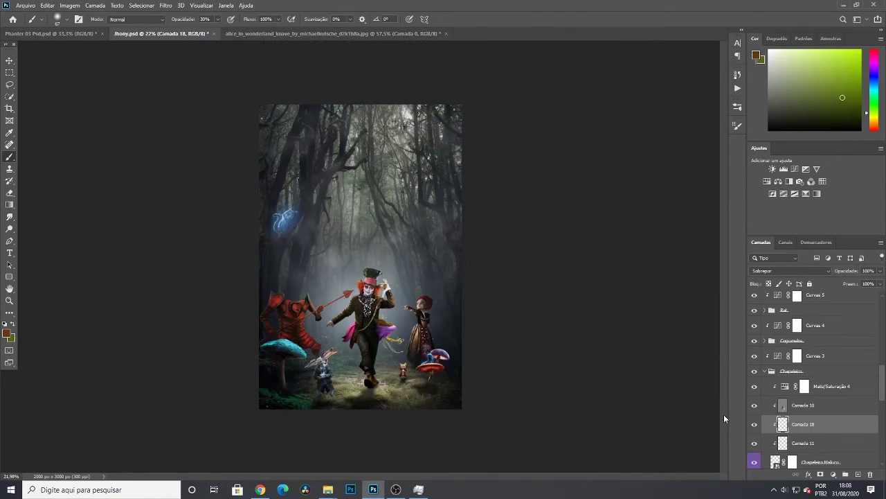
Brush sampled pink tones over the Hatter's hat and face on the Overlay layer at 30% brush opacity
{"action": "scroll", "coordinate": [389, 316], "scroll_direction": "up", "scroll_amount": 2}
{"action": "scroll", "coordinate": [374, 298], "scroll_direction": "up", "scroll_amount": 4}
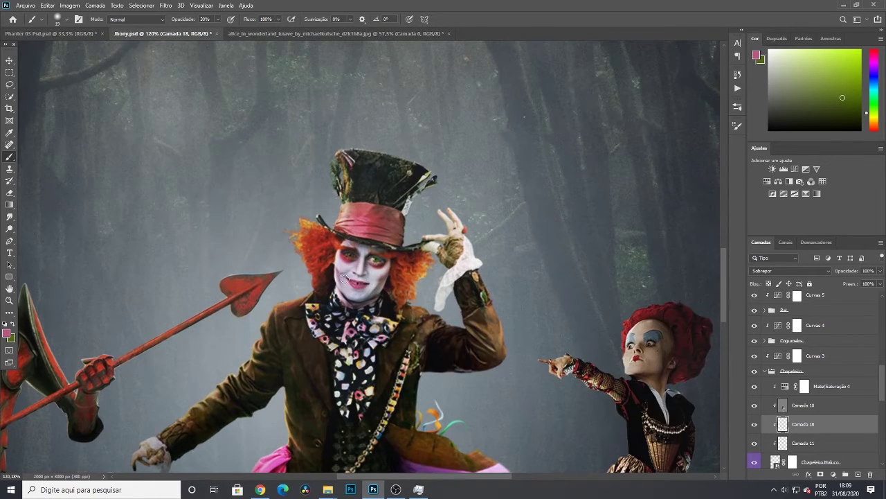
{"action": "scroll", "coordinate": [345, 279], "scroll_direction": "down", "scroll_amount": 4}
{"action": "scroll", "coordinate": [345, 305], "scroll_direction": "up", "scroll_amount": 5}
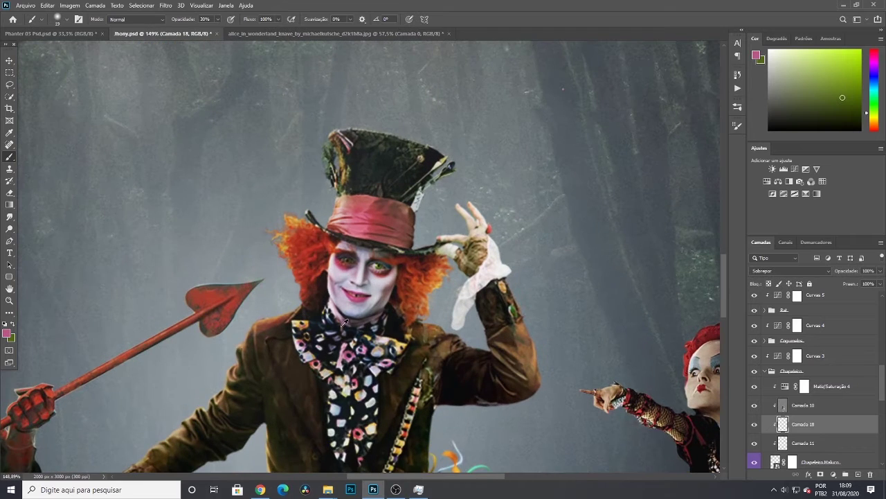
{"action": "left_click_drag", "start_coordinate": [350, 142], "coordinate": [339, 181]}
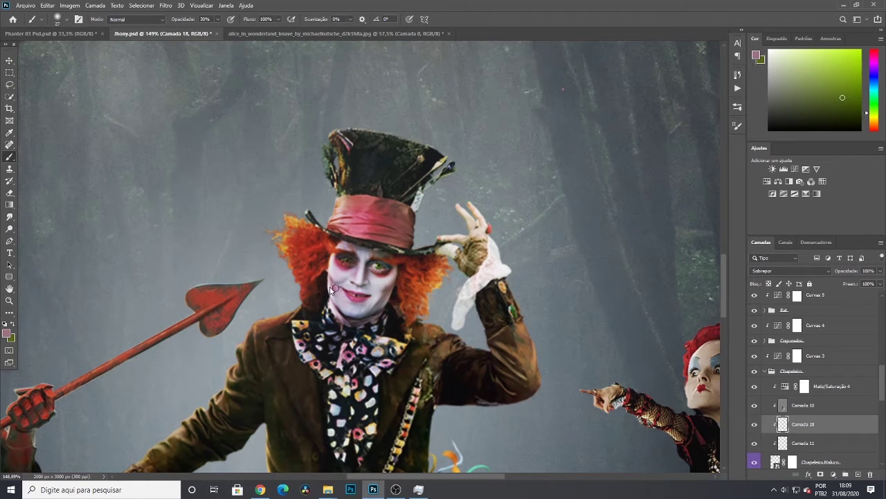
{"action": "scroll", "coordinate": [387, 288], "scroll_direction": "down", "scroll_amount": 4}
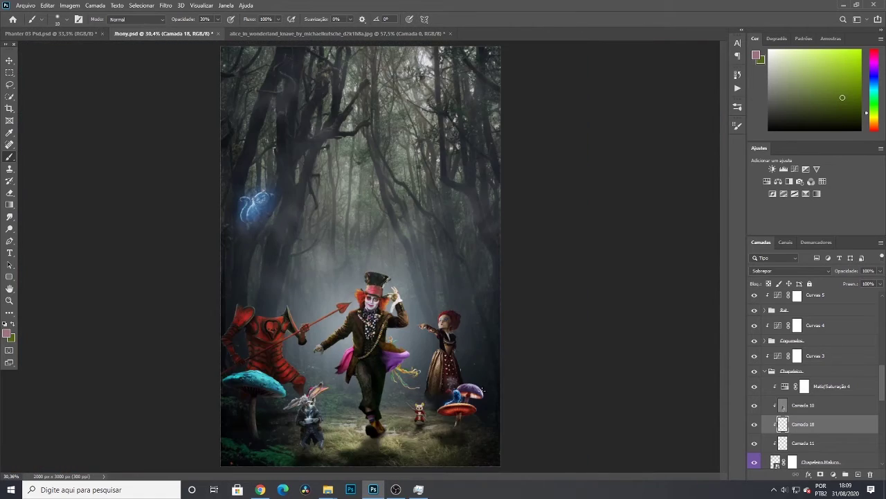
Shade the Hatter's shoes on the Overlay layer with a sampled brown and with black
{"action": "scroll", "coordinate": [282, 425], "scroll_direction": "up", "scroll_amount": 4}
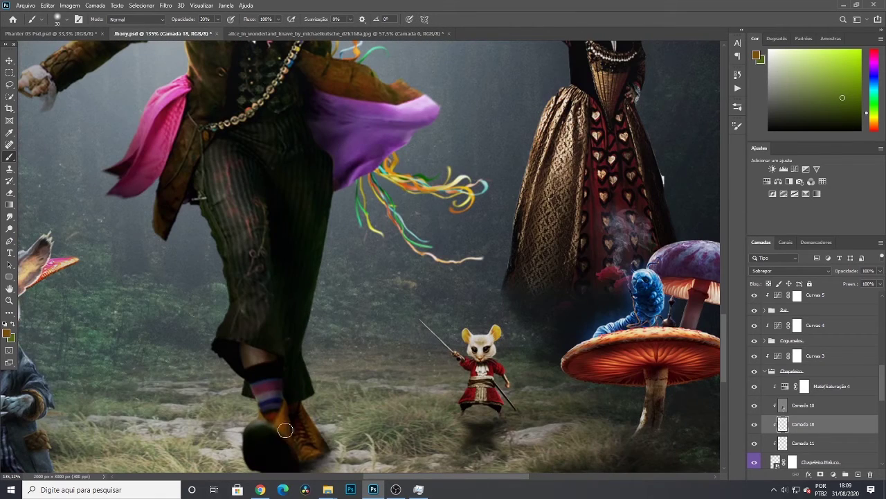
{"action": "scroll", "coordinate": [249, 422], "scroll_direction": "down", "scroll_amount": 1}
{"action": "key", "text": "d"}
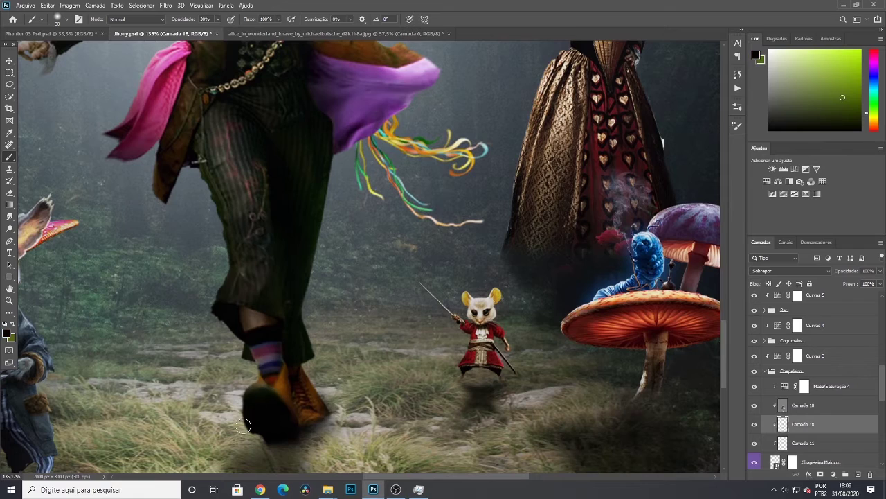
{"action": "scroll", "coordinate": [283, 199], "scroll_direction": "down", "scroll_amount": 10}
{"action": "scroll", "coordinate": [101, 140], "scroll_direction": "up", "scroll_amount": 4}
{"action": "scroll", "coordinate": [145, 128], "scroll_direction": "down", "scroll_amount": 5}
{"action": "left_click_drag", "start_coordinate": [145, 128], "coordinate": [239, 370]}
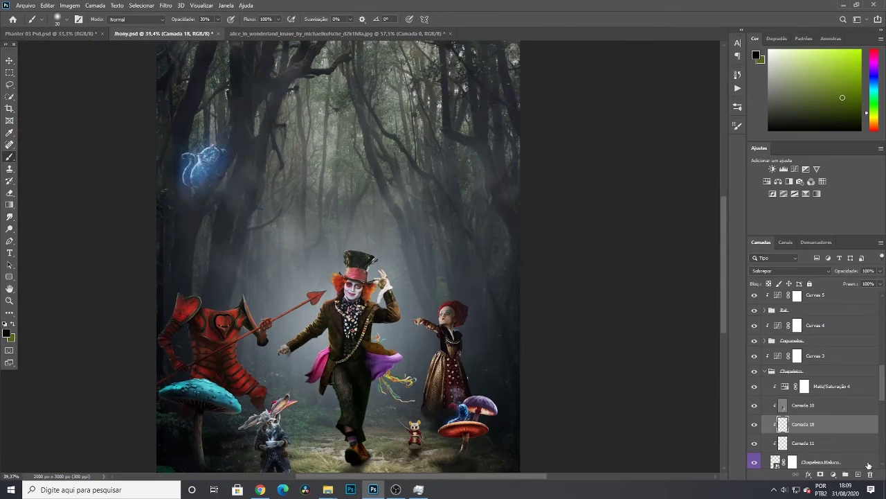
Add a new layer clipped to the queen in the Rainha Cabeçuda group and set its blend mode to Overlay (Sobrepor)
{"action": "left_click", "coordinate": [764, 371]}
{"action": "scroll", "coordinate": [809, 408], "scroll_direction": "down", "scroll_amount": 1}
{"action": "scroll", "coordinate": [809, 407], "scroll_direction": "down", "scroll_amount": 1}
{"action": "left_click", "coordinate": [765, 393]}
{"action": "scroll", "coordinate": [791, 410], "scroll_direction": "down", "scroll_amount": 3}
{"action": "left_click", "coordinate": [779, 391]}
{"action": "left_click", "coordinate": [858, 474]}
{"action": "key", "text": "ctrl+alt+g"}
{"action": "left_click", "coordinate": [789, 271]}
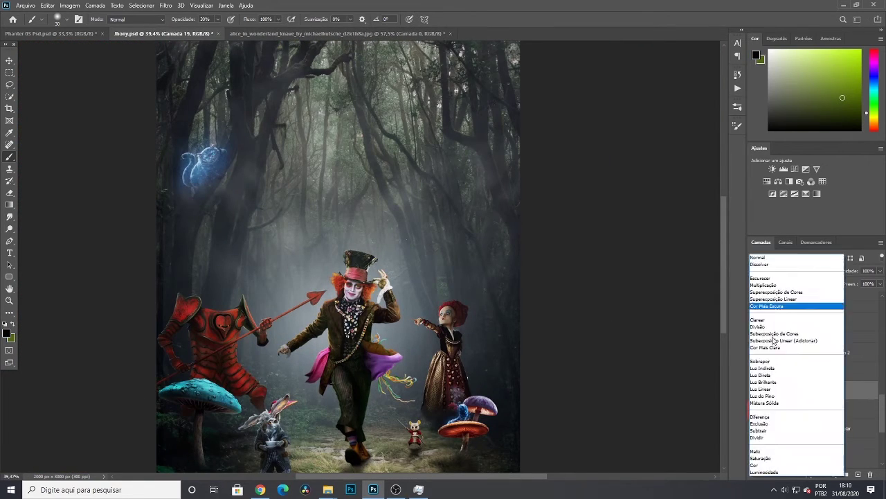
{"action": "left_click", "coordinate": [769, 362]}
Try the Linear Light (Luz Linear) blend mode on the queen's clipped paint layer and inspect the effect on her red hair
{"action": "scroll", "coordinate": [457, 299], "scroll_direction": "up", "scroll_amount": 5}
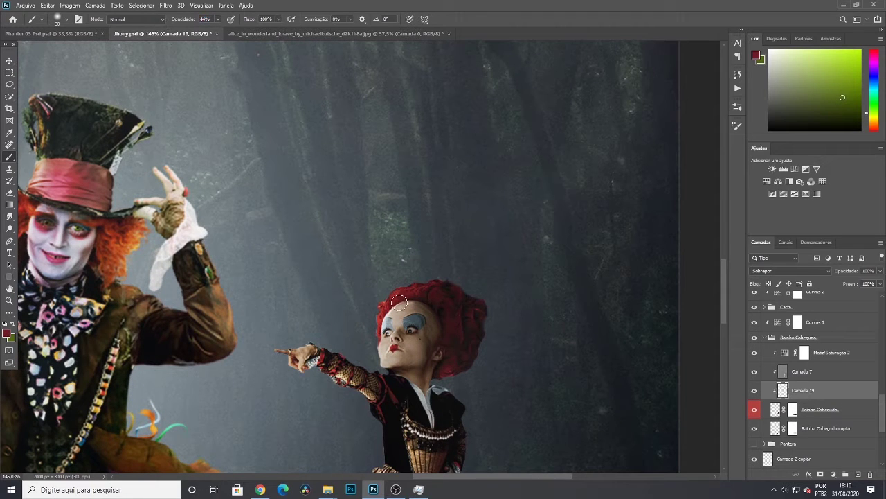
{"action": "left_click", "coordinate": [801, 271]}
{"action": "left_click", "coordinate": [776, 363]}
{"action": "left_click", "coordinate": [790, 270]}
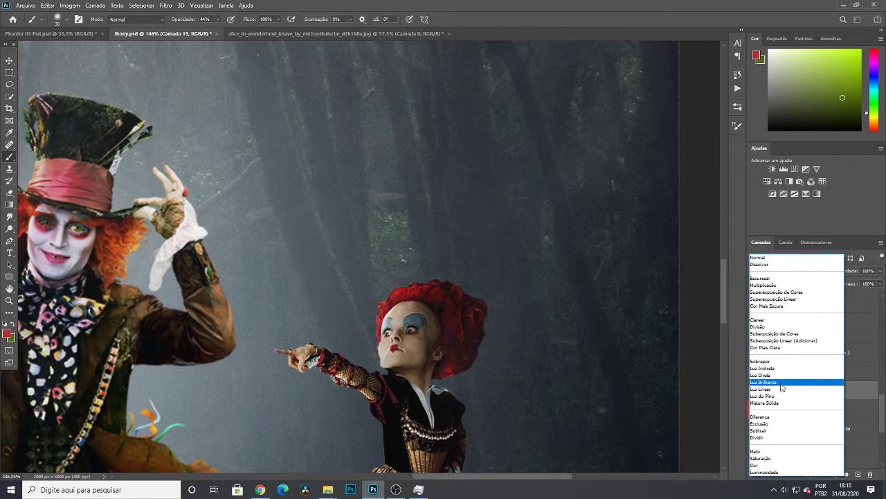
{"action": "left_click", "coordinate": [783, 389]}
{"action": "scroll", "coordinate": [691, 331], "scroll_direction": "down", "scroll_amount": 5}
{"action": "scroll", "coordinate": [509, 384], "scroll_direction": "up", "scroll_amount": 6}
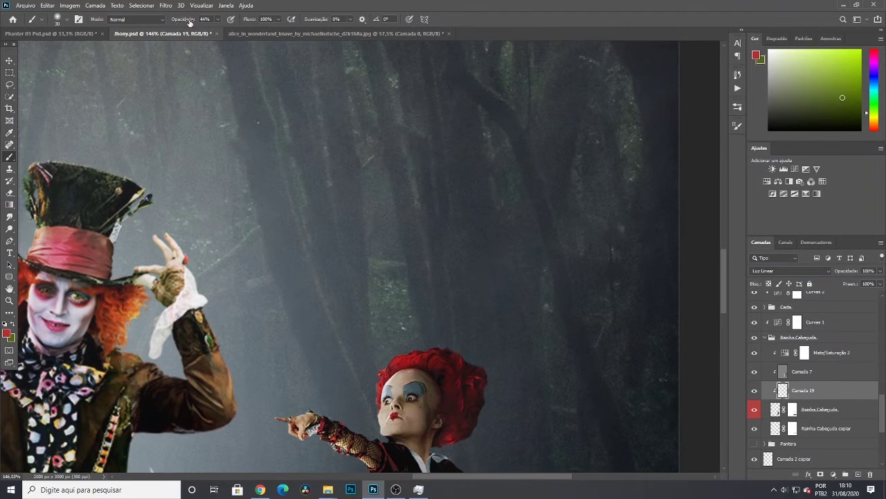
Set the queen's paint layer back to Overlay (Sobrepor) and sample a colour from her head for the 15% opacity brush
{"action": "left_click", "coordinate": [793, 271]}
{"action": "left_click", "coordinate": [791, 282]}
{"action": "left_click", "coordinate": [414, 387], "text": "alt"}
{"action": "scroll", "coordinate": [463, 411], "scroll_direction": "down", "scroll_amount": 3}
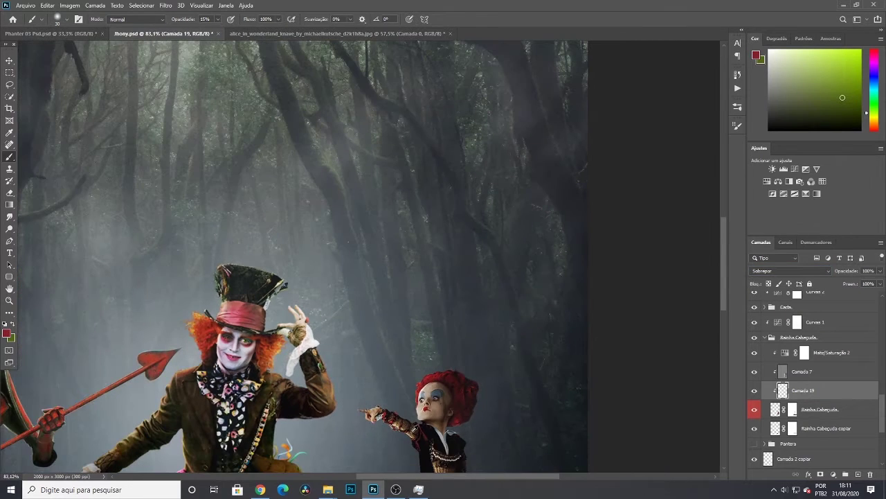
Tint the queen's hair and face on Camada 19 with a colour sampled from her head, comparing the layer hidden and shown
{"action": "left_click", "coordinate": [425, 406], "text": "alt"}
{"action": "scroll", "coordinate": [430, 395], "scroll_direction": "up", "scroll_amount": 4}
{"action": "left_click_drag", "start_coordinate": [417, 397], "coordinate": [396, 361]}
{"action": "scroll", "coordinate": [528, 392], "scroll_direction": "down", "scroll_amount": 5}
{"action": "left_click", "coordinate": [755, 392]}
{"action": "left_click", "coordinate": [756, 394]}
{"action": "left_click", "coordinate": [757, 394]}
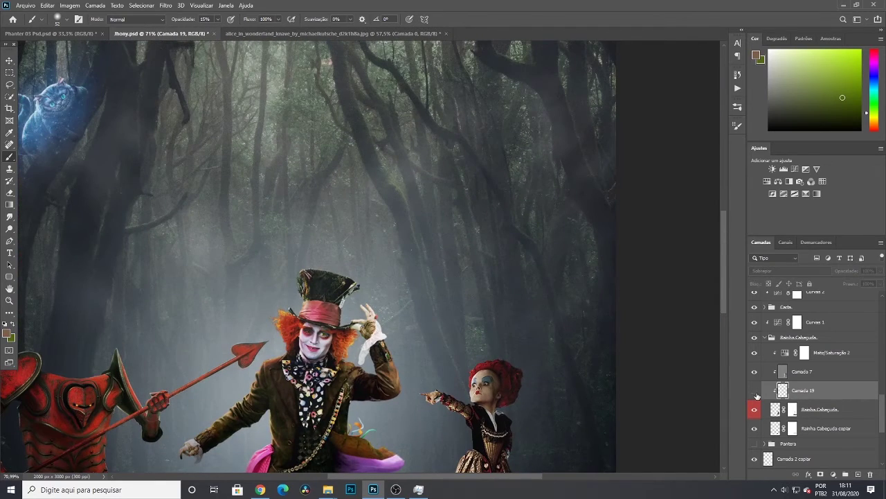
{"action": "left_click", "coordinate": [757, 395]}
Brighten the queen's dress on the clipped Overlay layer using a tan colour sampled from its gold skirt
{"action": "scroll", "coordinate": [141, 381], "scroll_direction": "down", "scroll_amount": 3}
{"action": "scroll", "coordinate": [429, 436], "scroll_direction": "up", "scroll_amount": 3}
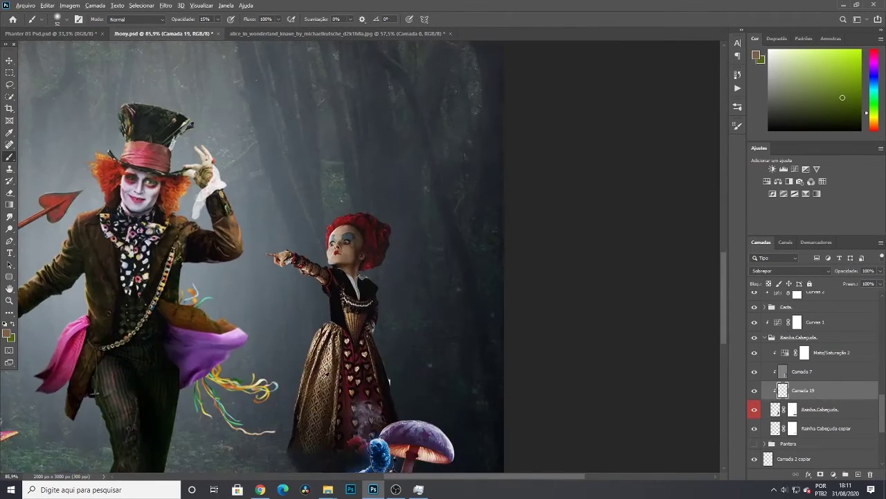
{"action": "left_click", "coordinate": [324, 394], "text": "alt"}
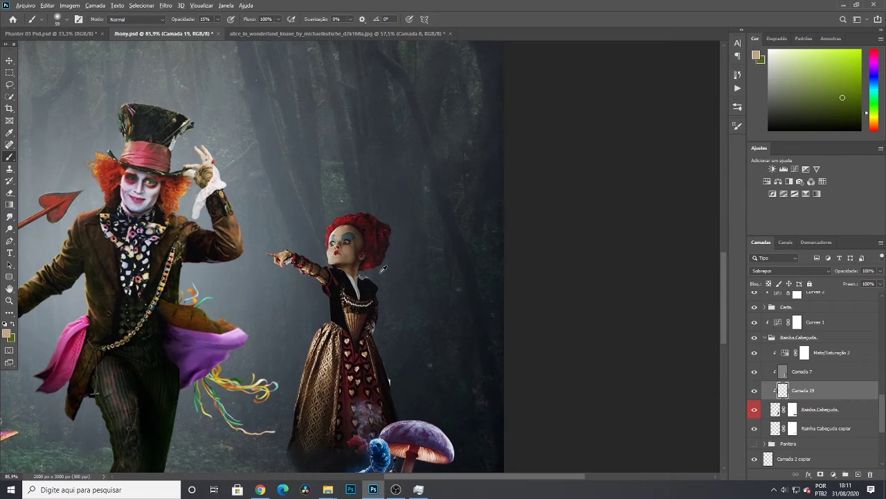
{"action": "scroll", "coordinate": [382, 268], "scroll_direction": "down", "scroll_amount": 3}
{"action": "scroll", "coordinate": [706, 381], "scroll_direction": "up", "scroll_amount": 4}
{"action": "scroll", "coordinate": [694, 389], "scroll_direction": "down", "scroll_amount": 2}
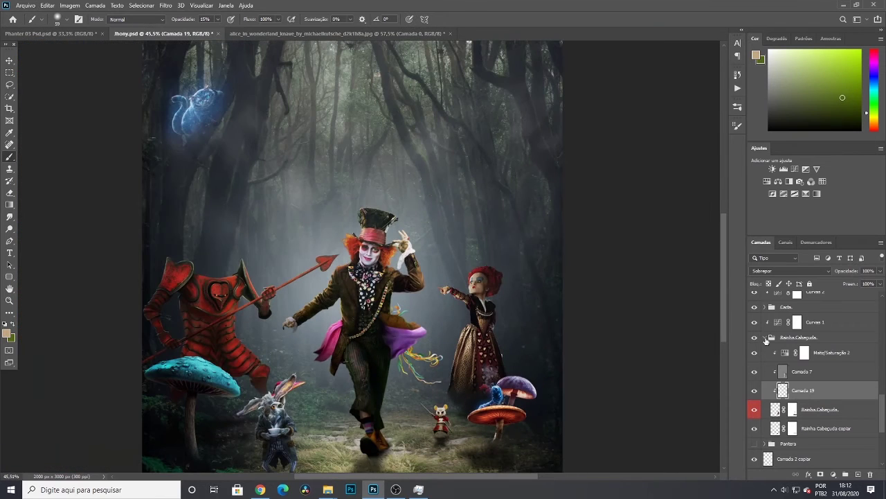
Add a clipped layer above Camada 9 in the Carta group and set its blend mode to Overlay (Sobrepor)
{"action": "left_click", "coordinate": [766, 338]}
{"action": "left_click", "coordinate": [766, 364]}
{"action": "left_click", "coordinate": [821, 417]}
{"action": "left_click", "coordinate": [858, 475]}
{"action": "left_click", "coordinate": [791, 270]}
{"action": "left_click", "coordinate": [781, 362]}
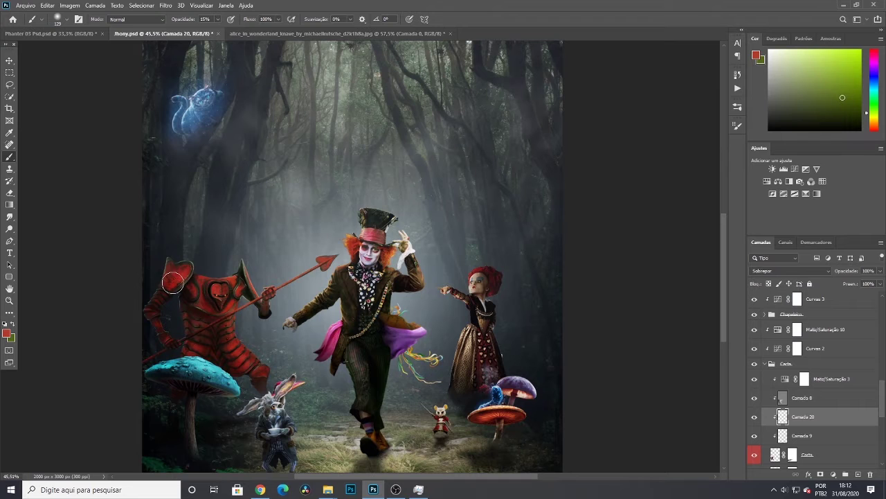
Brush a sampled red over the card soldier's armour on the new Overlay layer and check the overall image
{"action": "scroll", "coordinate": [226, 311], "scroll_direction": "down", "scroll_amount": 3}
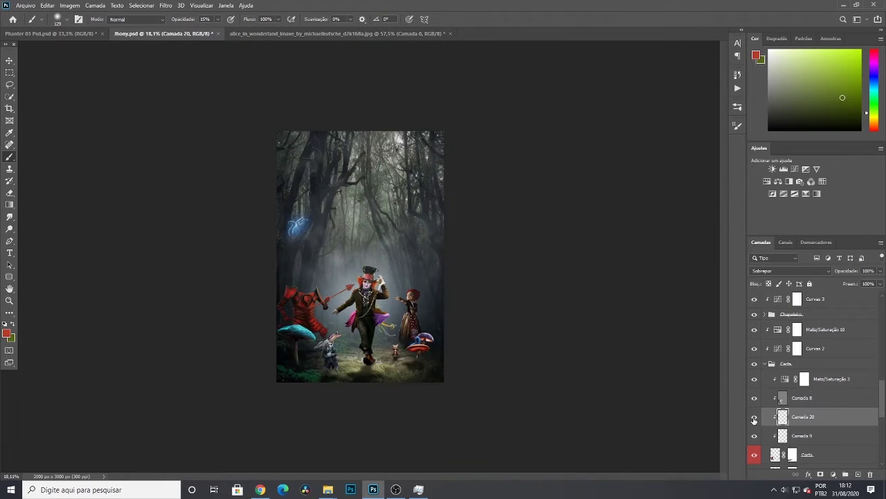
{"action": "scroll", "coordinate": [284, 325], "scroll_direction": "up", "scroll_amount": 2}
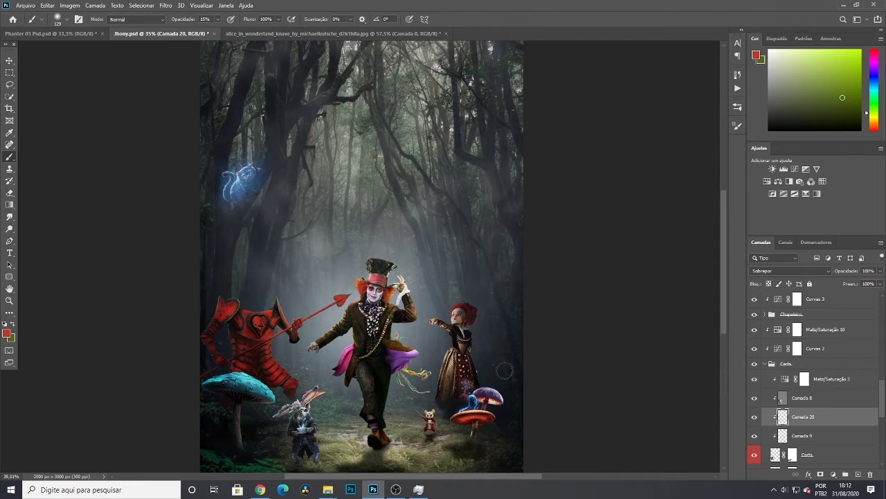
{"action": "scroll", "coordinate": [563, 382], "scroll_direction": "down", "scroll_amount": 3}
{"action": "scroll", "coordinate": [537, 422], "scroll_direction": "up", "scroll_amount": 3}
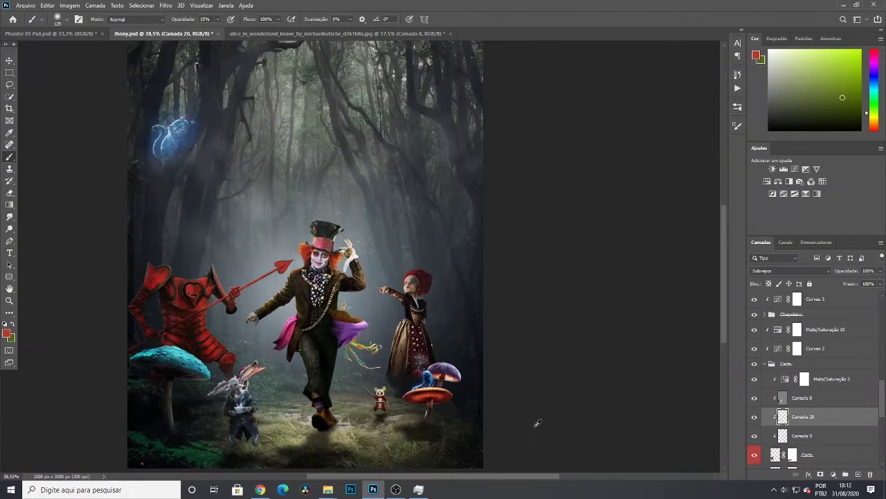
Add a layer clipped to Lagarta Azul in the Cogumelos group and set its blend mode to Overlay (Sobrepor)
{"action": "left_click", "coordinate": [764, 364]}
{"action": "scroll", "coordinate": [765, 346], "scroll_direction": "up", "scroll_amount": 2}
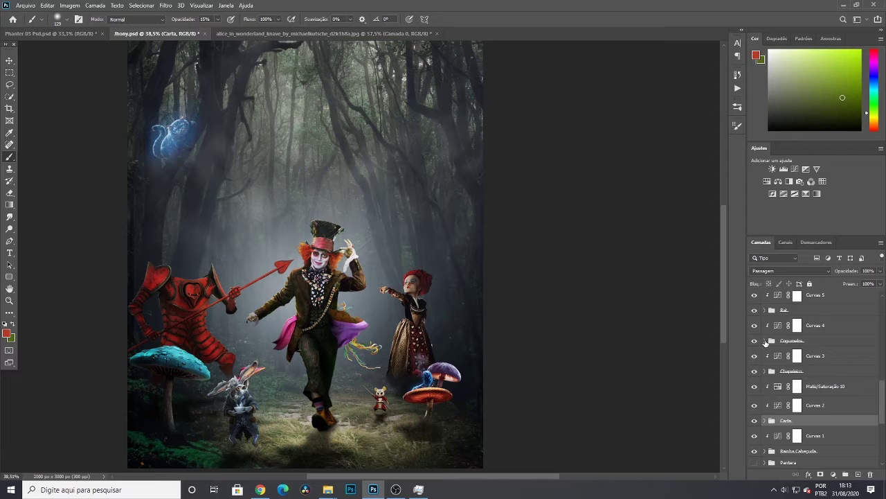
{"action": "left_click", "coordinate": [765, 341]}
{"action": "left_click", "coordinate": [821, 393]}
{"action": "scroll", "coordinate": [834, 443], "scroll_direction": "down", "scroll_amount": 3}
{"action": "left_click", "coordinate": [831, 432]}
{"action": "left_click", "coordinate": [858, 475]}
{"action": "left_click", "coordinate": [790, 270]}
{"action": "left_click", "coordinate": [773, 361]}
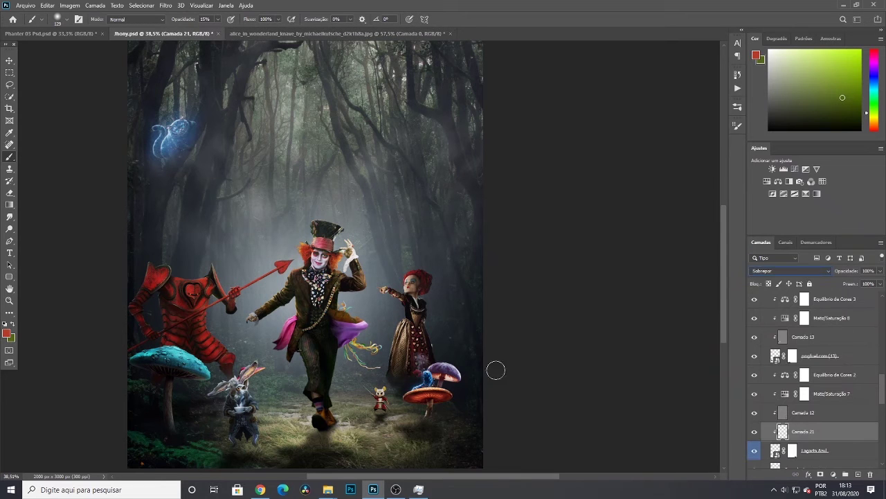
Tint the red and purple mushrooms on the Overlay layer with colours sampled from their caps and undersides
{"action": "scroll", "coordinate": [457, 427], "scroll_direction": "up", "scroll_amount": 3}
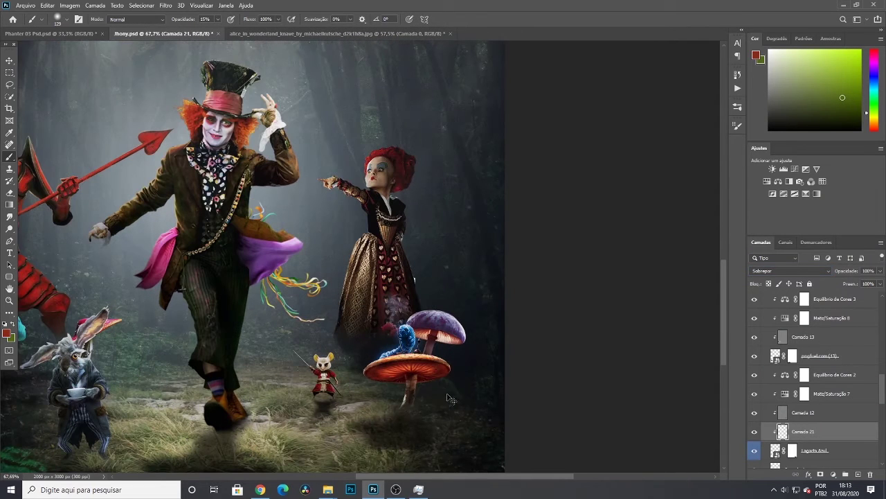
{"action": "left_click", "coordinate": [436, 355], "text": "alt"}
{"action": "scroll", "coordinate": [424, 353], "scroll_direction": "up", "scroll_amount": 3}
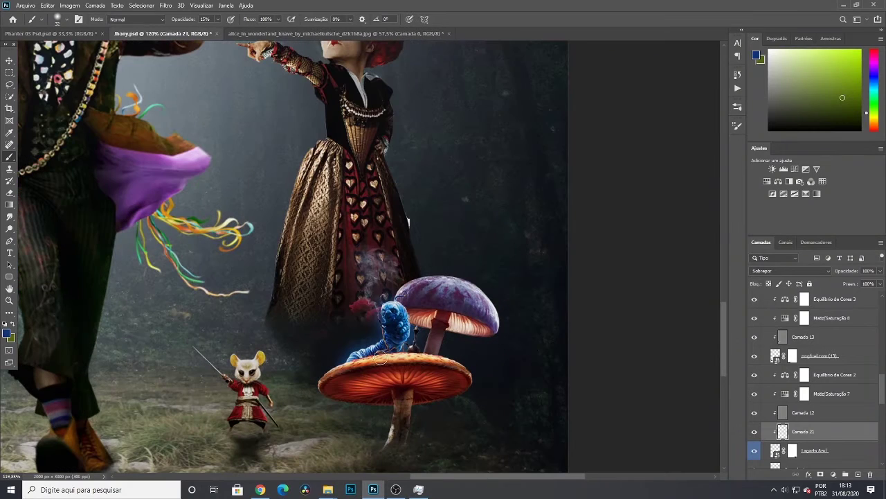
{"action": "left_click", "coordinate": [483, 325], "text": "alt"}
{"action": "left_click", "coordinate": [439, 300], "text": "alt"}
{"action": "left_click_drag", "start_coordinate": [457, 287], "coordinate": [495, 322]}
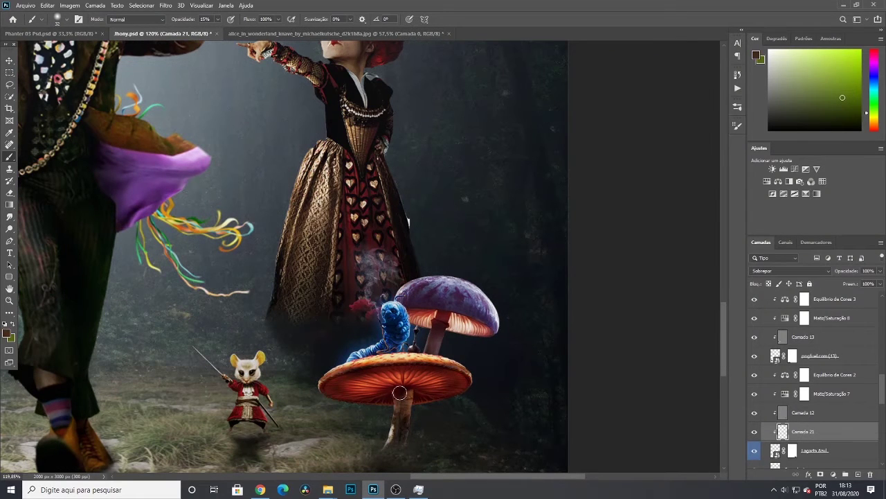
Paint light blue sampled from the caterpillar over its body, and collapse the Cogumelos group
{"action": "scroll", "coordinate": [511, 419], "scroll_direction": "down", "scroll_amount": 5}
{"action": "scroll", "coordinate": [511, 414], "scroll_direction": "up", "scroll_amount": 6}
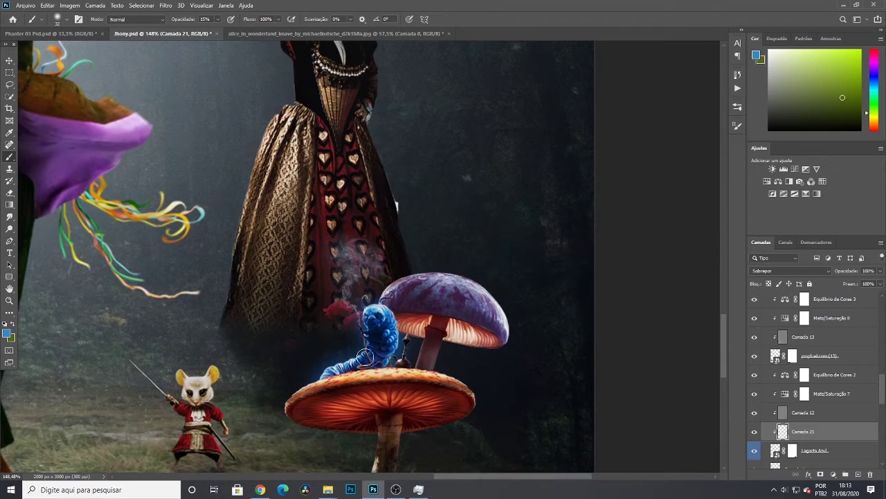
{"action": "key", "text": "ctrl+0"}
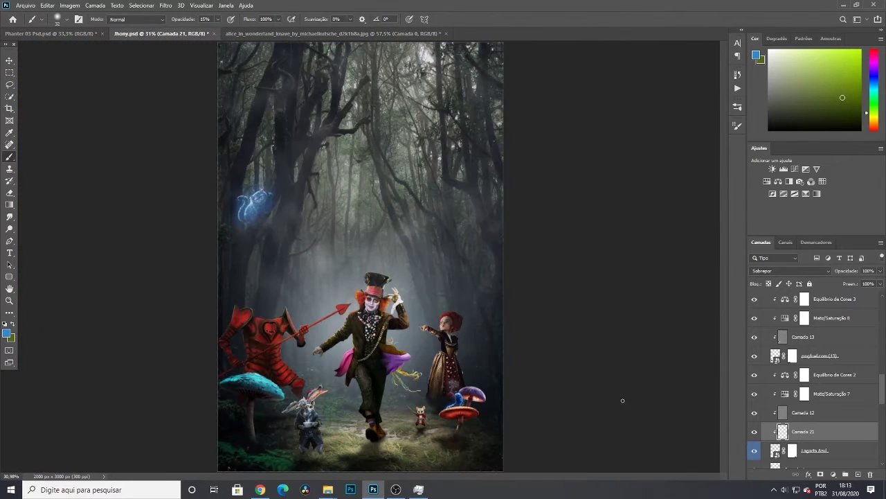
{"action": "scroll", "coordinate": [796, 385], "scroll_direction": "up", "scroll_amount": 10}
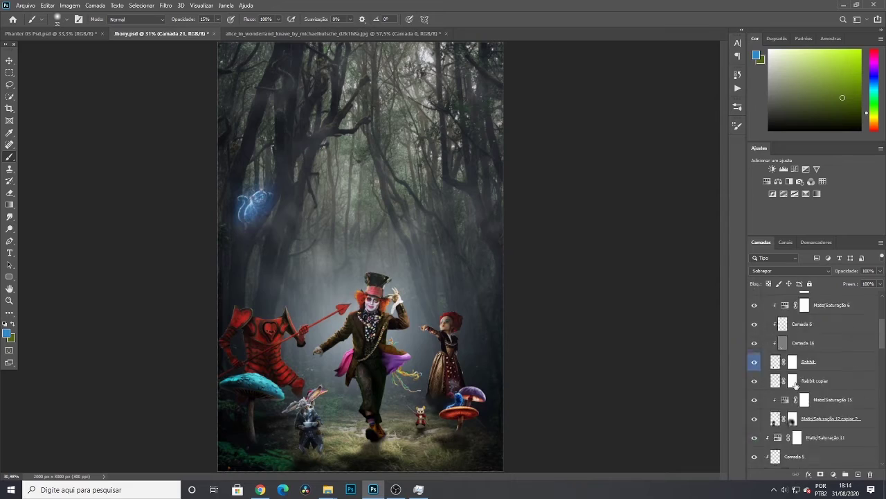
{"action": "scroll", "coordinate": [796, 386], "scroll_direction": "down", "scroll_amount": 10}
{"action": "left_click", "coordinate": [764, 383]}
Rasterize the Cat layer in the Cat group and activate the Dodge tool
{"action": "scroll", "coordinate": [824, 386], "scroll_direction": "up", "scroll_amount": 10}
{"action": "scroll", "coordinate": [786, 424], "scroll_direction": "down", "scroll_amount": 5}
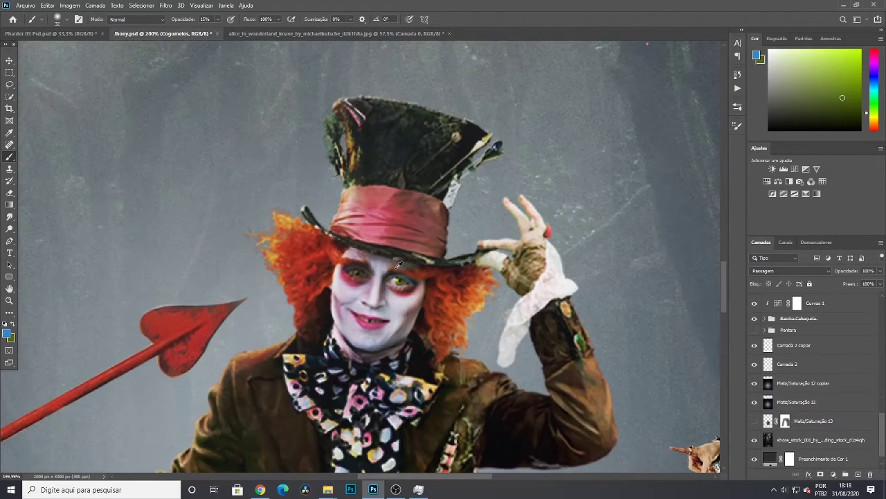
{"action": "scroll", "coordinate": [450, 306], "scroll_direction": "down", "scroll_amount": 3}
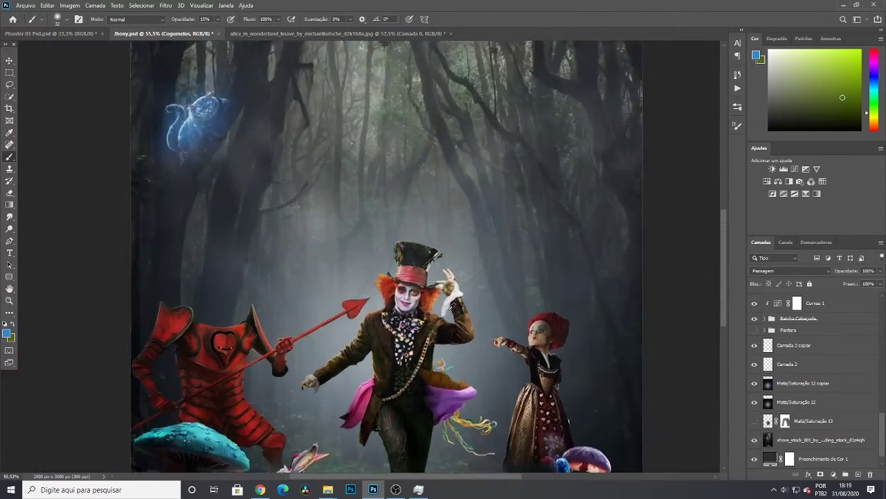
{"action": "scroll", "coordinate": [450, 305], "scroll_direction": "down", "scroll_amount": 3}
{"action": "scroll", "coordinate": [261, 208], "scroll_direction": "up", "scroll_amount": 5}
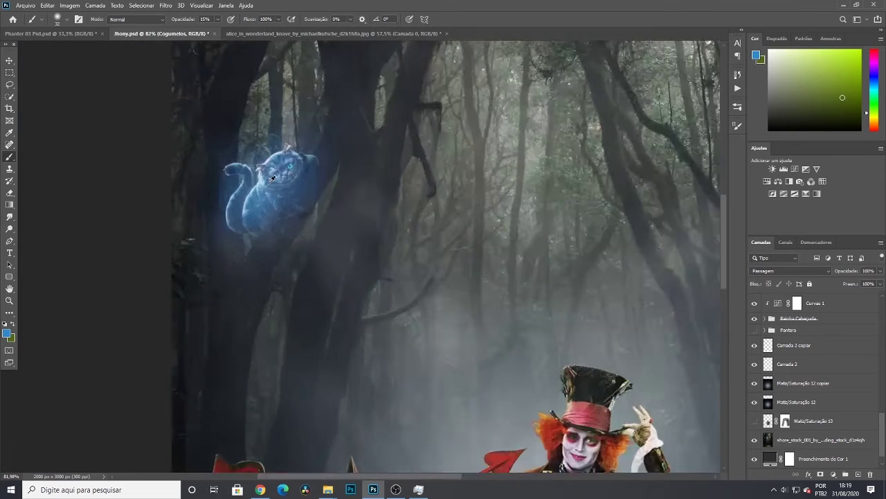
{"action": "scroll", "coordinate": [819, 346], "scroll_direction": "up", "scroll_amount": 6}
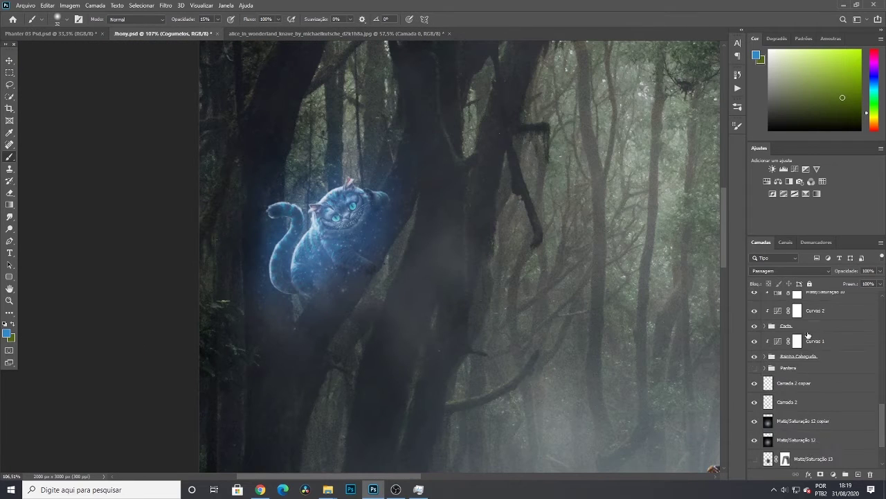
{"action": "left_click", "coordinate": [810, 427]}
{"action": "key", "text": "o"}
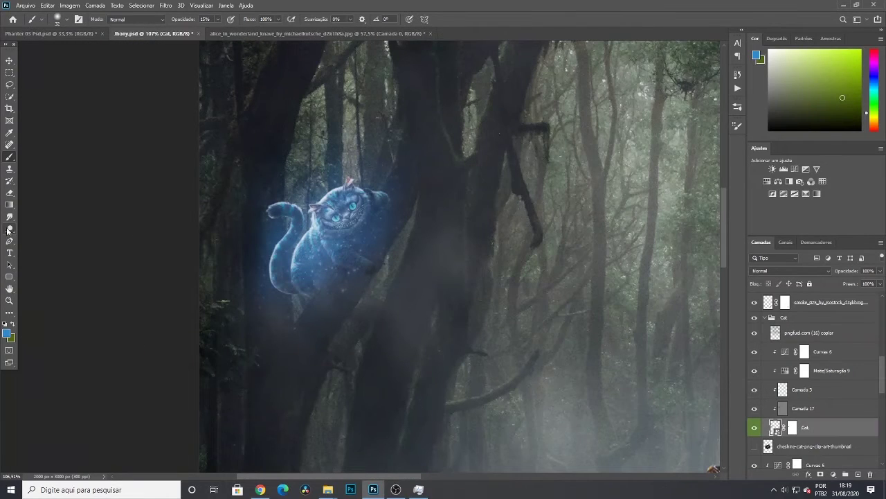
{"action": "right_click", "coordinate": [806, 428]}
{"action": "key", "text": "Escape"}
Lighten the Cheshire Cat's eyes with the Dodge tool on midtones at 19% exposure
{"action": "scroll", "coordinate": [325, 210], "scroll_direction": "up", "scroll_amount": 2}
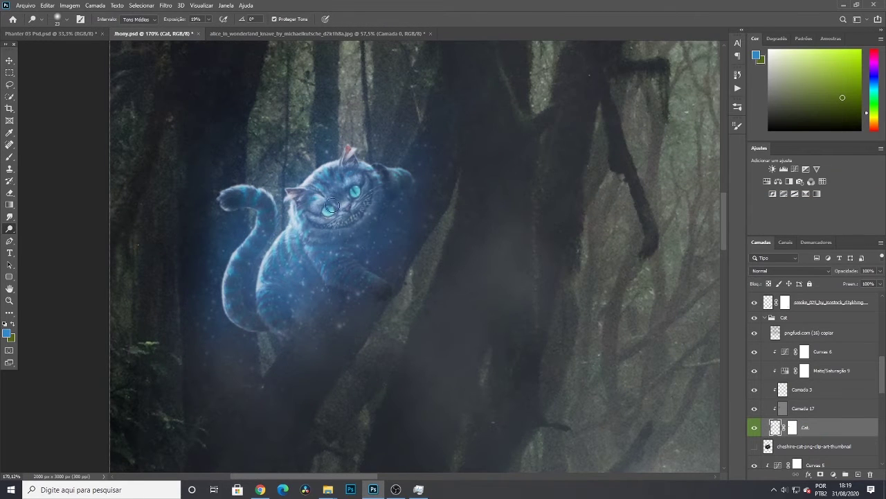
{"action": "scroll", "coordinate": [332, 205], "scroll_direction": "down", "scroll_amount": 10}
{"action": "scroll", "coordinate": [561, 378], "scroll_direction": "up", "scroll_amount": 4}
{"action": "scroll", "coordinate": [821, 392], "scroll_direction": "down", "scroll_amount": 8}
{"action": "scroll", "coordinate": [817, 388], "scroll_direction": "up", "scroll_amount": 3}
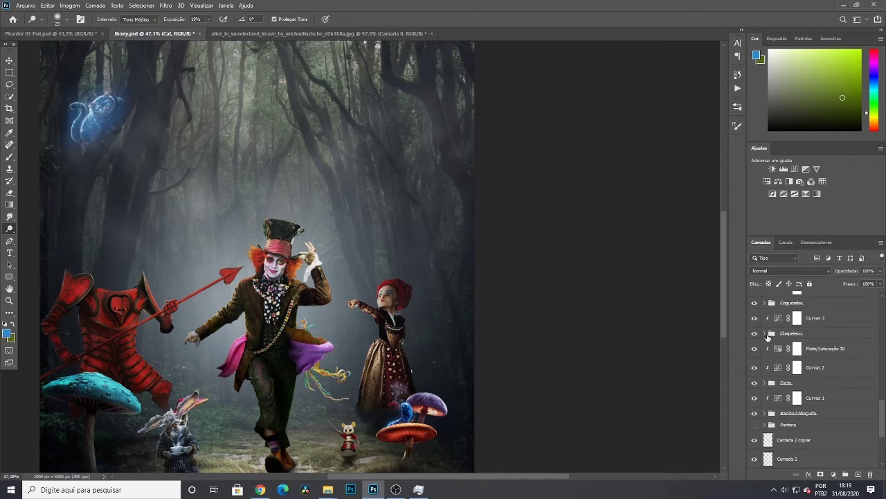
Rasterize the Chapeleiro Maluco layer in the Chapeleiro group and lighten the Hatter's eyes with the Dodge tool
{"action": "left_click", "coordinate": [765, 333]}
{"action": "scroll", "coordinate": [782, 367], "scroll_direction": "down", "scroll_amount": 1}
{"action": "left_click", "coordinate": [813, 404]}
{"action": "scroll", "coordinate": [290, 263], "scroll_direction": "up", "scroll_amount": 5}
{"action": "right_click", "coordinate": [820, 400]}
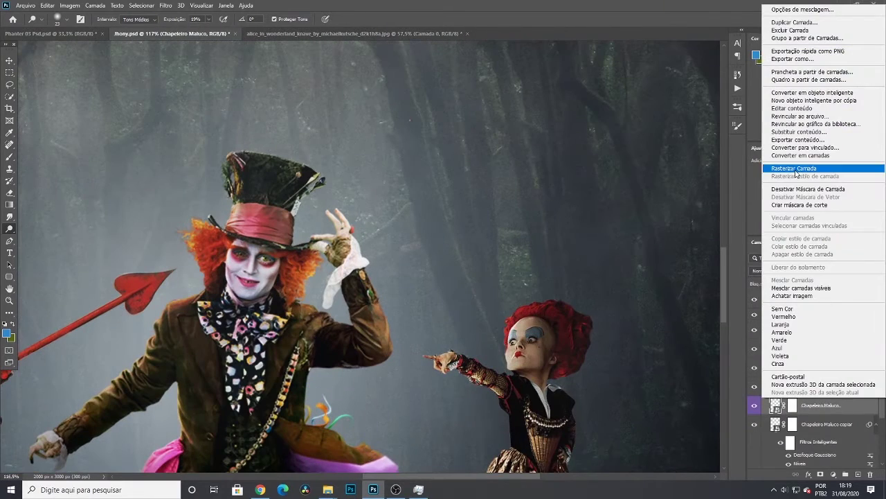
{"action": "left_click", "coordinate": [796, 170]}
{"action": "scroll", "coordinate": [249, 239], "scroll_direction": "up", "scroll_amount": 3}
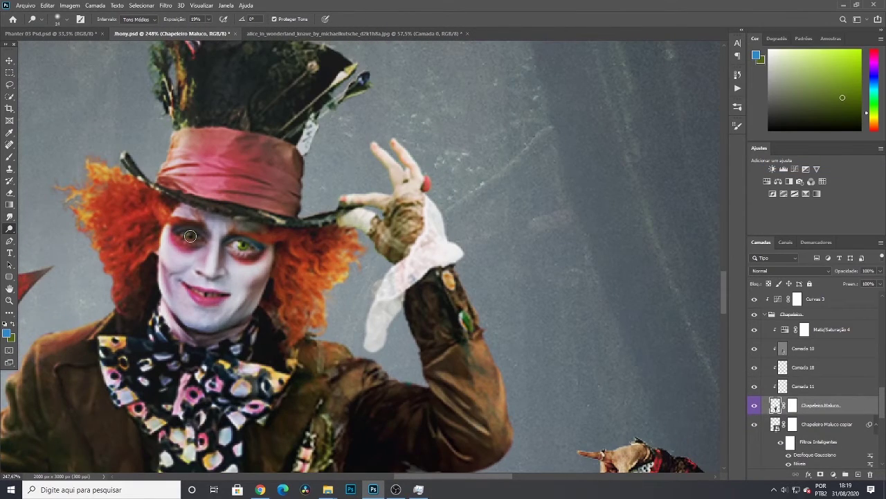
{"action": "key", "text": "ctrl+0"}
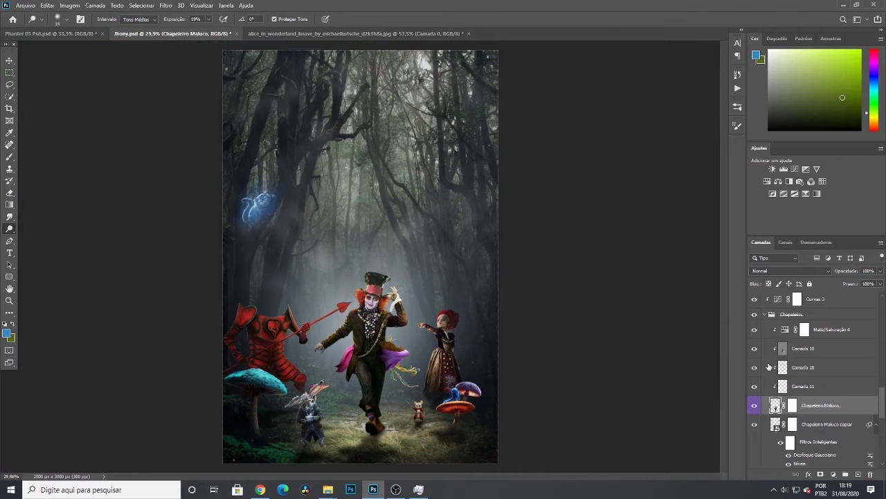
Collapse the Chapeleiro group and select the Rabbit layer inside the Rabbit group
{"action": "left_click", "coordinate": [765, 315]}
{"action": "left_click", "coordinate": [790, 391]}
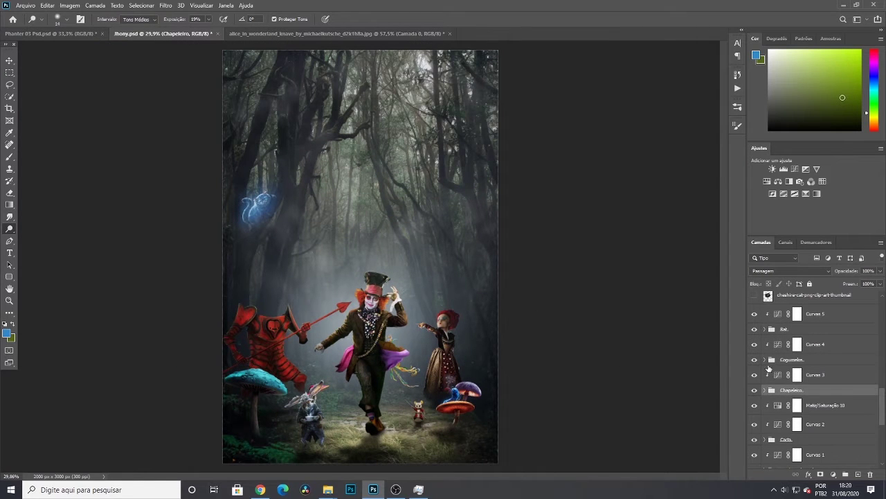
{"action": "scroll", "coordinate": [767, 366], "scroll_direction": "up", "scroll_amount": 5}
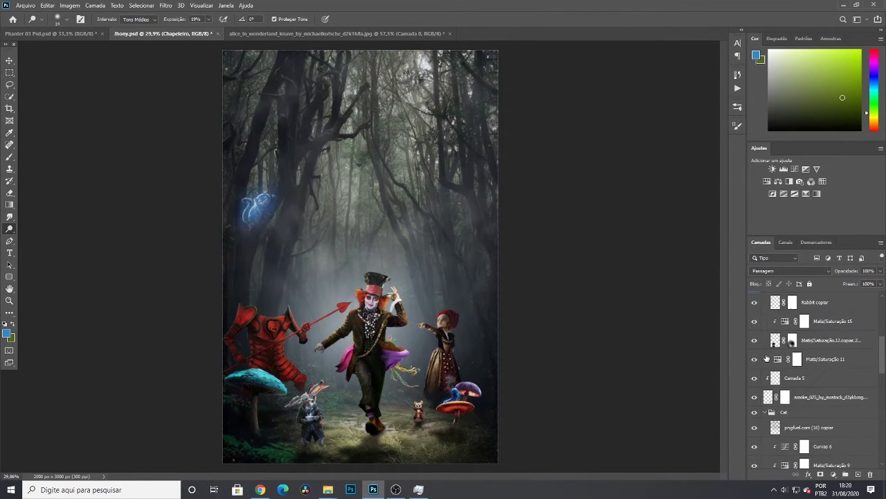
{"action": "scroll", "coordinate": [767, 358], "scroll_direction": "up", "scroll_amount": 7}
{"action": "left_click", "coordinate": [805, 417]}
{"action": "scroll", "coordinate": [315, 399], "scroll_direction": "up", "scroll_amount": 10}
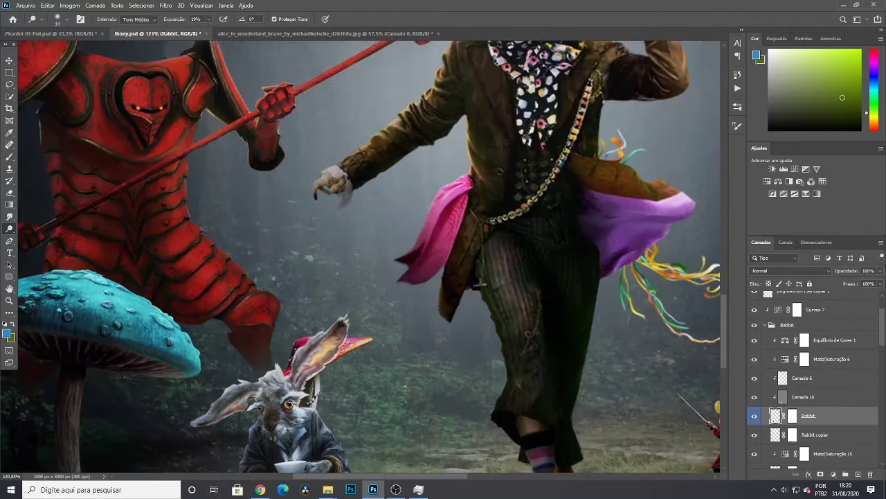
Lighten parts of the white rabbit with the Dodge tool on midtones at 19% exposure and review the whole composition
{"action": "scroll", "coordinate": [288, 404], "scroll_direction": "up", "scroll_amount": 2}
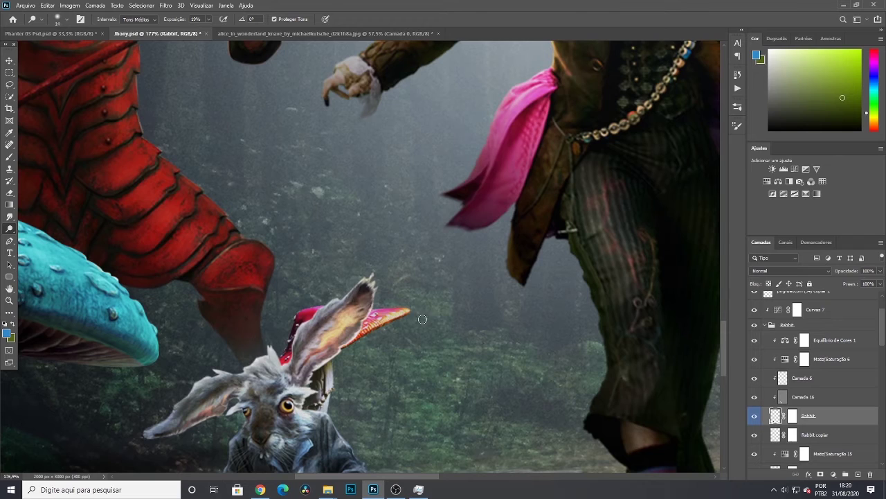
{"action": "scroll", "coordinate": [479, 349], "scroll_direction": "down", "scroll_amount": 5}
{"action": "scroll", "coordinate": [421, 375], "scroll_direction": "up", "scroll_amount": 3}
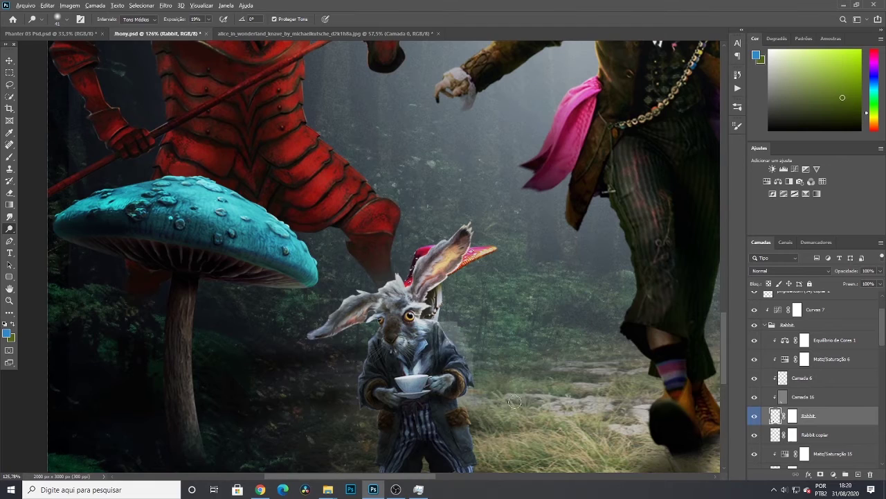
{"action": "scroll", "coordinate": [508, 426], "scroll_direction": "down", "scroll_amount": 3}
{"action": "scroll", "coordinate": [713, 414], "scroll_direction": "down", "scroll_amount": 2}
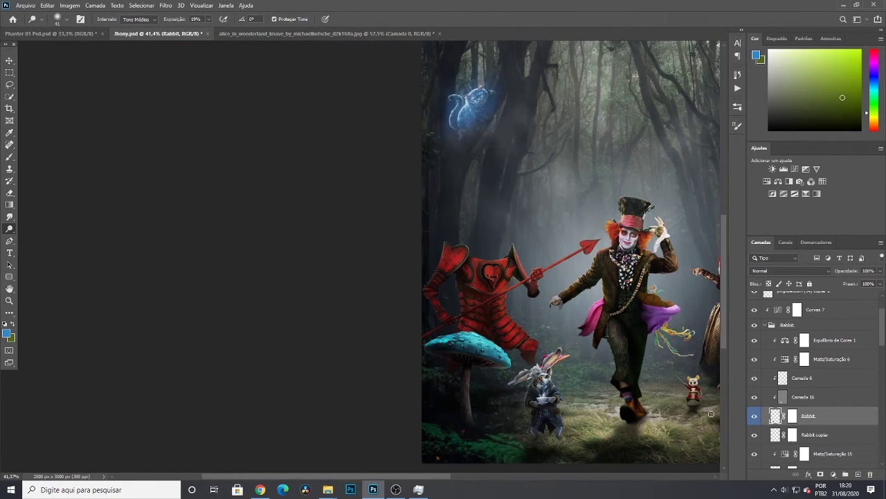
{"action": "scroll", "coordinate": [283, 433], "scroll_direction": "up", "scroll_amount": 4}
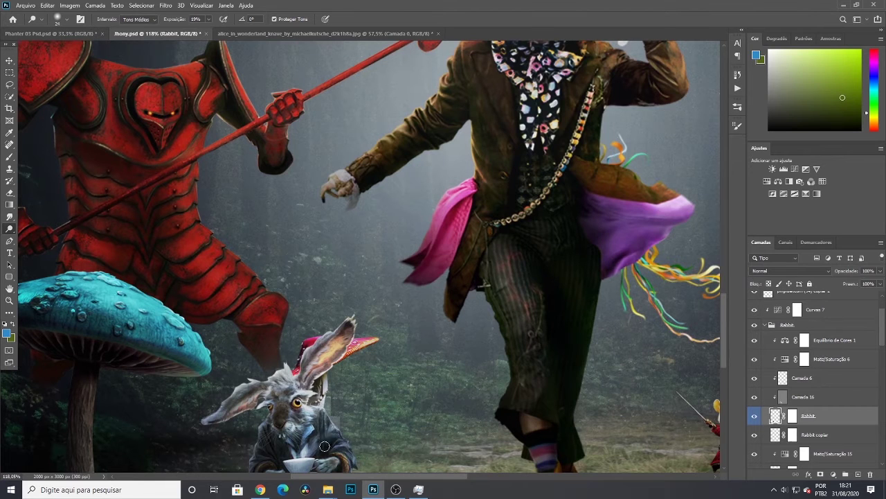
{"action": "scroll", "coordinate": [293, 423], "scroll_direction": "down", "scroll_amount": 5}
{"action": "scroll", "coordinate": [556, 395], "scroll_direction": "down", "scroll_amount": 1}
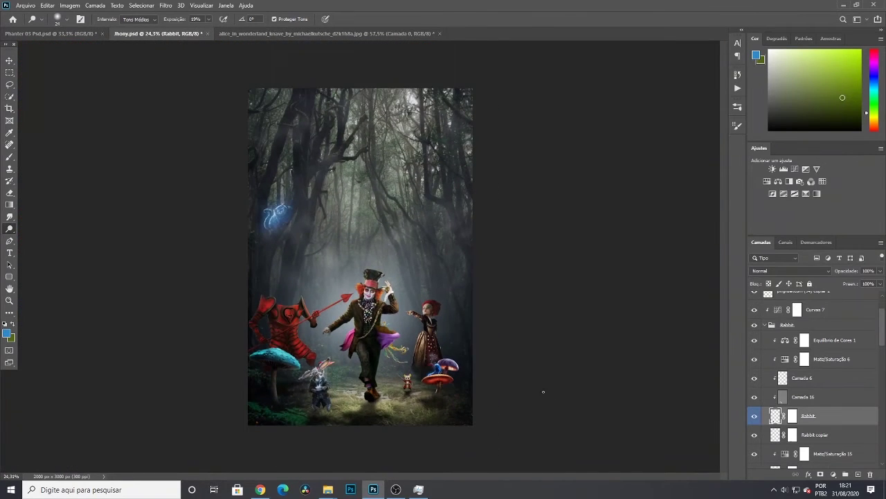
{"action": "scroll", "coordinate": [271, 219], "scroll_direction": "up", "scroll_amount": 4}
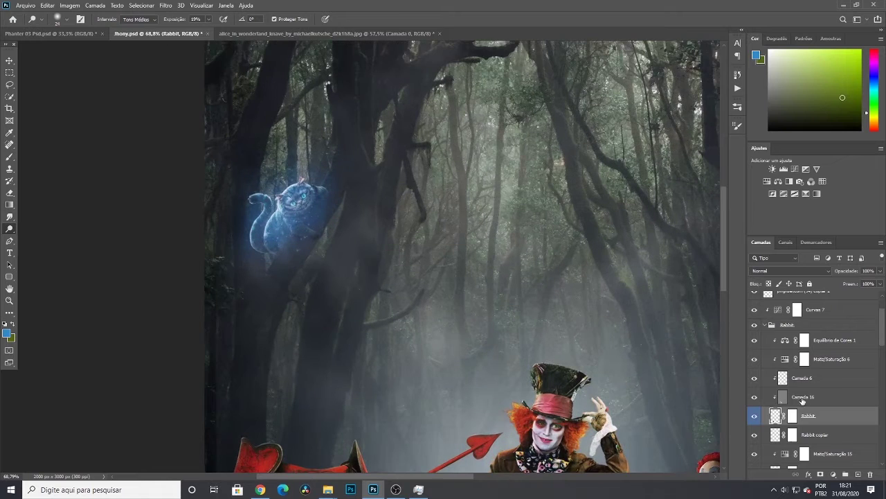
Add a new layer clipped to the Cat layer, set its blend mode to Sobrepor, and activate the Brush tool
{"action": "left_click", "coordinate": [764, 324]}
{"action": "scroll", "coordinate": [799, 409], "scroll_direction": "down", "scroll_amount": 4}
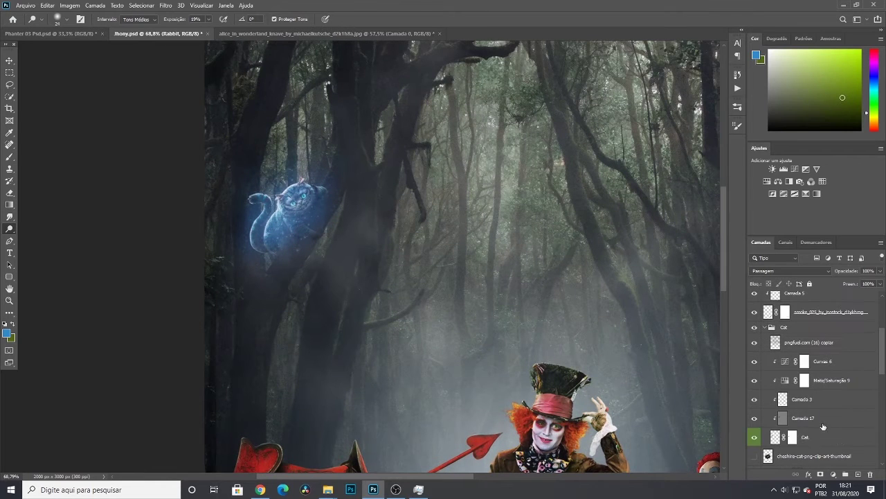
{"action": "left_click", "coordinate": [814, 436]}
{"action": "left_click", "coordinate": [859, 474]}
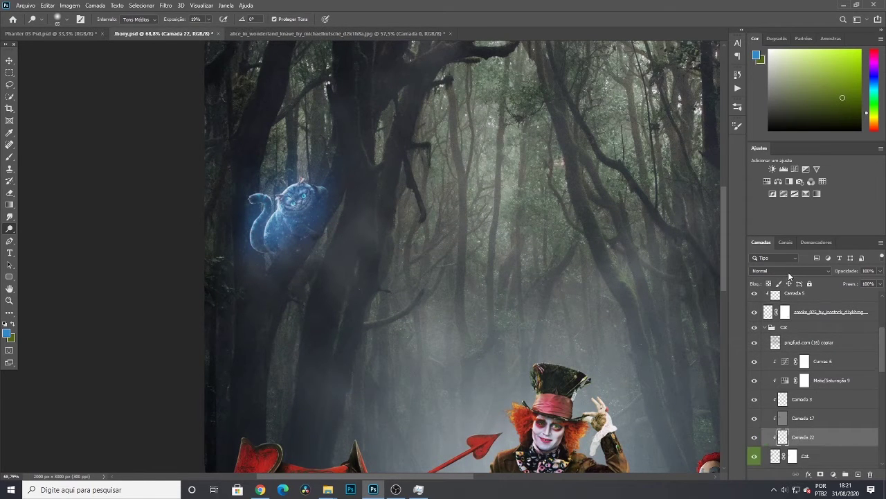
{"action": "left_click", "coordinate": [789, 271]}
{"action": "left_click", "coordinate": [779, 362]}
{"action": "left_click", "coordinate": [10, 156]}
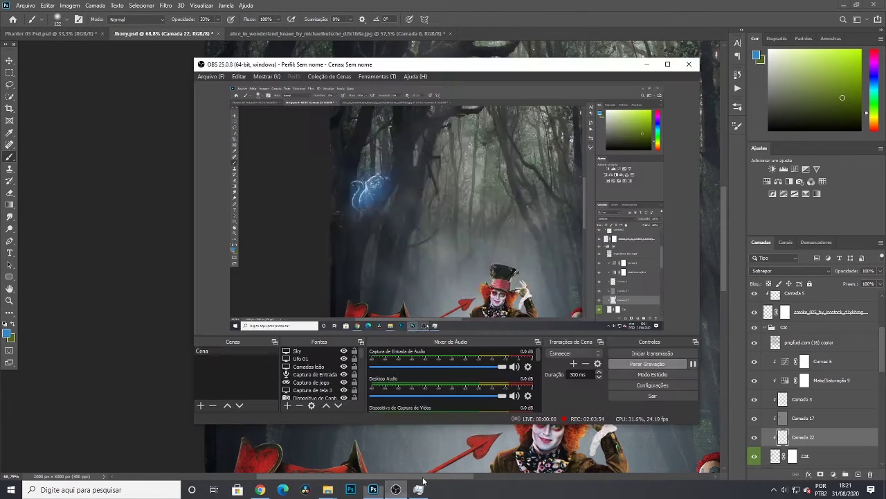
{"action": "left_click", "coordinate": [396, 489]}
{"action": "left_click", "coordinate": [142, 334]}
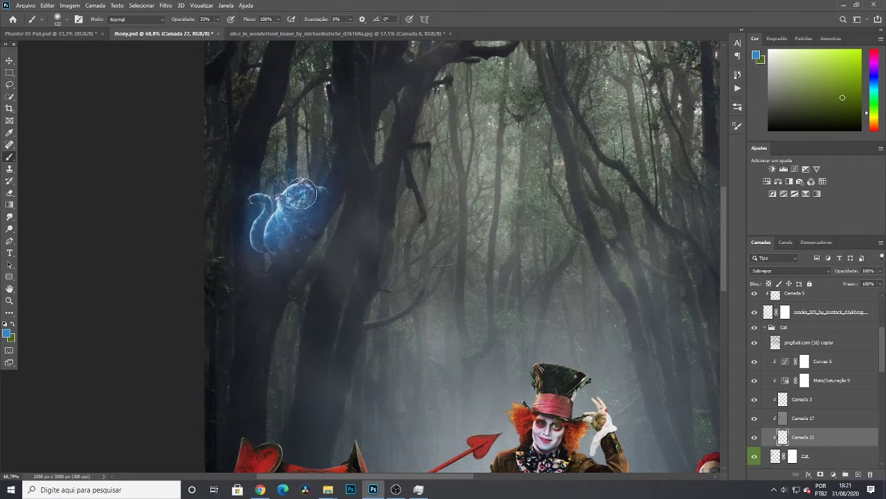
Examine the whole composition, select the Chapeleiro Maluco layer and inspect the characters up close
{"action": "scroll", "coordinate": [513, 297], "scroll_direction": "down", "scroll_amount": 6}
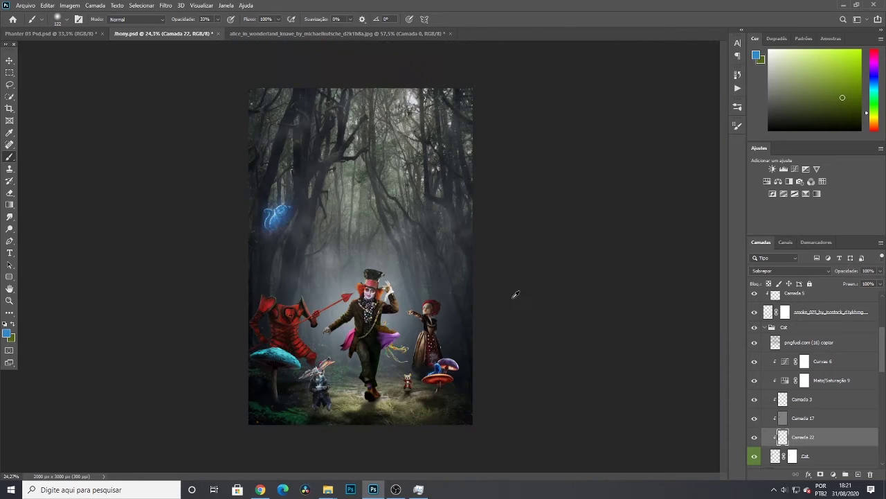
{"action": "scroll", "coordinate": [515, 395], "scroll_direction": "down", "scroll_amount": 2}
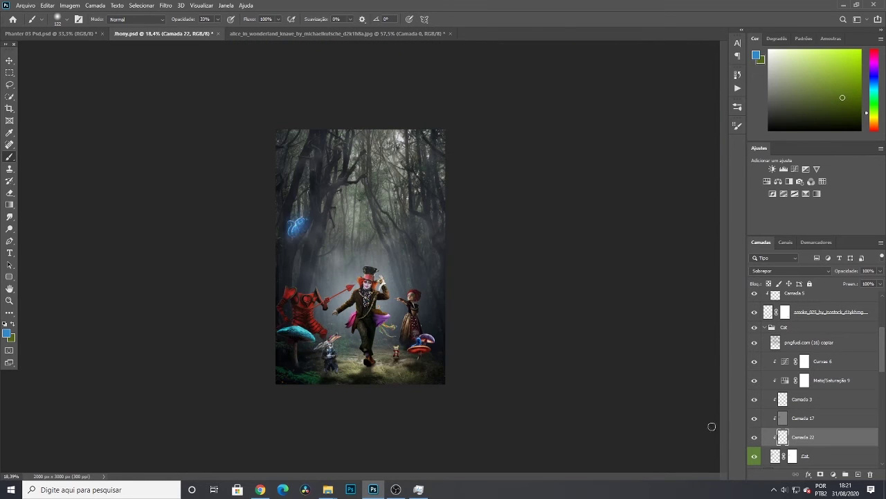
{"action": "scroll", "coordinate": [368, 319], "scroll_direction": "up", "scroll_amount": 5}
{"action": "scroll", "coordinate": [368, 319], "scroll_direction": "down", "scroll_amount": 4}
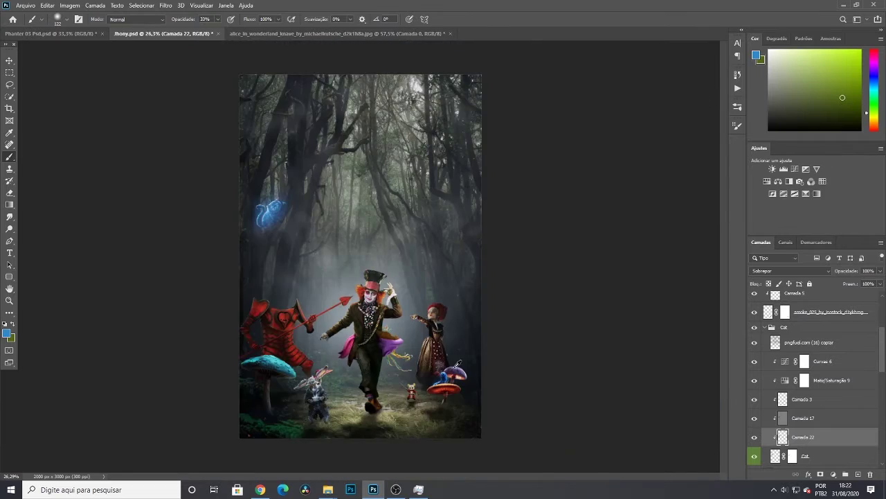
{"action": "scroll", "coordinate": [368, 319], "scroll_direction": "up", "scroll_amount": 3}
{"action": "scroll", "coordinate": [368, 319], "scroll_direction": "down", "scroll_amount": 4}
{"action": "scroll", "coordinate": [817, 381], "scroll_direction": "down", "scroll_amount": 5}
{"action": "left_click", "coordinate": [820, 415]}
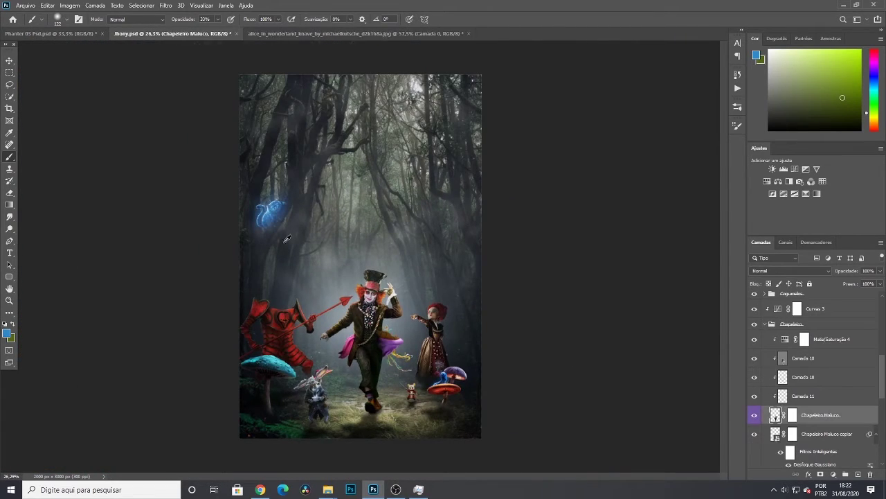
{"action": "scroll", "coordinate": [302, 242], "scroll_direction": "up", "scroll_amount": 2}
{"action": "scroll", "coordinate": [354, 291], "scroll_direction": "up", "scroll_amount": 1}
{"action": "scroll", "coordinate": [535, 327], "scroll_direction": "down", "scroll_amount": 2}
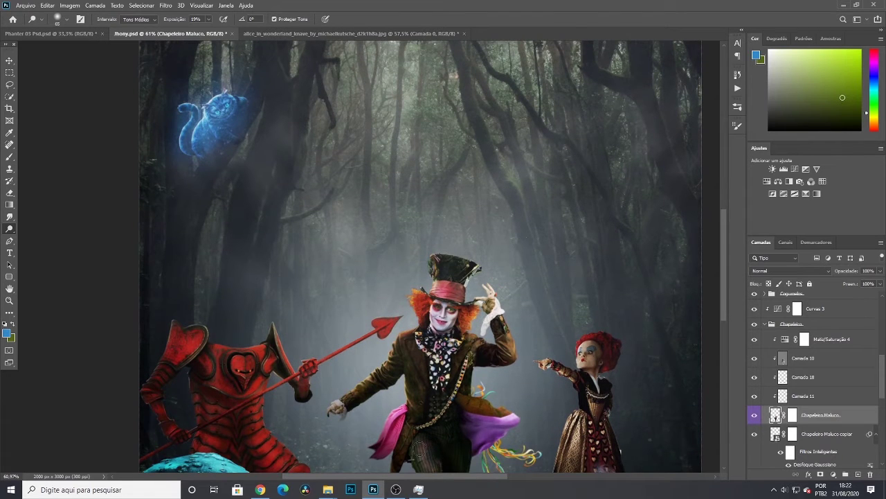
{"action": "scroll", "coordinate": [529, 441], "scroll_direction": "down", "scroll_amount": 4}
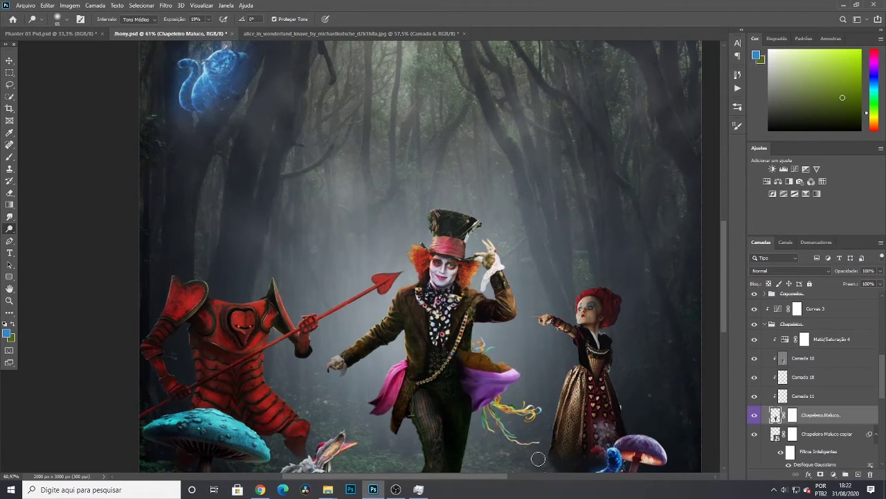
{"action": "scroll", "coordinate": [558, 440], "scroll_direction": "down", "scroll_amount": 2}
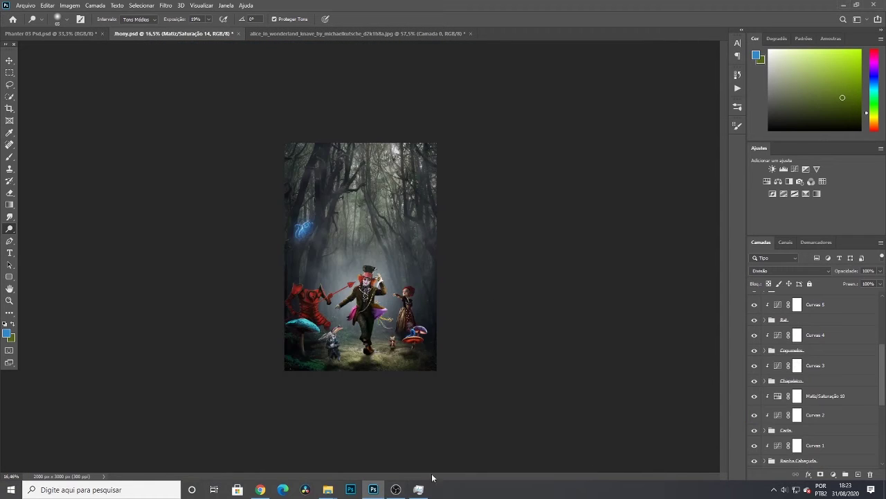
Place the multicoloured smoke image pngfuel.com (8) and move its layer directly above the forest background layer
{"action": "left_click", "coordinate": [328, 490]}
{"action": "left_click_drag", "start_coordinate": [211, 404], "coordinate": [427, 343]}
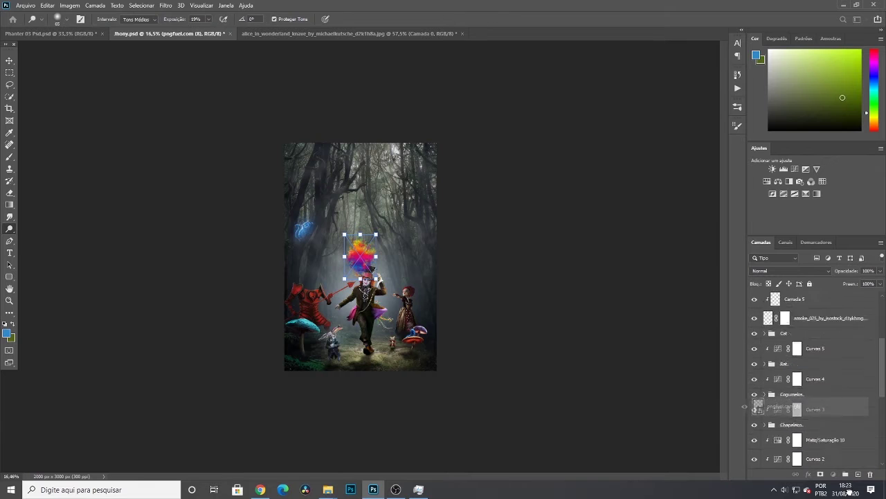
{"action": "left_click_drag", "start_coordinate": [849, 491], "coordinate": [827, 412]}
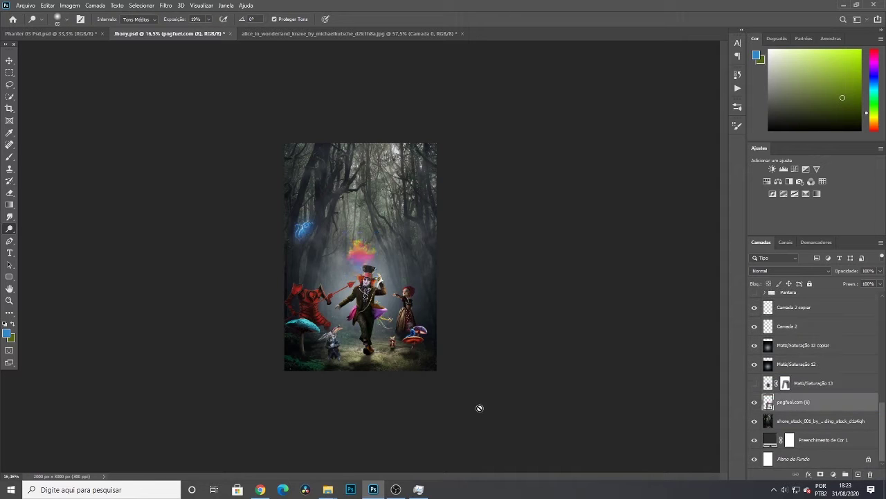
Enlarge the multicoloured smoke with Free Transform so that it covers most of the forest scene
{"action": "key", "text": "ctrl+t"}
{"action": "mouse_move", "coordinate": [376, 234]}
{"action": "left_mouse_down"}
{"action": "mouse_move", "coordinate": [467, 148]}
{"action": "mouse_move", "coordinate": [464, 162]}
{"action": "mouse_move", "coordinate": [470, 155]}
{"action": "left_mouse_up"}
{"action": "key", "text": "Return"}
{"action": "key", "text": "o"}
{"action": "scroll", "coordinate": [610, 377], "scroll_direction": "up", "scroll_amount": 2}
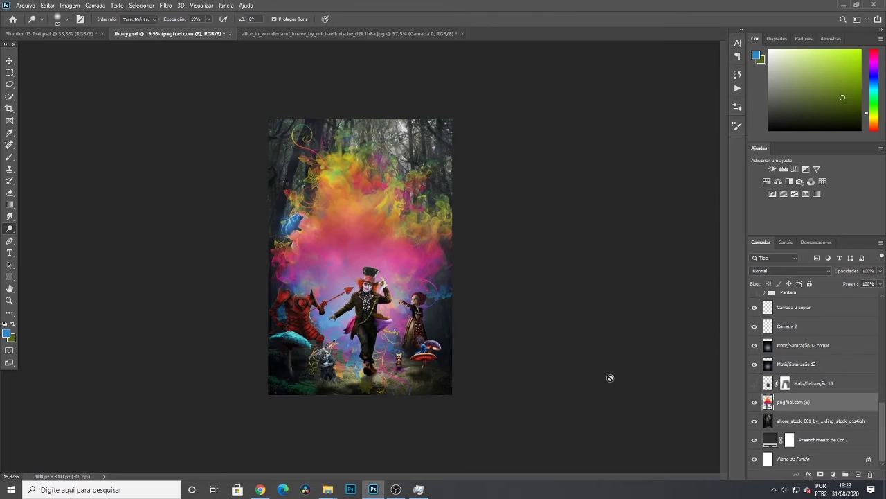
Set the smoke layer's blend mode to Multiplicação and compare the scene with it hidden and shown
{"action": "left_click", "coordinate": [789, 271]}
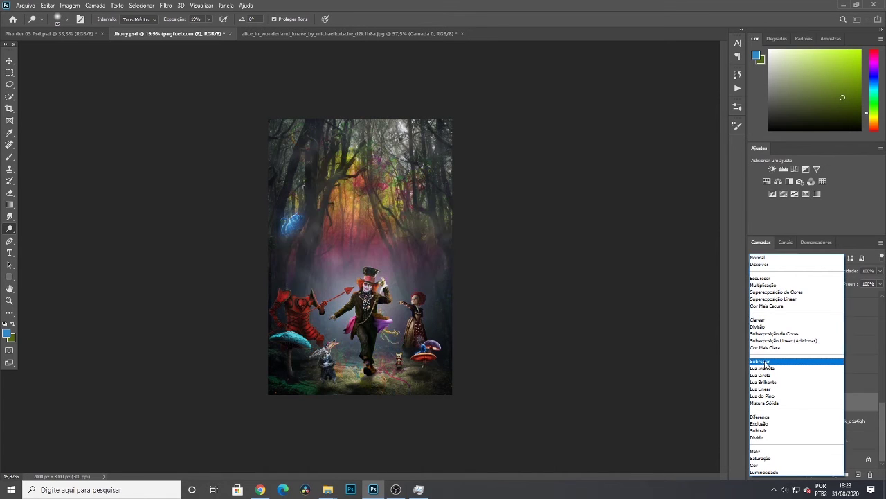
{"action": "left_click", "coordinate": [763, 284]}
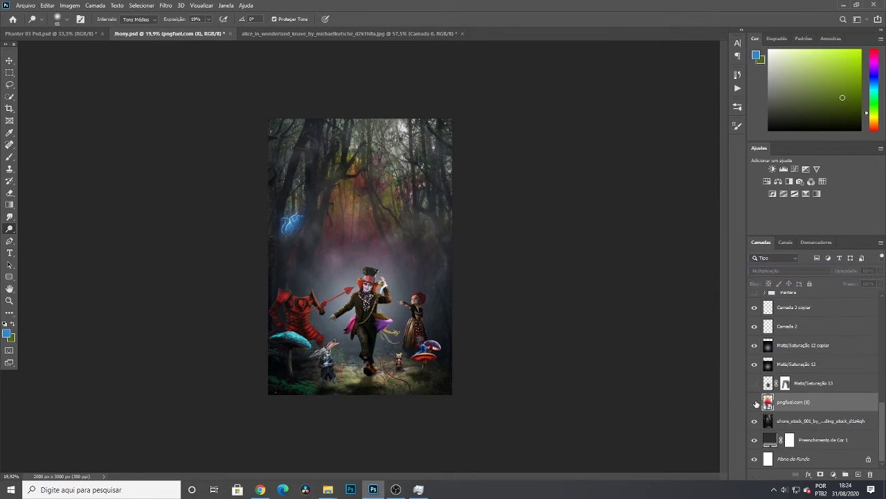
{"action": "left_click", "coordinate": [754, 402]}
{"action": "left_click", "coordinate": [755, 402]}
{"action": "left_click", "coordinate": [755, 401]}
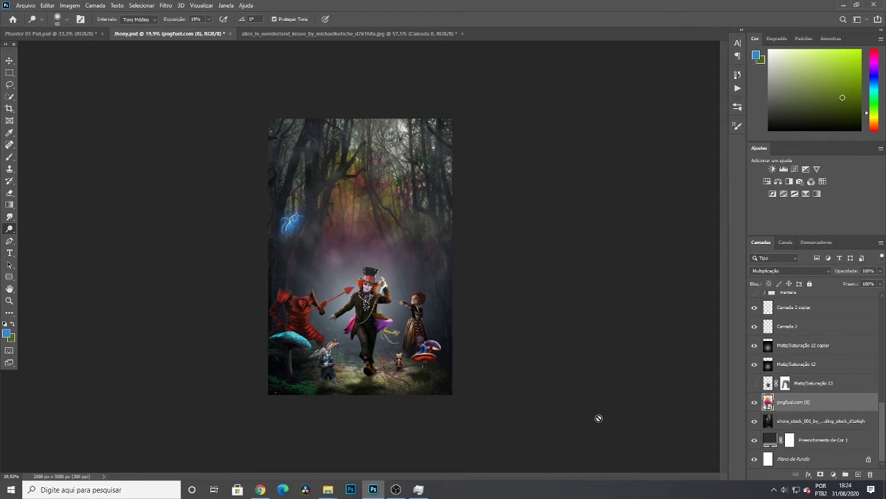
Try a duplicate of the smoke layer in Cor Mais Clara mode with a layer mask painted in black
{"action": "key", "text": "ctrl+j"}
{"action": "left_click", "coordinate": [824, 271]}
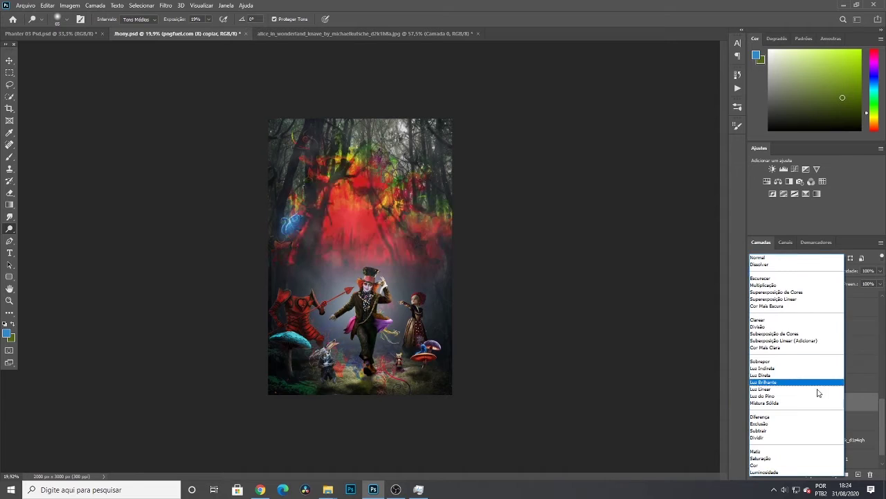
{"action": "left_click", "coordinate": [823, 347]}
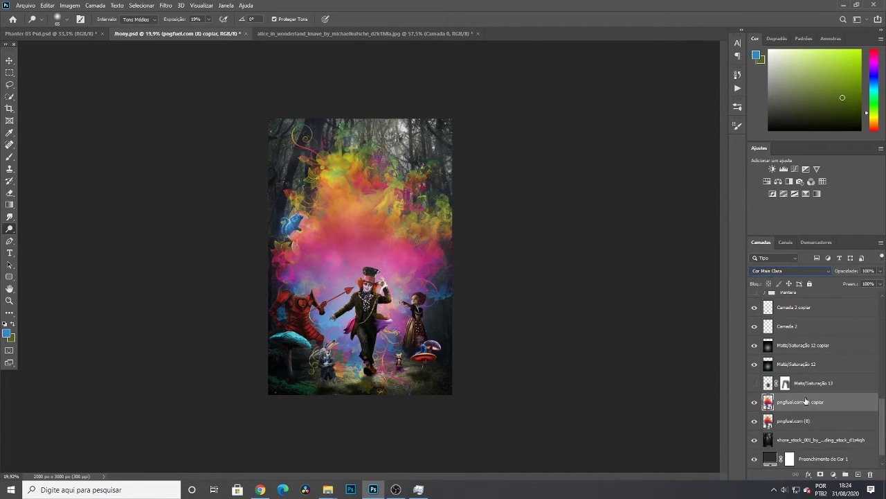
{"action": "key", "text": "d"}
{"action": "left_click", "coordinate": [10, 157]}
{"action": "left_click_drag", "start_coordinate": [349, 258], "coordinate": [456, 231]}
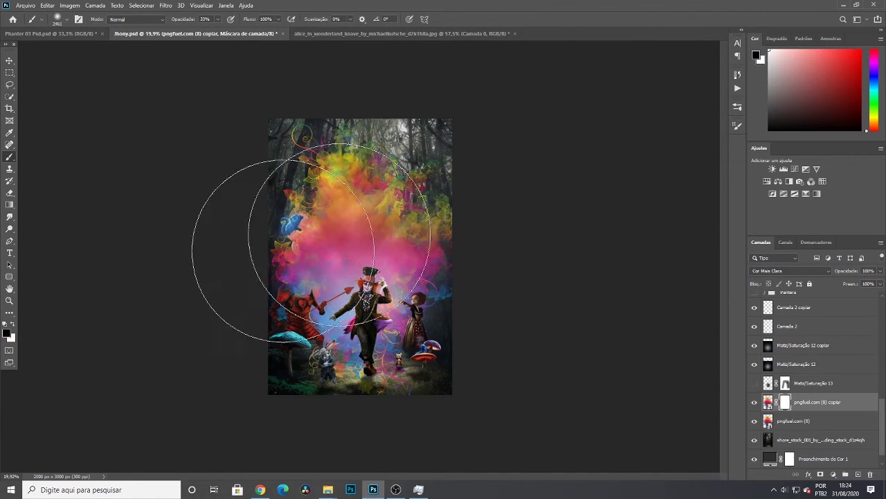
{"action": "mouse_move", "coordinate": [285, 243]}
{"action": "left_mouse_down"}
{"action": "mouse_move", "coordinate": [432, 351]}
{"action": "mouse_move", "coordinate": [343, 230]}
{"action": "mouse_move", "coordinate": [255, 180]}
{"action": "mouse_move", "coordinate": [245, 257]}
{"action": "mouse_move", "coordinate": [466, 199]}
{"action": "mouse_move", "coordinate": [306, 332]}
{"action": "left_mouse_up"}
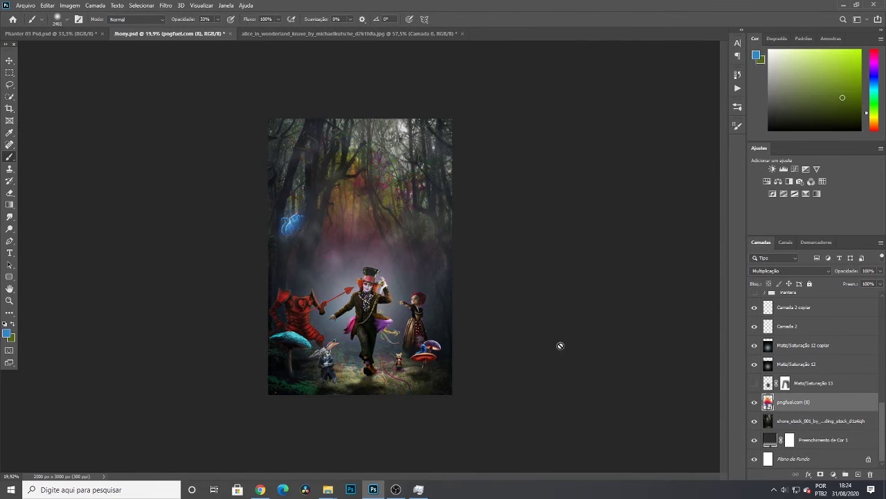
Compare the whole composition with the pngfuel.com (8) smoke layer hidden and shown
{"action": "scroll", "coordinate": [575, 376], "scroll_direction": "down", "scroll_amount": 3}
{"action": "scroll", "coordinate": [576, 376], "scroll_direction": "up", "scroll_amount": 5}
{"action": "left_click", "coordinate": [752, 404]}
{"action": "left_click", "coordinate": [752, 404]}
{"action": "left_click", "coordinate": [751, 405]}
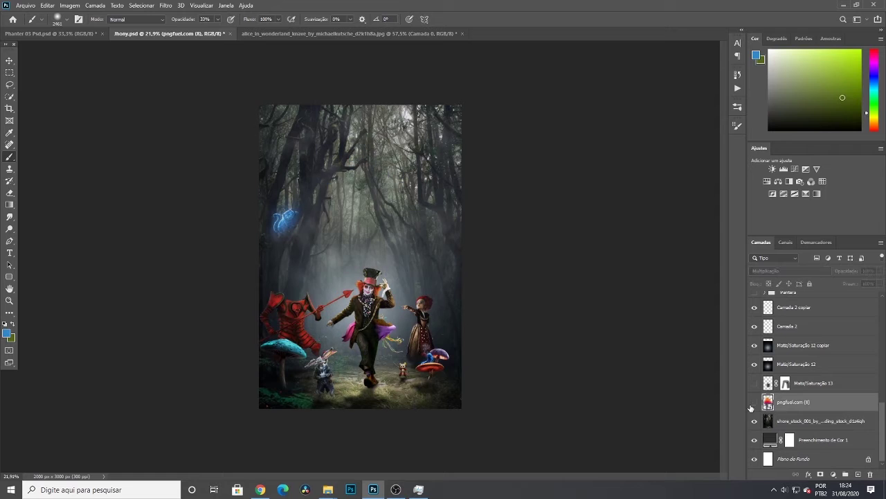
{"action": "left_click", "coordinate": [751, 406]}
{"action": "left_click", "coordinate": [753, 403]}
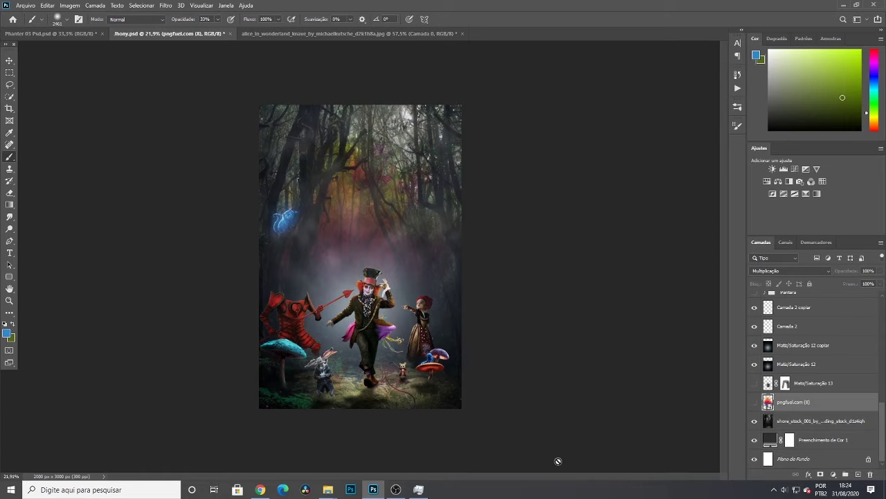
{"action": "left_click", "coordinate": [395, 489]}
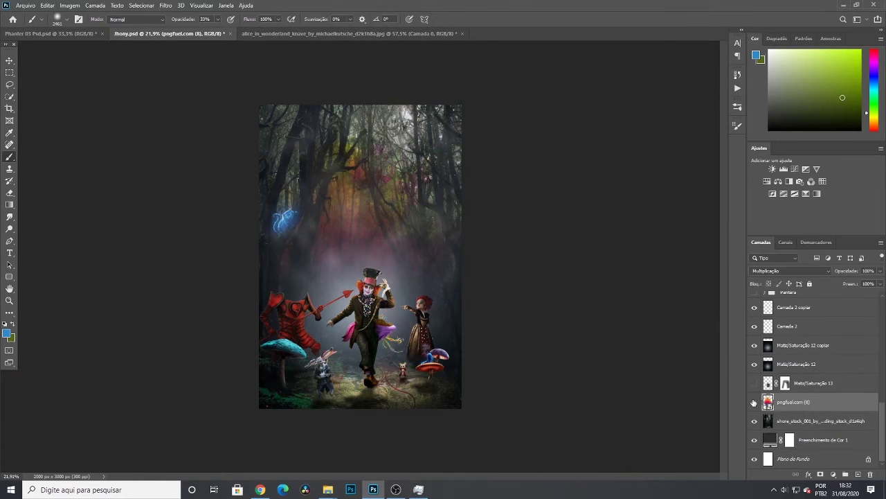
{"action": "left_click", "coordinate": [754, 401]}
{"action": "left_click", "coordinate": [754, 402]}
{"action": "left_click", "coordinate": [754, 402]}
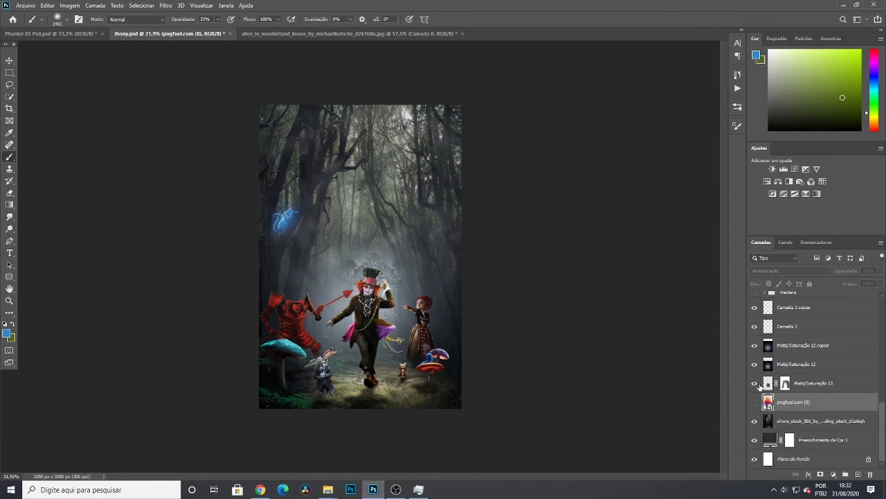
Make the Matiz/Saturação 13 layer with the ornate gate behind the Hatter visible
{"action": "left_click", "coordinate": [754, 382]}
{"action": "scroll", "coordinate": [649, 376], "scroll_direction": "down", "scroll_amount": 1}
{"action": "scroll", "coordinate": [650, 374], "scroll_direction": "up", "scroll_amount": 2}
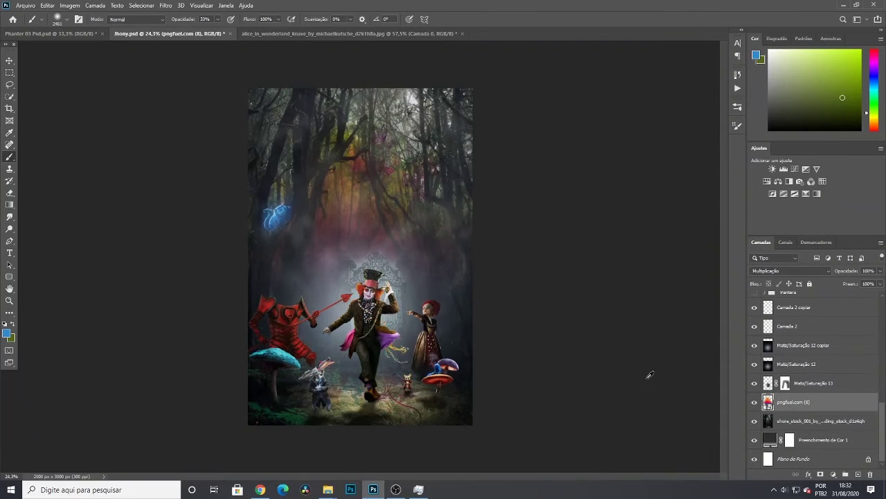
Try a Matiz/Saturação adjustment above the ornate gate layer, shifting its hue slightly
{"action": "left_click", "coordinate": [822, 384]}
{"action": "left_click", "coordinate": [833, 474]}
{"action": "left_click", "coordinate": [826, 386]}
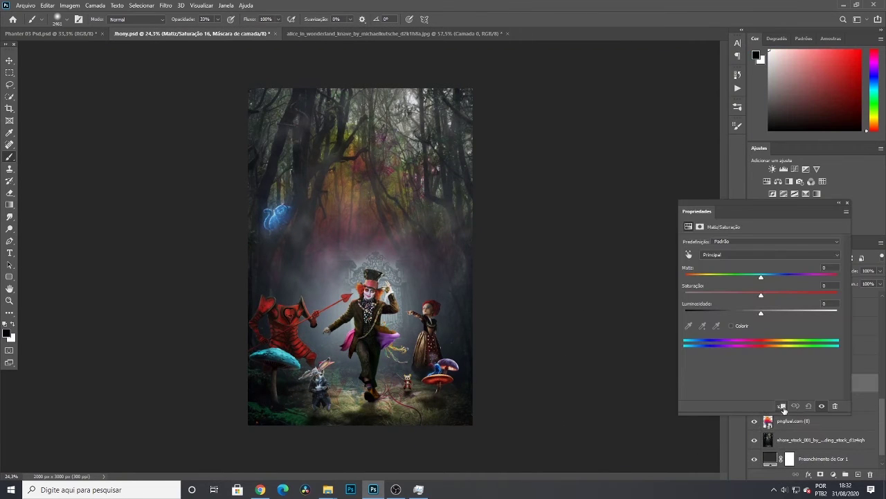
{"action": "mouse_move", "coordinate": [761, 277]}
{"action": "left_mouse_down"}
{"action": "mouse_move", "coordinate": [782, 277]}
{"action": "mouse_move", "coordinate": [721, 279]}
{"action": "mouse_move", "coordinate": [837, 278]}
{"action": "mouse_move", "coordinate": [734, 278]}
{"action": "mouse_move", "coordinate": [797, 278]}
{"action": "mouse_move", "coordinate": [756, 278]}
{"action": "left_mouse_up"}
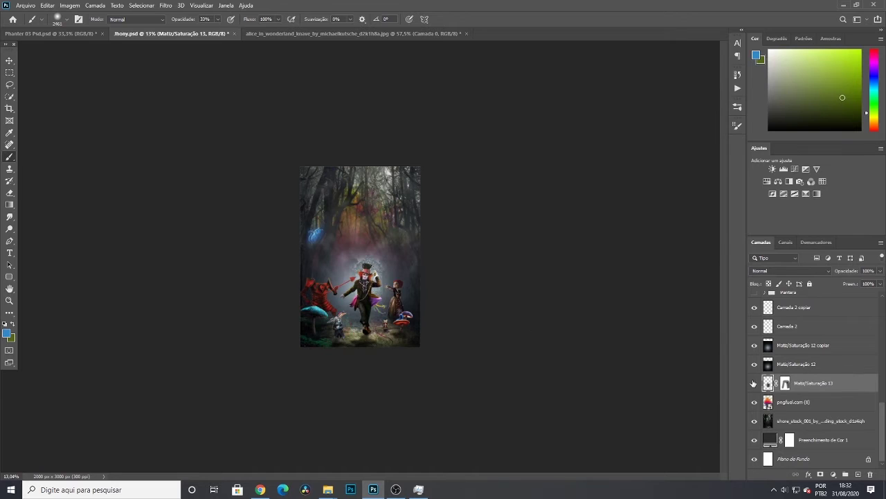
Rotate the ornate gate layer by about -0.8° with Free Transform
{"action": "scroll", "coordinate": [629, 365], "scroll_direction": "up", "scroll_amount": 3}
{"action": "key", "text": "ctrl+t"}
{"action": "left_click_drag", "start_coordinate": [605, 214], "coordinate": [607, 215]}
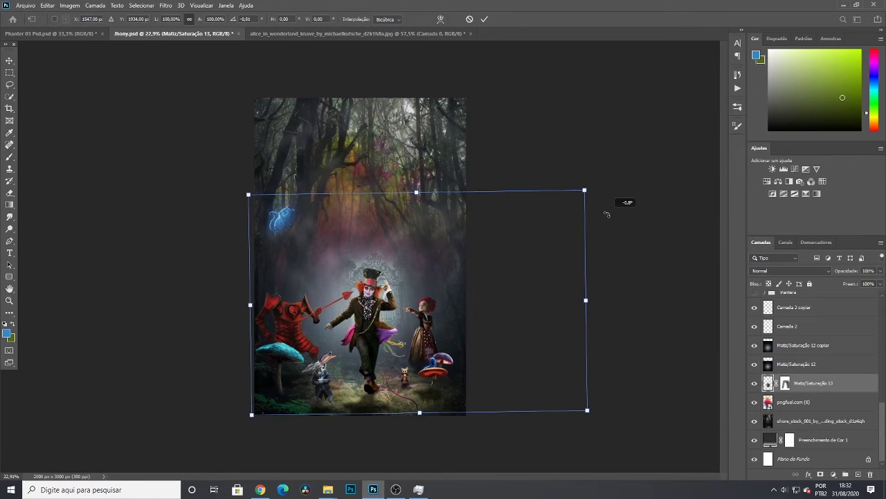
{"action": "key", "text": "Return"}
{"action": "scroll", "coordinate": [594, 283], "scroll_direction": "down", "scroll_amount": 5}
{"action": "scroll", "coordinate": [594, 288], "scroll_direction": "up", "scroll_amount": 5}
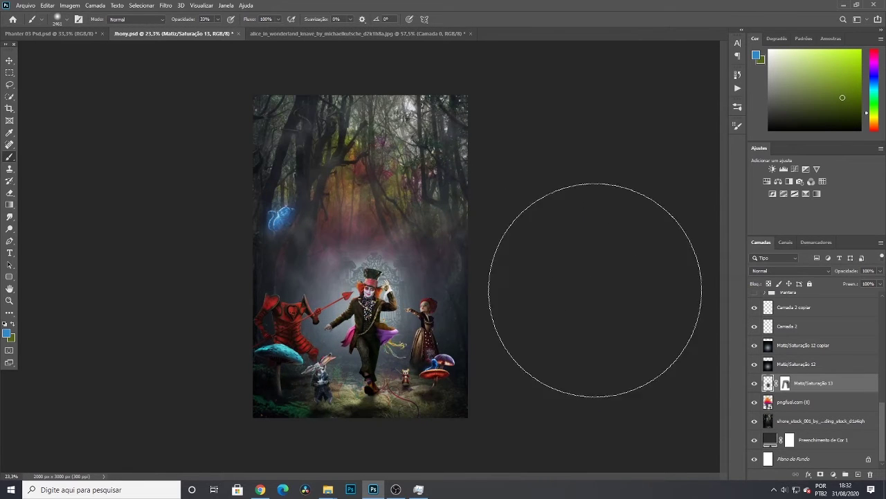
Add a new empty layer clipped to the shore_stock_001 forest background layer
{"action": "left_click", "coordinate": [844, 424]}
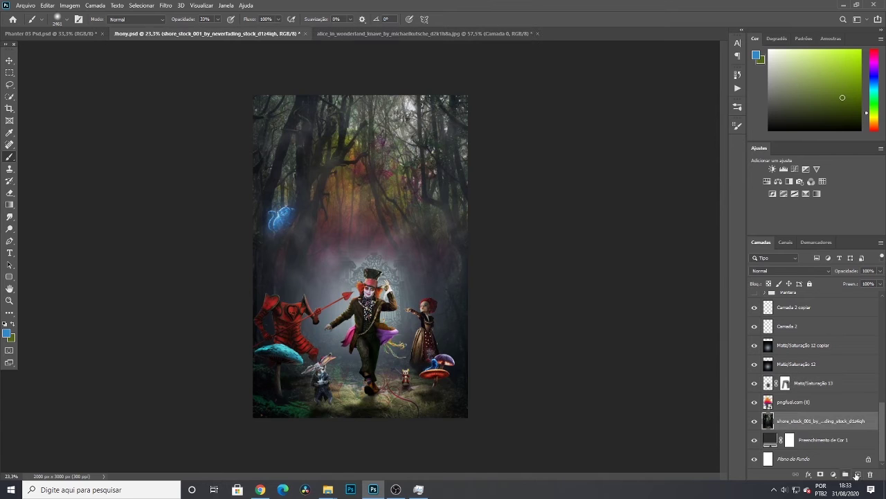
{"action": "left_click", "coordinate": [858, 474]}
{"action": "left_click", "coordinate": [838, 430], "text": "alt"}
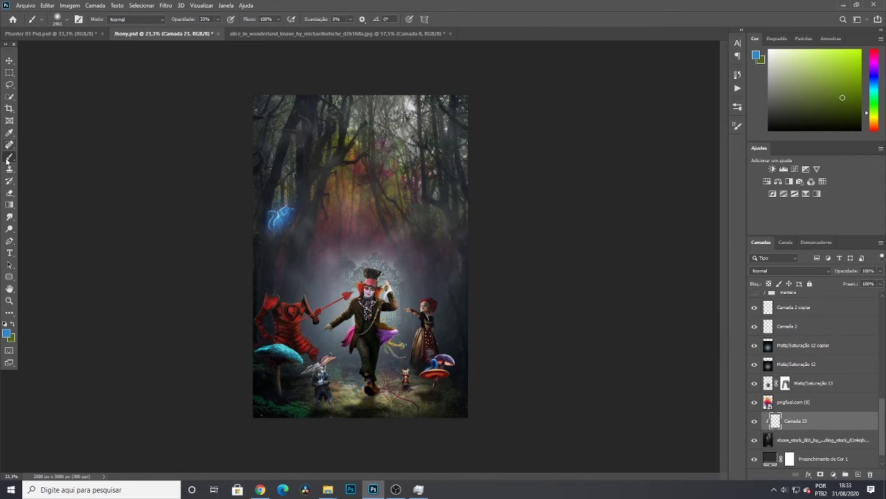
Add a Matiz/Saturação adjustment clipped to the forest background layer and experiment with its saturation and lightness
{"action": "left_click", "coordinate": [824, 439]}
{"action": "left_click", "coordinate": [833, 474]}
{"action": "left_click", "coordinate": [796, 376]}
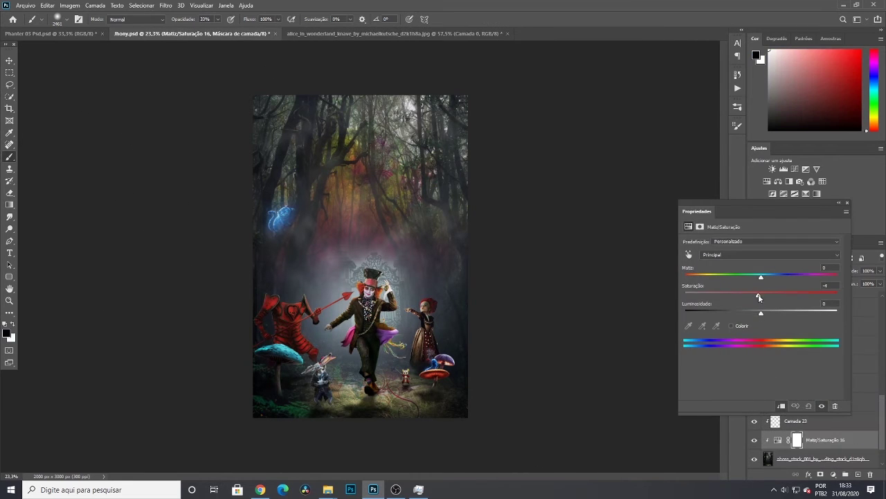
{"action": "left_click_drag", "start_coordinate": [759, 296], "coordinate": [718, 298]}
{"action": "key", "text": "ctrl+z"}
{"action": "left_click_drag", "start_coordinate": [762, 318], "coordinate": [687, 284]}
{"action": "key", "text": "ctrl+z"}
{"action": "key", "text": "ctrl+z"}
{"action": "left_click", "coordinate": [847, 203]}
Try an Equilíbrio de Cores adjustment above Matiz/Saturação 16, shifting the midtones towards cyan (-15) and yellow (-16)
{"action": "left_click", "coordinate": [833, 474]}
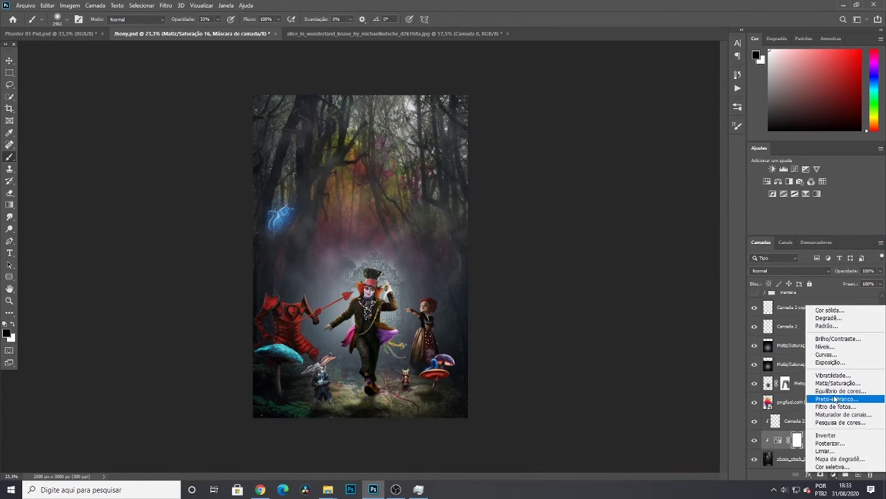
{"action": "left_click", "coordinate": [782, 404]}
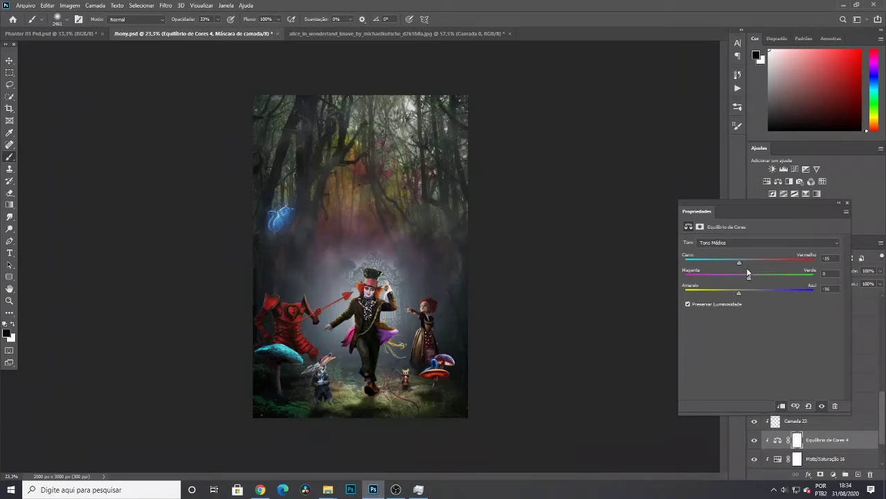
{"action": "key", "text": "ctrl+z"}
{"action": "scroll", "coordinate": [580, 325], "scroll_direction": "down", "scroll_amount": 3}
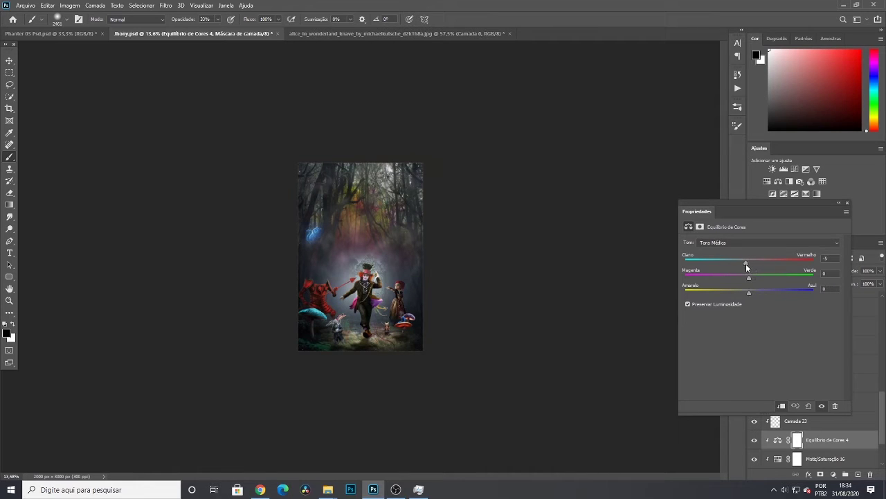
{"action": "left_click", "coordinate": [847, 203]}
{"action": "key", "text": "Delete"}
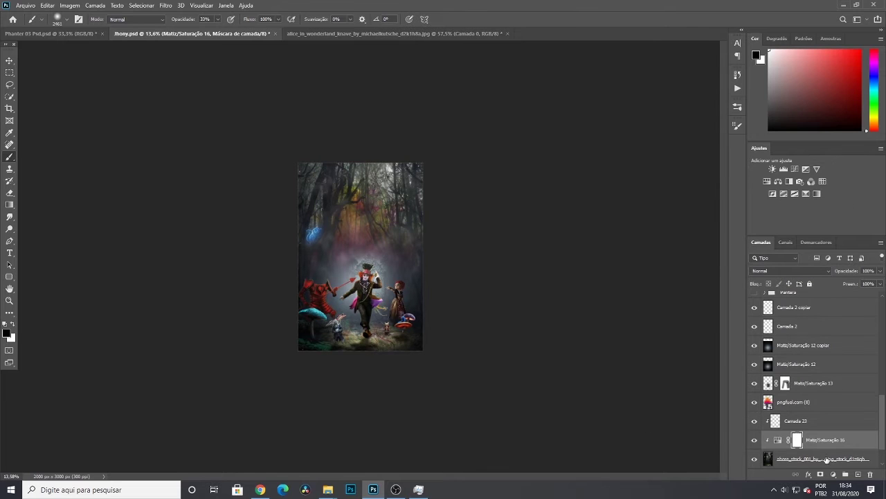
Try a Níveis adjustment directly above the forest background layer
{"action": "left_click", "coordinate": [828, 460]}
{"action": "left_click", "coordinate": [834, 475]}
{"action": "left_click", "coordinate": [833, 348]}
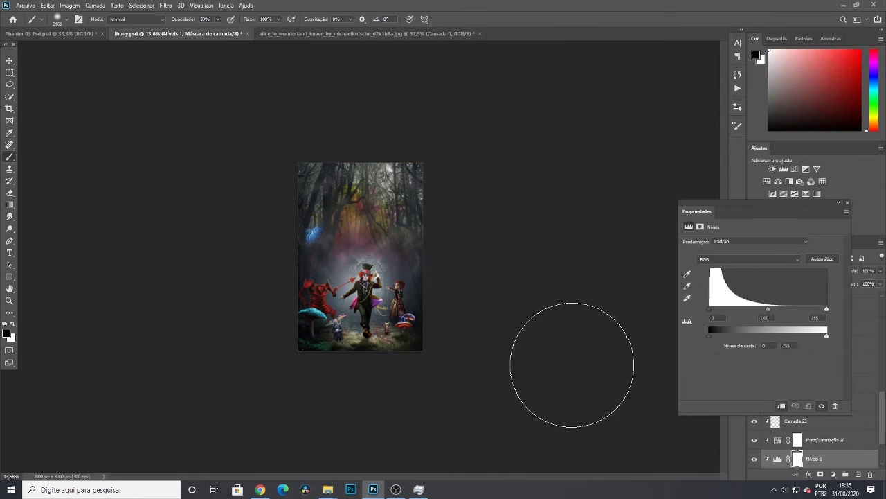
{"action": "key", "text": "ctrl+z"}
Try a Brilho/Contraste adjustment clipped to the forest background layer, experimenting with its brightness
{"action": "left_click", "coordinate": [834, 475]}
{"action": "left_click", "coordinate": [837, 341]}
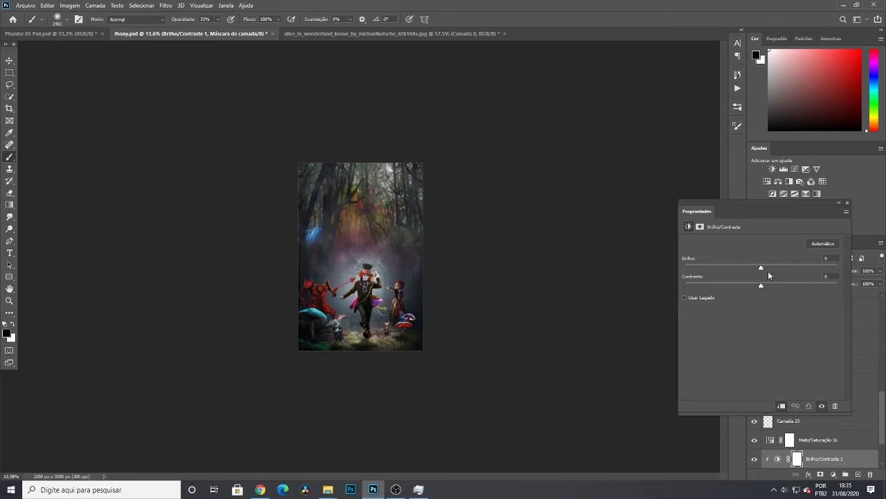
{"action": "left_click_drag", "start_coordinate": [761, 273], "coordinate": [782, 271]}
{"action": "key", "text": "ctrl+z"}
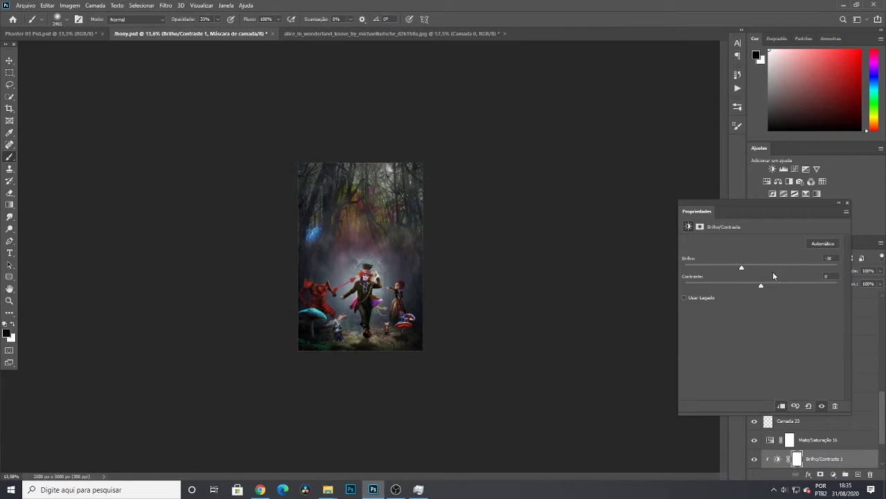
{"action": "key", "text": "ctrl+z"}
{"action": "left_click", "coordinate": [847, 203]}
{"action": "key", "text": "Delete"}
{"action": "scroll", "coordinate": [823, 455], "scroll_direction": "down", "scroll_amount": 2}
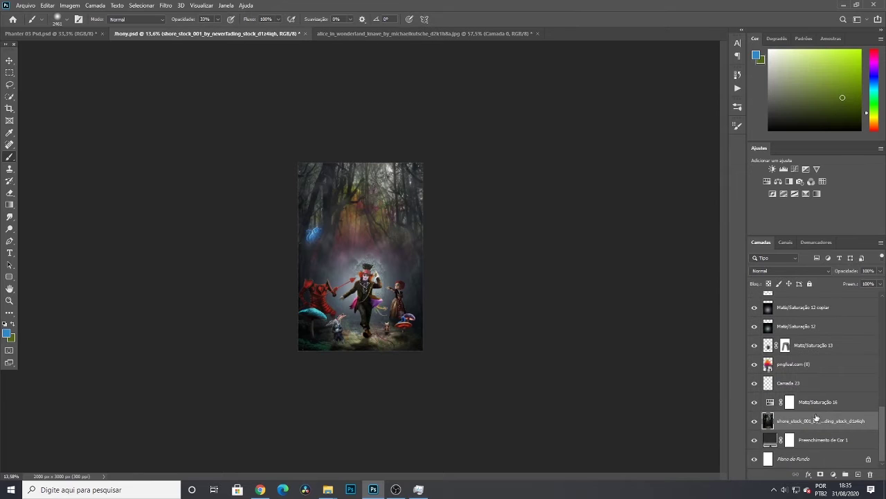
Clip the Matiz/Saturação 16 adjustment to the shore_stock_001 forest background layer again
{"action": "key", "text": "super"}
{"action": "key", "text": "super"}
{"action": "left_click", "coordinate": [815, 412], "text": "alt"}
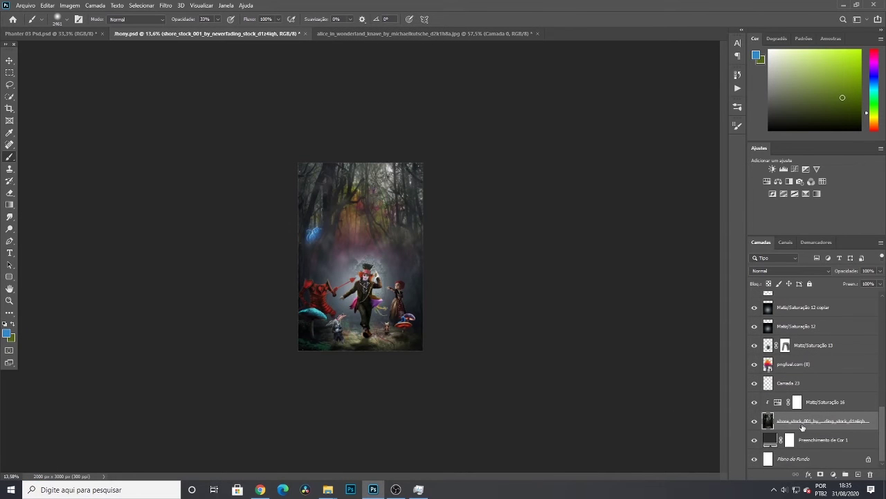
Add a new layer clipped to the forest background, fill it with 50% Cinza, and set its blend mode to Sobrepor
{"action": "left_click", "coordinate": [857, 474]}
{"action": "left_click", "coordinate": [47, 5]}
{"action": "left_click", "coordinate": [62, 149]}
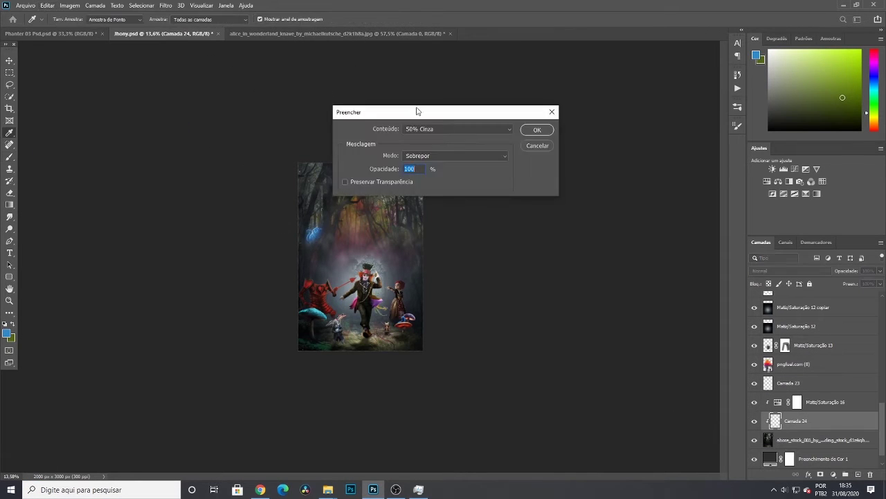
{"action": "key", "text": "Return"}
{"action": "left_click", "coordinate": [789, 271]}
{"action": "left_click", "coordinate": [790, 322]}
{"action": "key", "text": "d"}
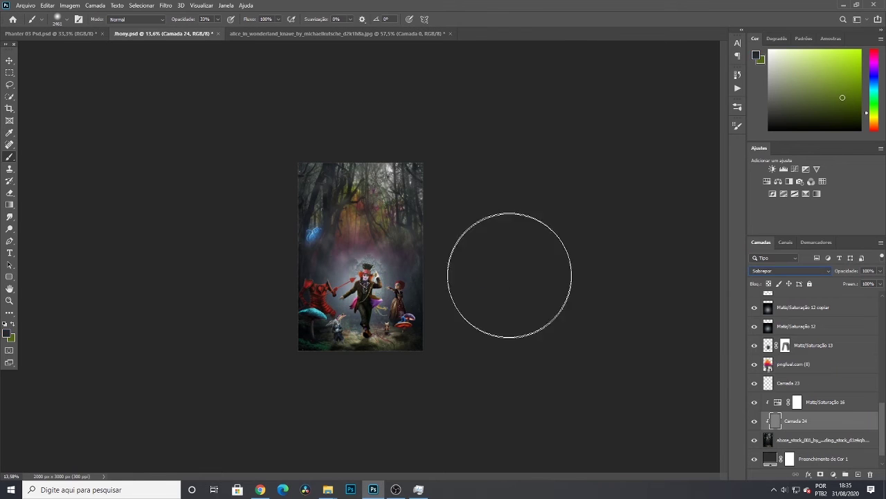
Burn the outer edge of the forest on the 50% grey layer, using midtones at 24% exposure
{"action": "key", "text": "ctrl+0"}
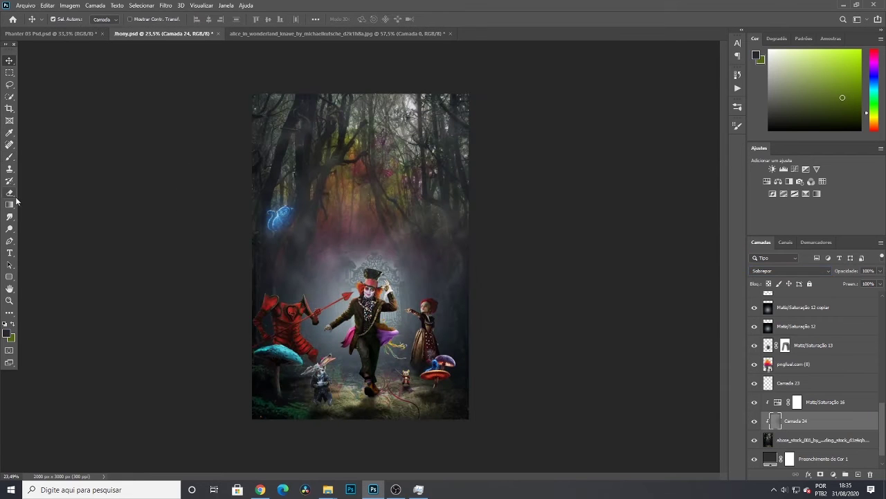
{"action": "left_click", "coordinate": [9, 229]}
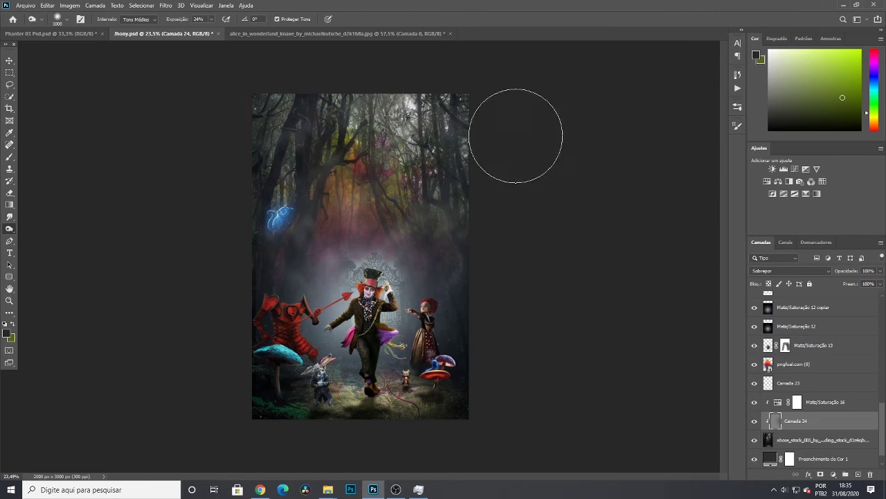
{"action": "left_click_drag", "start_coordinate": [516, 136], "coordinate": [480, 135]}
{"action": "key", "text": "ctrl+z"}
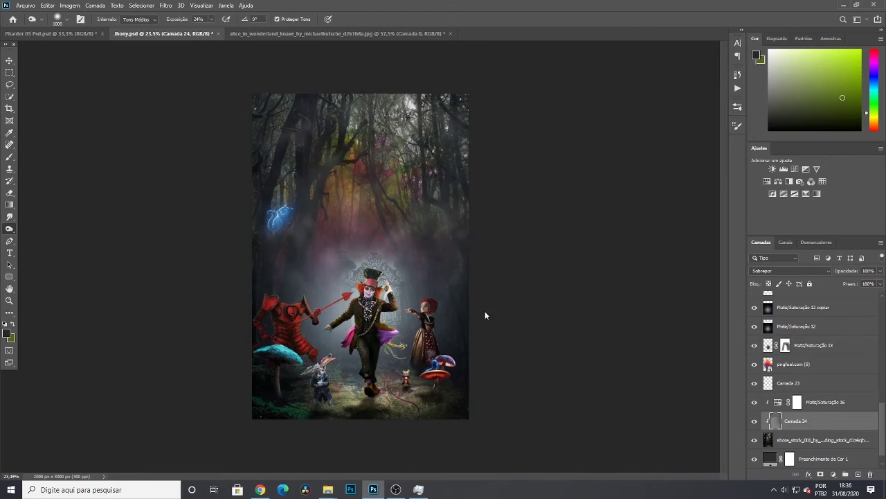
Add an empty clipped layer directly above the forest background and choose a light blue foreground colour for the brush
{"action": "left_click", "coordinate": [858, 475], "text": "ctrl"}
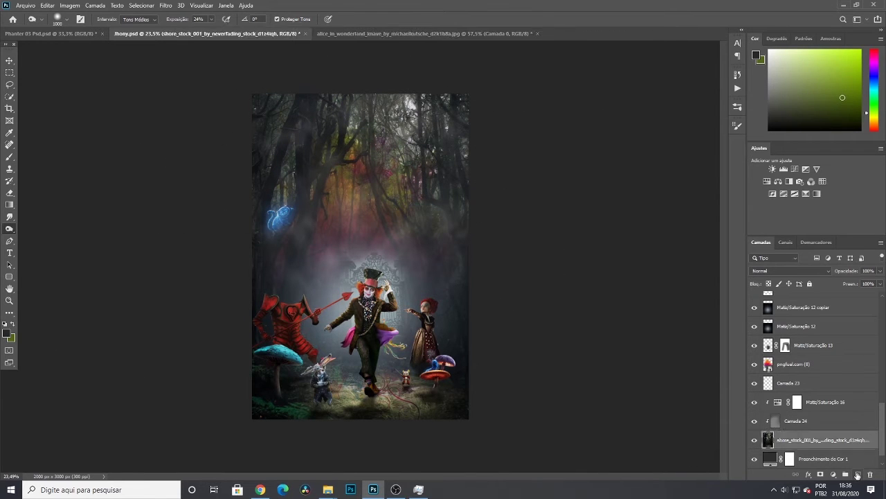
{"action": "left_click", "coordinate": [9, 156]}
{"action": "left_click", "coordinate": [6, 333]}
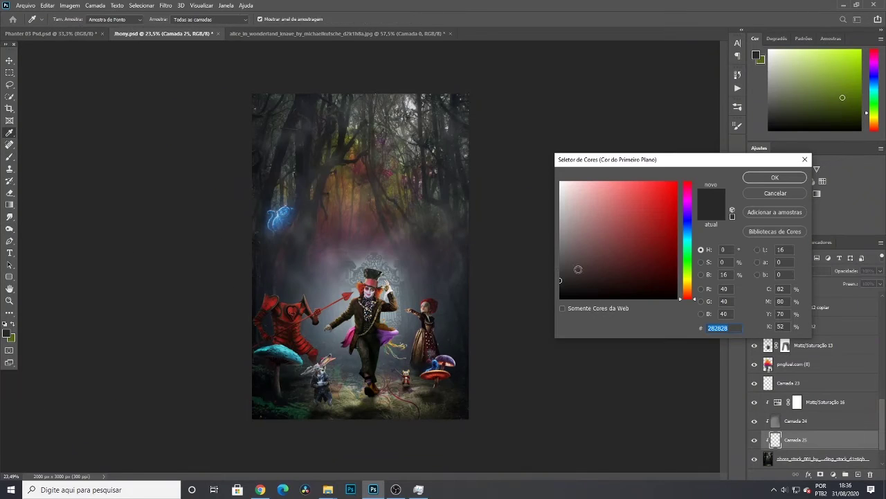
{"action": "left_click_drag", "start_coordinate": [689, 238], "coordinate": [690, 234]}
{"action": "left_click", "coordinate": [597, 190]}
{"action": "left_click", "coordinate": [775, 177]}
{"action": "key", "text": "b"}
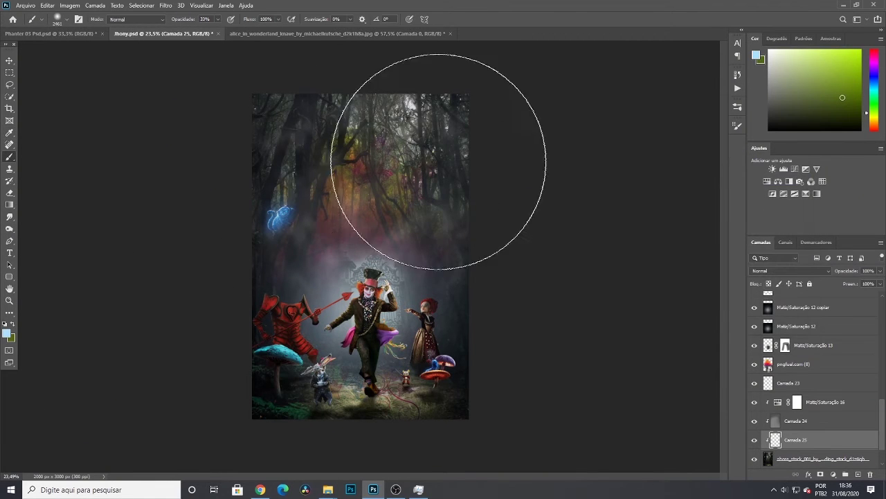
Set the brush opacity to 11% and its size to about 1593 px, testing light blue strokes over the forest
{"action": "left_click_drag", "start_coordinate": [168, 21], "coordinate": [168, 21]}
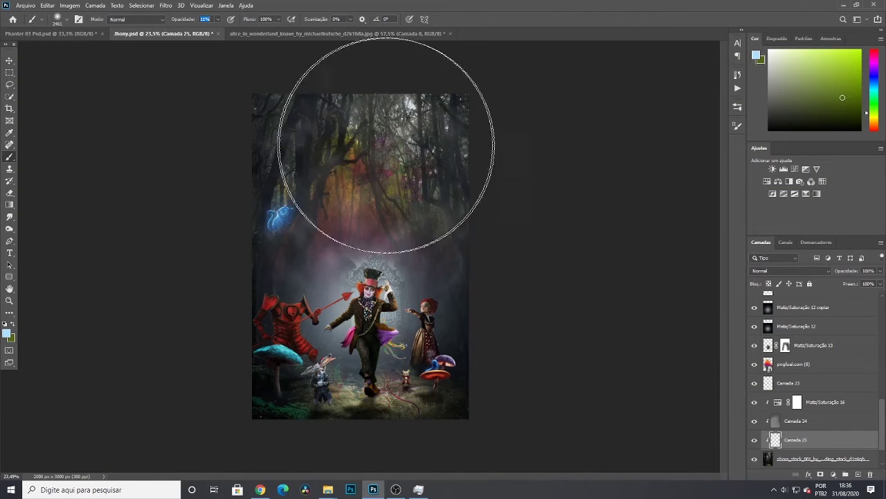
{"action": "left_click_drag", "start_coordinate": [385, 146], "coordinate": [289, 155]}
{"action": "key", "text": "ctrl+z"}
{"action": "key", "text": "bracketleft"}
{"action": "key", "text": "bracketleft"}
{"action": "key", "text": "bracketleft"}
{"action": "key", "text": "bracketleft"}
{"action": "key", "text": "bracketleft"}
{"action": "key", "text": "bracketleft"}
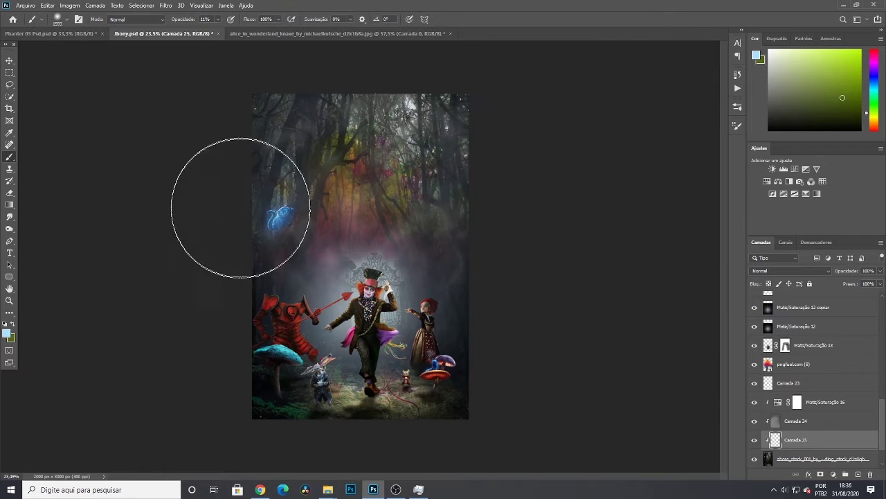
Delete the light blue paint layer clipped to the forest background
{"action": "left_click", "coordinate": [789, 270]}
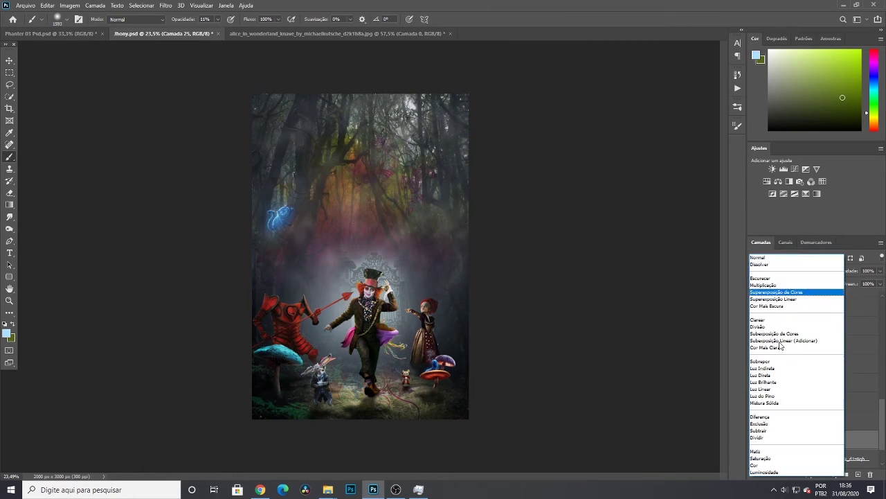
{"action": "key", "text": "Escape"}
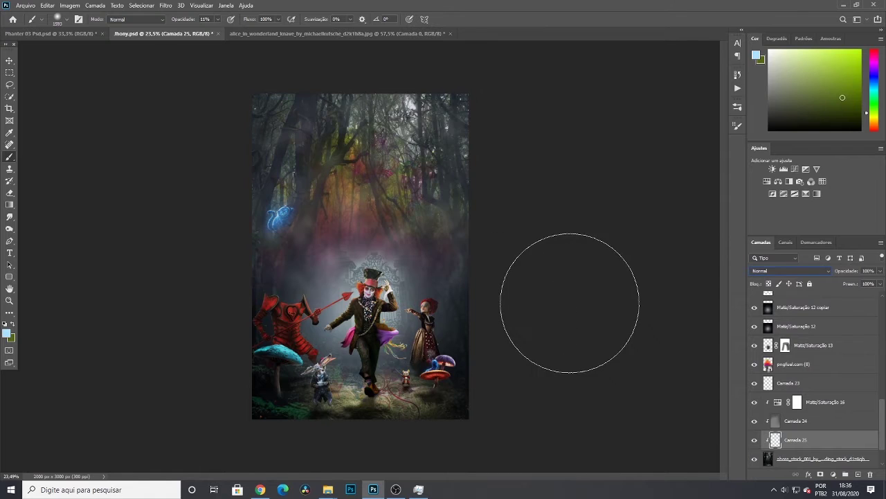
{"action": "left_click", "coordinate": [9, 61]}
{"action": "key", "text": "Delete"}
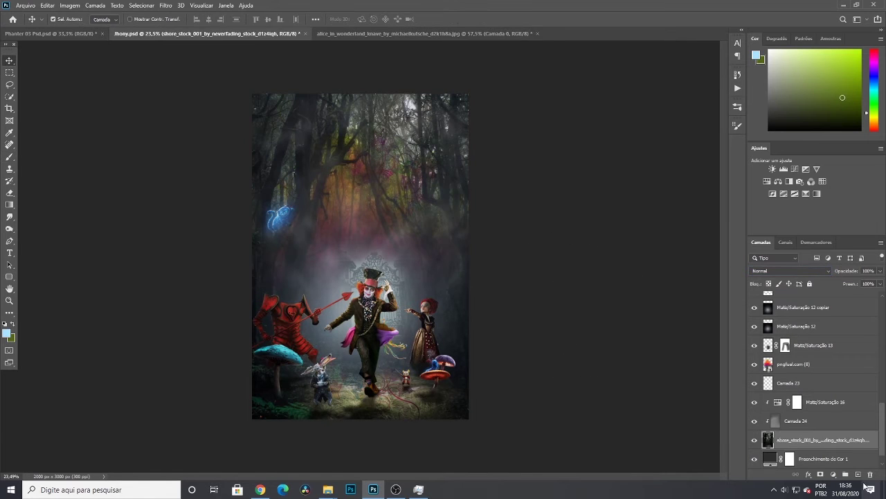
Add a new layer clipped to the forest background and set the foreground colour to muted teal 6eaab1
{"action": "left_click", "coordinate": [858, 474]}
{"action": "left_click", "coordinate": [6, 333]}
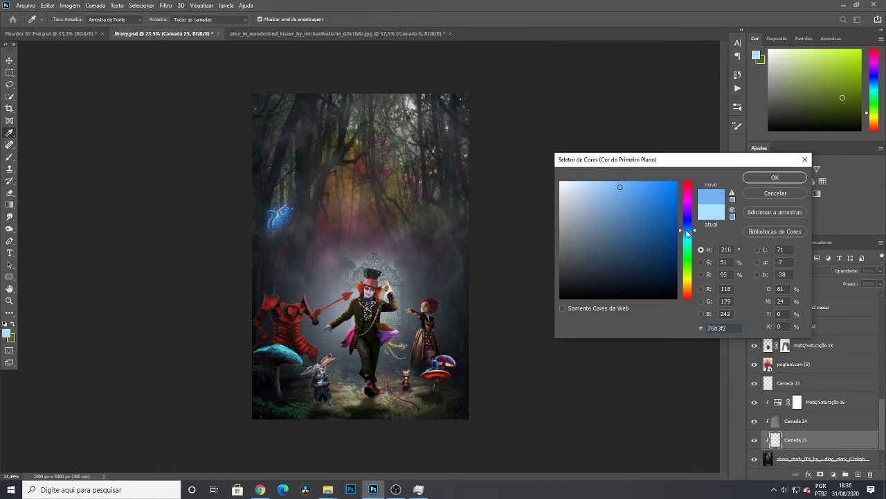
{"action": "left_click", "coordinate": [350, 257]}
{"action": "left_click", "coordinate": [381, 284], "text": "alt"}
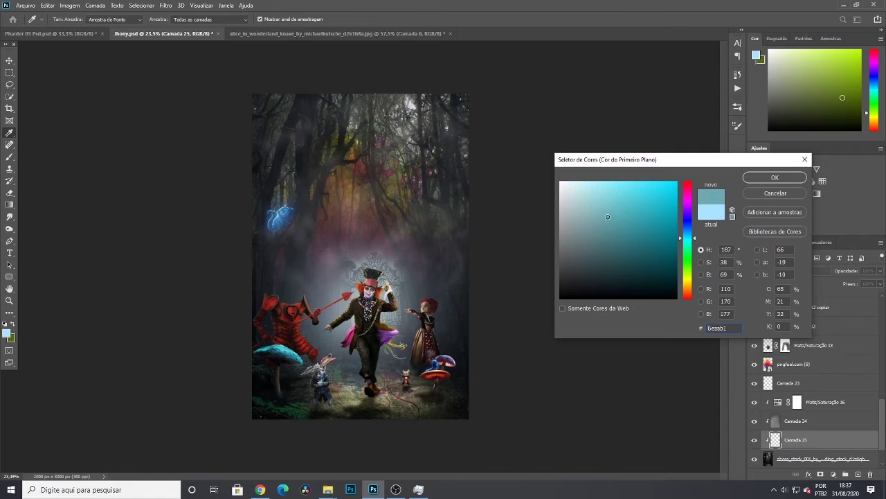
{"action": "left_click", "coordinate": [773, 178]}
Paint a soft teal haze over the forest on the Matiz/Saturação 14 layer with a large soft brush
{"action": "left_click", "coordinate": [340, 196]}
{"action": "key", "text": "b"}
{"action": "mouse_move", "coordinate": [388, 186]}
{"action": "left_mouse_down"}
{"action": "mouse_move", "coordinate": [289, 178]}
{"action": "mouse_move", "coordinate": [326, 217]}
{"action": "mouse_move", "coordinate": [519, 155]}
{"action": "mouse_move", "coordinate": [225, 238]}
{"action": "mouse_move", "coordinate": [305, 165]}
{"action": "mouse_move", "coordinate": [122, 294]}
{"action": "mouse_move", "coordinate": [477, 284]}
{"action": "mouse_move", "coordinate": [524, 345]}
{"action": "left_mouse_up"}
{"action": "scroll", "coordinate": [688, 344], "scroll_direction": "down", "scroll_amount": 3}
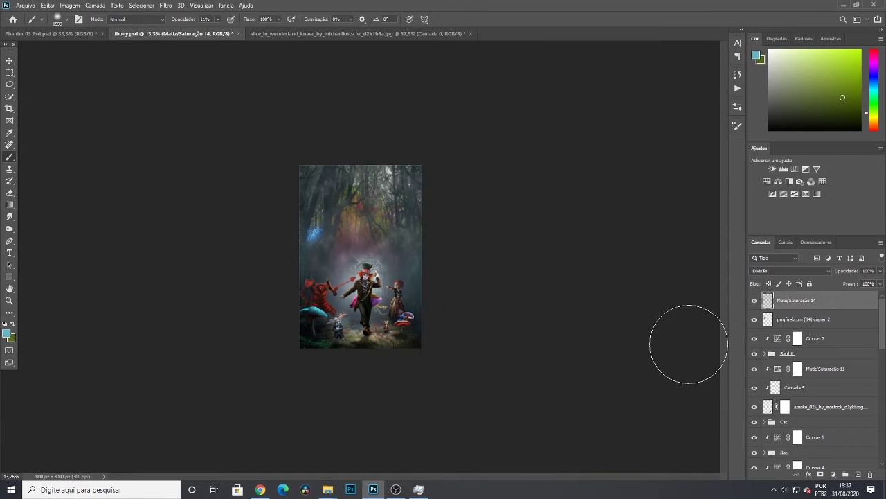
{"action": "scroll", "coordinate": [574, 402], "scroll_direction": "up", "scroll_amount": 1}
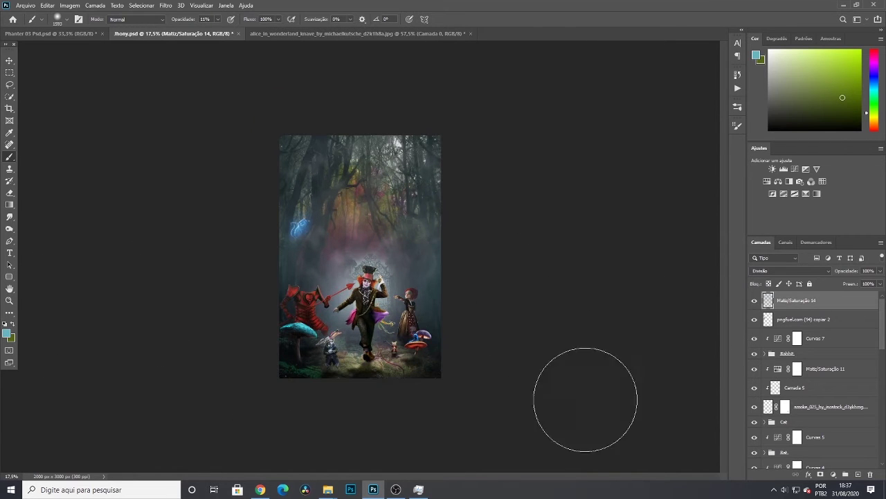
{"action": "scroll", "coordinate": [791, 421], "scroll_direction": "down", "scroll_amount": 5}
{"action": "scroll", "coordinate": [817, 353], "scroll_direction": "up", "scroll_amount": 5}
Compare the image with and without the teal haze on the Matiz/Saturação 14 layer
{"action": "left_click", "coordinate": [754, 300]}
{"action": "left_click", "coordinate": [754, 300]}
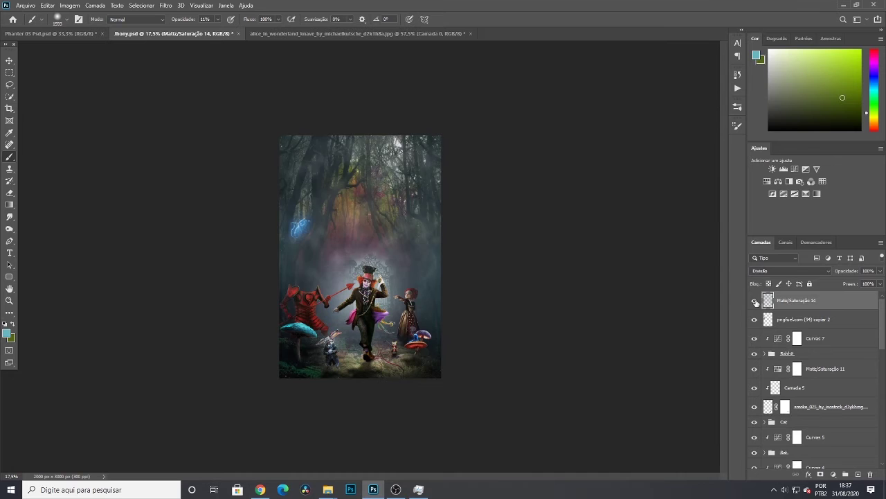
{"action": "left_click", "coordinate": [755, 301]}
{"action": "left_click", "coordinate": [755, 300]}
{"action": "left_click", "coordinate": [755, 300]}
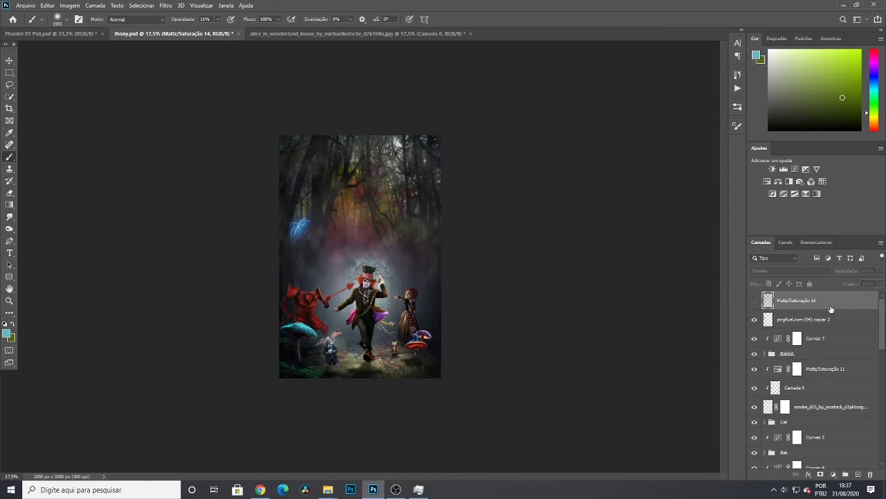
Clip Matiz/Saturação 14 directly above the forest background layer with its visibility on, and delete the empty Camada 25
{"action": "left_click_drag", "start_coordinate": [831, 310], "coordinate": [835, 413]}
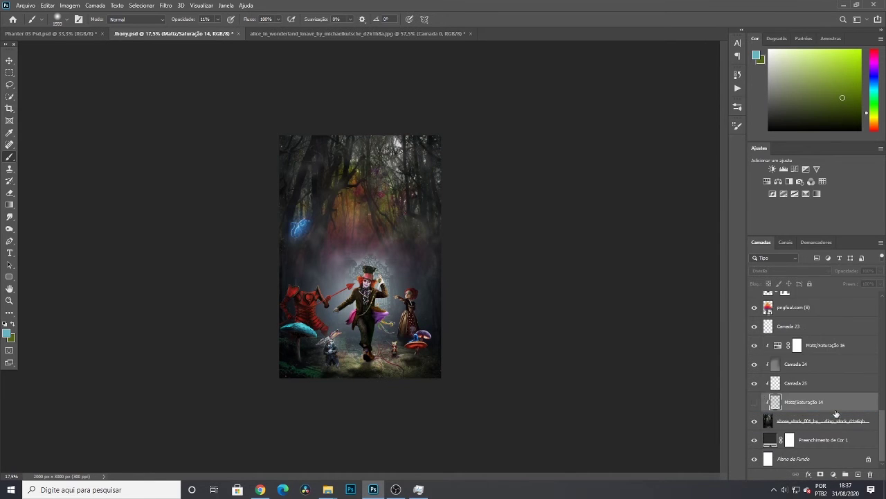
{"action": "left_click", "coordinate": [791, 385]}
{"action": "key", "text": "Delete"}
{"action": "left_click", "coordinate": [754, 403]}
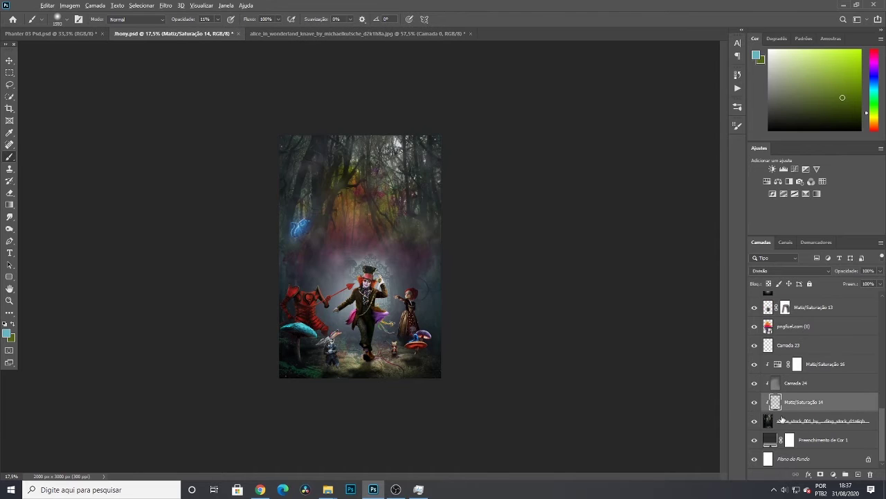
Compare the forest with and without the clipped Matiz/Saturação 14 haze layer at different magnifications
{"action": "left_click", "coordinate": [755, 402]}
{"action": "left_click", "coordinate": [755, 402]}
{"action": "left_click", "coordinate": [755, 402]}
{"action": "left_click", "coordinate": [755, 403]}
{"action": "left_click", "coordinate": [755, 402]}
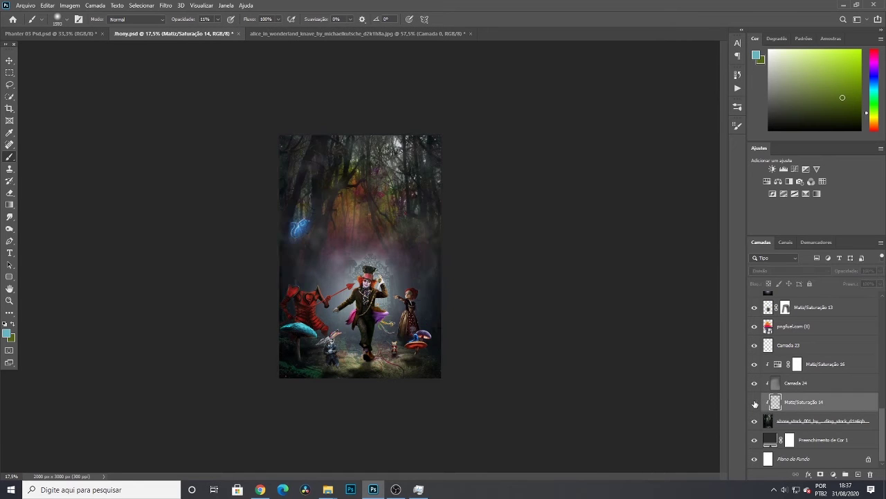
{"action": "left_click", "coordinate": [755, 403]}
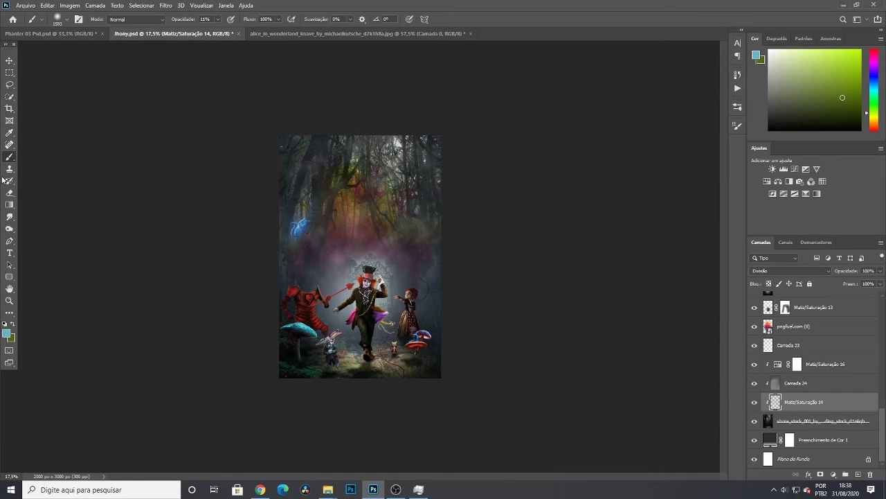
{"action": "left_click", "coordinate": [755, 403]}
{"action": "left_click", "coordinate": [755, 403]}
{"action": "left_click", "coordinate": [755, 404]}
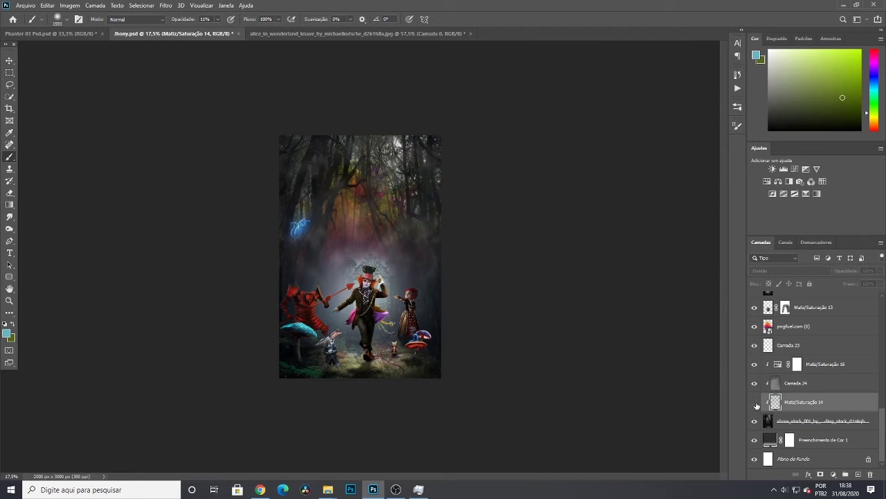
{"action": "left_click", "coordinate": [755, 403]}
{"action": "left_click", "coordinate": [755, 403]}
{"action": "left_click", "coordinate": [755, 403]}
{"action": "left_click", "coordinate": [754, 403]}
{"action": "left_click", "coordinate": [755, 403]}
{"action": "scroll", "coordinate": [623, 351], "scroll_direction": "down", "scroll_amount": 5}
{"action": "left_click", "coordinate": [755, 403]}
{"action": "left_click", "coordinate": [755, 403]}
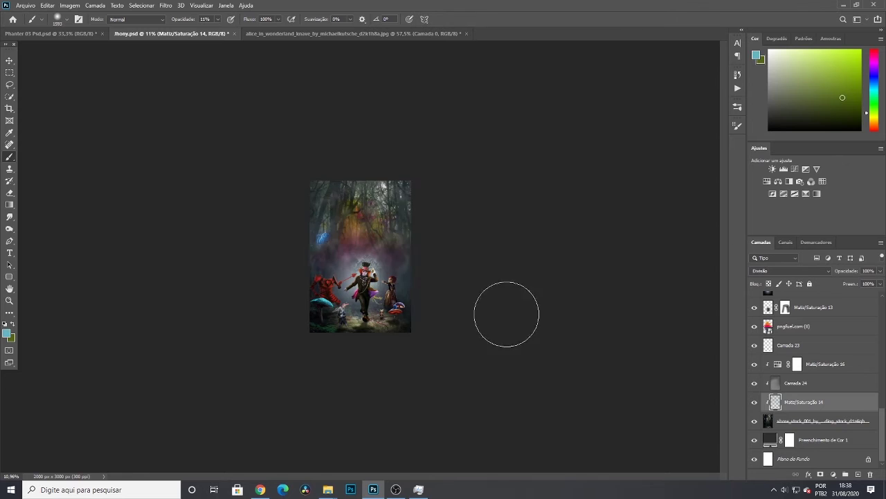
{"action": "scroll", "coordinate": [507, 314], "scroll_direction": "up", "scroll_amount": 3}
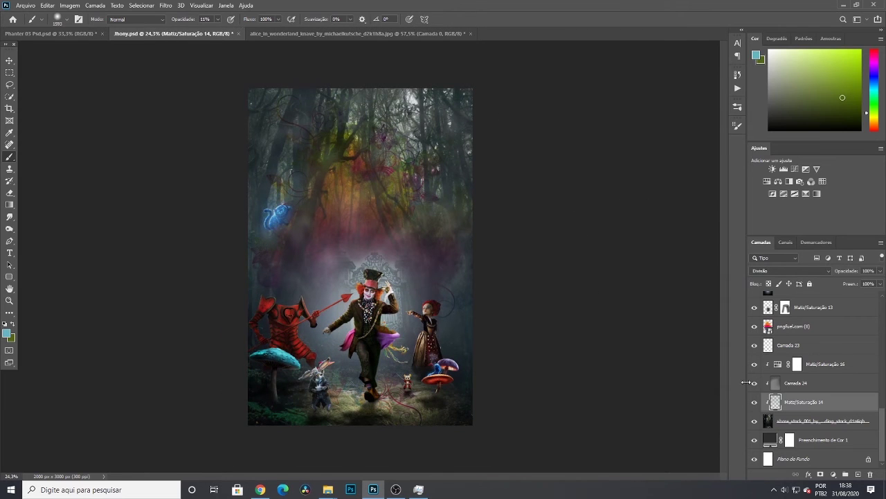
Try moving the pngfuel.com (94) copiar 2 layer down into the Cat group, and undo the move
{"action": "scroll", "coordinate": [821, 319], "scroll_direction": "up", "scroll_amount": 10}
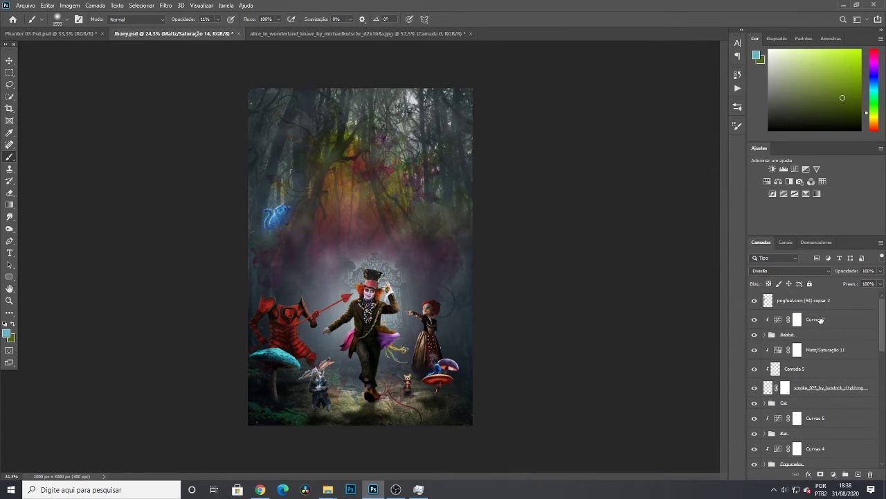
{"action": "left_click", "coordinate": [835, 302]}
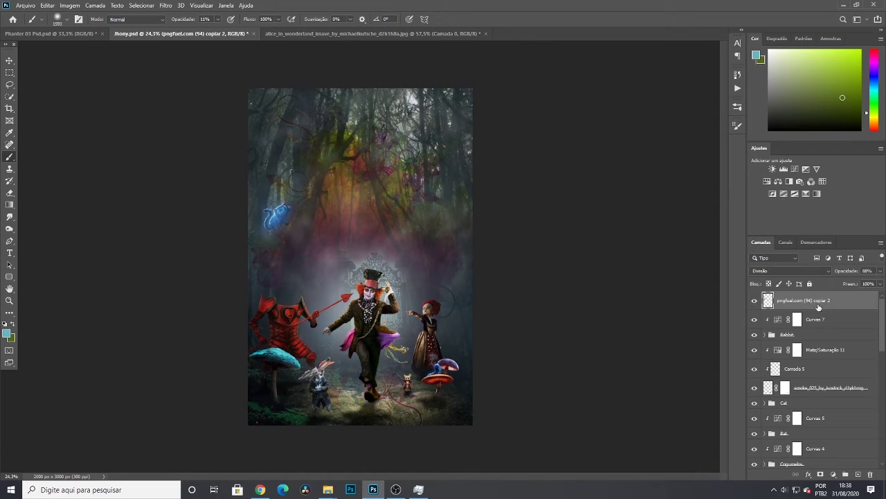
{"action": "left_click_drag", "start_coordinate": [819, 306], "coordinate": [766, 387]}
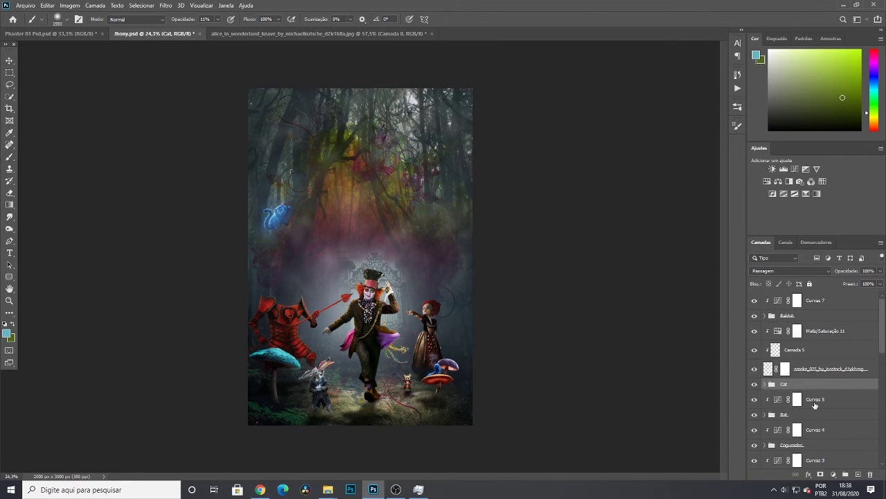
{"action": "double_click", "coordinate": [815, 405]}
{"action": "key", "text": "Escape"}
{"action": "scroll", "coordinate": [824, 405], "scroll_direction": "down", "scroll_amount": 2}
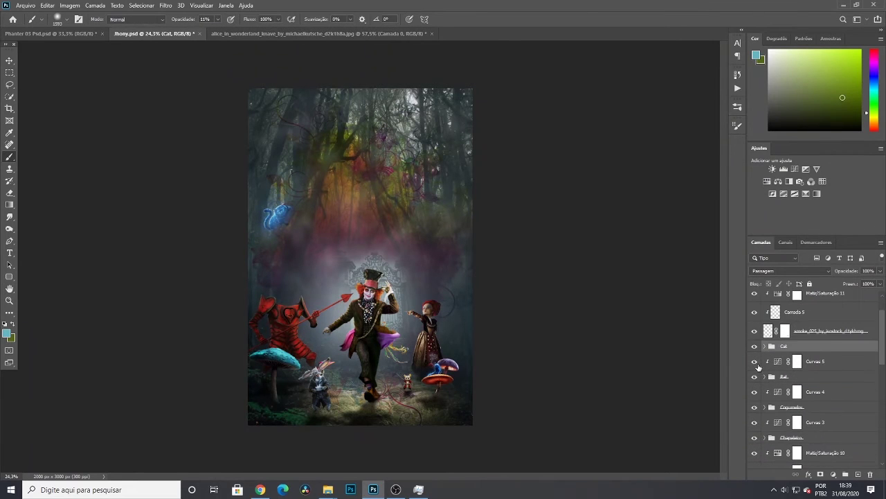
{"action": "key", "text": "ctrl+z"}
{"action": "key", "text": "ctrl+z"}
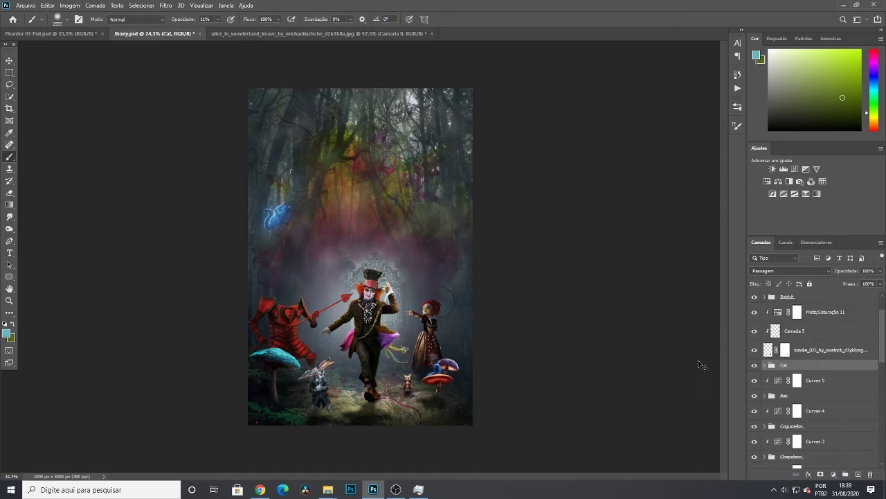
Place the pngfuel.com (94) copiar 2 layer unclipped at the top of the Cat group, directly above pngfuel.com (16) copiar
{"action": "scroll", "coordinate": [852, 346], "scroll_direction": "up", "scroll_amount": 2}
{"action": "left_click", "coordinate": [756, 301]}
{"action": "left_click", "coordinate": [756, 302]}
{"action": "left_click", "coordinate": [764, 403]}
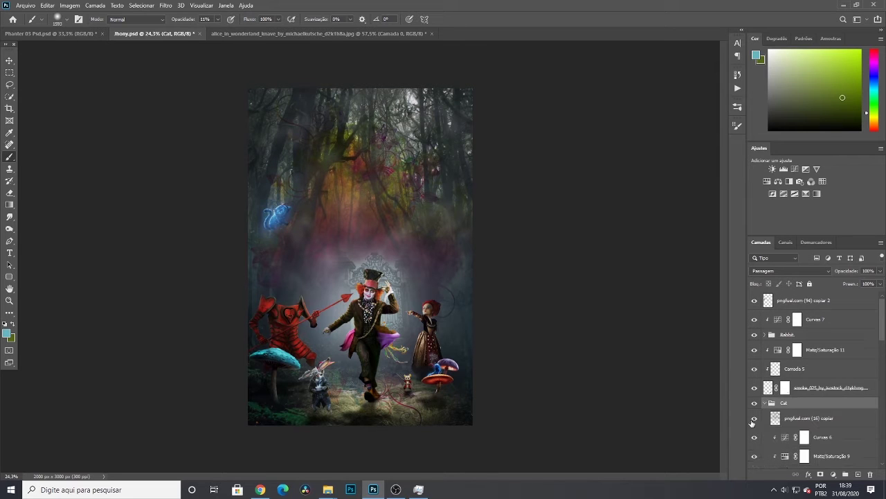
{"action": "left_click", "coordinate": [754, 420]}
{"action": "left_click", "coordinate": [754, 419]}
{"action": "left_click_drag", "start_coordinate": [836, 303], "coordinate": [815, 402]}
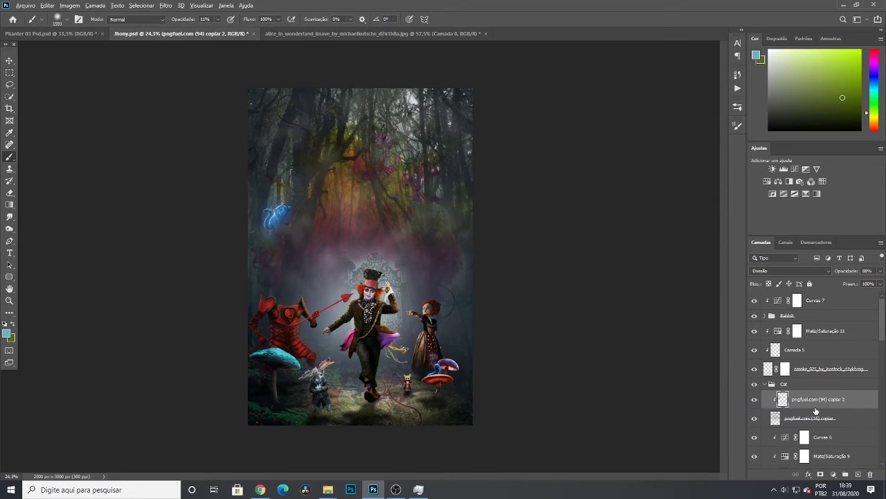
{"action": "scroll", "coordinate": [838, 423], "scroll_direction": "down", "scroll_amount": 1}
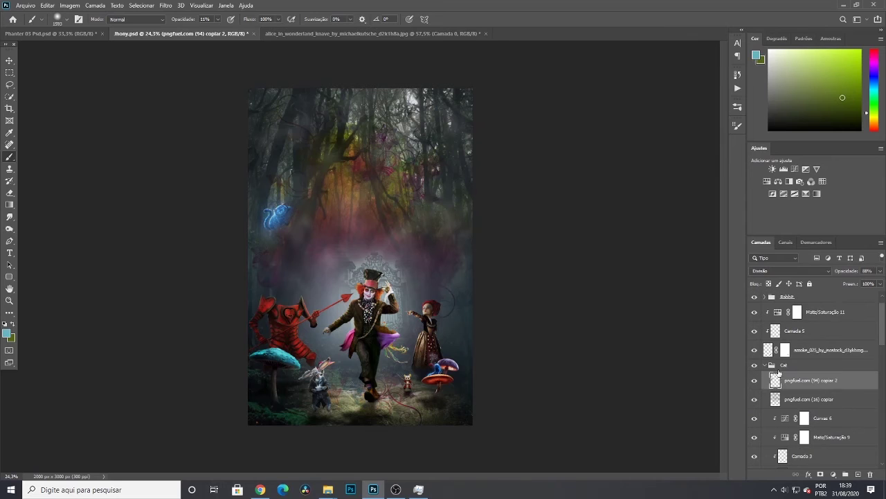
Try clipping pngfuel.com (94) copiar 2 to the Cat layer inside the group, undo it, and collapse the group
{"action": "left_click_drag", "start_coordinate": [778, 373], "coordinate": [856, 436]}
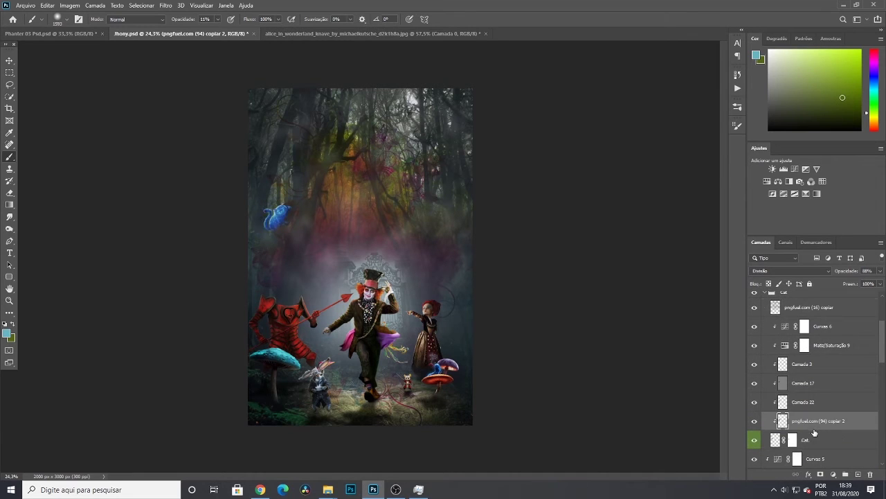
{"action": "key", "text": "ctrl+z"}
{"action": "scroll", "coordinate": [866, 429], "scroll_direction": "up", "scroll_amount": 3}
{"action": "left_click", "coordinate": [765, 385]}
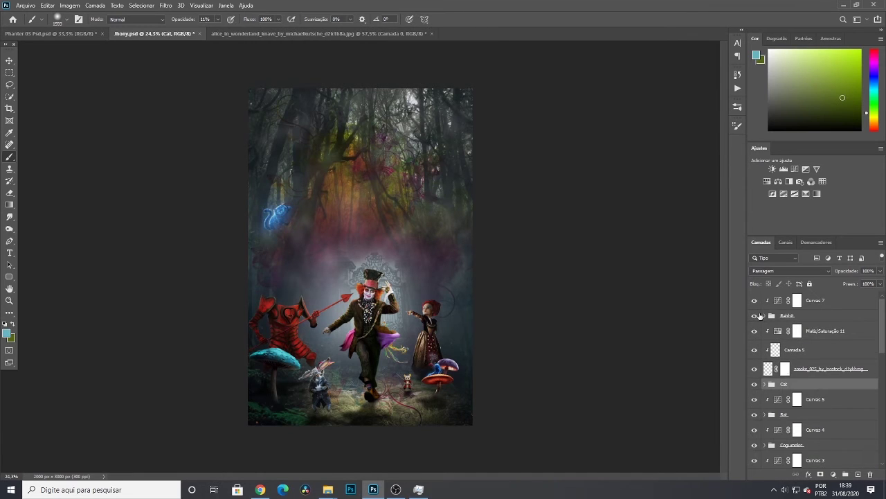
Add a gradient fill layer above Curvas 7 and set the gradient's starting colour to black
{"action": "left_click", "coordinate": [760, 316]}
{"action": "left_click", "coordinate": [823, 304]}
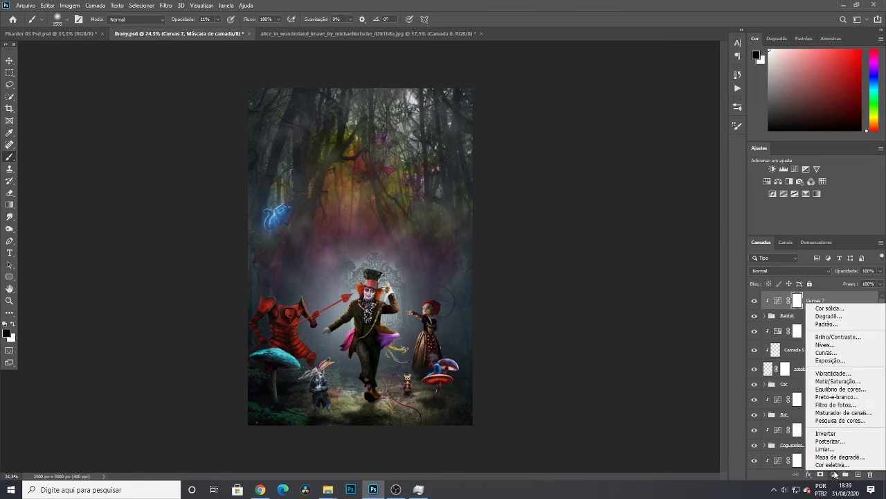
{"action": "left_click", "coordinate": [833, 474]}
{"action": "left_click", "coordinate": [829, 317]}
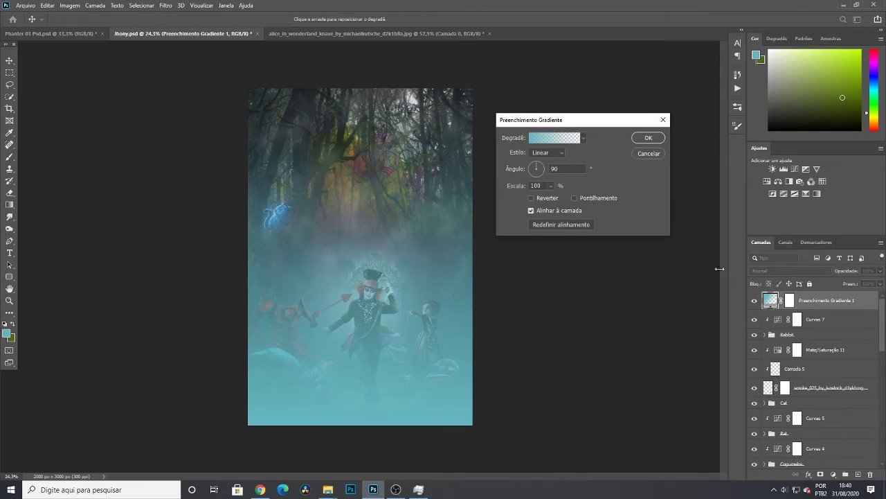
{"action": "left_click", "coordinate": [555, 141]}
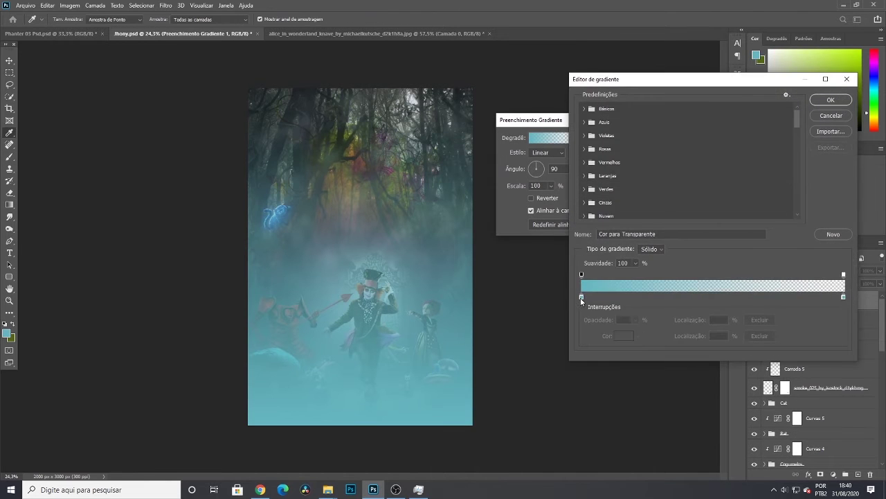
{"action": "left_click", "coordinate": [581, 298]}
{"action": "left_click", "coordinate": [623, 337]}
{"action": "left_click_drag", "start_coordinate": [575, 284], "coordinate": [677, 186]}
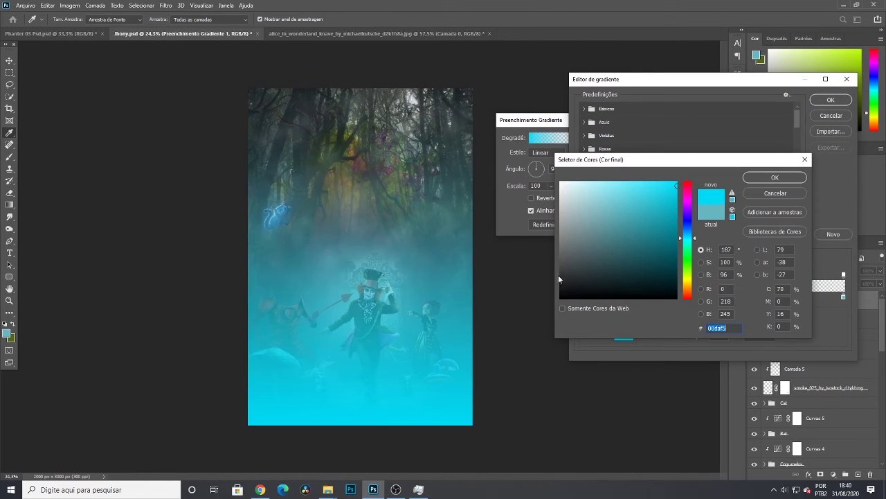
{"action": "left_click", "coordinate": [766, 194]}
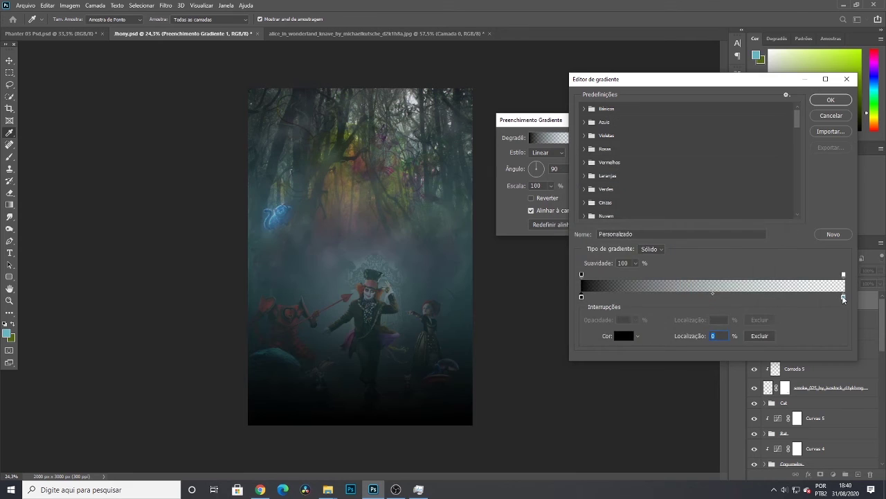
Set the gradient's end colour to teal #0094a6 and accept the gradient fill
{"action": "double_click", "coordinate": [844, 297]}
{"action": "left_click_drag", "start_coordinate": [617, 207], "coordinate": [670, 241]}
{"action": "left_click", "coordinate": [779, 174]}
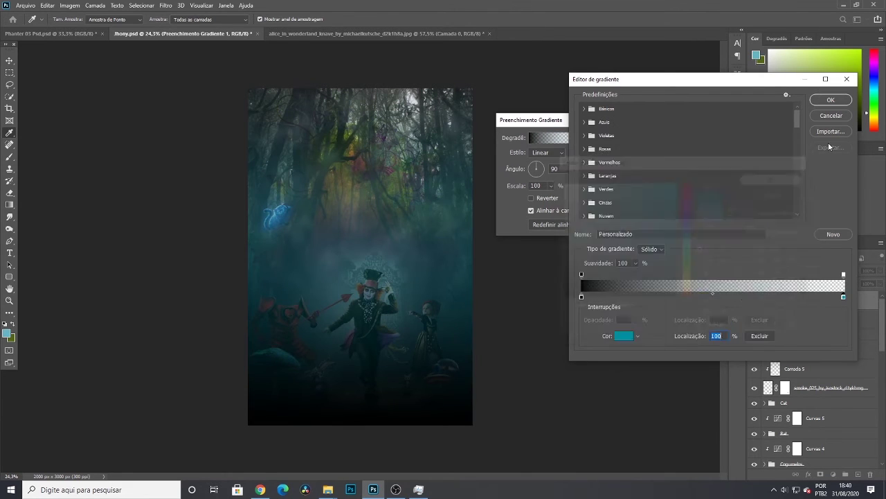
{"action": "left_click", "coordinate": [831, 100]}
{"action": "left_click", "coordinate": [645, 138]}
Set the gradient fill layer's blend mode to Subexposição Linear (Adicionar)
{"action": "left_click", "coordinate": [782, 258]}
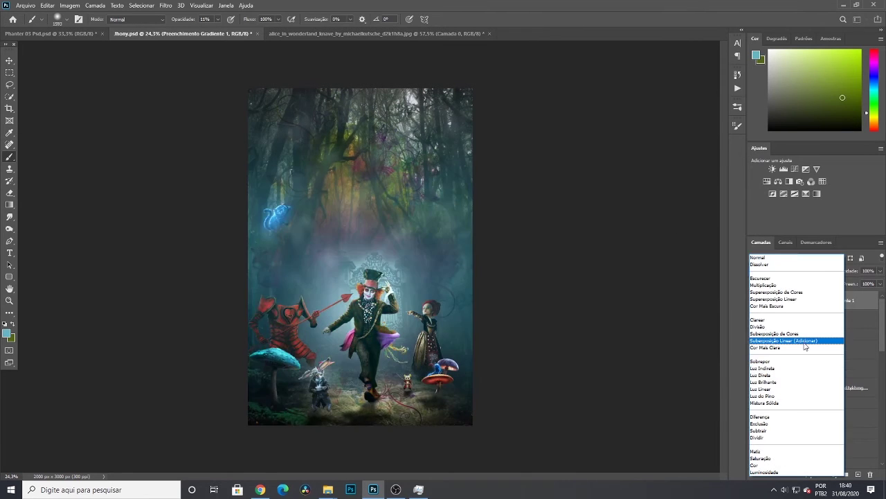
{"action": "left_click", "coordinate": [805, 341]}
{"action": "scroll", "coordinate": [618, 317], "scroll_direction": "down", "scroll_amount": 2}
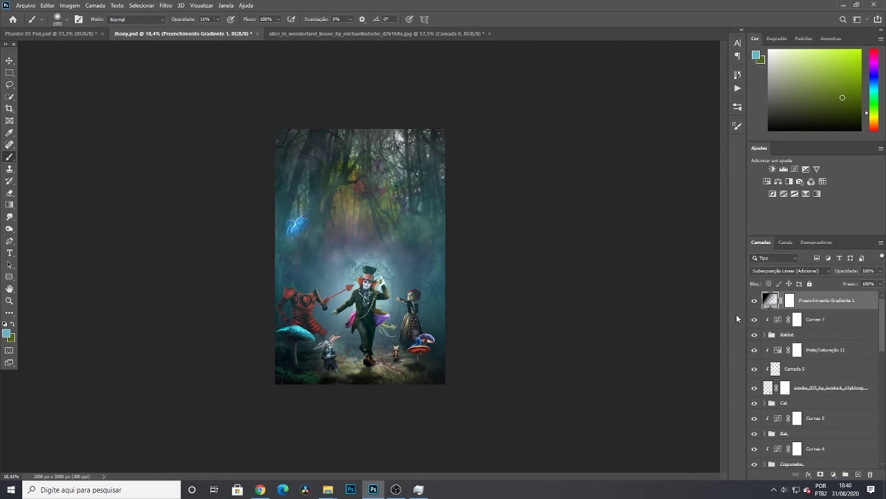
Compare the whole composition with and without the teal gradient fill layer
{"action": "left_click", "coordinate": [754, 300]}
{"action": "left_click", "coordinate": [754, 300]}
{"action": "left_click", "coordinate": [755, 300]}
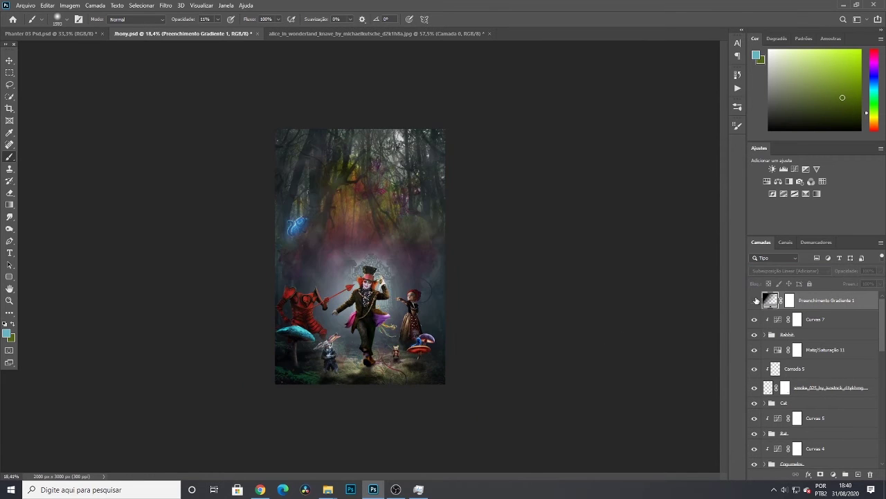
{"action": "left_click", "coordinate": [754, 300]}
{"action": "left_click", "coordinate": [755, 299]}
{"action": "left_click", "coordinate": [755, 300]}
{"action": "left_click", "coordinate": [755, 300]}
{"action": "left_click", "coordinate": [755, 300]}
Try the Clarear blend mode on the gradient fill, compare its effect, and restore Subexposição Linear (Adicionar)
{"action": "left_click", "coordinate": [790, 270]}
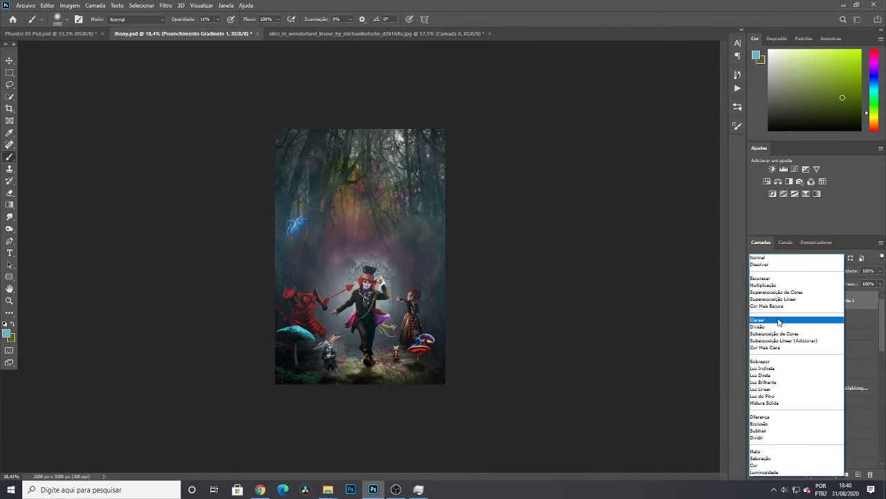
{"action": "left_click", "coordinate": [778, 321]}
{"action": "left_click", "coordinate": [755, 300]}
{"action": "left_click", "coordinate": [755, 300]}
{"action": "left_click", "coordinate": [778, 271]}
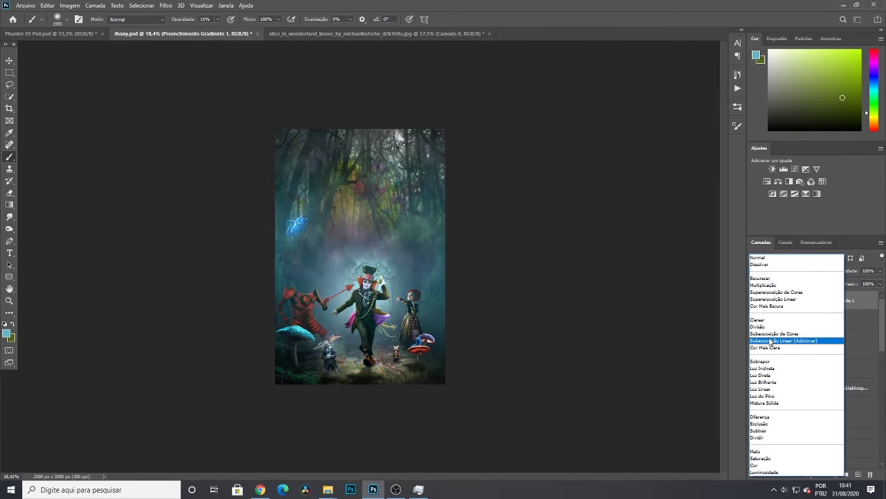
{"action": "left_click", "coordinate": [771, 340]}
Change the end colour of the Preenchimento Gradiente 1 gradient to a dark muted green and accept the fill
{"action": "double_click", "coordinate": [767, 295]}
{"action": "left_click", "coordinate": [569, 138]}
{"action": "double_click", "coordinate": [615, 339]}
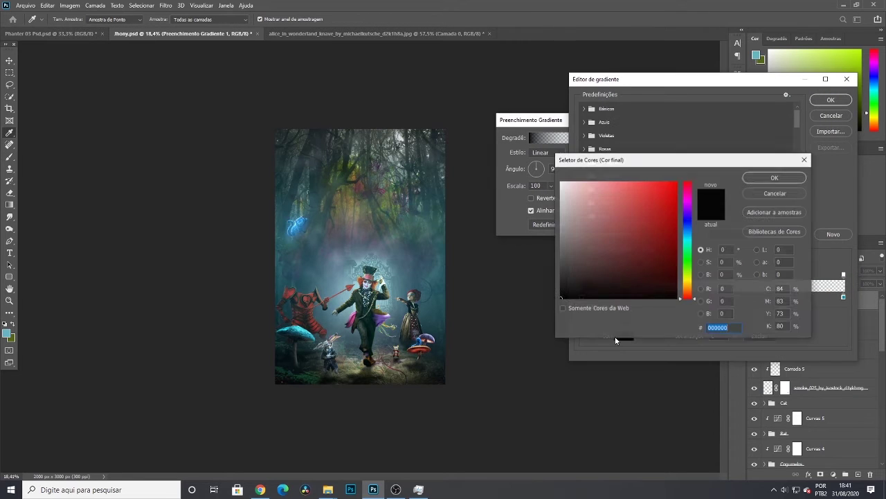
{"action": "left_click", "coordinate": [774, 178]}
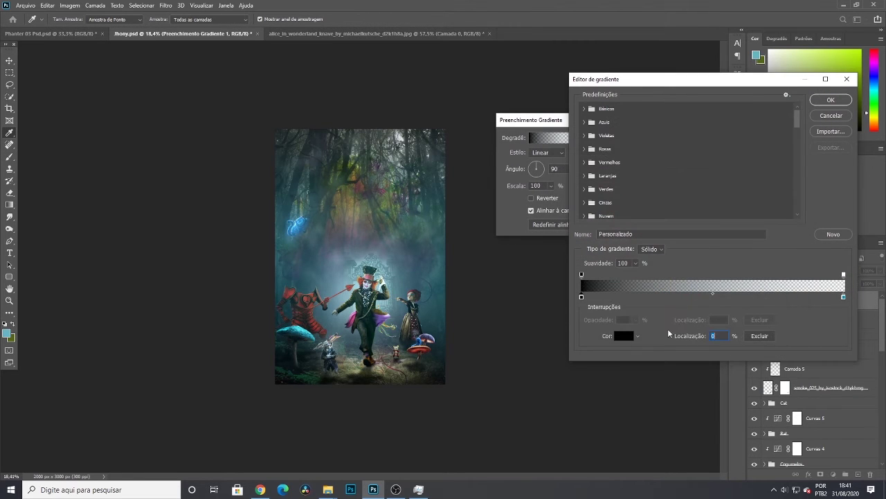
{"action": "left_click", "coordinate": [621, 338]}
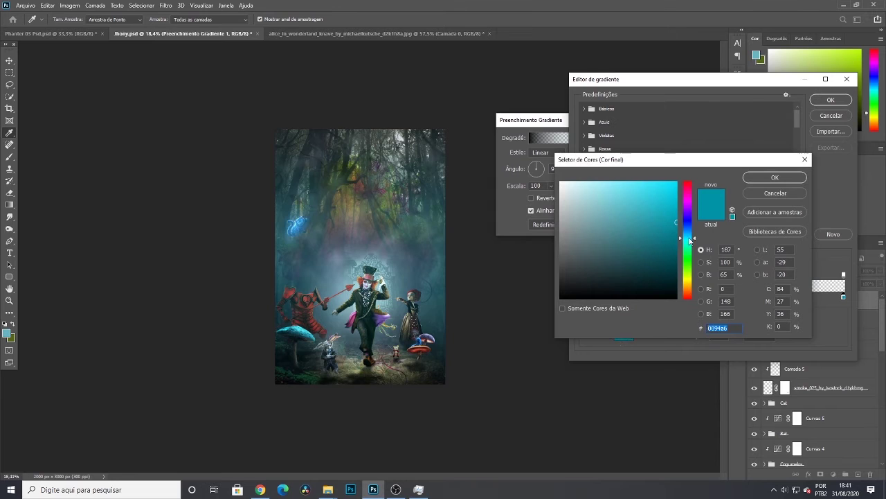
{"action": "mouse_move", "coordinate": [690, 240]}
{"action": "left_mouse_down"}
{"action": "mouse_move", "coordinate": [680, 212]}
{"action": "mouse_move", "coordinate": [643, 216]}
{"action": "mouse_move", "coordinate": [598, 188]}
{"action": "left_mouse_up"}
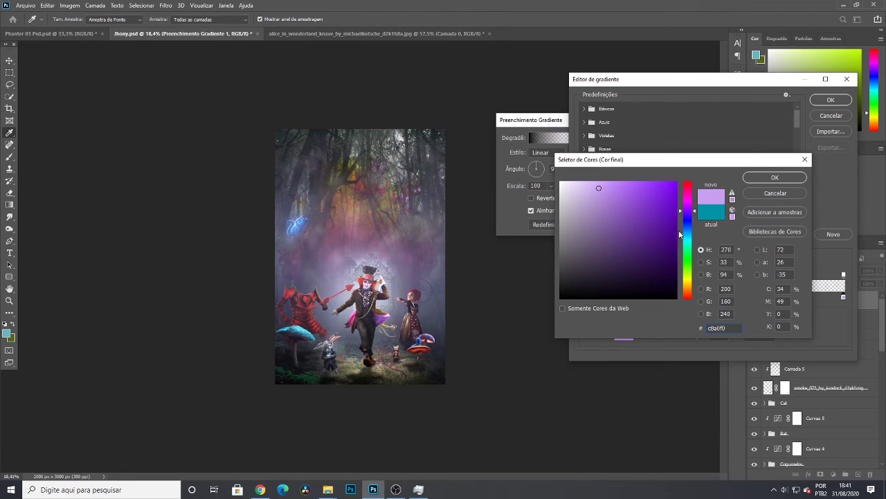
{"action": "left_click_drag", "start_coordinate": [678, 230], "coordinate": [690, 249]}
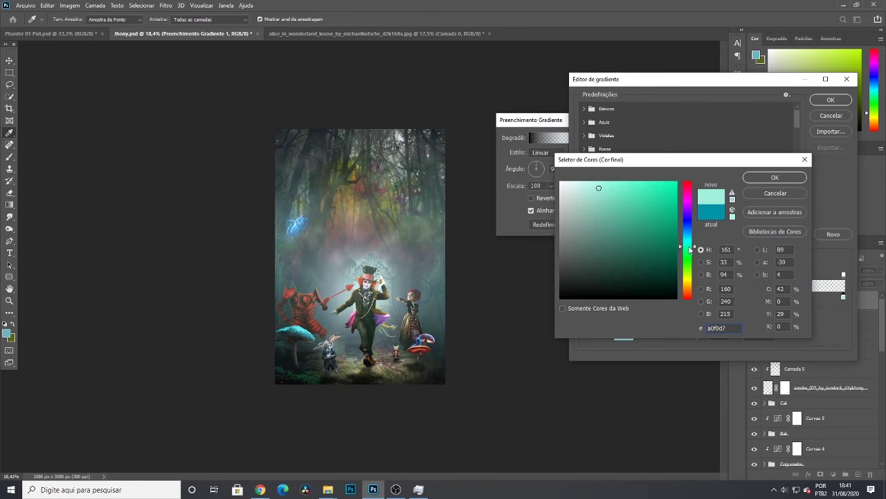
{"action": "mouse_move", "coordinate": [600, 190]}
{"action": "left_mouse_down"}
{"action": "mouse_move", "coordinate": [619, 204]}
{"action": "mouse_move", "coordinate": [609, 246]}
{"action": "mouse_move", "coordinate": [629, 266]}
{"action": "left_mouse_up"}
{"action": "left_click", "coordinate": [775, 178]}
{"action": "left_click", "coordinate": [831, 100]}
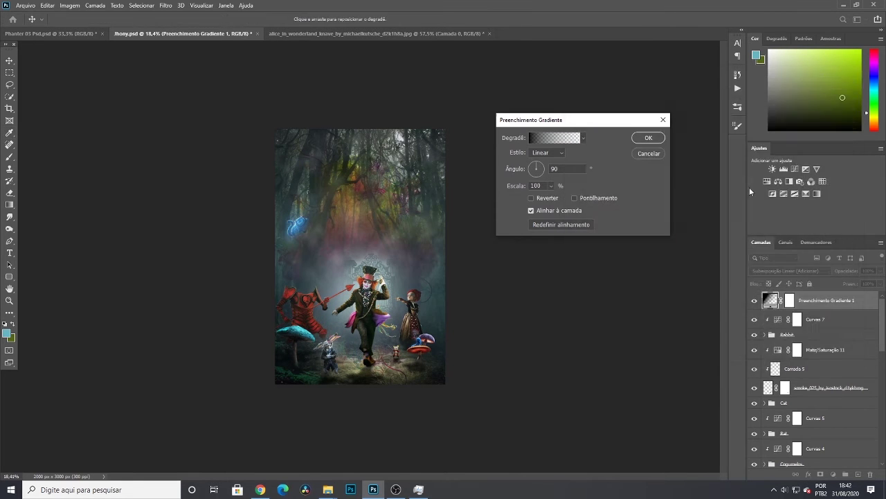
{"action": "left_click", "coordinate": [659, 140]}
Compare the image with and without the recoloured gradient fill layer
{"action": "left_click", "coordinate": [754, 300]}
{"action": "left_click", "coordinate": [754, 300]}
{"action": "left_click", "coordinate": [754, 301]}
{"action": "left_click", "coordinate": [754, 301]}
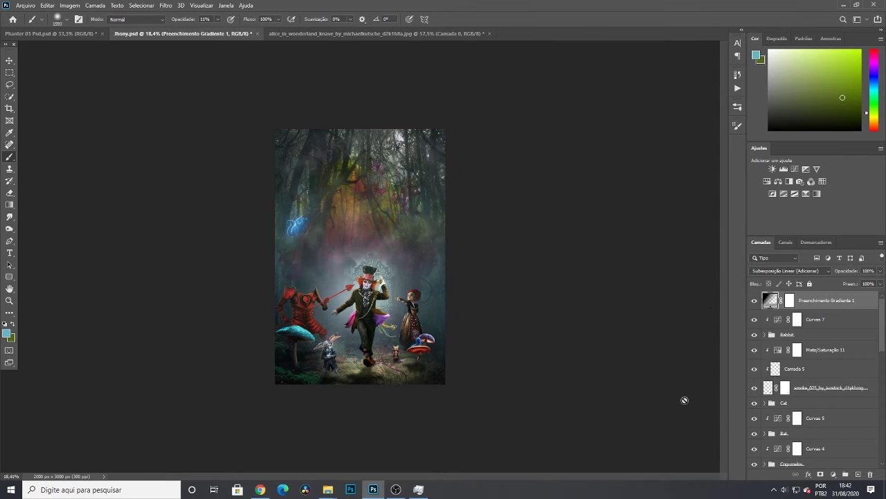
Add a Pesquisa de cores adjustment above the gradient fill using Candlelight.CUBE, and set its opacity to 16%
{"action": "left_click", "coordinate": [833, 474]}
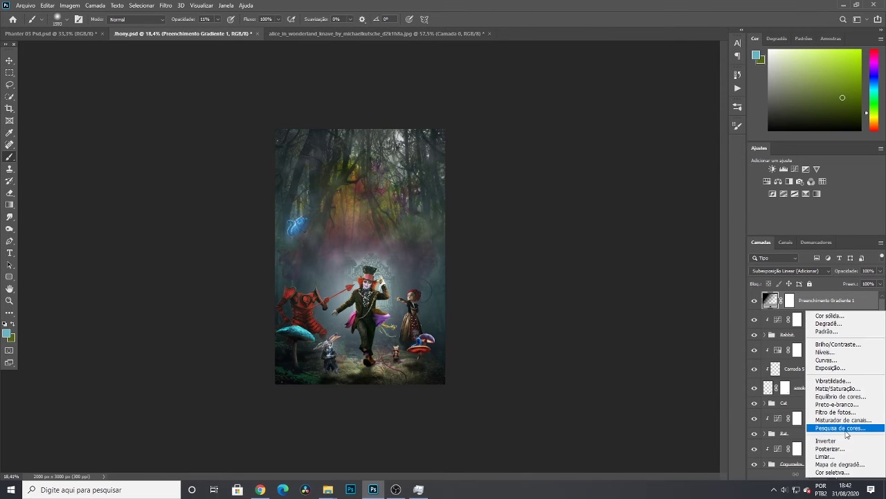
{"action": "left_click", "coordinate": [824, 430]}
{"action": "left_click", "coordinate": [796, 243]}
{"action": "left_click", "coordinate": [796, 57]}
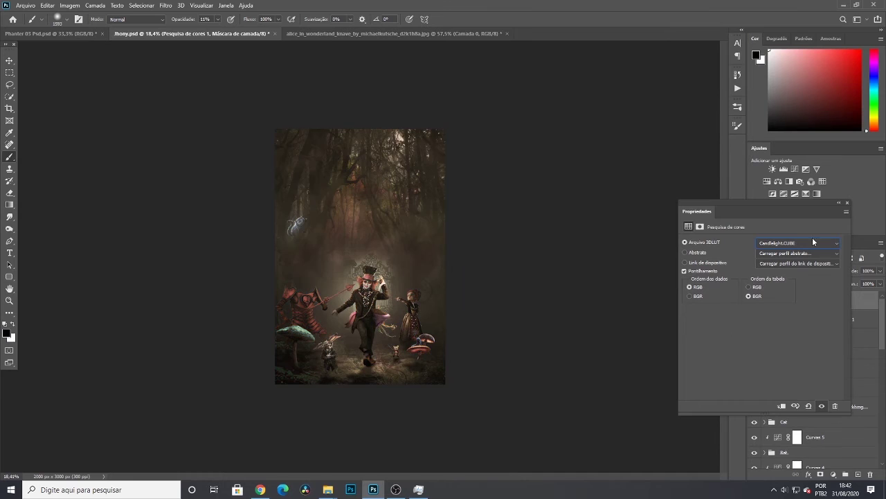
{"action": "left_click", "coordinate": [847, 204]}
{"action": "left_click_drag", "start_coordinate": [846, 271], "coordinate": [509, 300]}
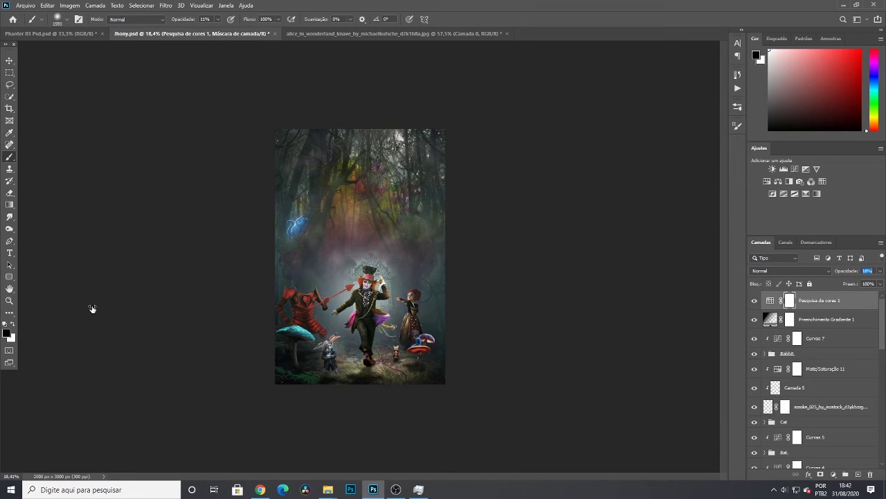
Add a second Pesquisa de cores adjustment at the top of the stack with the EdgyAmber.3DL look
{"action": "scroll", "coordinate": [552, 315], "scroll_direction": "up", "scroll_amount": 3}
{"action": "scroll", "coordinate": [551, 314], "scroll_direction": "down", "scroll_amount": 1}
{"action": "left_click", "coordinate": [833, 475]}
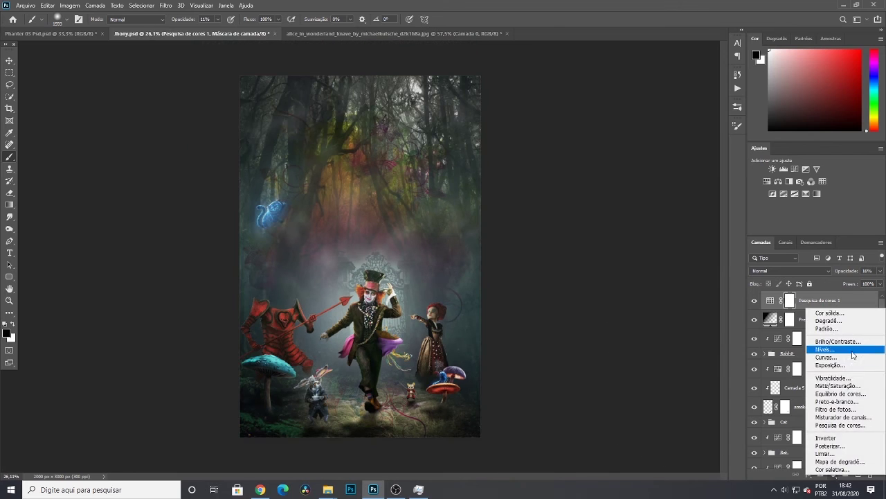
{"action": "left_click", "coordinate": [834, 430]}
{"action": "left_click", "coordinate": [796, 243]}
{"action": "left_click", "coordinate": [805, 92]}
Try the FallColors.look, filmstock_50.3dl and FoggyNight.3DL looks on the Pesquisa de cores 2 adjustment, lower its opacity, and delete it
{"action": "left_click", "coordinate": [805, 244]}
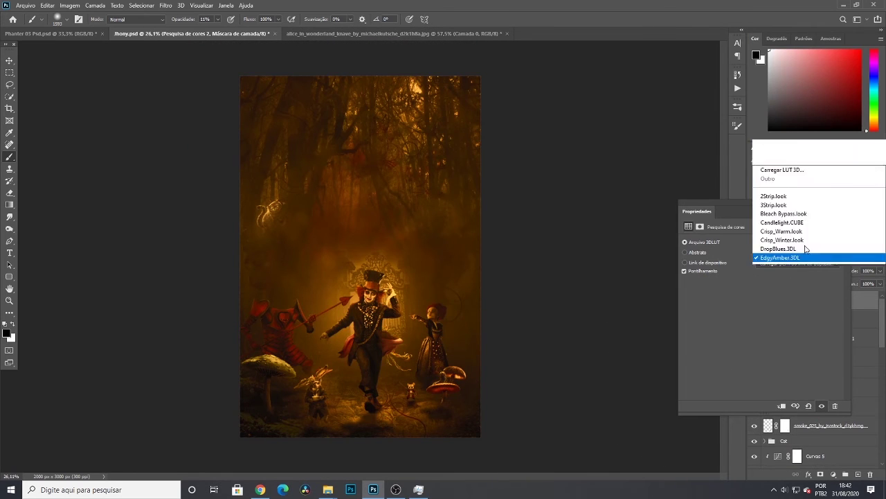
{"action": "left_click", "coordinate": [806, 108]}
{"action": "left_click", "coordinate": [797, 242]}
{"action": "left_click", "coordinate": [796, 102]}
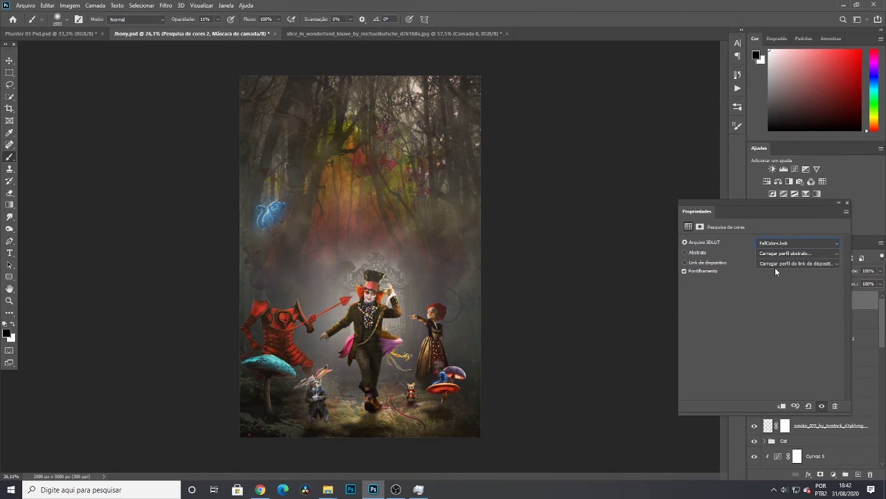
{"action": "left_click", "coordinate": [796, 242]}
{"action": "left_click", "coordinate": [782, 110]}
{"action": "left_click", "coordinate": [789, 243]}
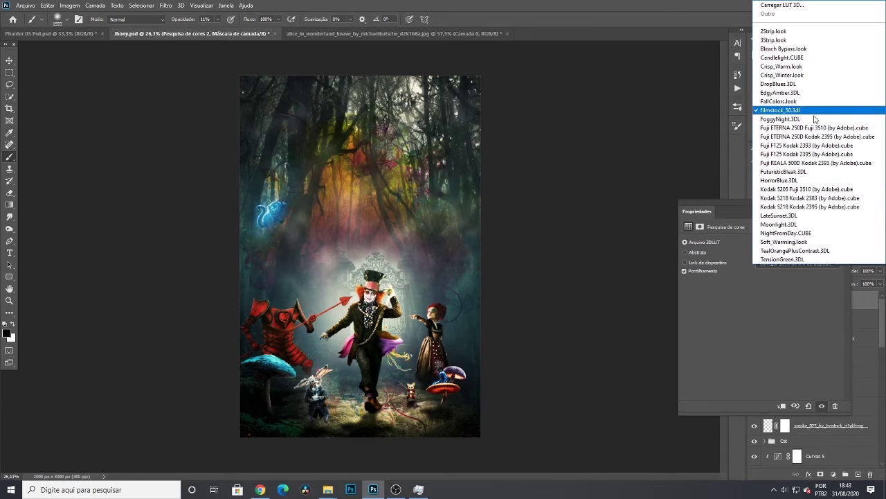
{"action": "left_click", "coordinate": [815, 119]}
{"action": "left_click", "coordinate": [846, 204]}
{"action": "left_click_drag", "start_coordinate": [846, 270], "coordinate": [586, 277]}
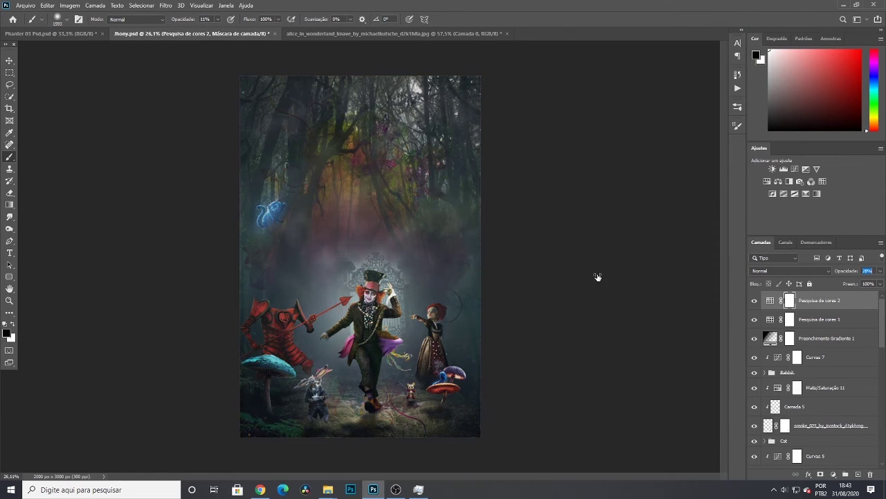
{"action": "key", "text": "Delete"}
Add a new Pesquisa de cores adjustment at the top of the stack and preview the Fuji ETERNA 250D and Fuji F125 looks
{"action": "left_click", "coordinate": [831, 475]}
{"action": "left_click", "coordinate": [852, 423]}
{"action": "left_click", "coordinate": [795, 243]}
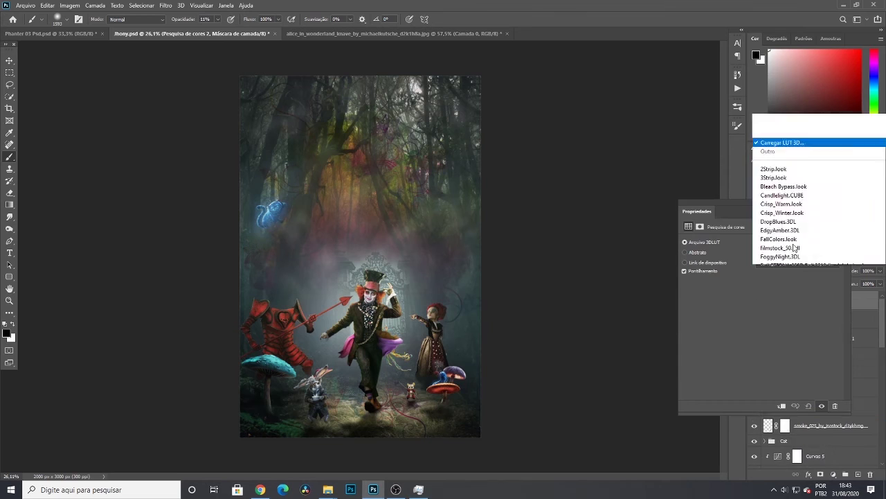
{"action": "left_click", "coordinate": [796, 127]}
{"action": "left_click", "coordinate": [774, 245]}
{"action": "left_click", "coordinate": [828, 137]}
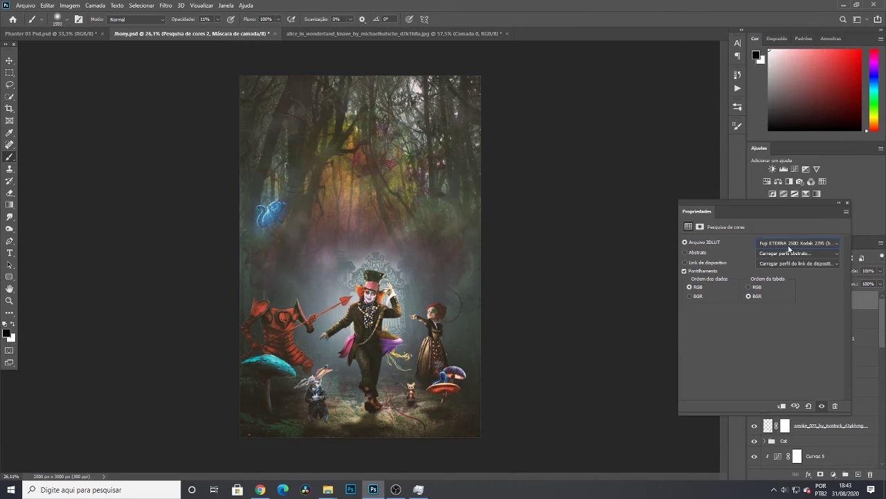
{"action": "left_click", "coordinate": [798, 246]}
{"action": "left_click", "coordinate": [814, 146]}
{"action": "left_click", "coordinate": [791, 245]}
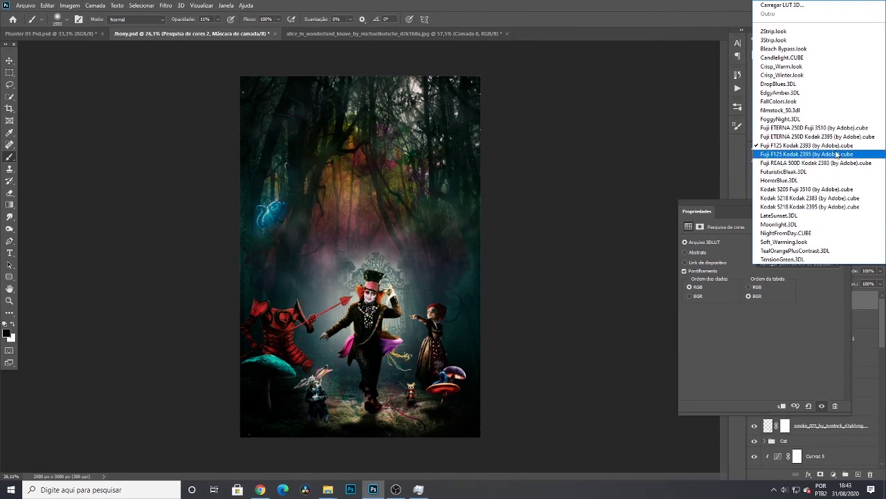
{"action": "left_click", "coordinate": [837, 154]}
{"action": "left_click", "coordinate": [801, 245]}
Preview FuturisticBleak.3DL and Kodak 5205 Fuji 3510 on the new colour lookup, and settle on the HorrorBlue.3DL look
{"action": "left_click", "coordinate": [822, 171]}
{"action": "left_click", "coordinate": [790, 251]}
{"action": "left_click", "coordinate": [790, 244]}
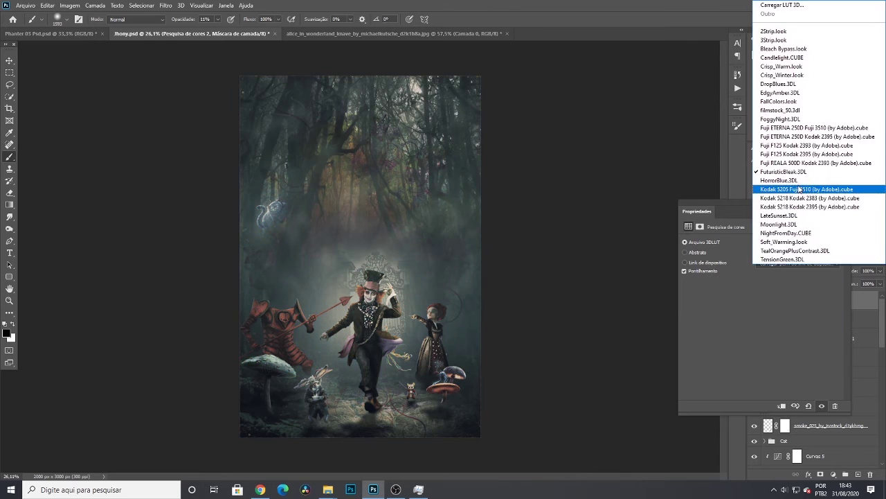
{"action": "left_click", "coordinate": [799, 190]}
{"action": "left_click", "coordinate": [799, 251]}
{"action": "left_click", "coordinate": [799, 243]}
{"action": "left_click", "coordinate": [803, 181]}
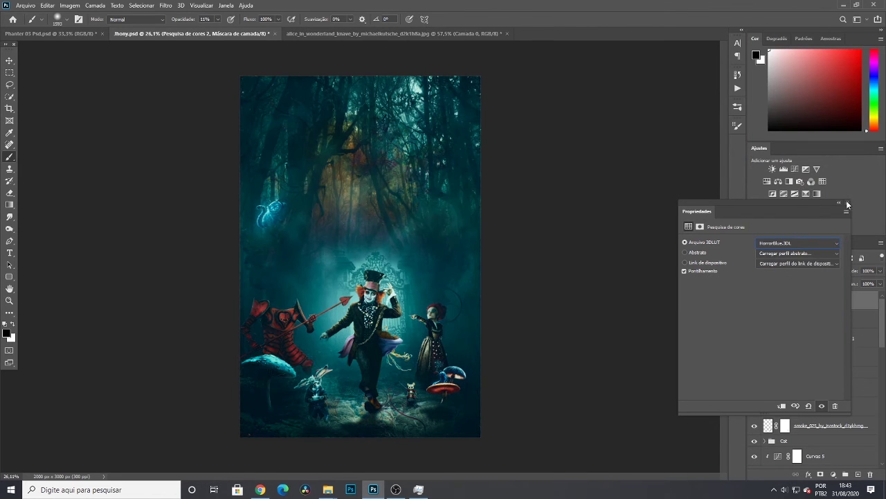
{"action": "left_click", "coordinate": [846, 203]}
Try other blend modes on Pesquisa de cores 1, comparing with Pesquisa de cores 2 hidden and shown
{"action": "left_click", "coordinate": [816, 272]}
{"action": "left_click", "coordinate": [814, 278]}
{"action": "left_click", "coordinate": [755, 300]}
{"action": "left_click", "coordinate": [808, 319]}
{"action": "left_click", "coordinate": [798, 272]}
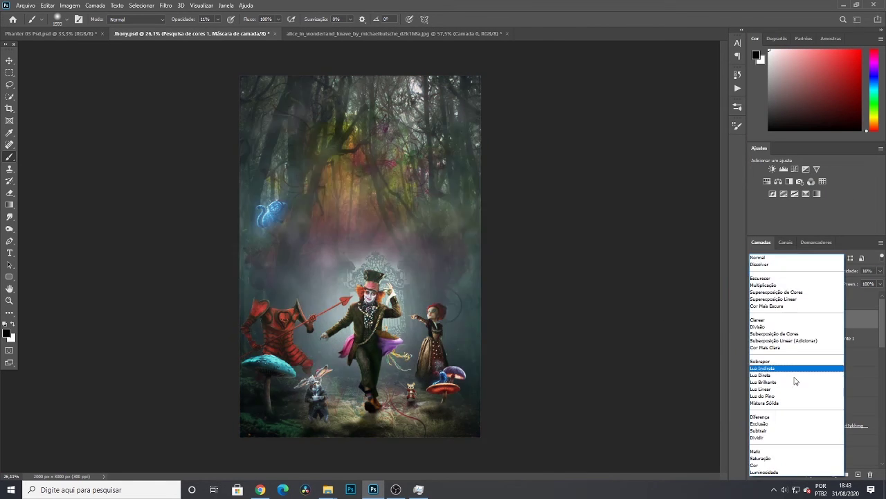
{"action": "left_click", "coordinate": [796, 258]}
{"action": "left_click", "coordinate": [755, 301]}
{"action": "left_click", "coordinate": [795, 274]}
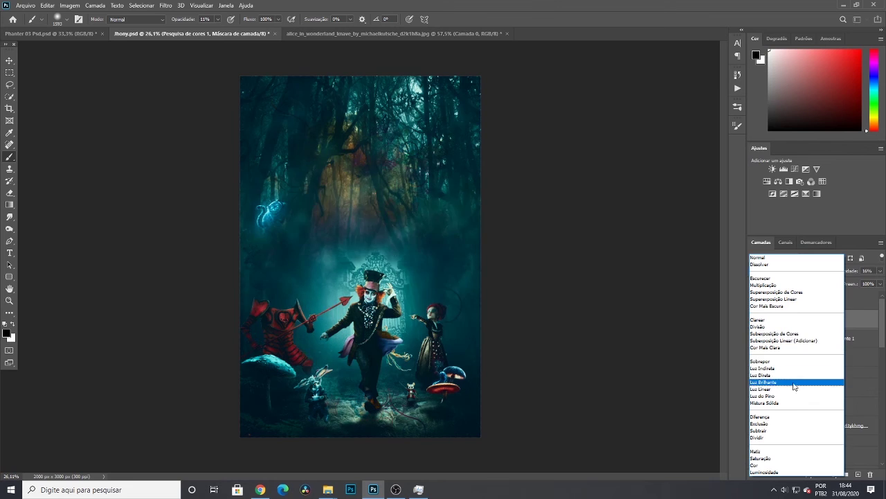
{"action": "left_click", "coordinate": [795, 369]}
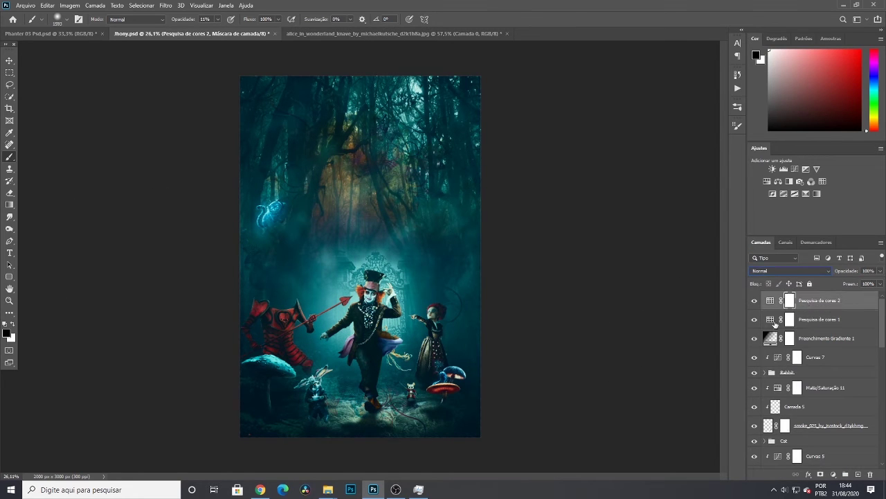
Keep Pesquisa de cores 2 in Normal blend mode and set its opacity to 16%
{"action": "left_click", "coordinate": [796, 270]}
{"action": "left_click", "coordinate": [793, 258]}
{"action": "left_click", "coordinate": [804, 300]}
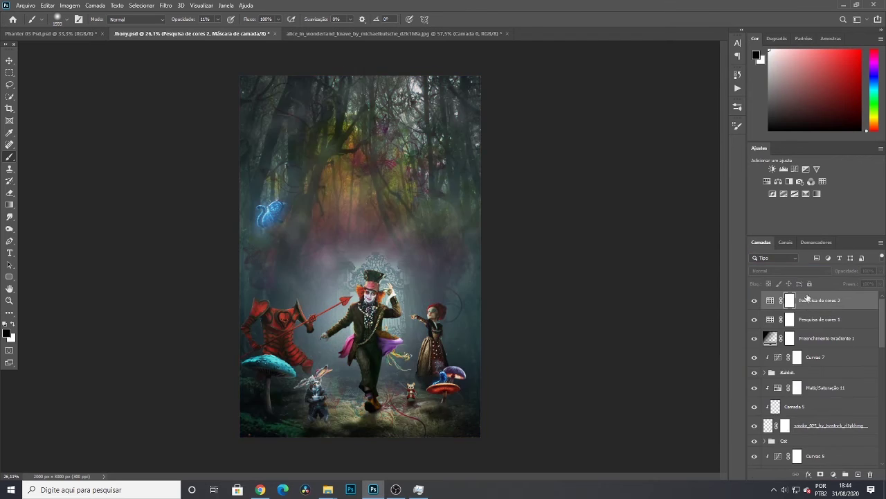
{"action": "left_click", "coordinate": [799, 270]}
{"action": "left_click", "coordinate": [631, 347]}
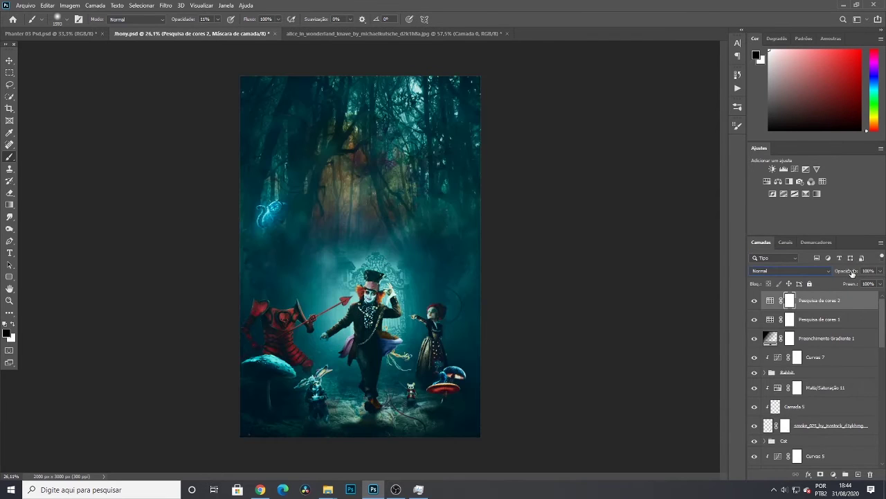
{"action": "left_click_drag", "start_coordinate": [852, 273], "coordinate": [22, 282]}
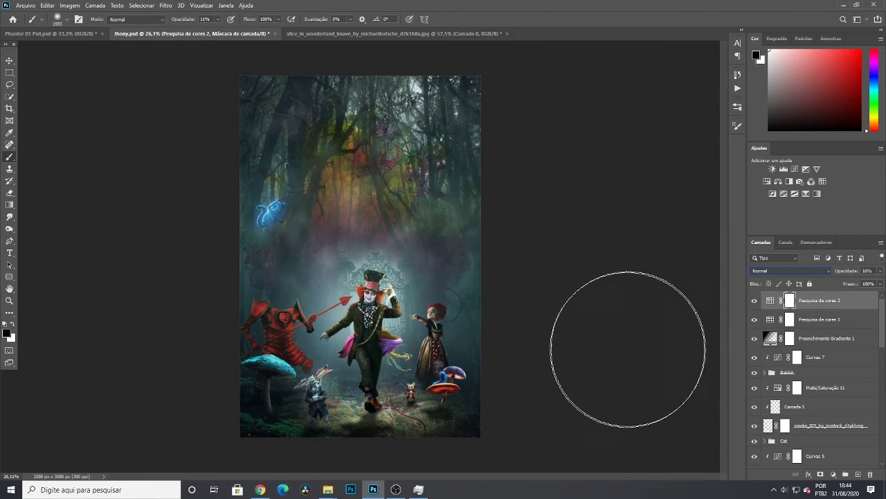
Stamp all visible layers onto a new layer, duplicate it, and open the copy in the Camera Raw filter
{"action": "left_click", "coordinate": [9, 61]}
{"action": "scroll", "coordinate": [626, 298], "scroll_direction": "down", "scroll_amount": 2}
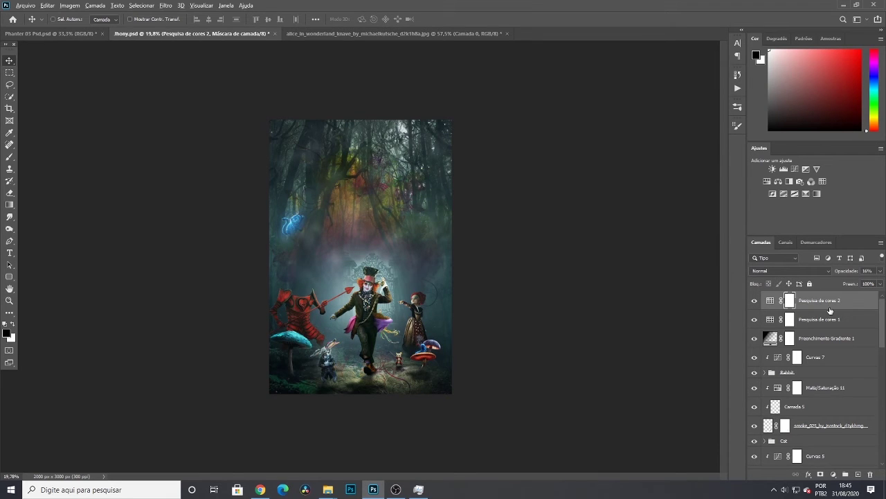
{"action": "key", "text": "ctrl+shift+alt+e"}
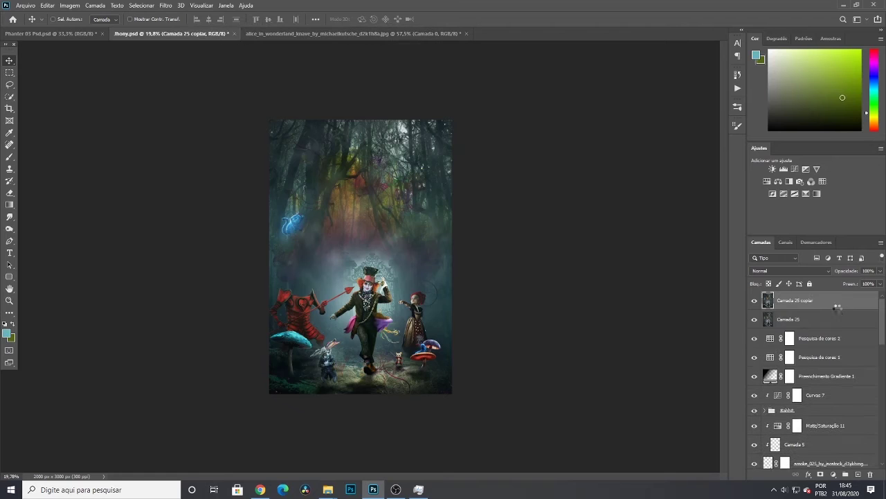
{"action": "key", "text": "ctrl+shift+a"}
Show the before and after versions side by side and apply a slight dark post-crop vignette
{"action": "left_click", "coordinate": [651, 443]}
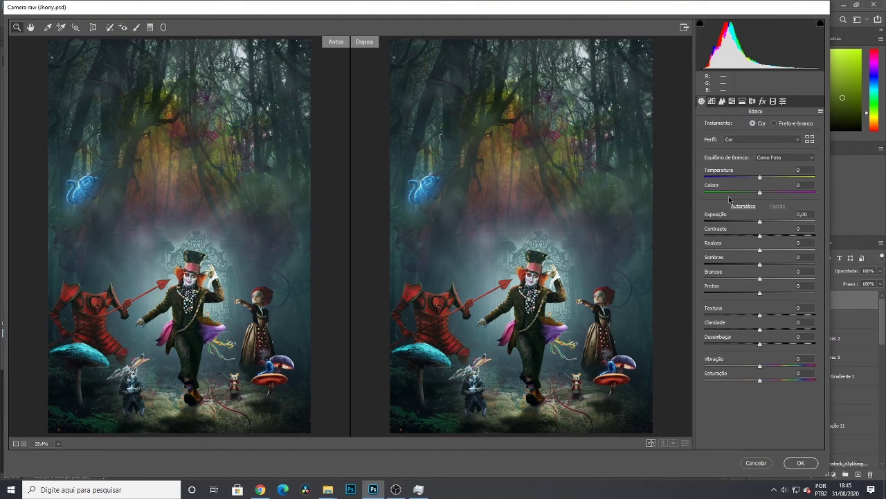
{"action": "left_click", "coordinate": [762, 101]}
{"action": "left_click_drag", "start_coordinate": [759, 221], "coordinate": [756, 221]}
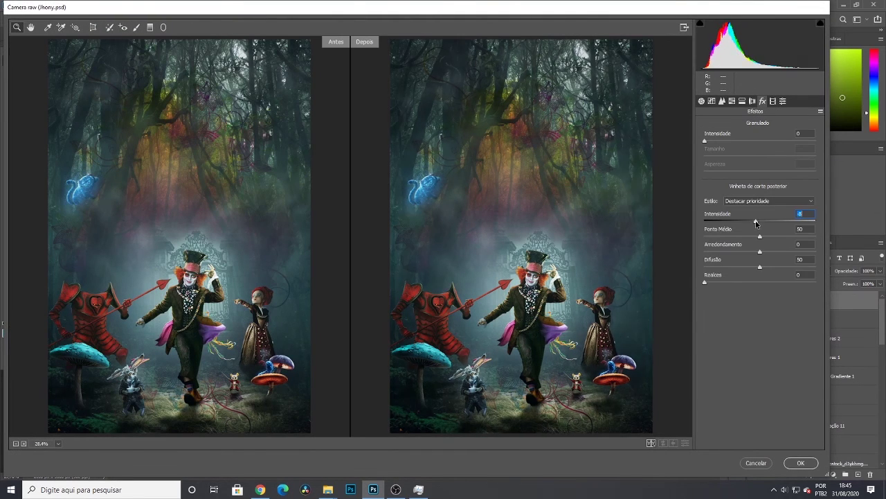
Try tinting the highlights with several split-toning hues at low saturation, and reset the saturation
{"action": "left_click", "coordinate": [742, 101]}
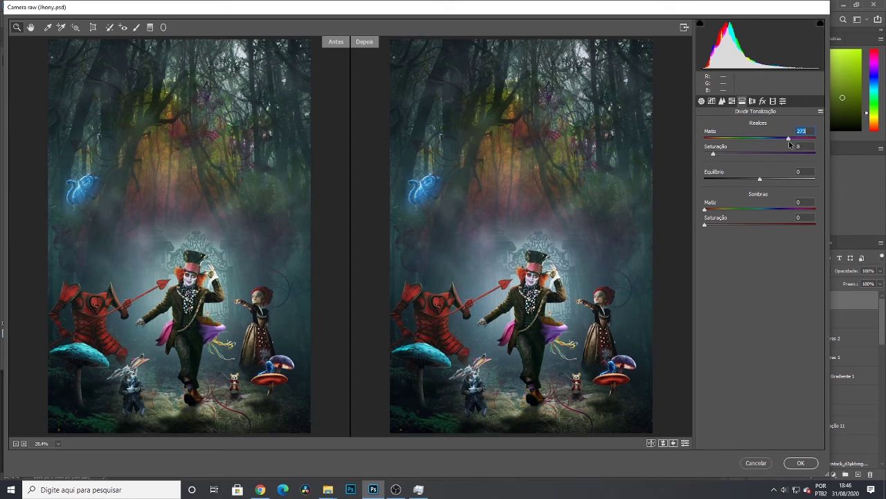
{"action": "left_click_drag", "start_coordinate": [790, 142], "coordinate": [764, 142]}
{"action": "left_click_drag", "start_coordinate": [715, 155], "coordinate": [708, 157]}
{"action": "left_click_drag", "start_coordinate": [765, 140], "coordinate": [718, 142]}
{"action": "double_click", "coordinate": [713, 155]}
Set the HSL saturation of Vermelhos to +5, Laranjas to +6 and Verdes to +6, and strongly boost Águas
{"action": "left_click", "coordinate": [731, 101]}
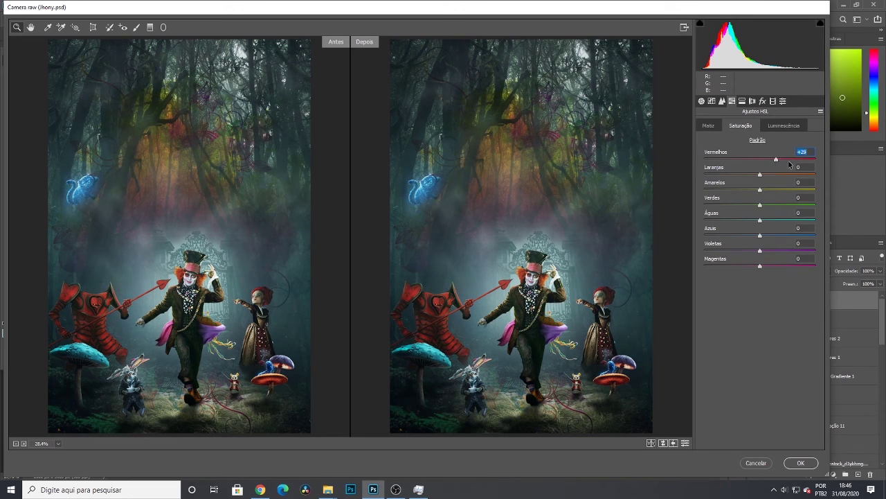
{"action": "left_click_drag", "start_coordinate": [760, 174], "coordinate": [765, 209]}
{"action": "key", "text": "Tab"}
{"action": "key", "text": "Tab"}
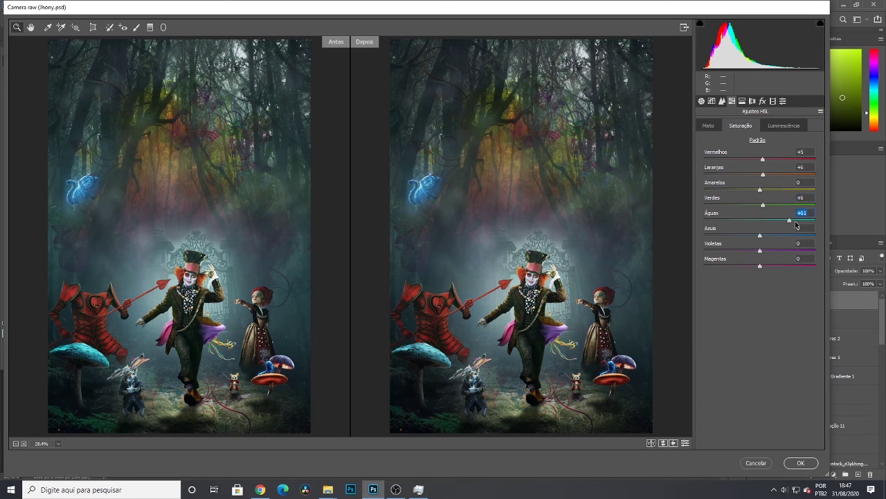
{"action": "key", "text": "Tab"}
Add a highlight point and a shadow point to the RGB tone curve, keeping the curve nearly straight
{"action": "left_click", "coordinate": [722, 101]}
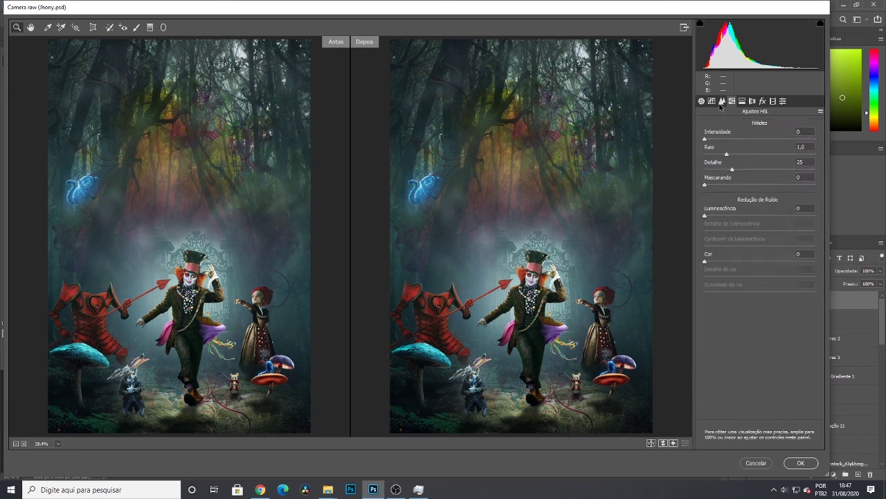
{"action": "left_click", "coordinate": [712, 101]}
{"action": "left_click_drag", "start_coordinate": [788, 198], "coordinate": [786, 199]}
{"action": "left_click_drag", "start_coordinate": [731, 256], "coordinate": [728, 257]}
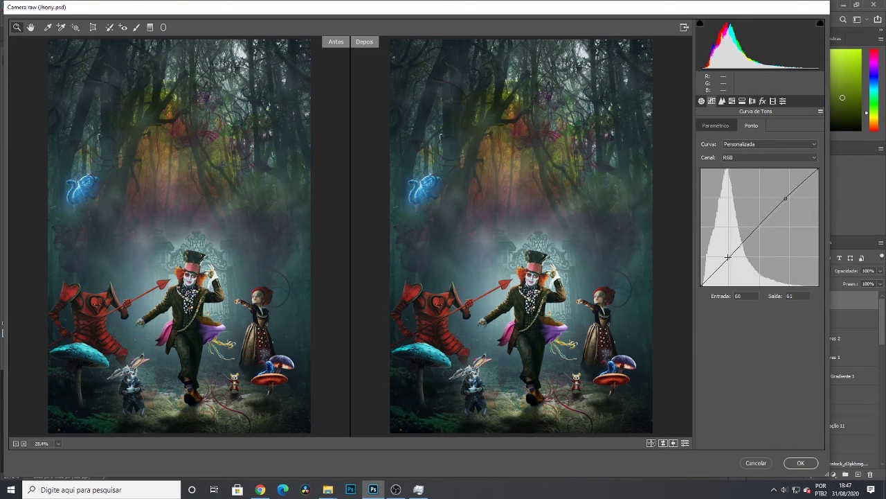
Set Exposição to +0,05 and Contraste to +2, slightly fine-tune the remaining tones and Textura, and apply the Camera Raw filter
{"action": "left_click", "coordinate": [701, 101]}
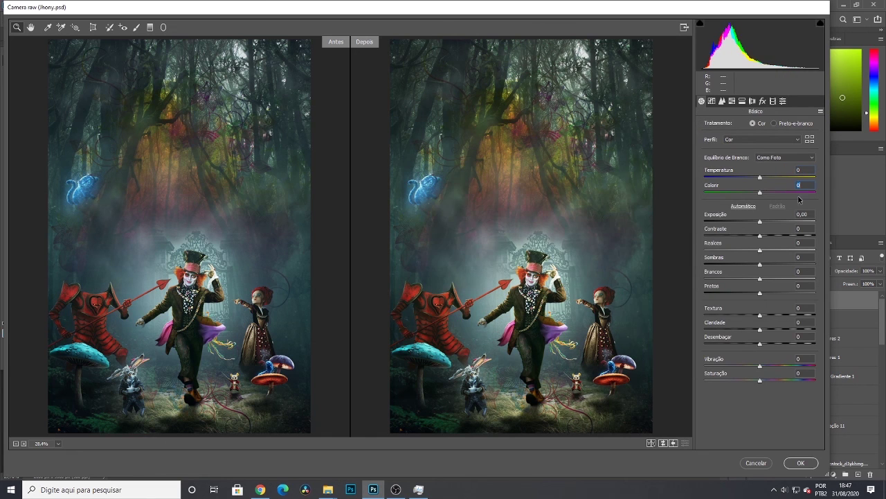
{"action": "left_click_drag", "start_coordinate": [759, 222], "coordinate": [766, 255]}
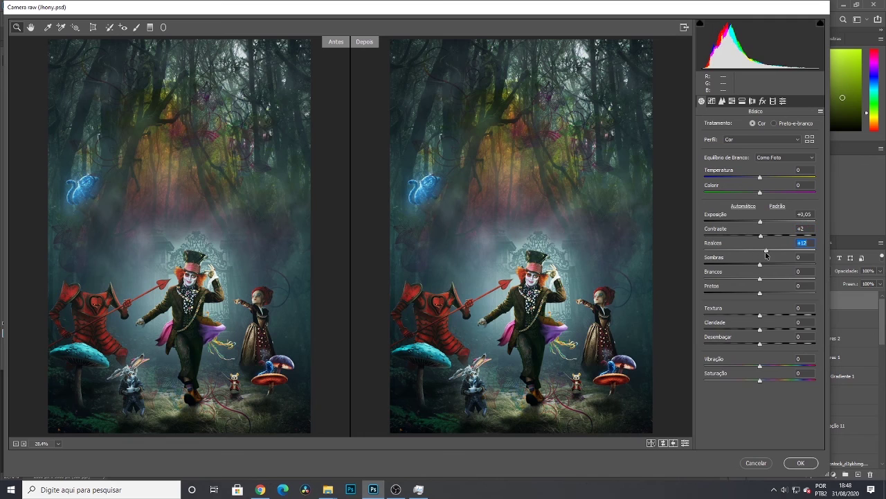
{"action": "double_click", "coordinate": [766, 255]}
{"action": "left_click_drag", "start_coordinate": [760, 272], "coordinate": [761, 272]}
{"action": "left_click_drag", "start_coordinate": [760, 317], "coordinate": [761, 317]}
{"action": "left_click", "coordinate": [802, 462]}
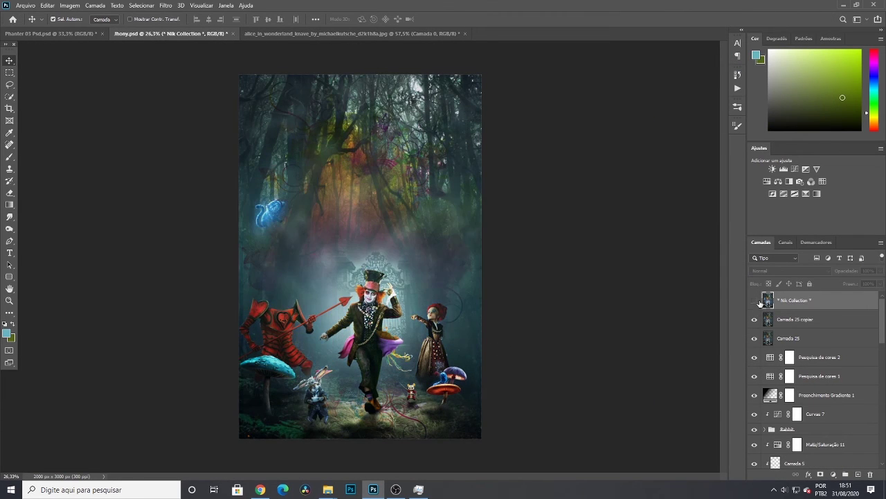
Compare the image with and without the * Nik Collection * layer
{"action": "left_click", "coordinate": [755, 301]}
{"action": "left_click", "coordinate": [755, 300]}
{"action": "left_click", "coordinate": [755, 300]}
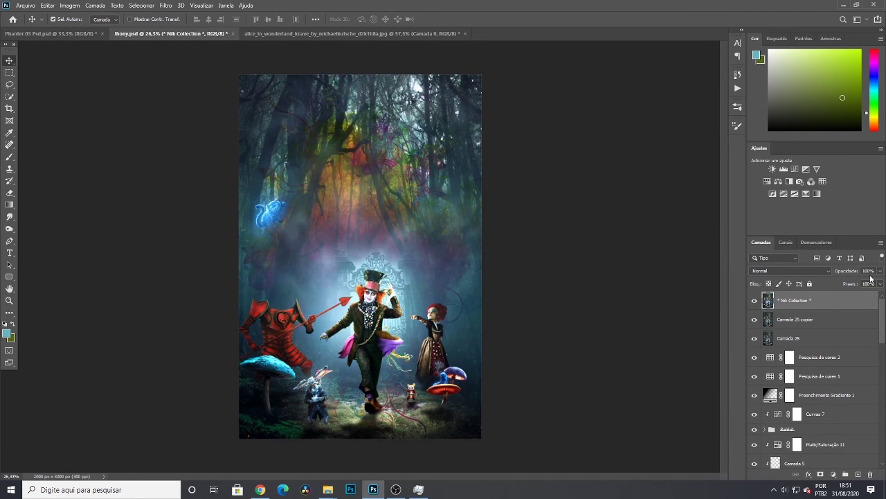
Run the Webflippy - Pro Green and Teal action, and lower the opacity of the * Nik Collection * layer
{"action": "left_click", "coordinate": [737, 88]}
{"action": "left_click", "coordinate": [681, 130]}
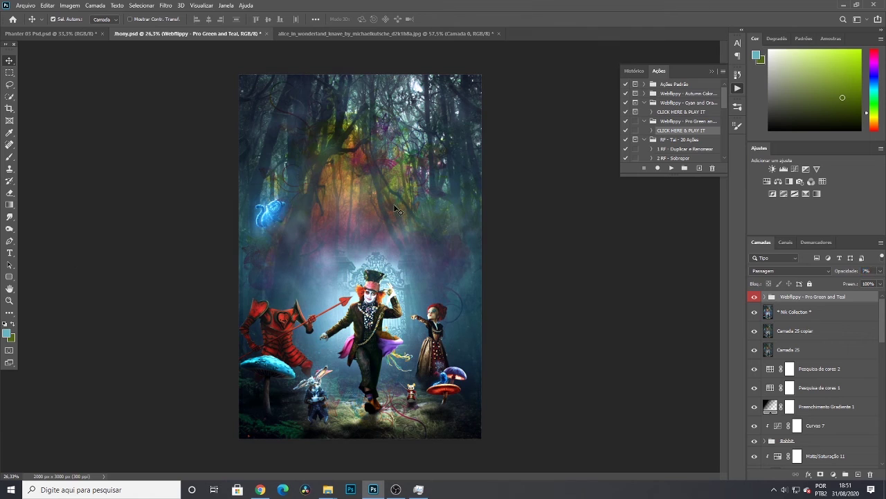
{"action": "left_click", "coordinate": [710, 71]}
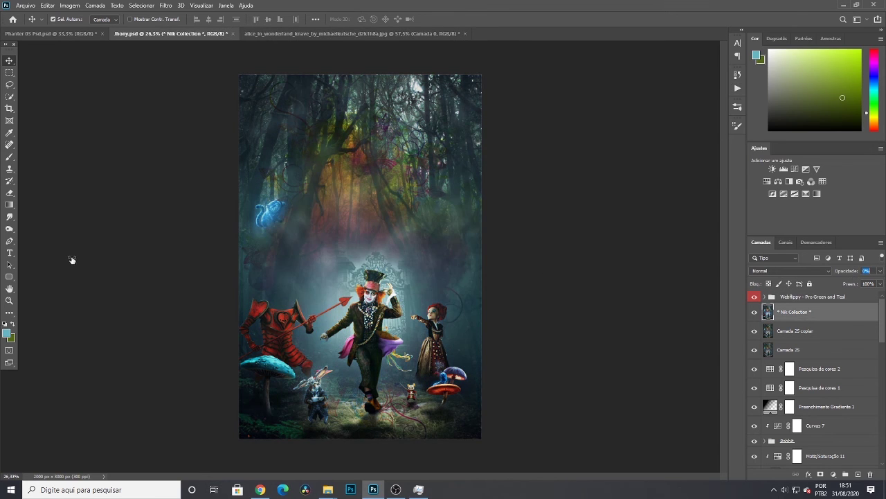
{"action": "left_click_drag", "start_coordinate": [853, 275], "coordinate": [606, 281]}
Stamp all visible layers onto a new layer above the Webflippy - Pro Green and Teal group, keeping the original layers
{"action": "left_click", "coordinate": [805, 298]}
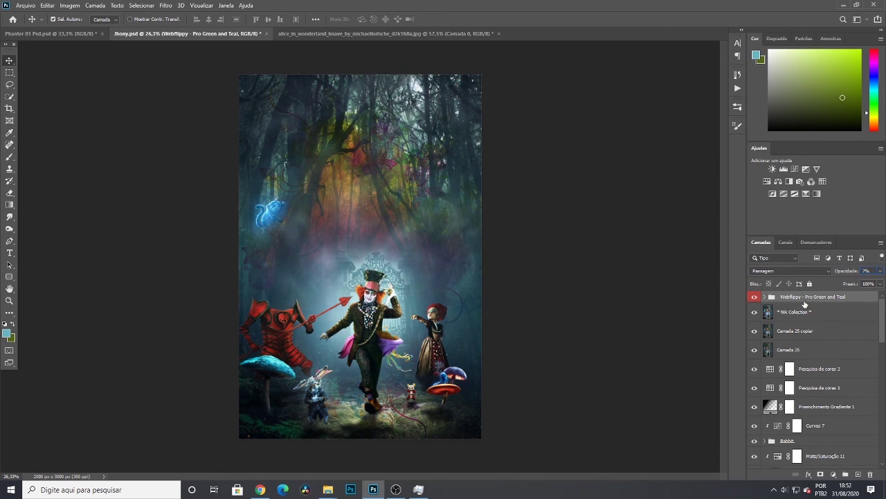
{"action": "key", "text": "ctrl+shift+e"}
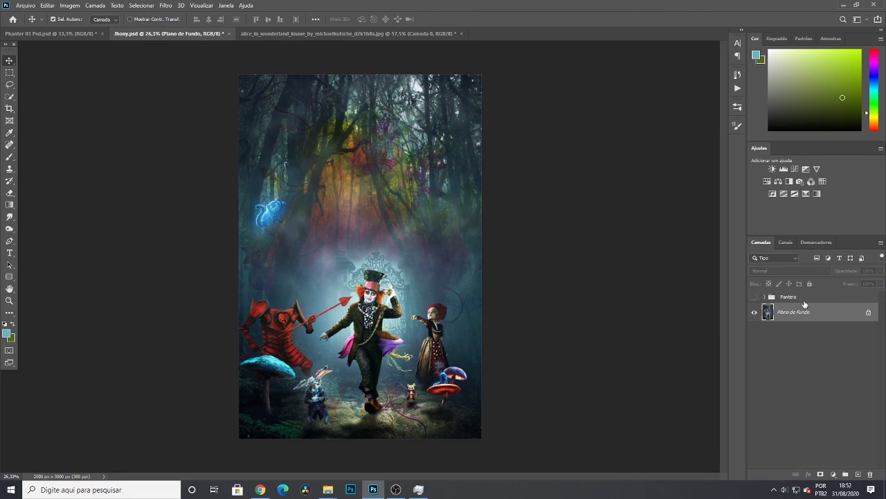
{"action": "key", "text": "ctrl+z"}
{"action": "key", "text": "ctrl+shift+alt+e"}
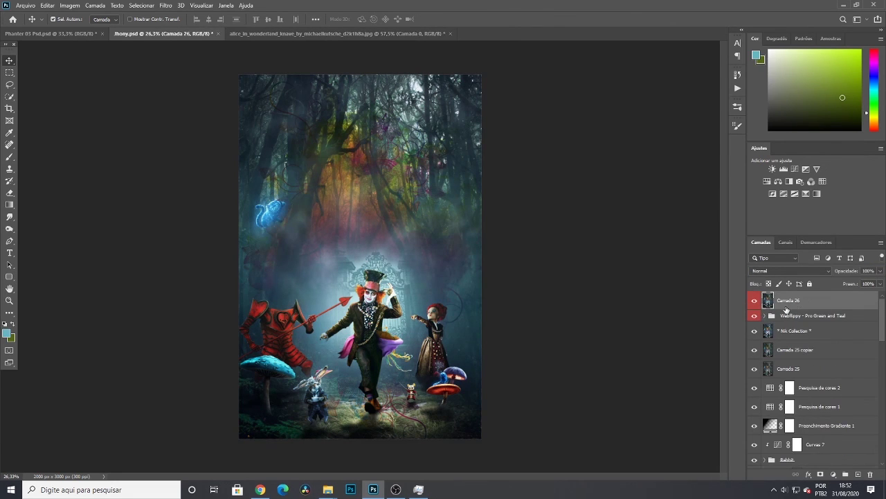
Run the 16 RF - Nitidez em Layer action and apply its Máscara de Nitidez with Intensidade 8% and Raio 180,0 pixels
{"action": "left_click", "coordinate": [736, 89]}
{"action": "scroll", "coordinate": [696, 118], "scroll_direction": "down", "scroll_amount": 5}
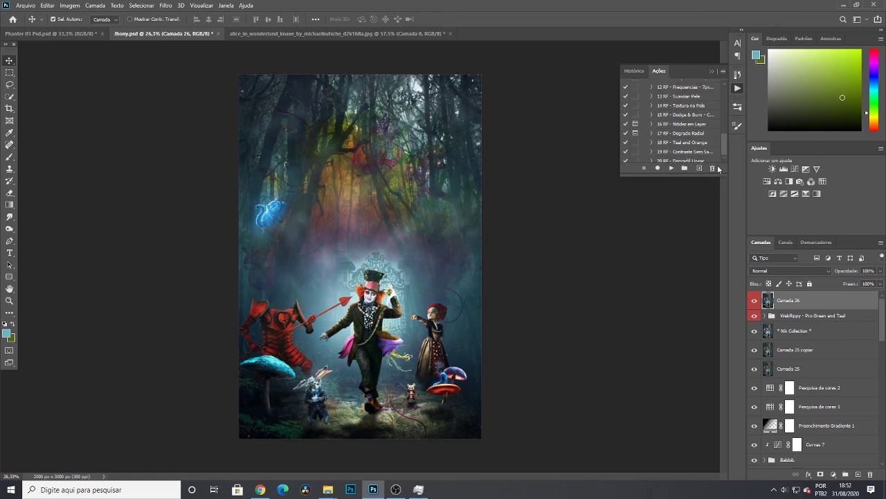
{"action": "left_click", "coordinate": [699, 112]}
{"action": "left_click", "coordinate": [671, 167]}
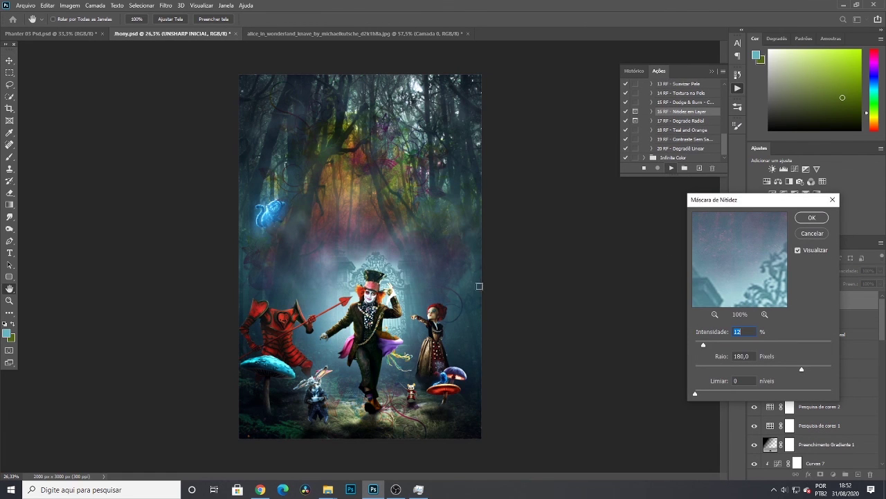
{"action": "scroll", "coordinate": [479, 286], "scroll_direction": "up", "scroll_amount": 5}
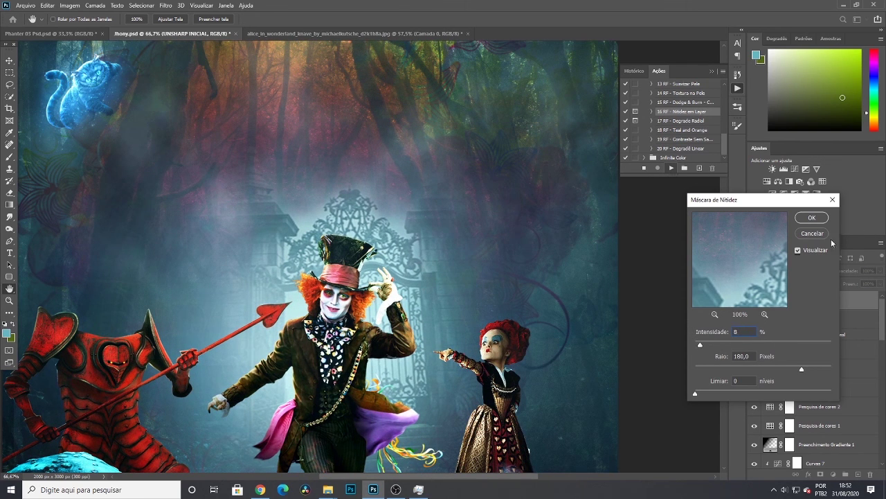
{"action": "left_click", "coordinate": [812, 218]}
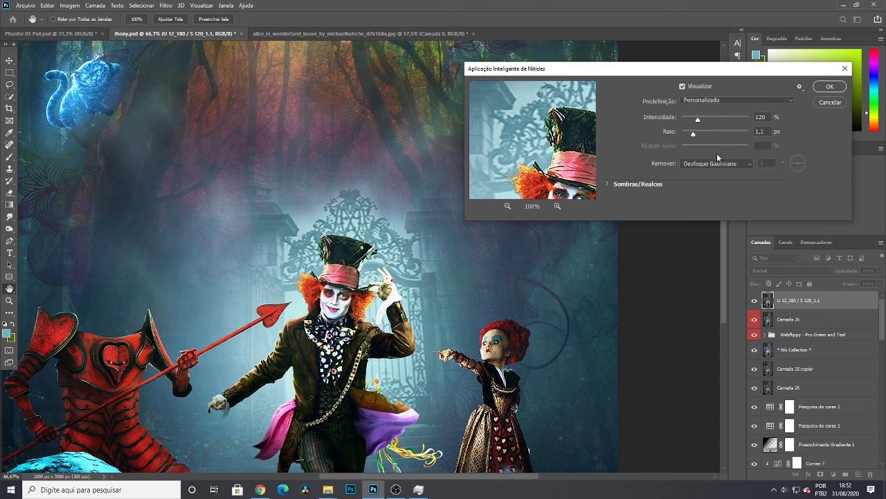
Apply the action's smart sharpening with Intensidade 80%, and stamp all visible layers onto a new layer above the sharpened one
{"action": "left_click", "coordinate": [700, 88]}
{"action": "type", "text": "80"}
{"action": "left_click", "coordinate": [833, 91]}
{"action": "left_click", "coordinate": [713, 64]}
{"action": "scroll", "coordinate": [667, 299], "scroll_direction": "down", "scroll_amount": 3}
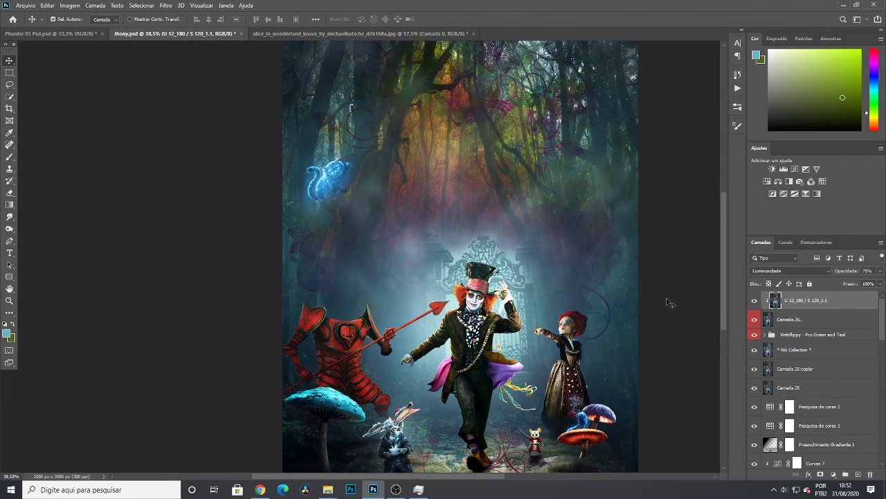
{"action": "key", "text": "ctrl+shift+alt+e"}
{"action": "scroll", "coordinate": [661, 301], "scroll_direction": "down", "scroll_amount": 3}
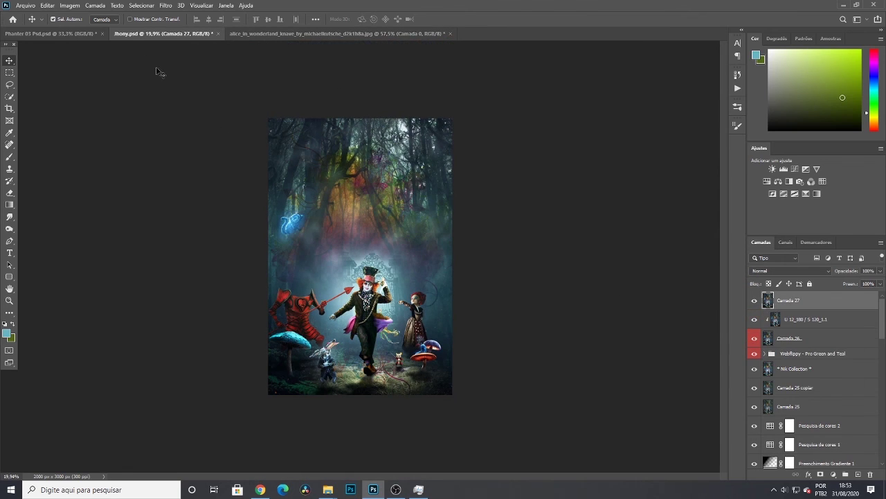
Save a JPEG copy to the desktop (Área de Trabalho) as "Chapeleiro Maluco Color 01 Jpeg" with Qualidade 10 (Máxima) and Linha de Base ("Padrão")
{"action": "left_click", "coordinate": [26, 6]}
{"action": "left_click", "coordinate": [33, 117]}
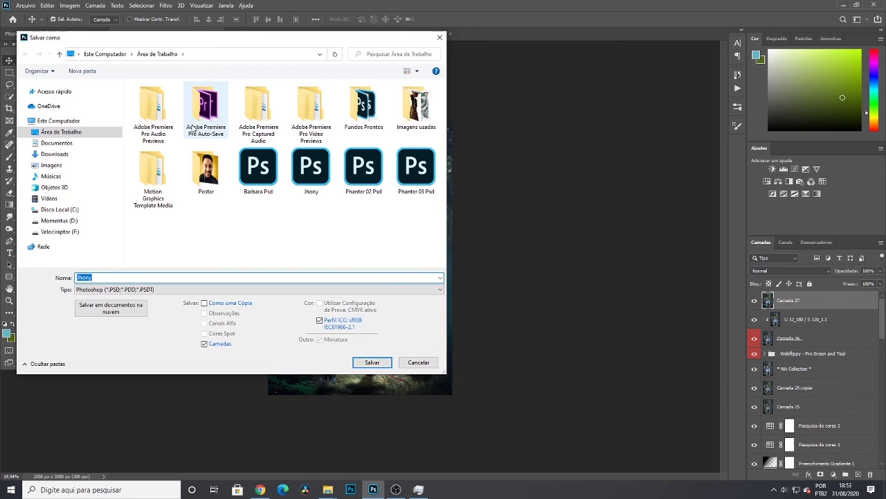
{"action": "type", "text": "Chapeleiro Maluco Color 01 Jpeg"}
{"action": "left_click", "coordinate": [232, 289]}
{"action": "left_click", "coordinate": [208, 354]}
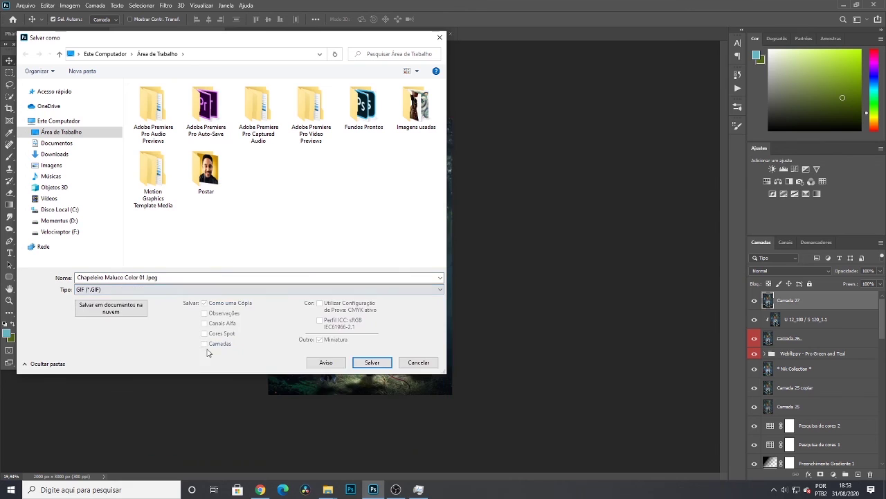
{"action": "left_click", "coordinate": [231, 289]}
{"action": "left_click", "coordinate": [235, 365]}
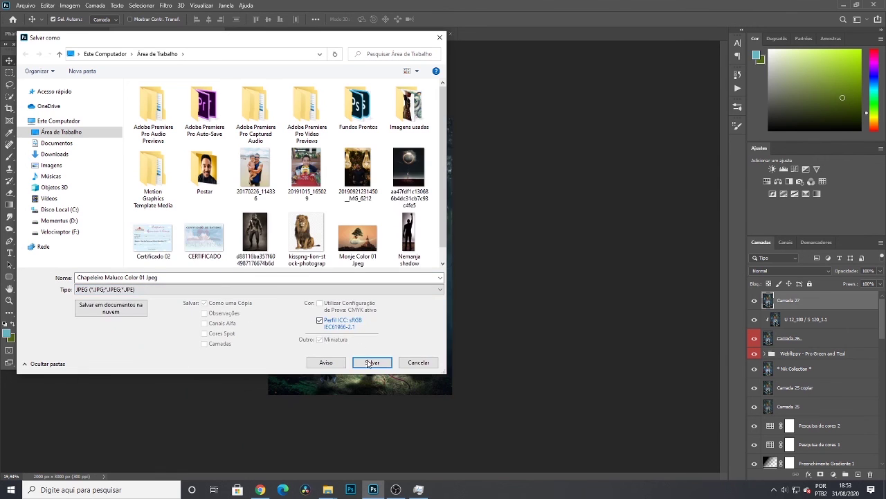
{"action": "left_click", "coordinate": [371, 363]}
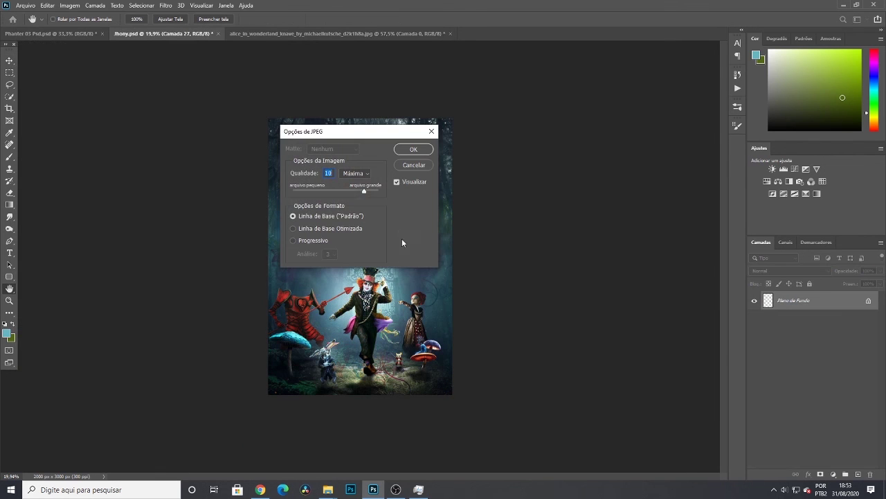
{"action": "left_click", "coordinate": [425, 153]}
{"action": "key", "text": "ctrl+plus"}
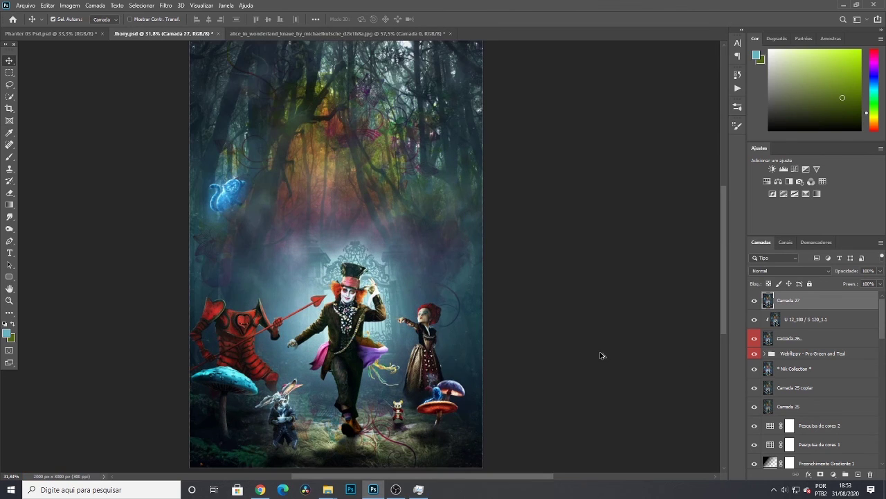